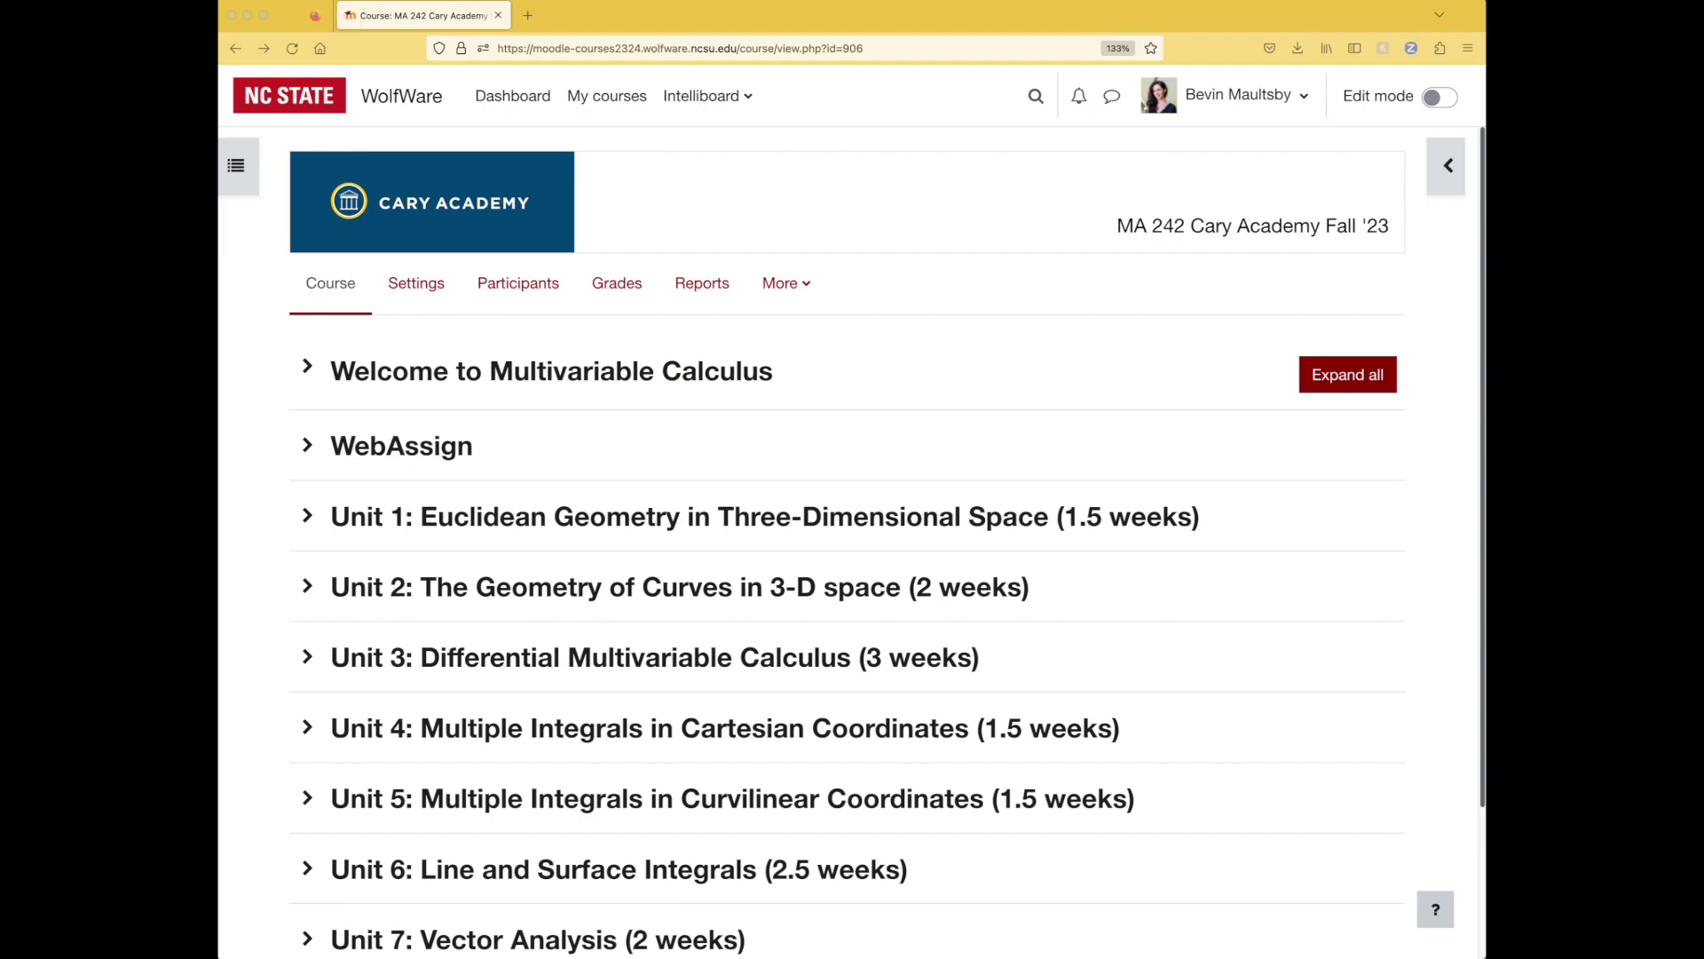
Expand the WebAssign section on the MA 242 Cary Academy Fall '23 course page
{"action": "left_click", "coordinate": [315, 462]}
{"action": "left_click", "coordinate": [311, 455]}
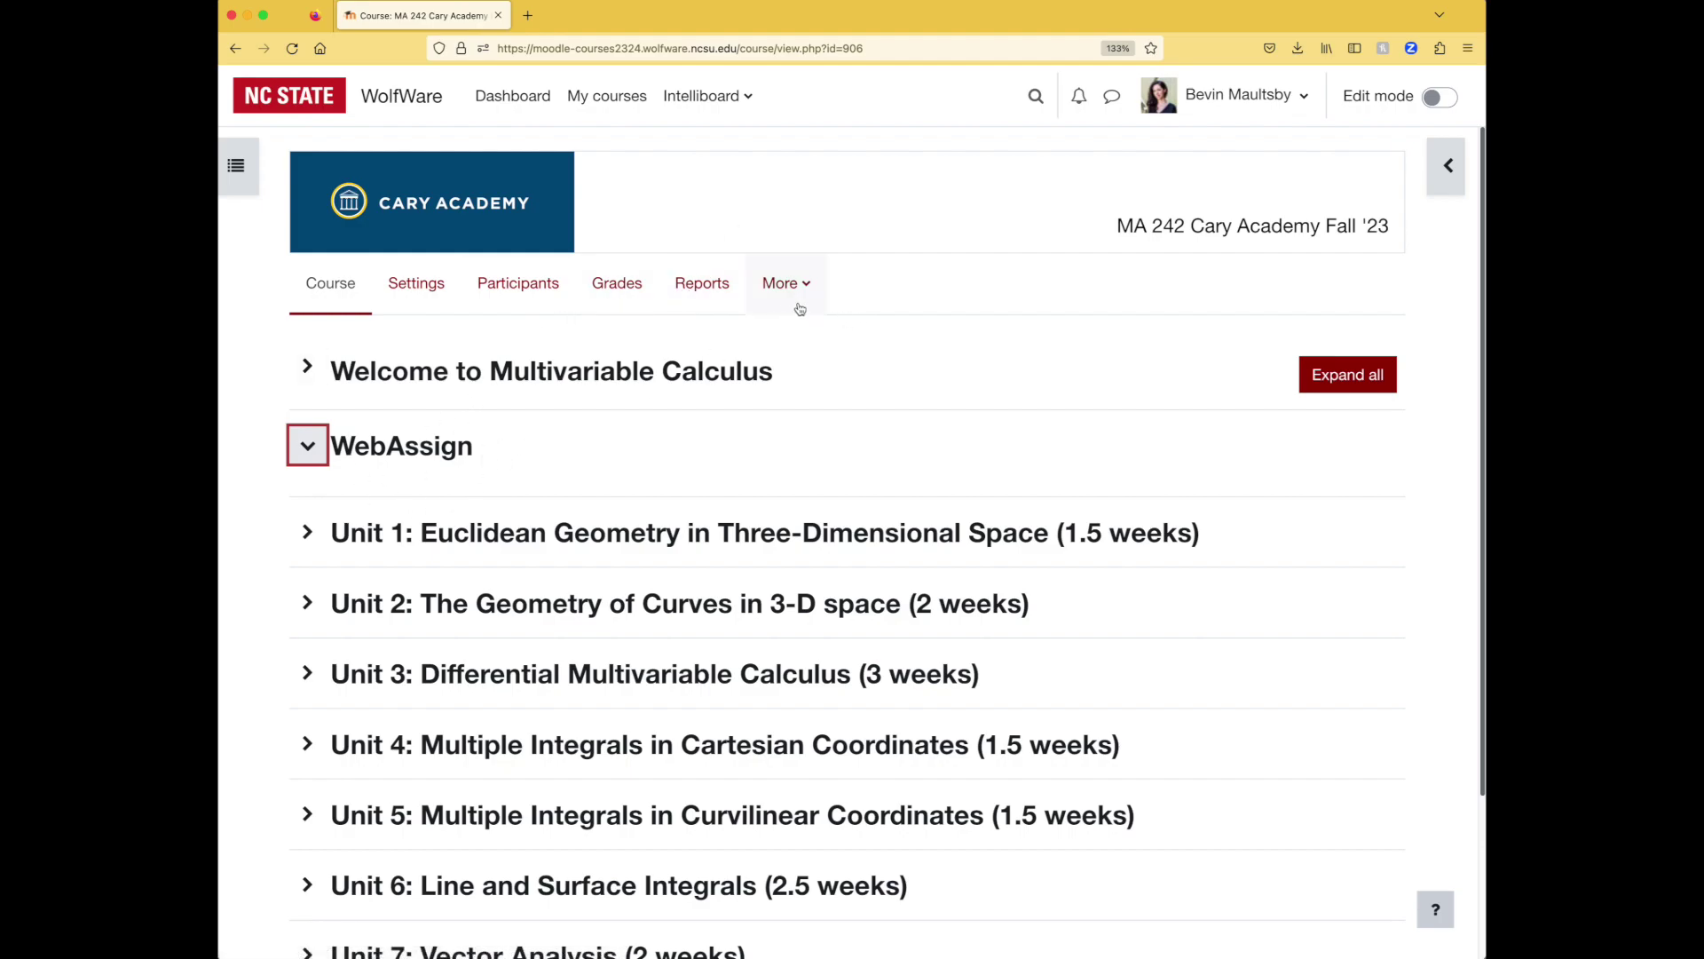
Turn on Edit mode and re-save the section title as 'WebAssign'
{"action": "left_click", "coordinate": [1442, 98]}
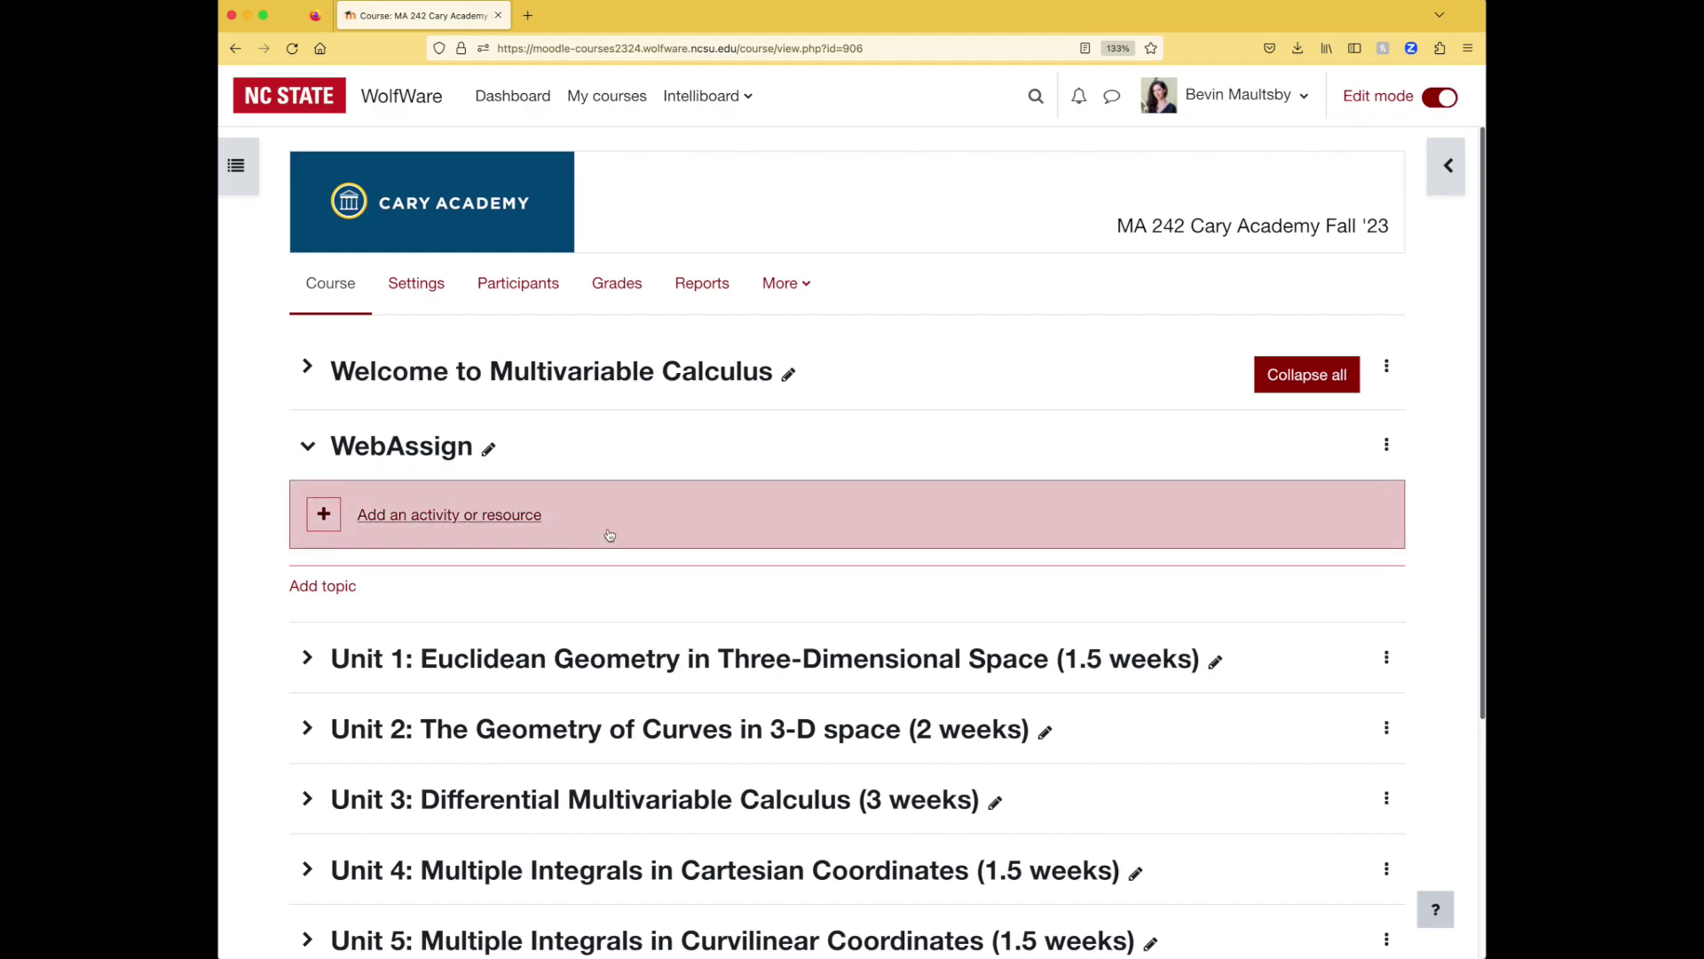
{"action": "left_click", "coordinate": [493, 455]}
{"action": "key", "text": "BackSpace"}
{"action": "key", "text": "Return"}
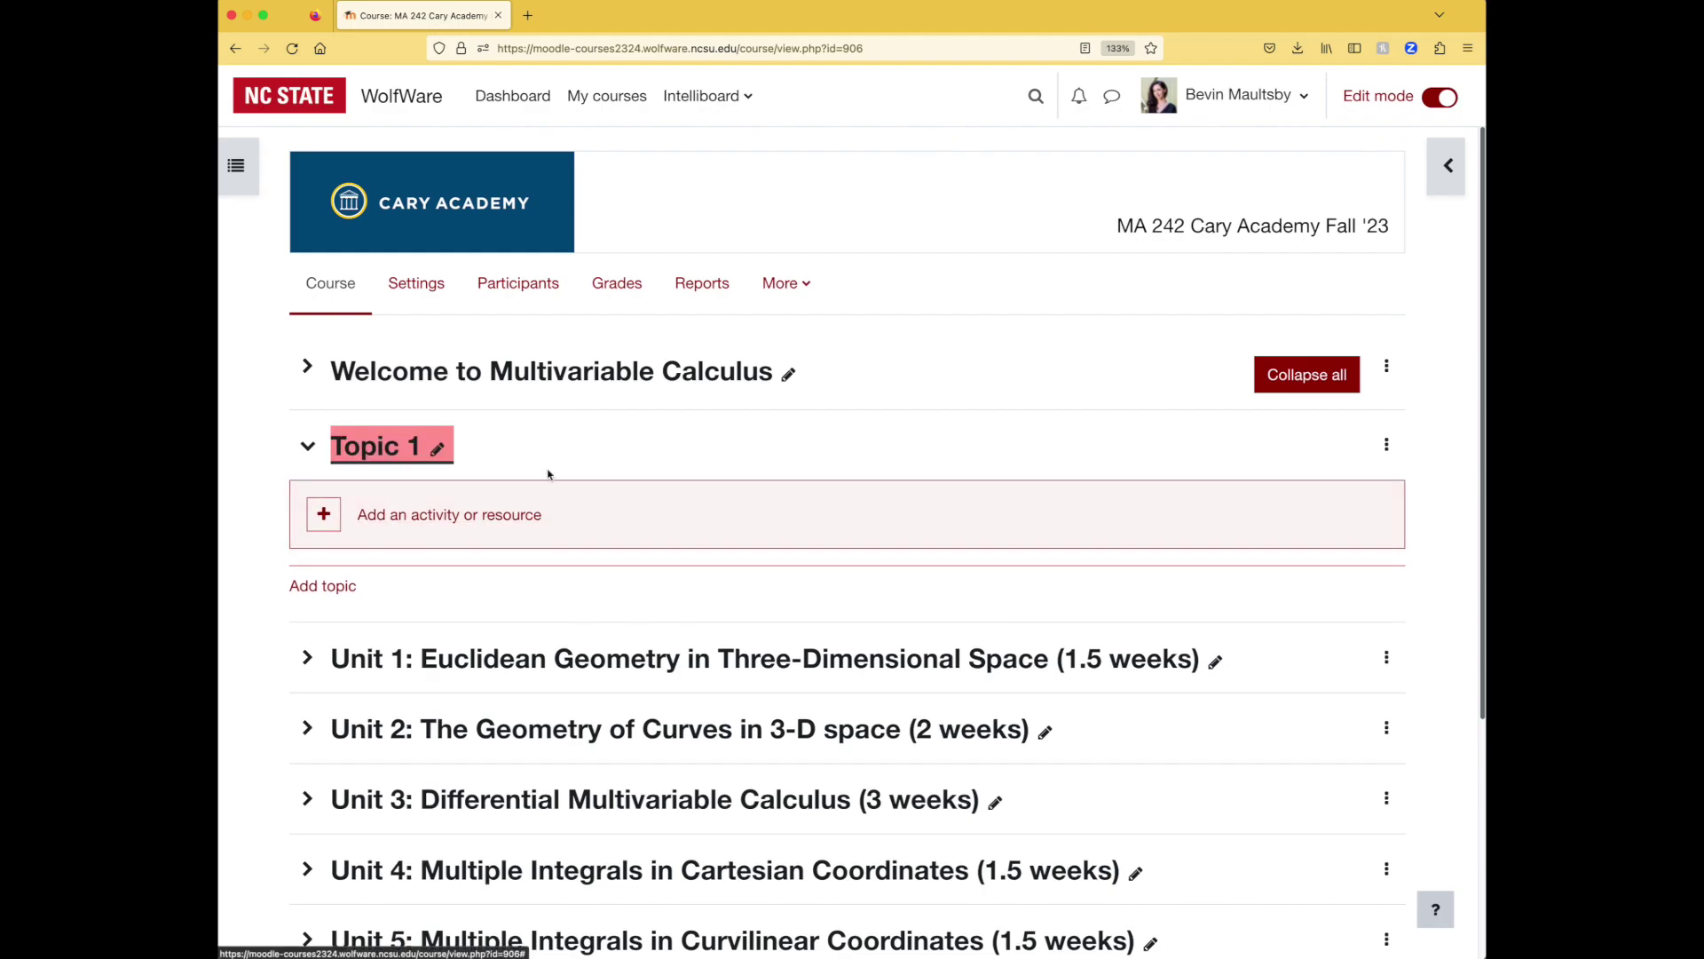
{"action": "left_click", "coordinate": [437, 448]}
{"action": "type", "text": "Web"}
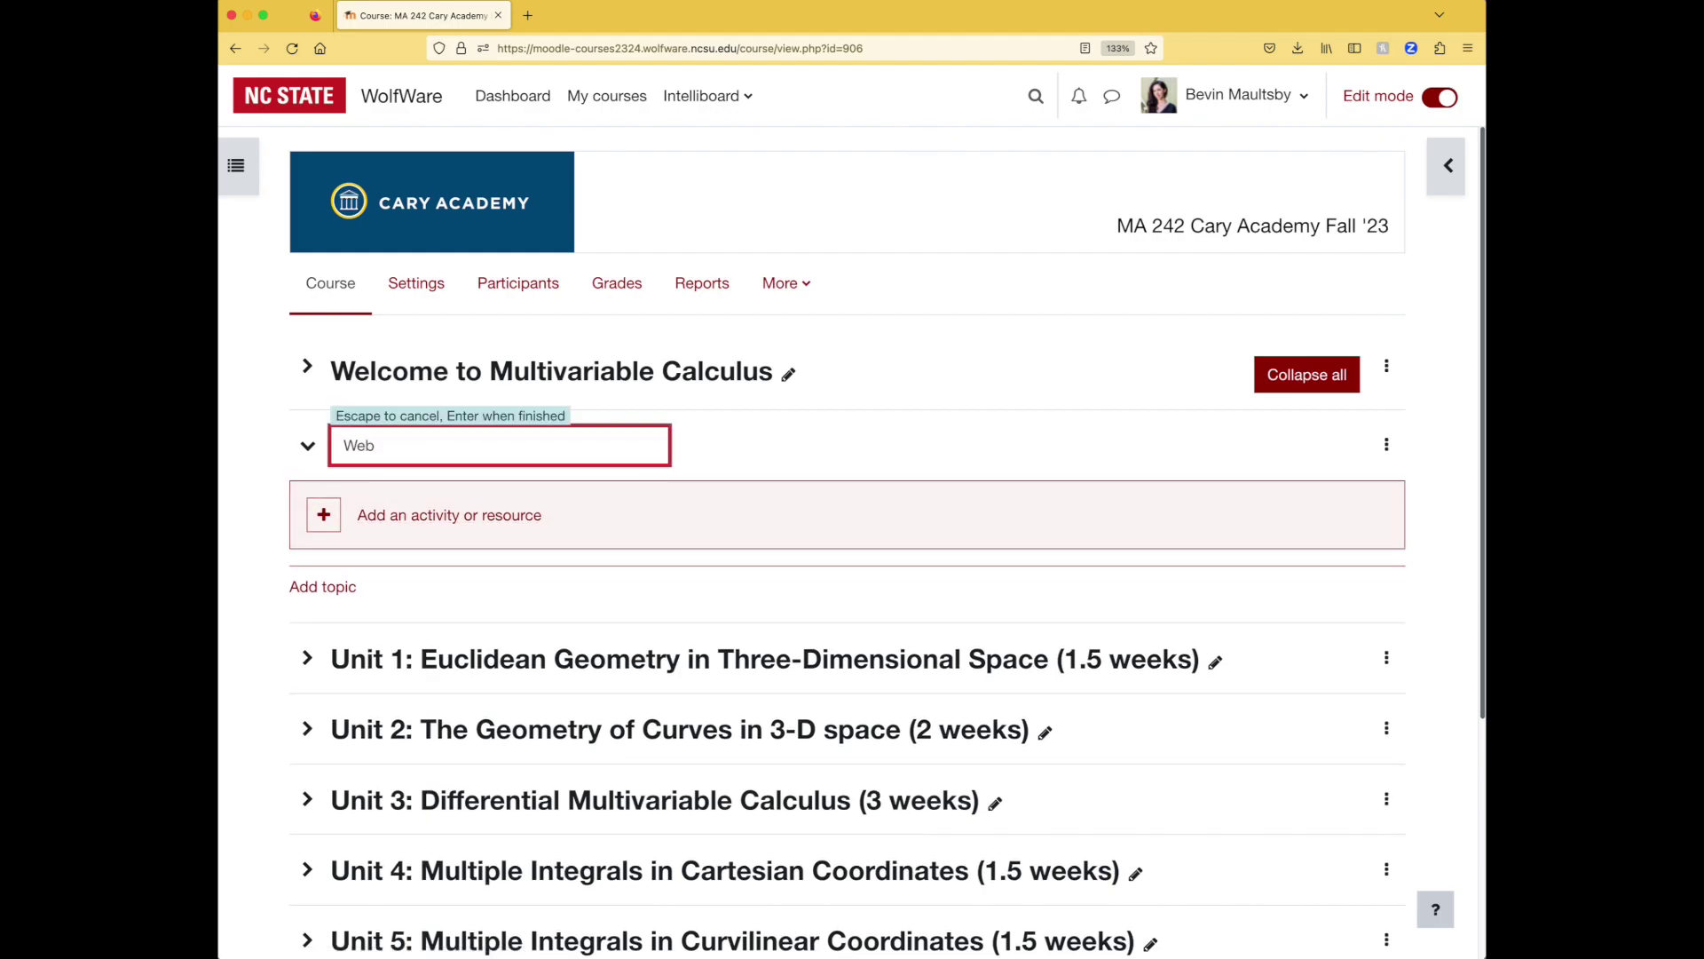
{"action": "type", "text": "Assign"}
{"action": "key", "text": "Return"}
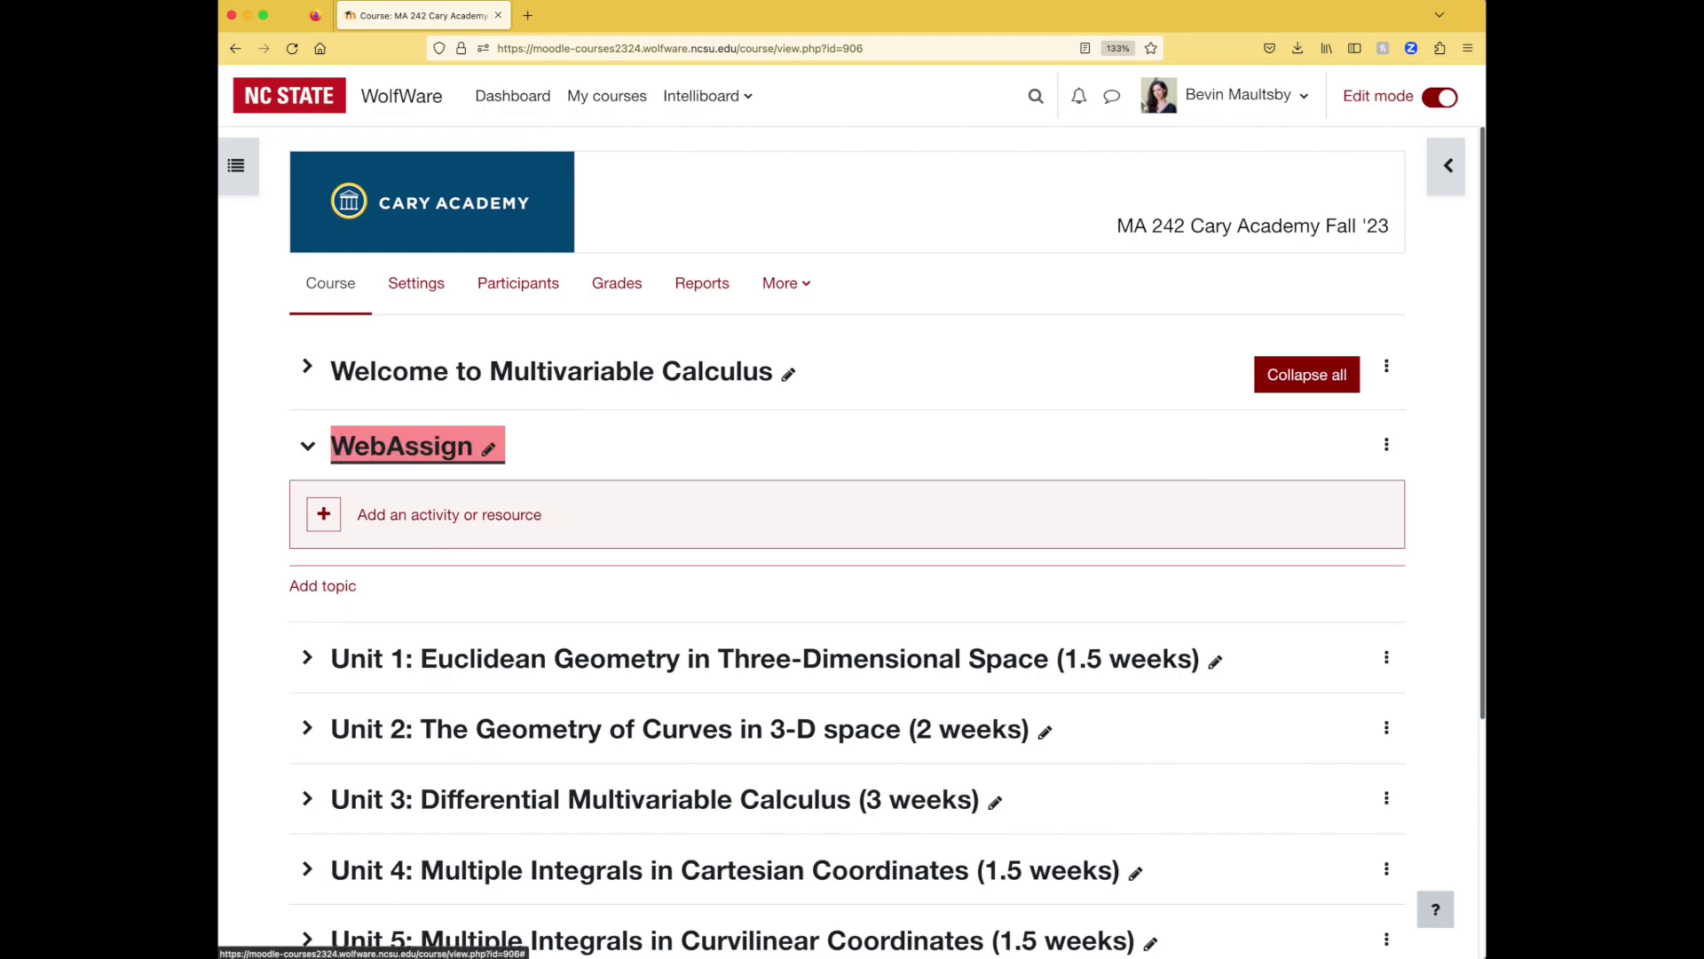
Add an External tool activity to WebAssign with Cengage as the preconfigured tool
{"action": "left_click", "coordinate": [458, 542]}
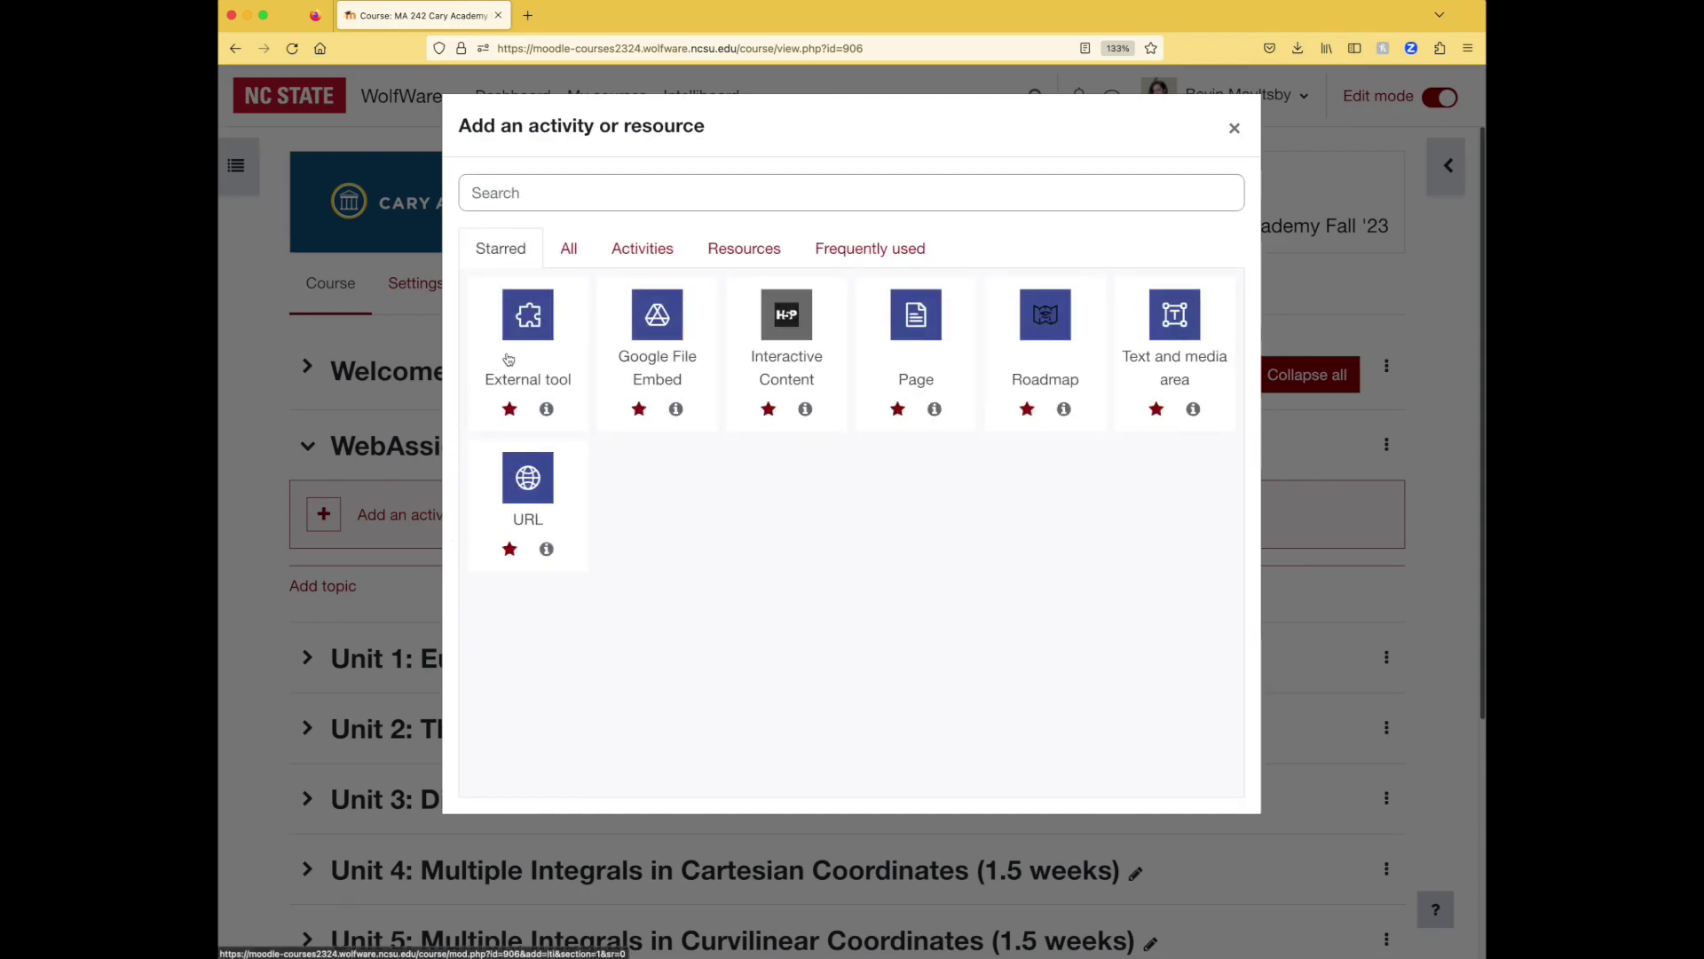
{"action": "left_click", "coordinate": [567, 249]}
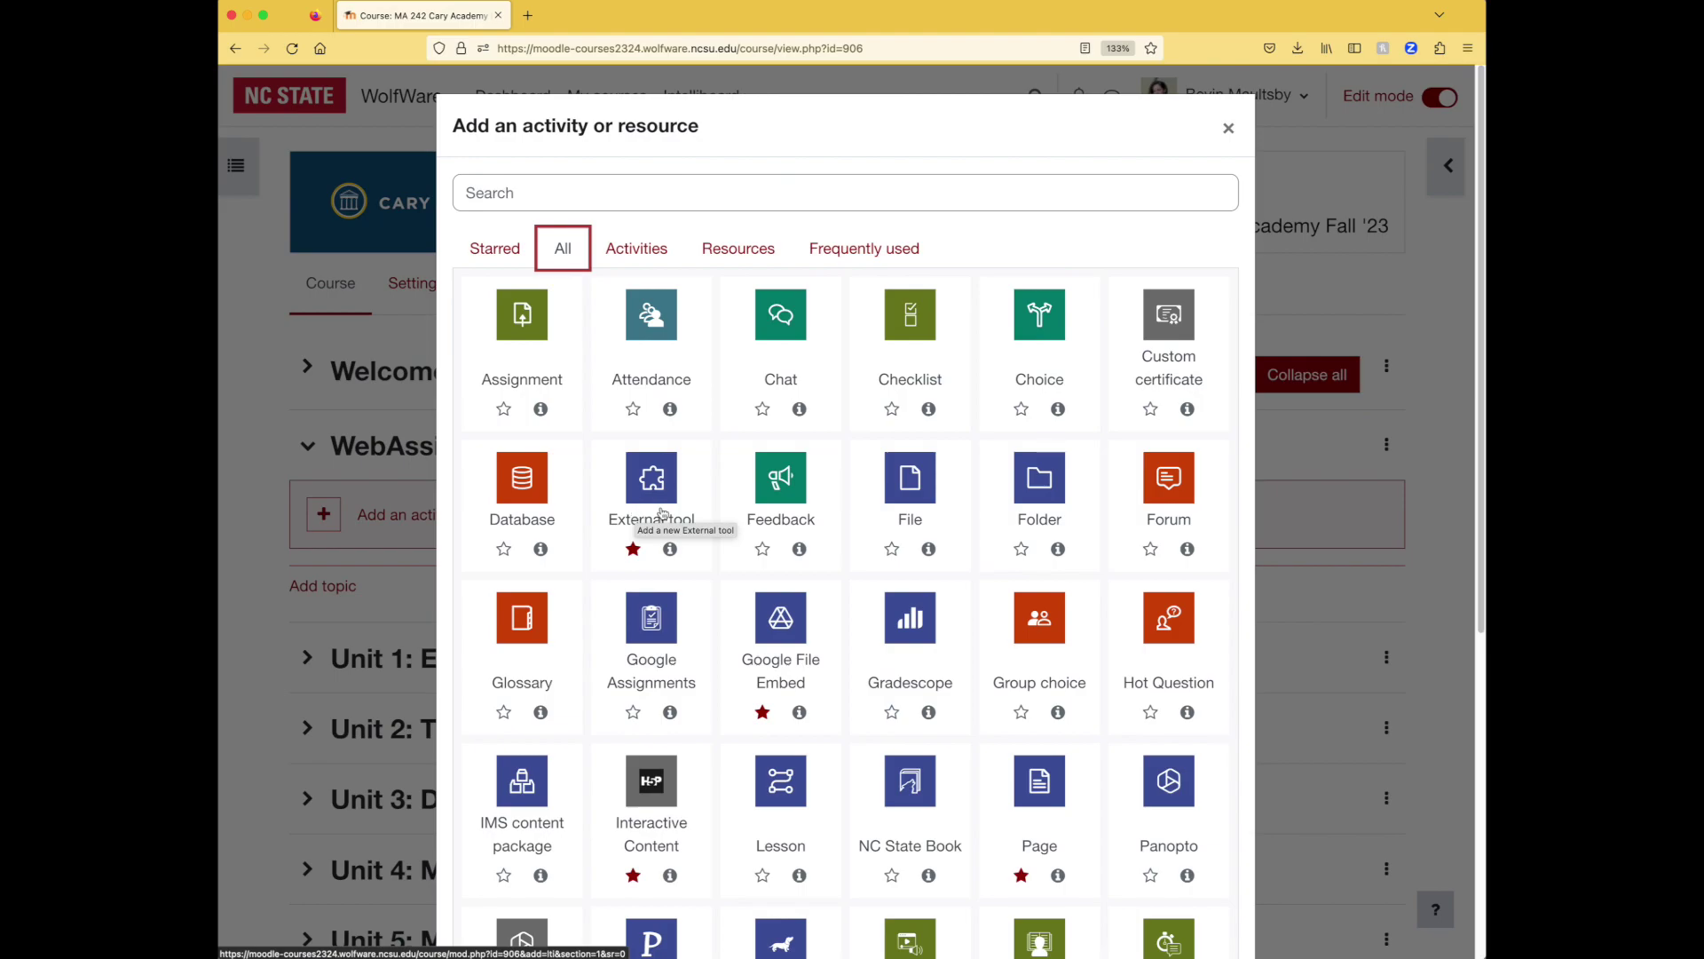
{"action": "left_click", "coordinate": [656, 484]}
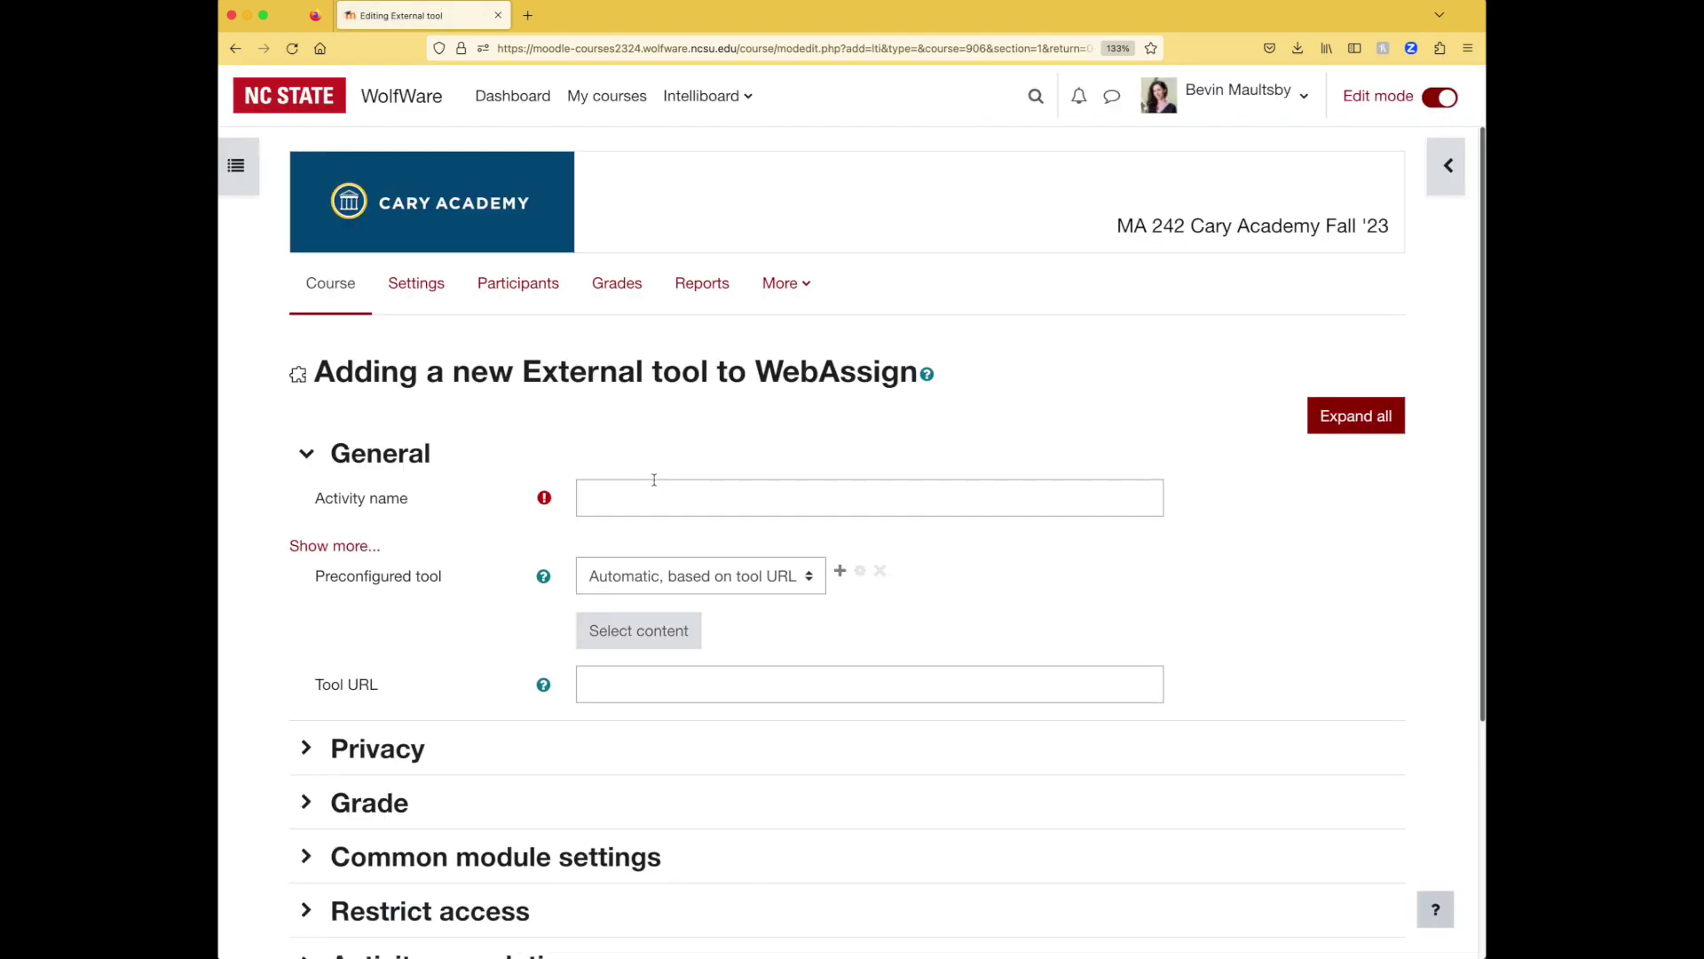
{"action": "left_click", "coordinate": [696, 581]}
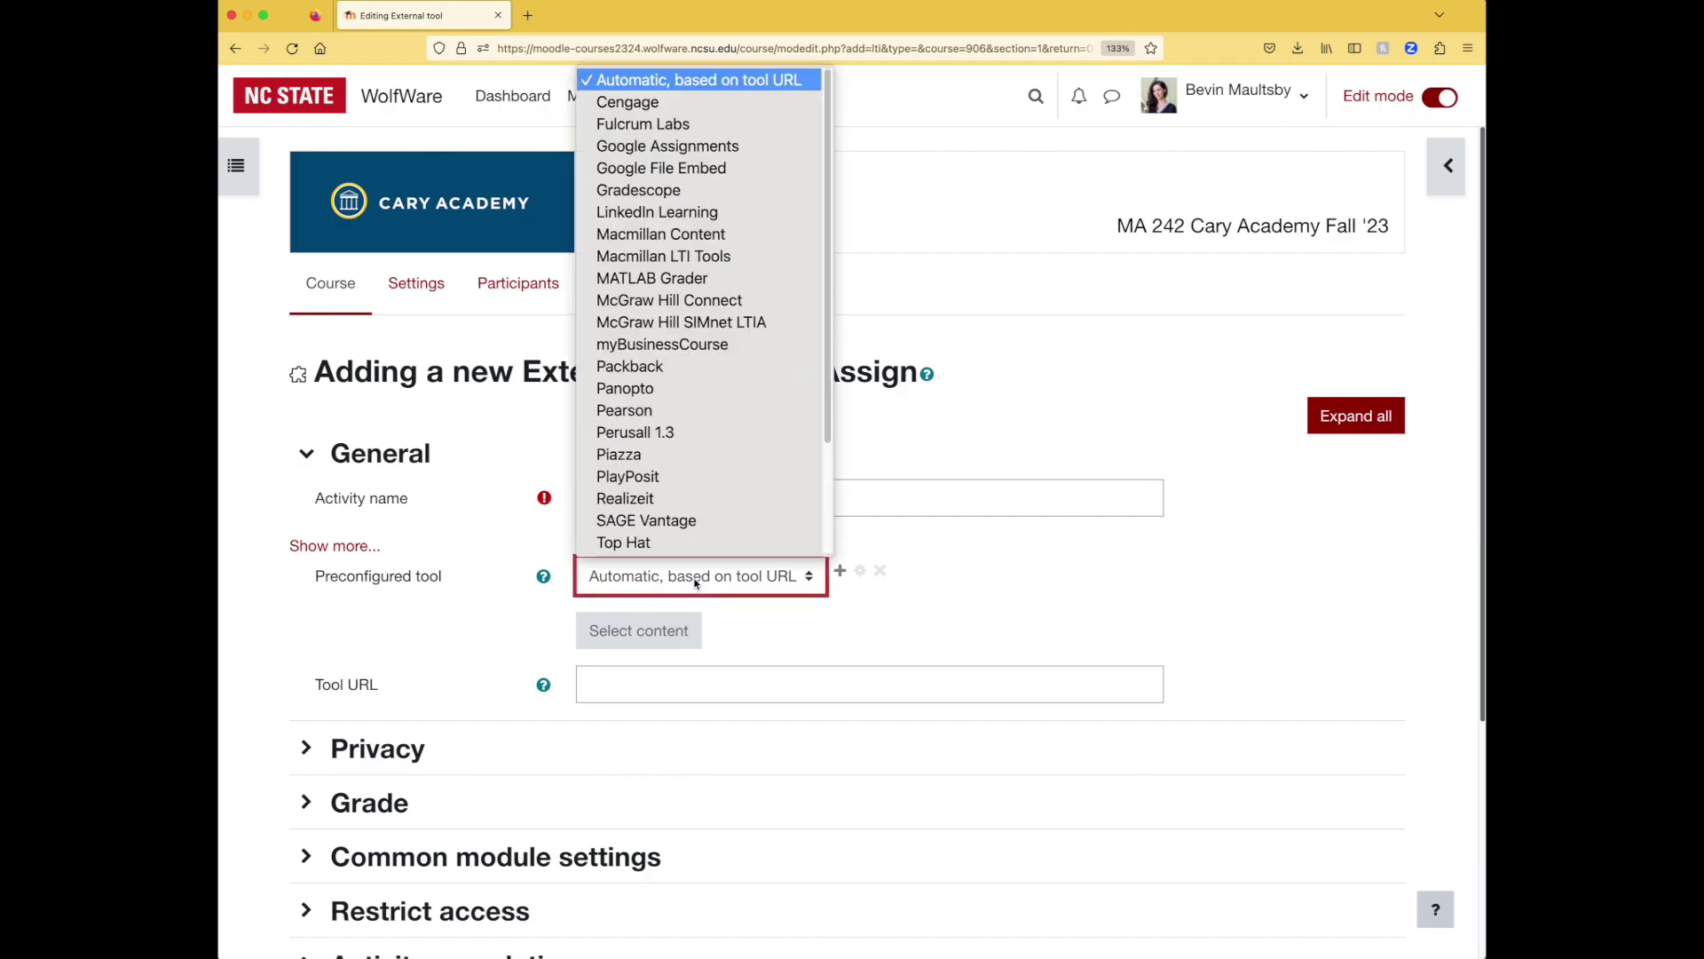
{"action": "left_click", "coordinate": [671, 102]}
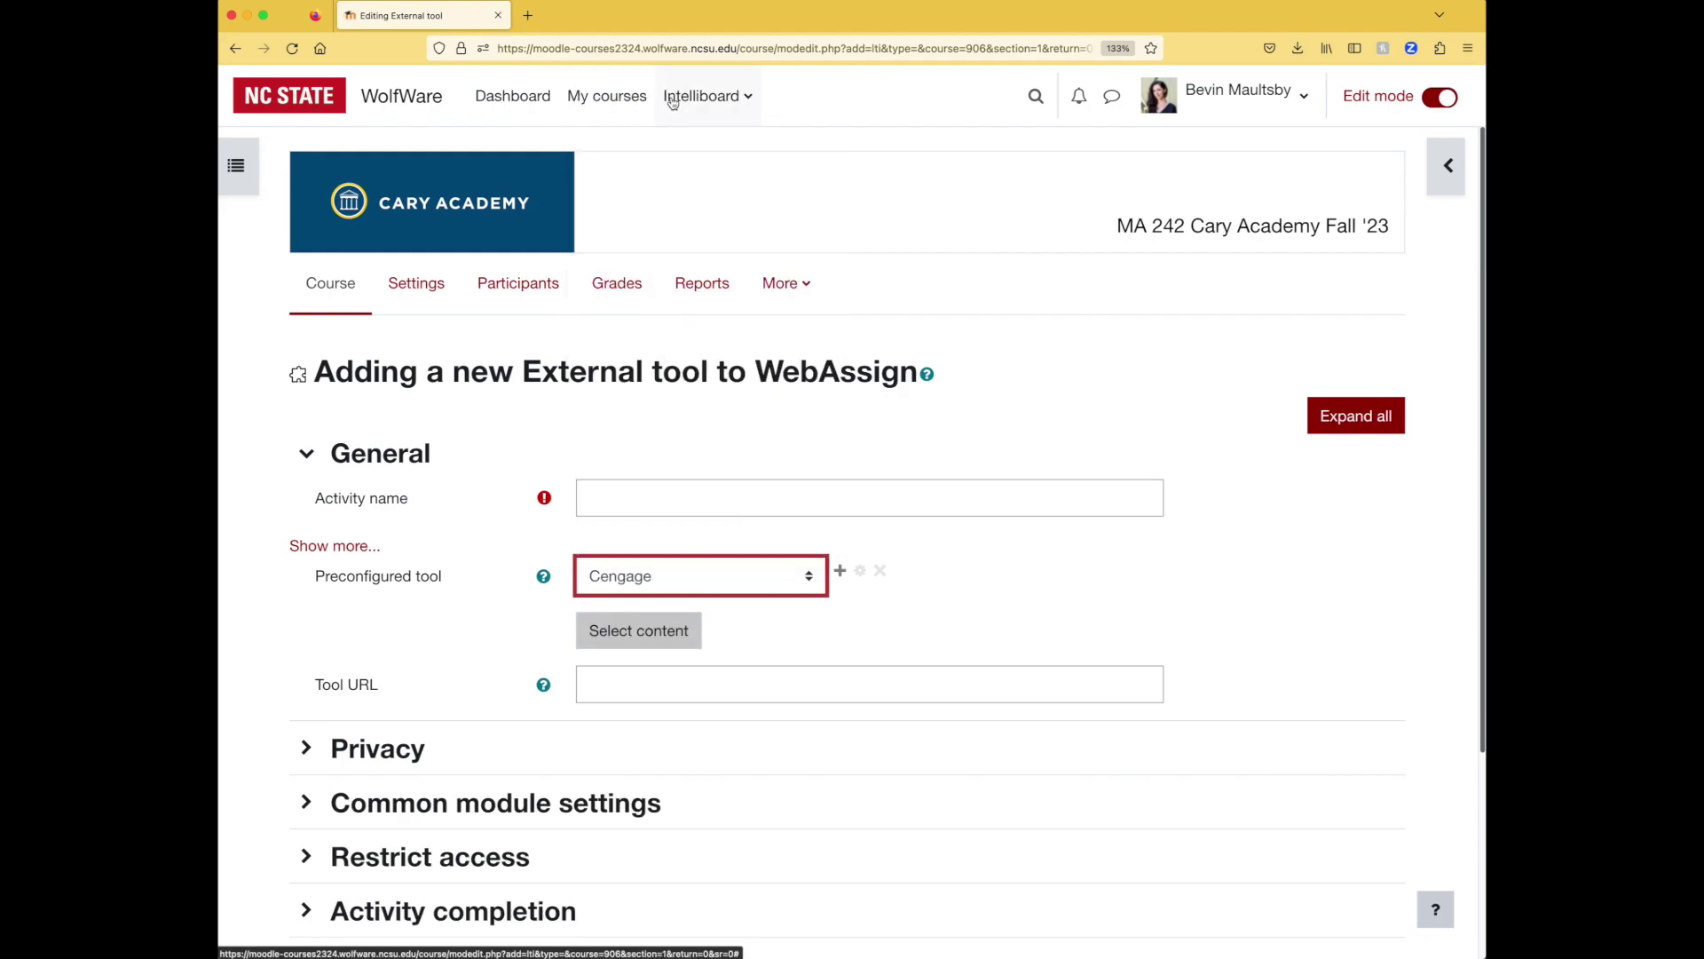
Open the Cengage content picker and choose to add a homework platform
{"action": "left_click", "coordinate": [637, 640]}
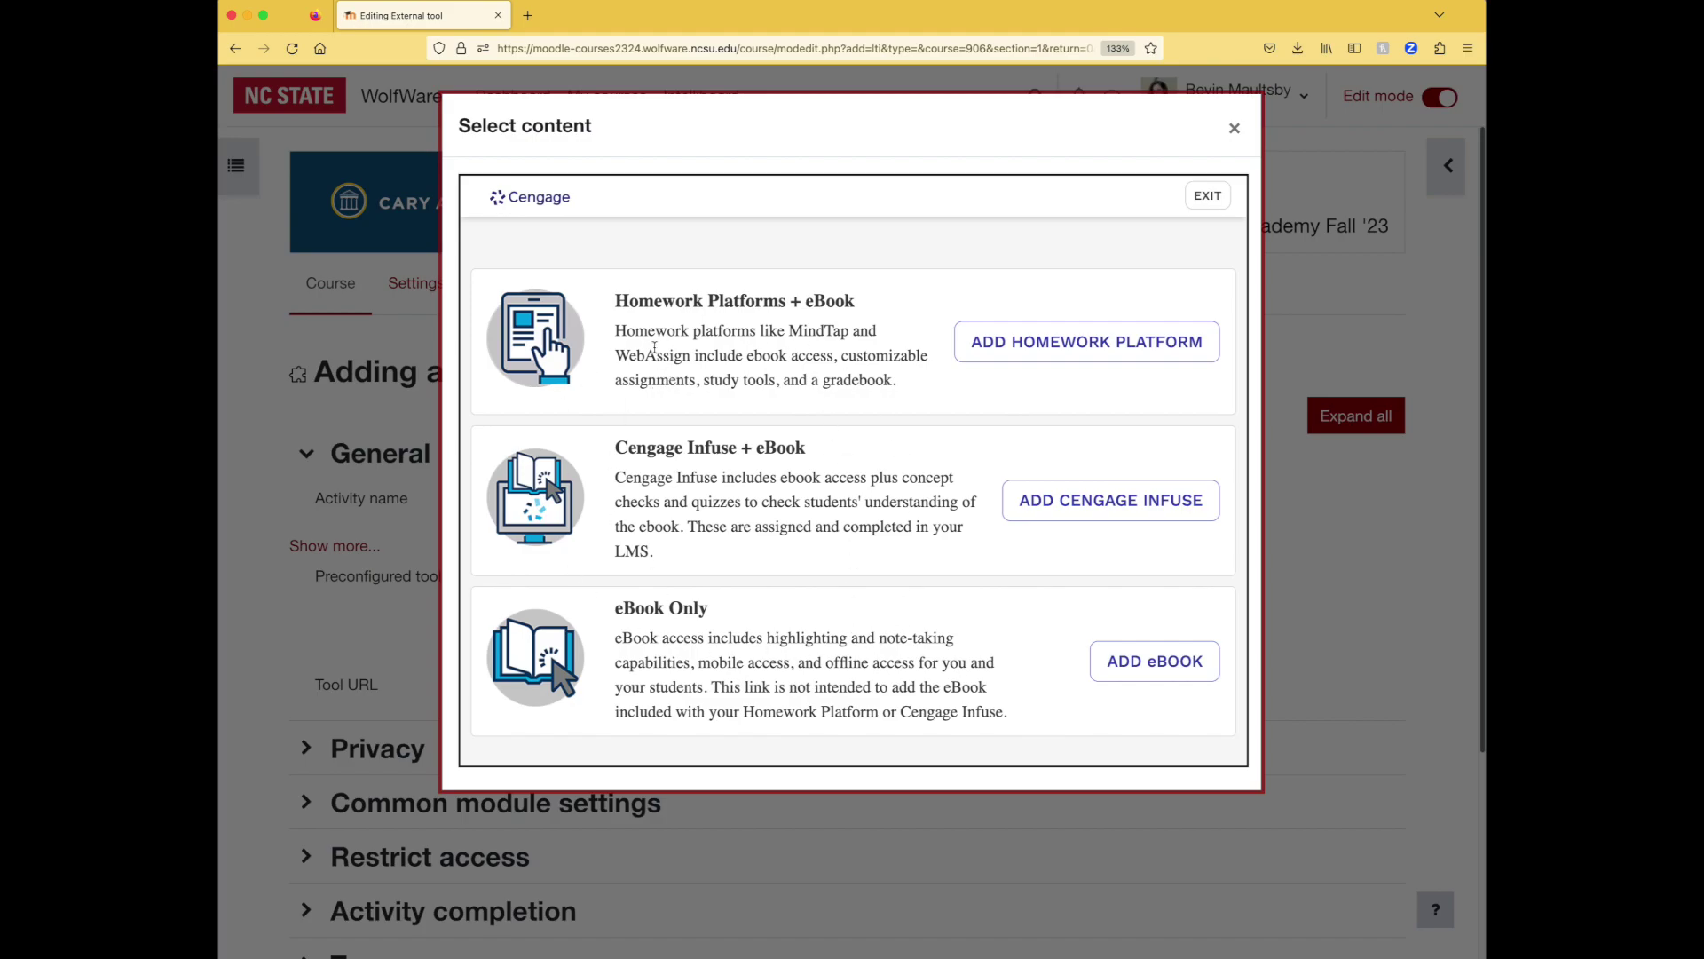
{"action": "left_click_drag", "start_coordinate": [616, 301], "coordinate": [869, 306]}
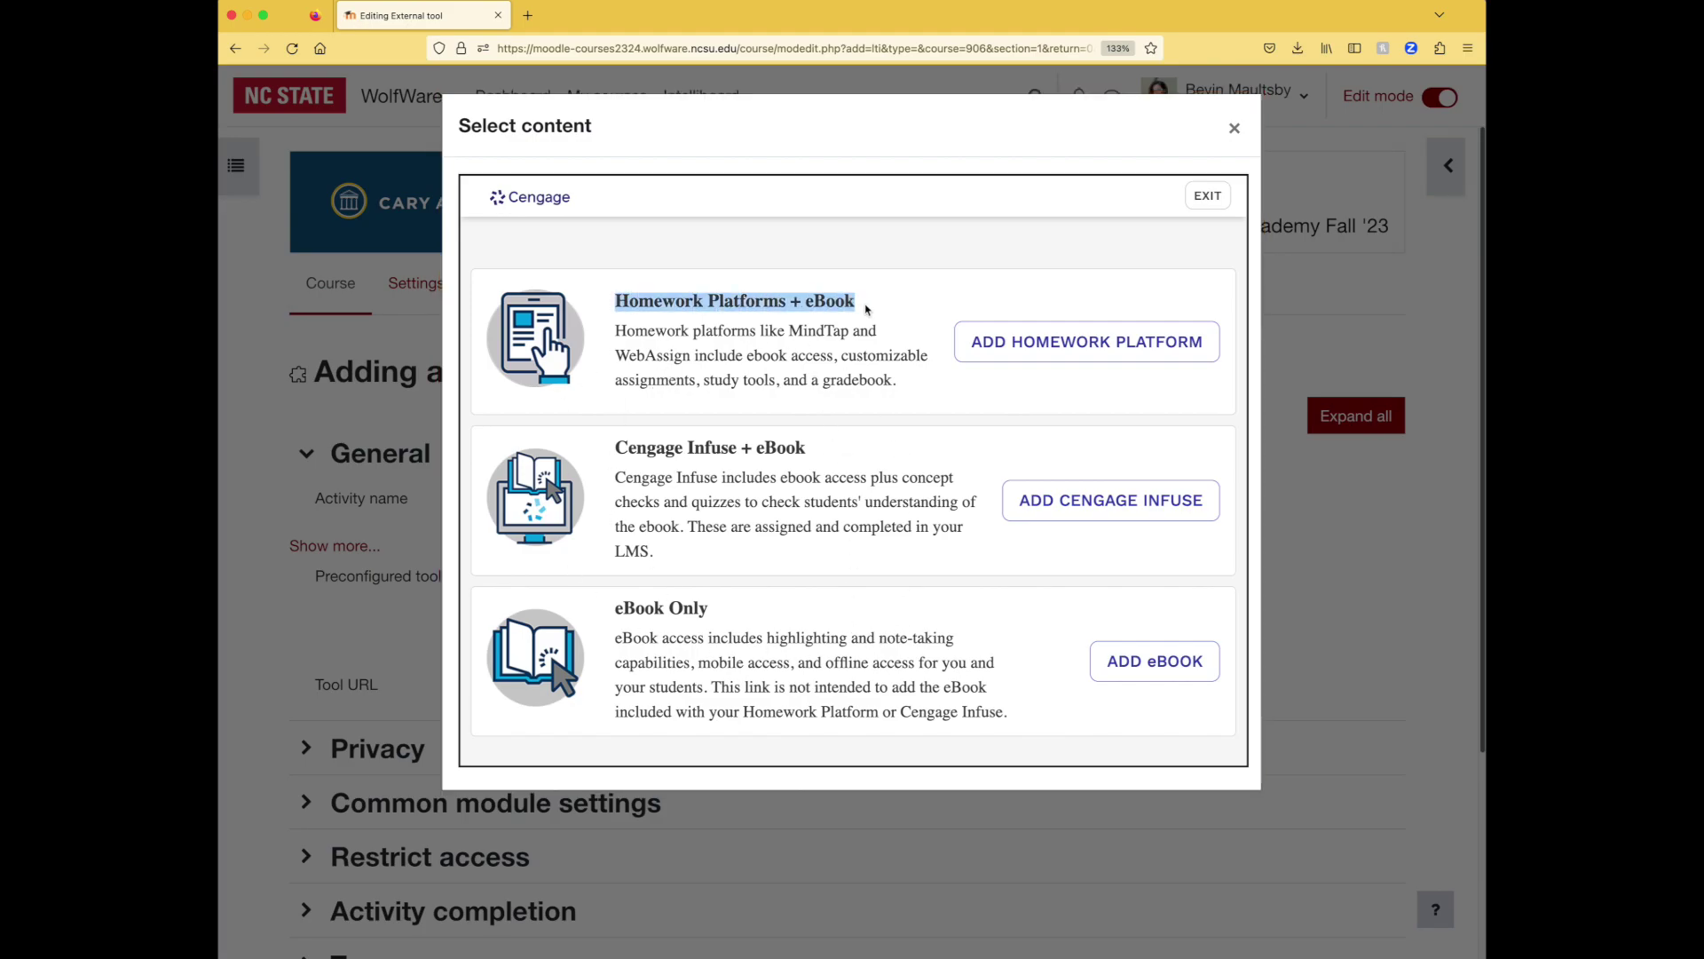
{"action": "left_click", "coordinate": [850, 375]}
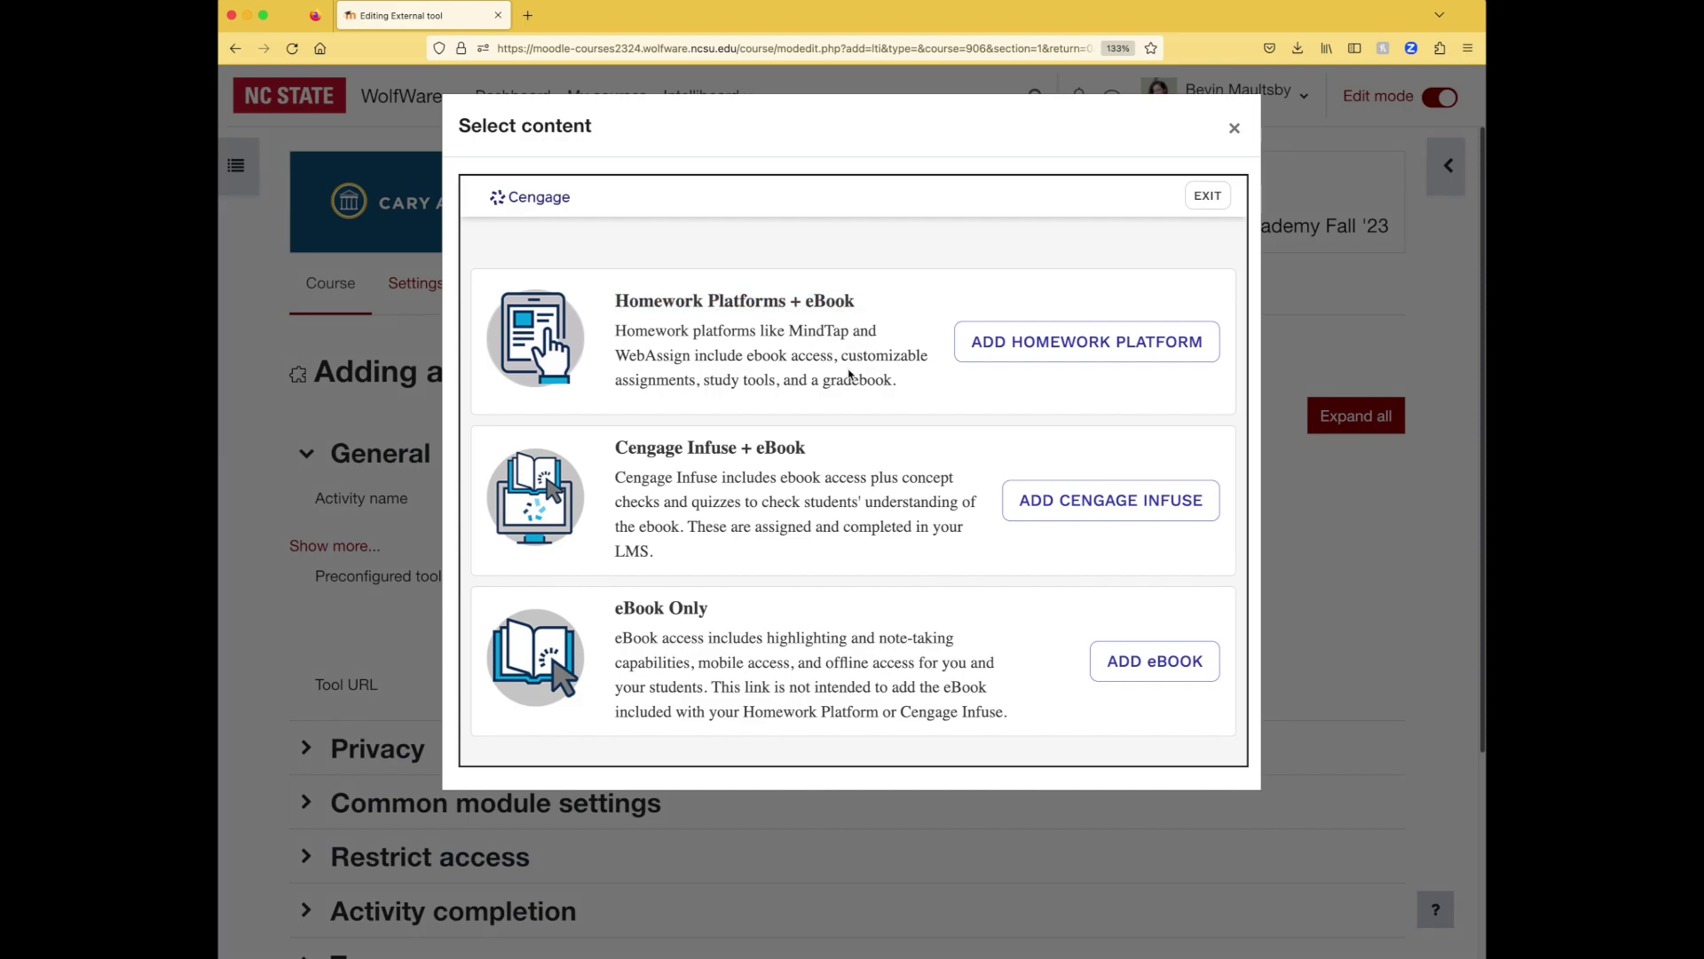
{"action": "left_click", "coordinate": [1040, 355]}
{"action": "scroll", "coordinate": [1038, 349], "scroll_direction": "down", "scroll_amount": 10}
{"action": "scroll", "coordinate": [1039, 354], "scroll_direction": "up", "scroll_amount": 10}
Search 'Calculus' and link the WebAssign Homework Instant Access for NCSU Calculus 3 product
{"action": "left_click", "coordinate": [944, 430]}
{"action": "type", "text": "Calculus"}
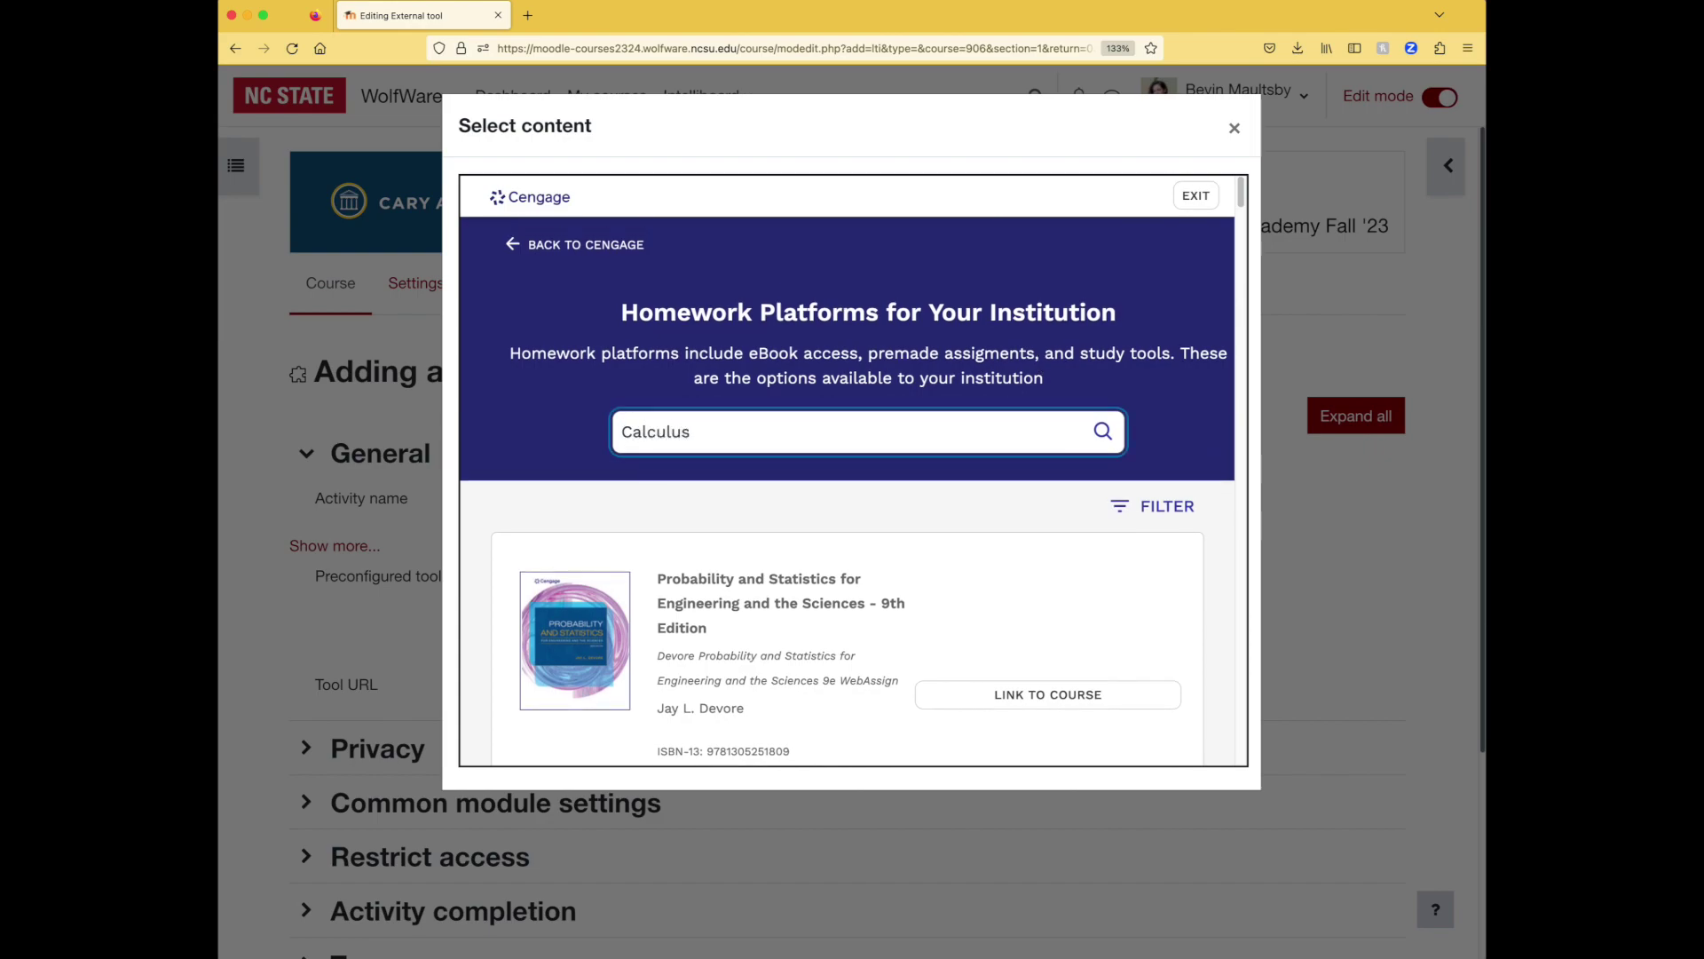
{"action": "key", "text": "Return"}
{"action": "scroll", "coordinate": [791, 515], "scroll_direction": "down", "scroll_amount": 10}
{"action": "scroll", "coordinate": [791, 515], "scroll_direction": "down", "scroll_amount": 3}
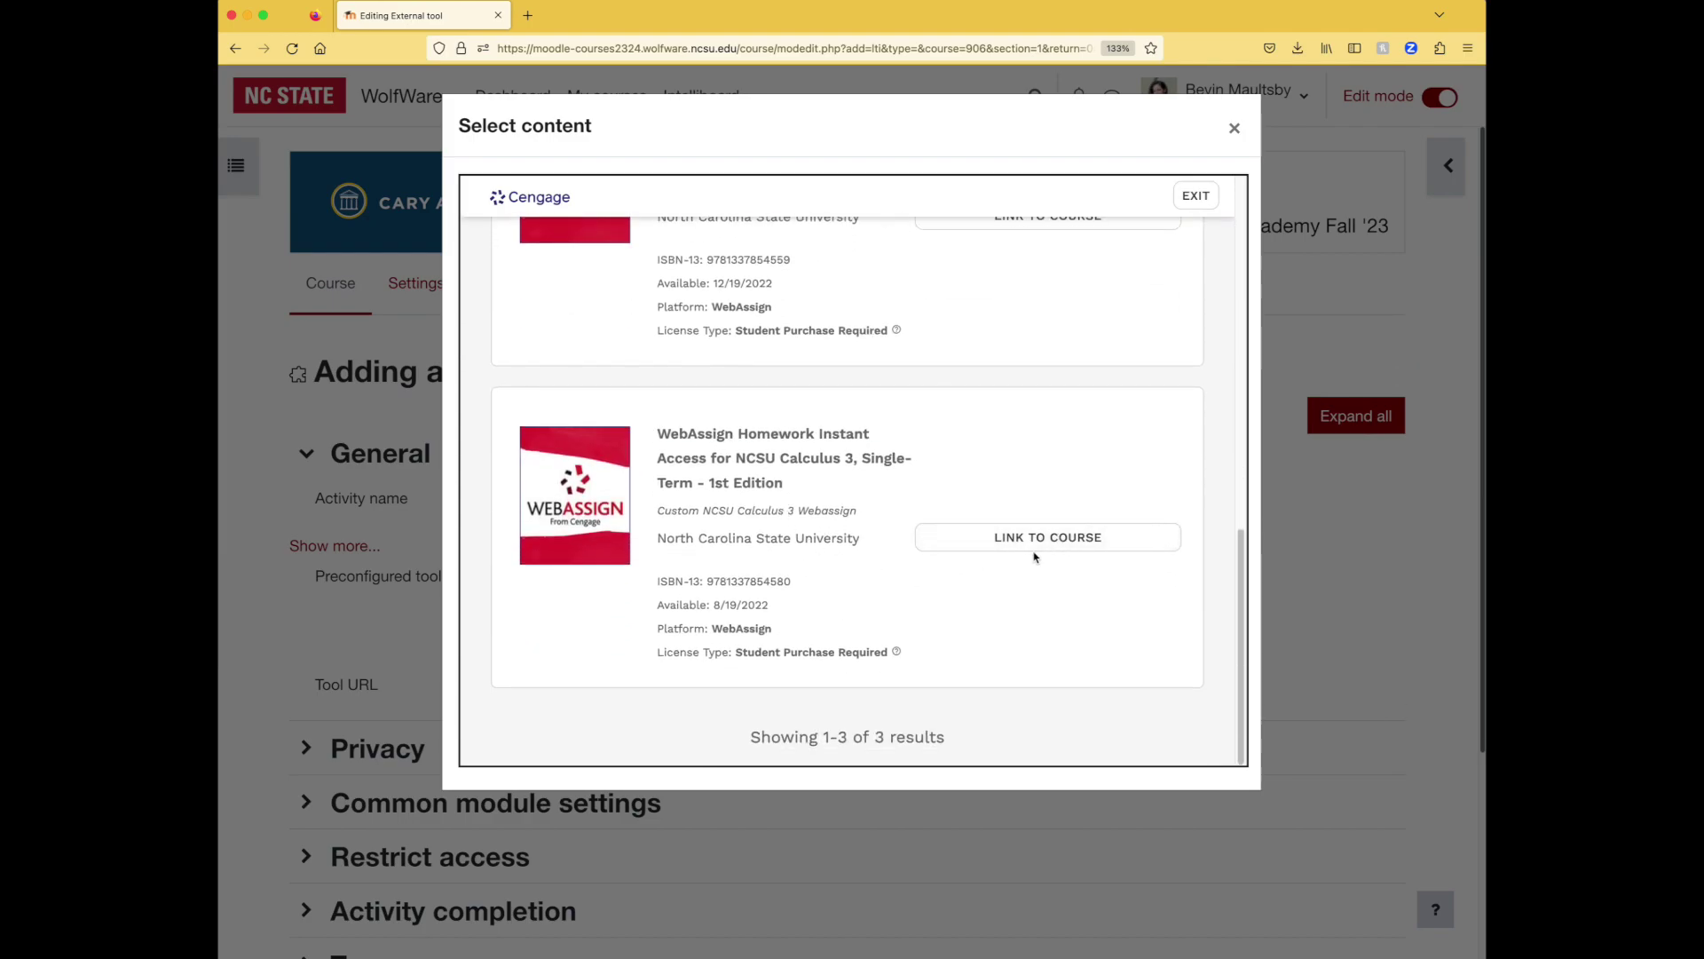
{"action": "left_click_drag", "start_coordinate": [697, 435], "coordinate": [815, 510]}
{"action": "left_click", "coordinate": [826, 487]}
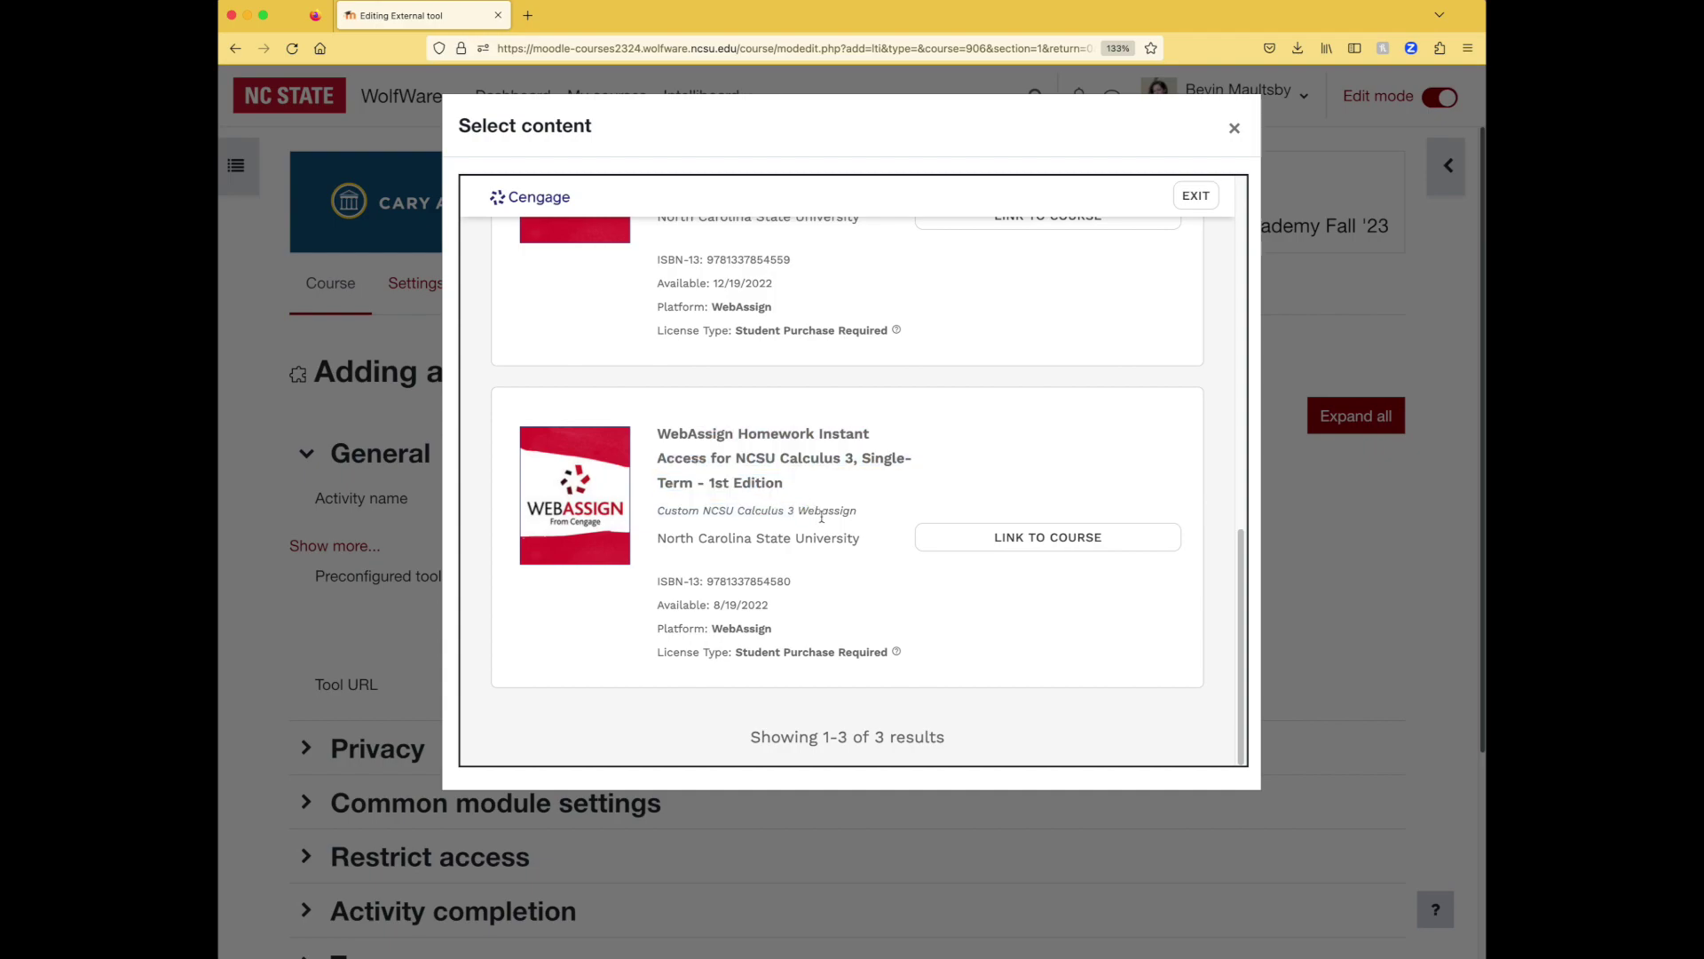
{"action": "left_click", "coordinate": [1032, 537]}
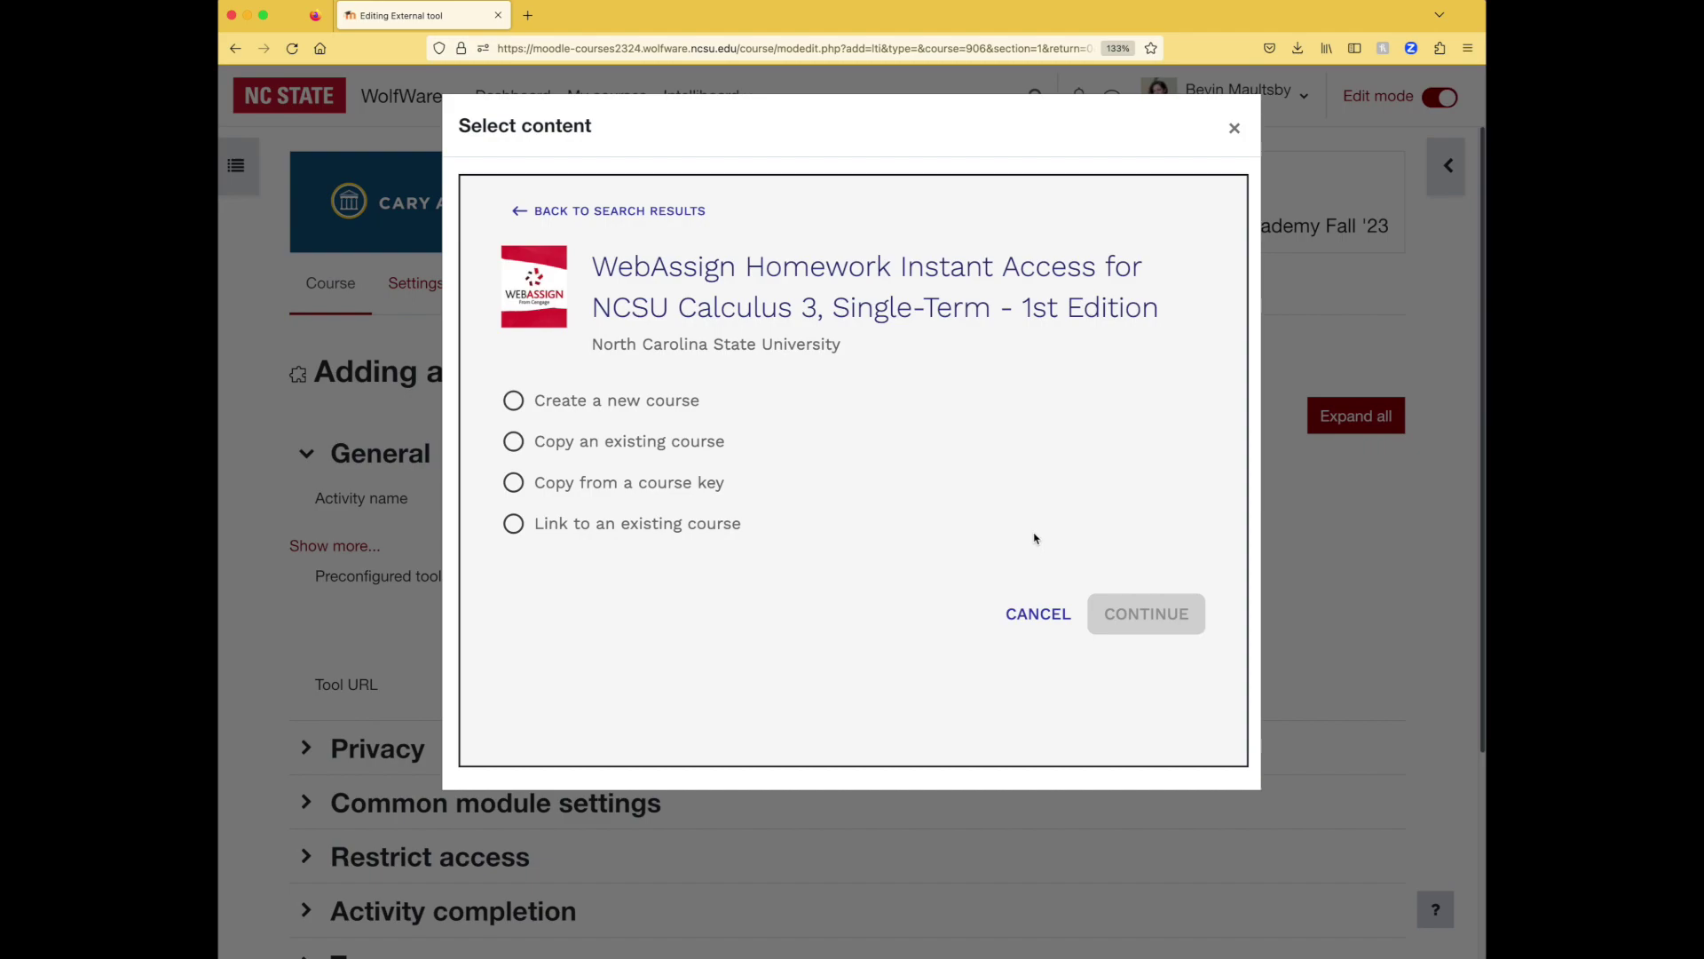
Link to the existing WebAssign course MA 242 604 and save back to the course
{"action": "left_click", "coordinate": [688, 529]}
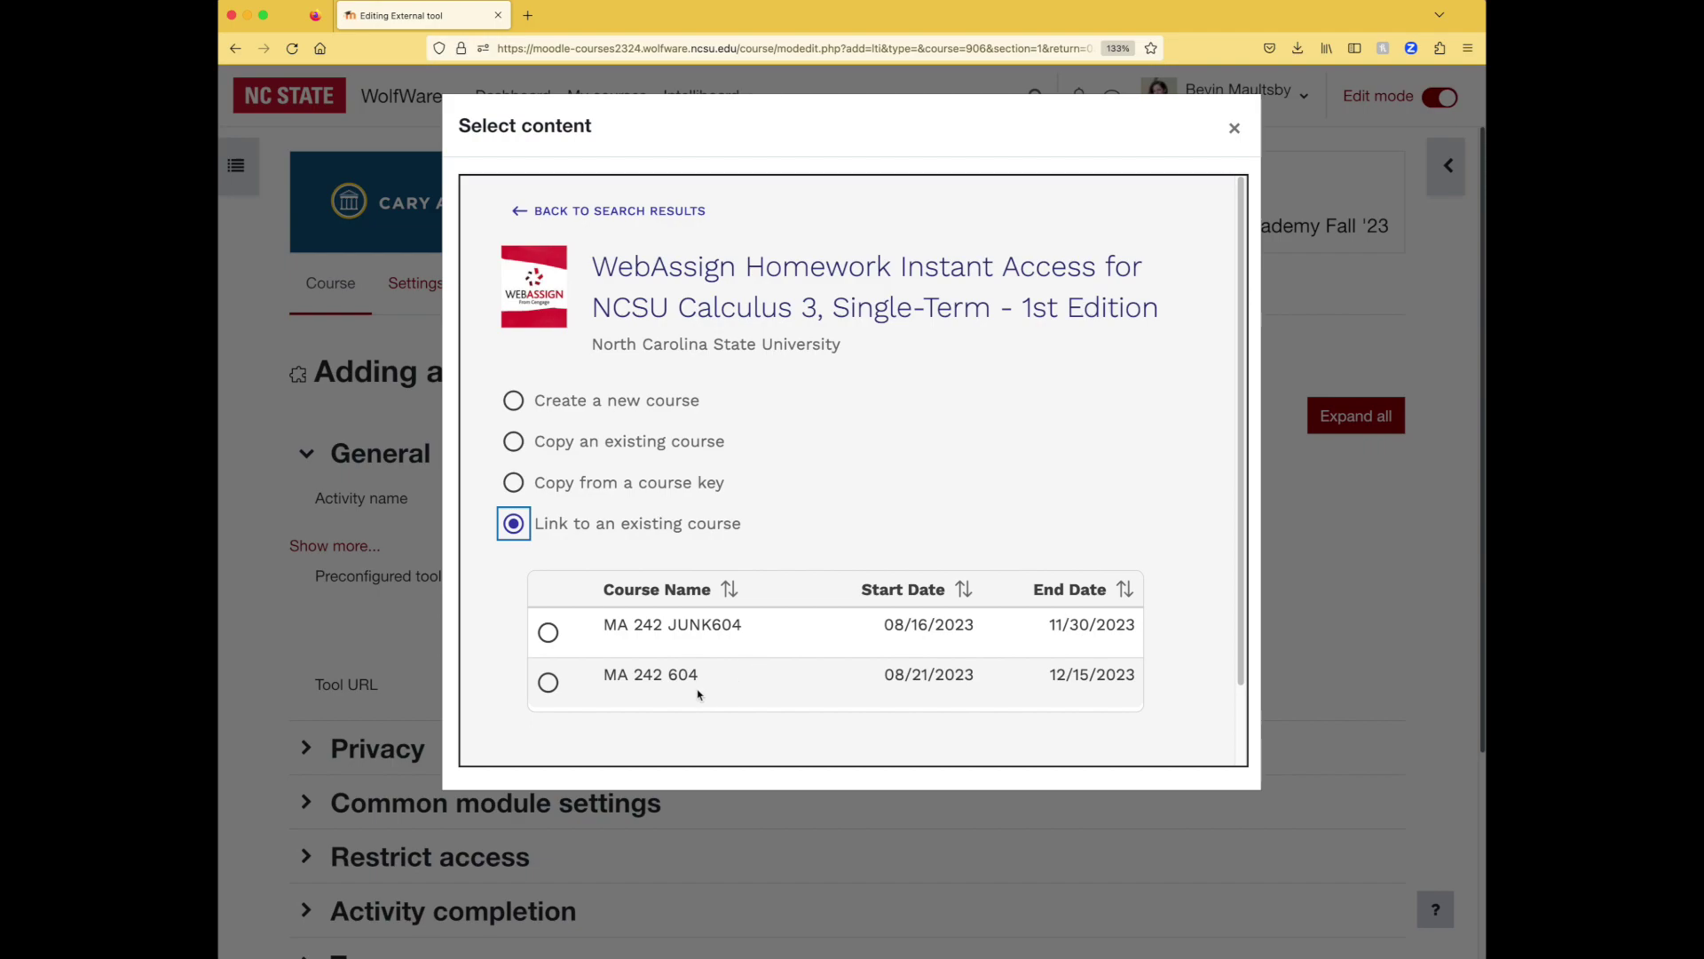
{"action": "left_click", "coordinate": [548, 682]}
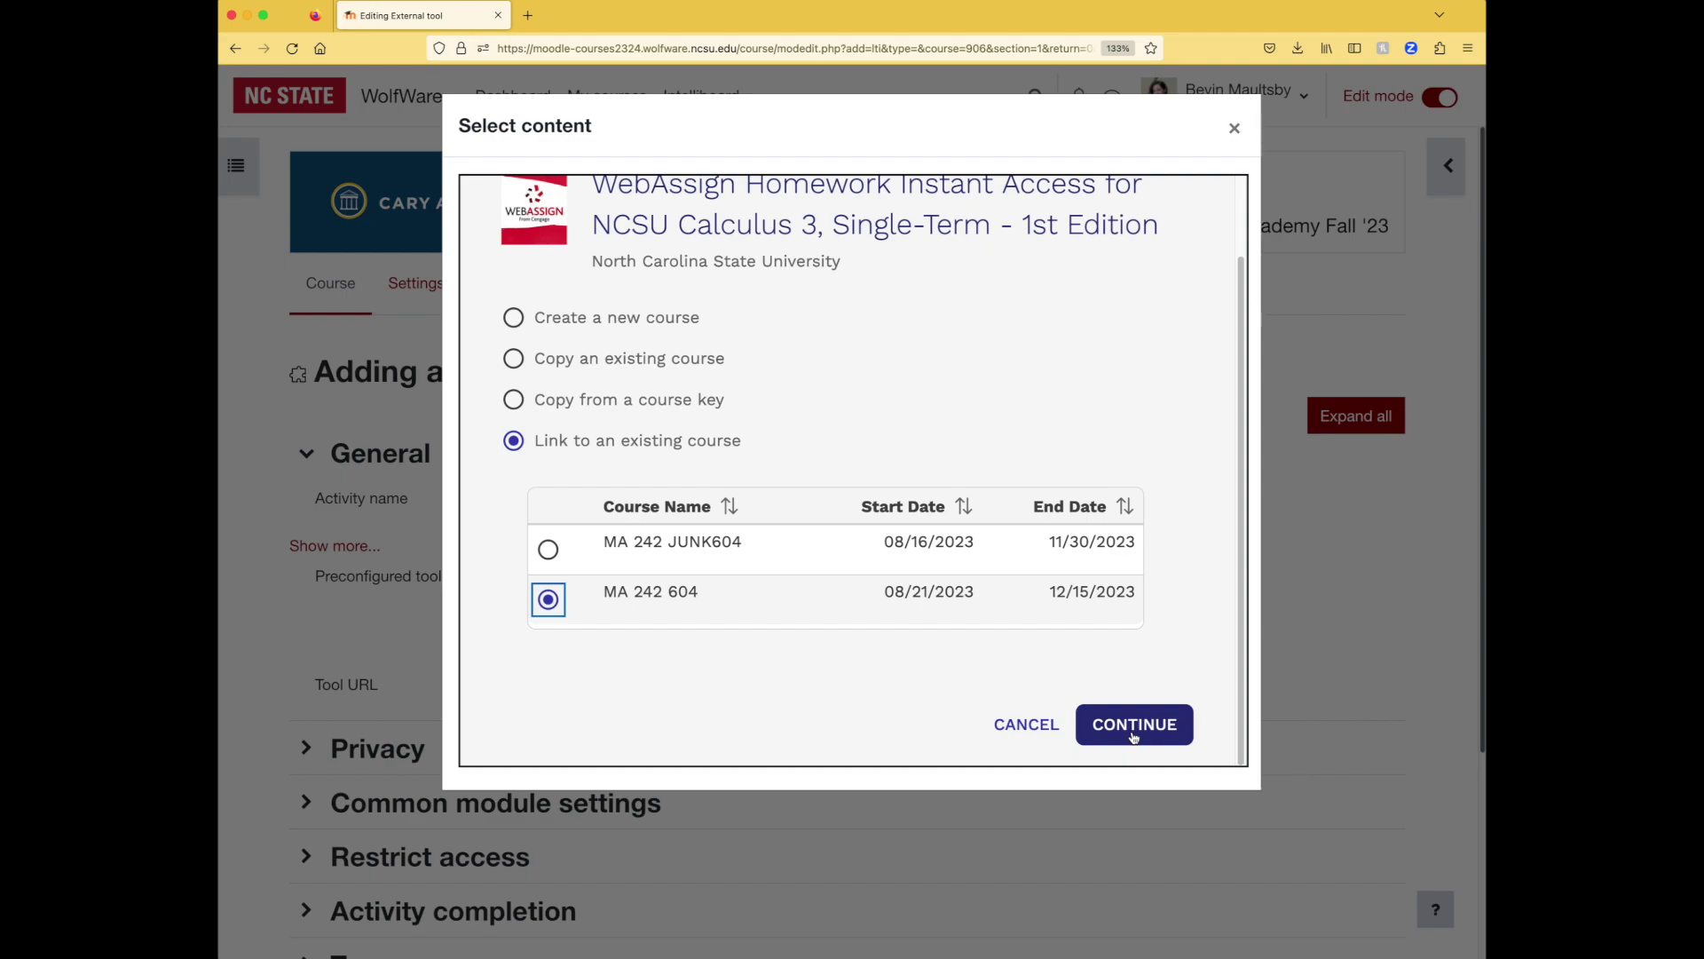
{"action": "left_click", "coordinate": [1133, 727]}
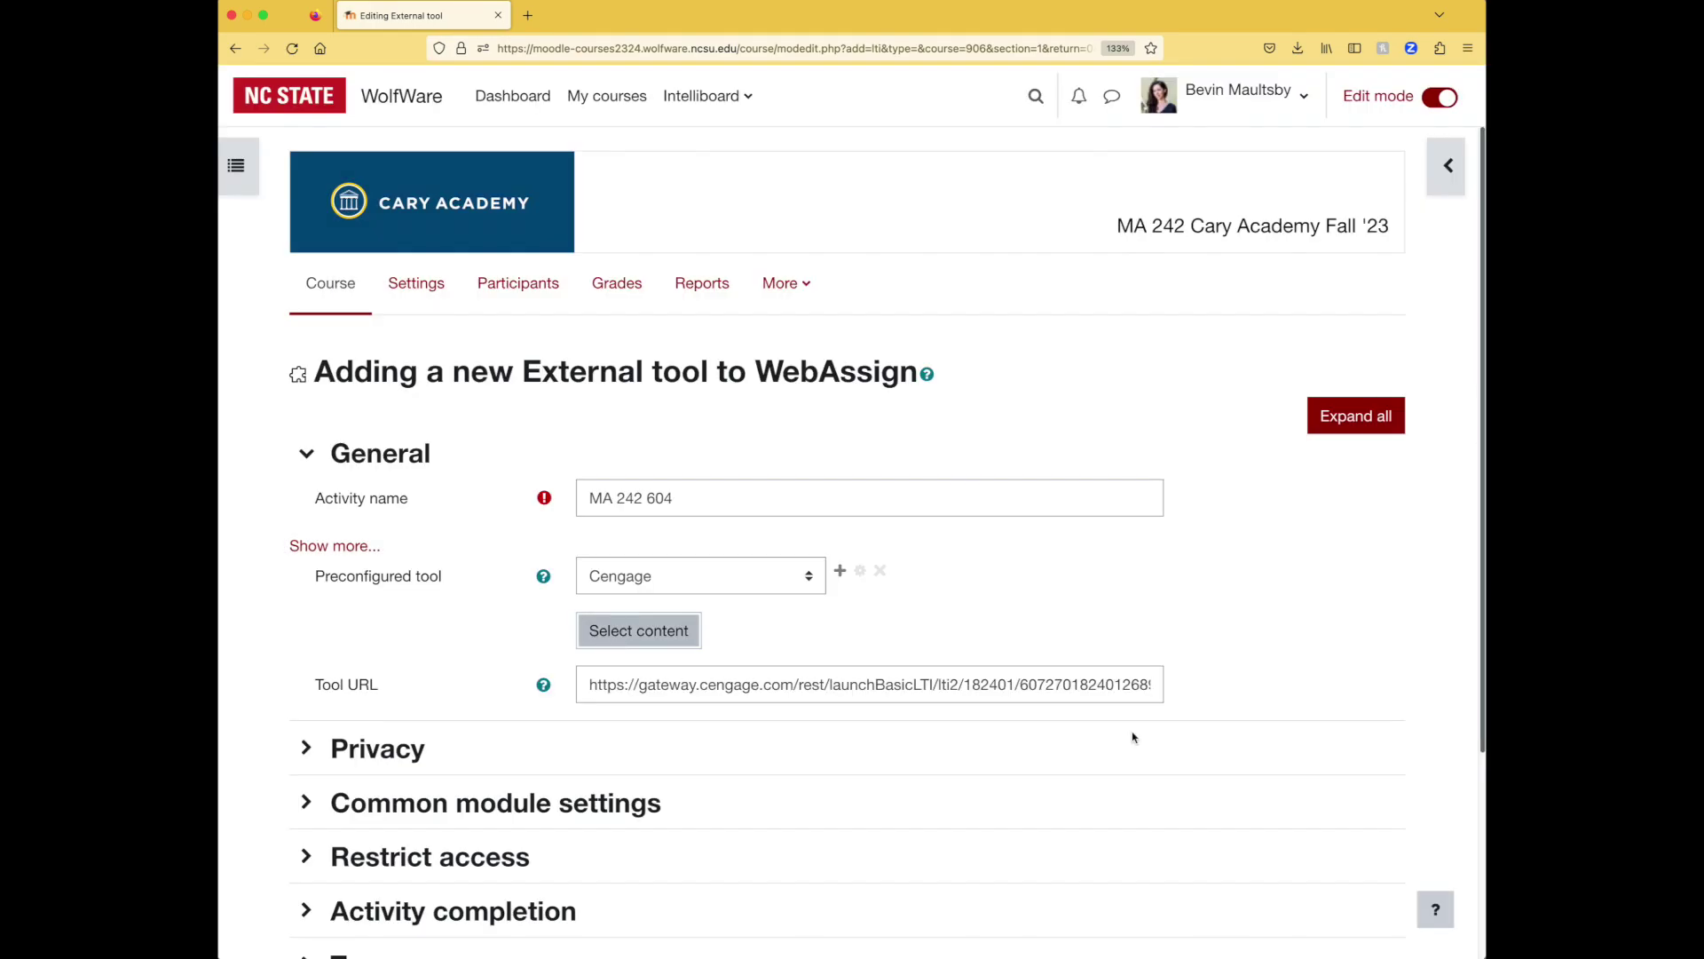
{"action": "scroll", "coordinate": [1133, 737], "scroll_direction": "down", "scroll_amount": 5}
{"action": "left_click", "coordinate": [719, 817]}
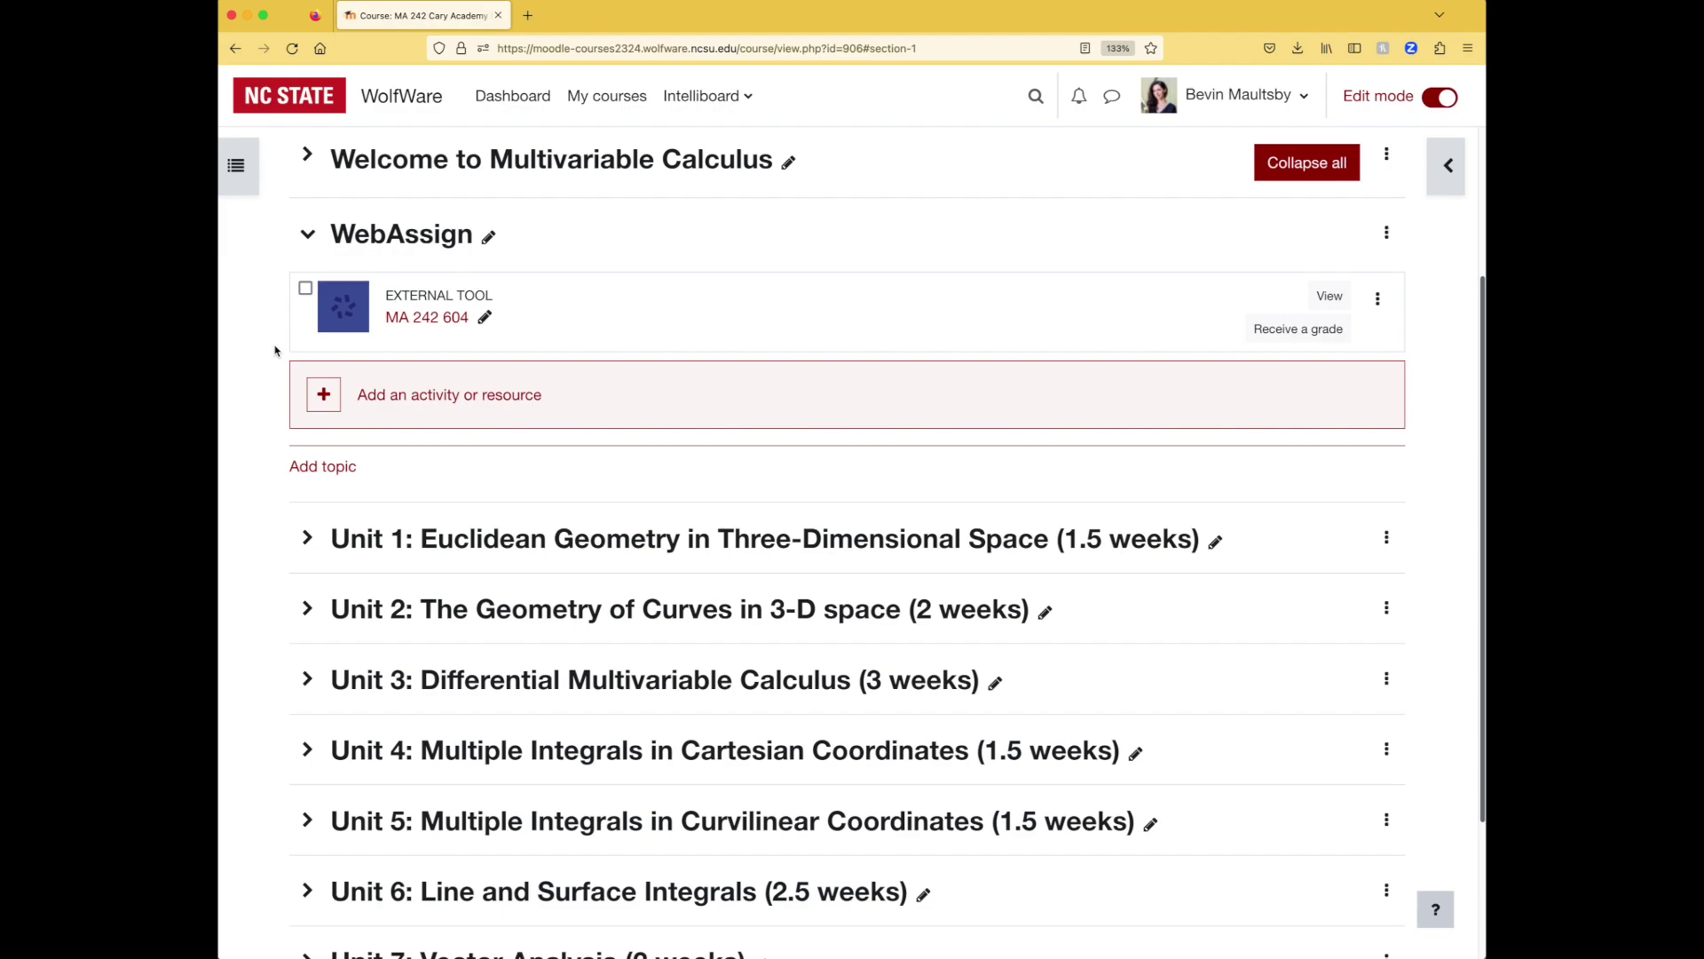
Test the MA 242 604 activity in a new tab, then close it and return to the course
{"action": "left_click", "coordinate": [447, 328]}
{"action": "left_click_drag", "start_coordinate": [251, 283], "coordinate": [497, 296]}
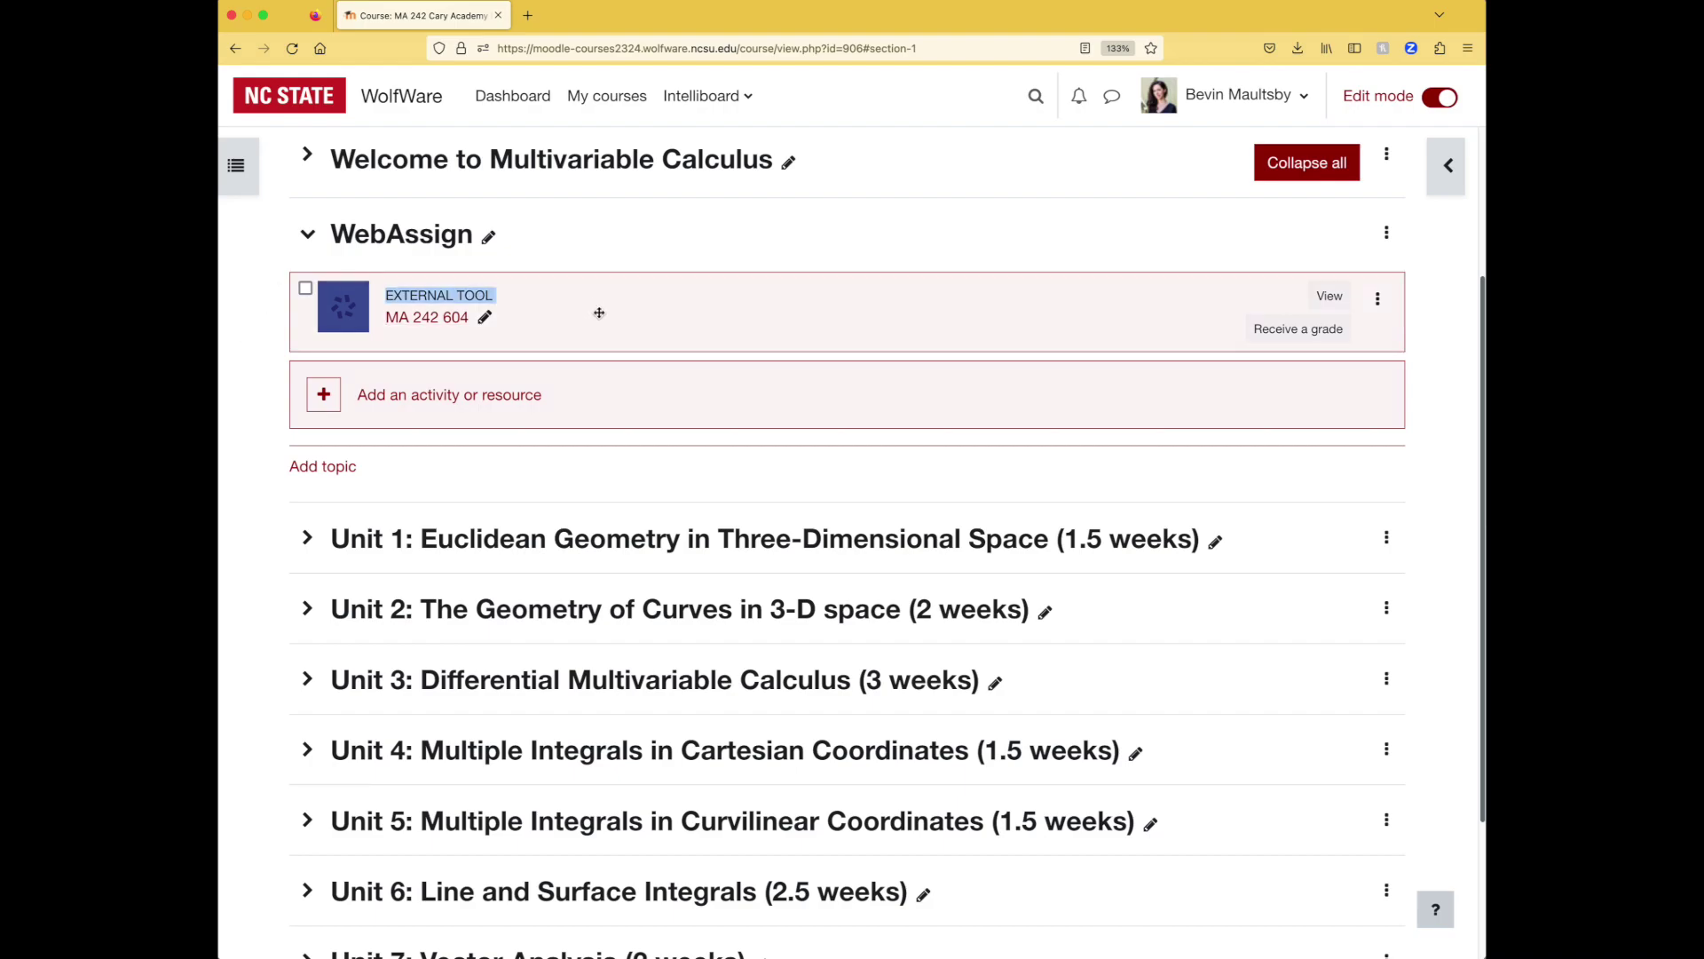
{"action": "left_click", "coordinate": [258, 335]}
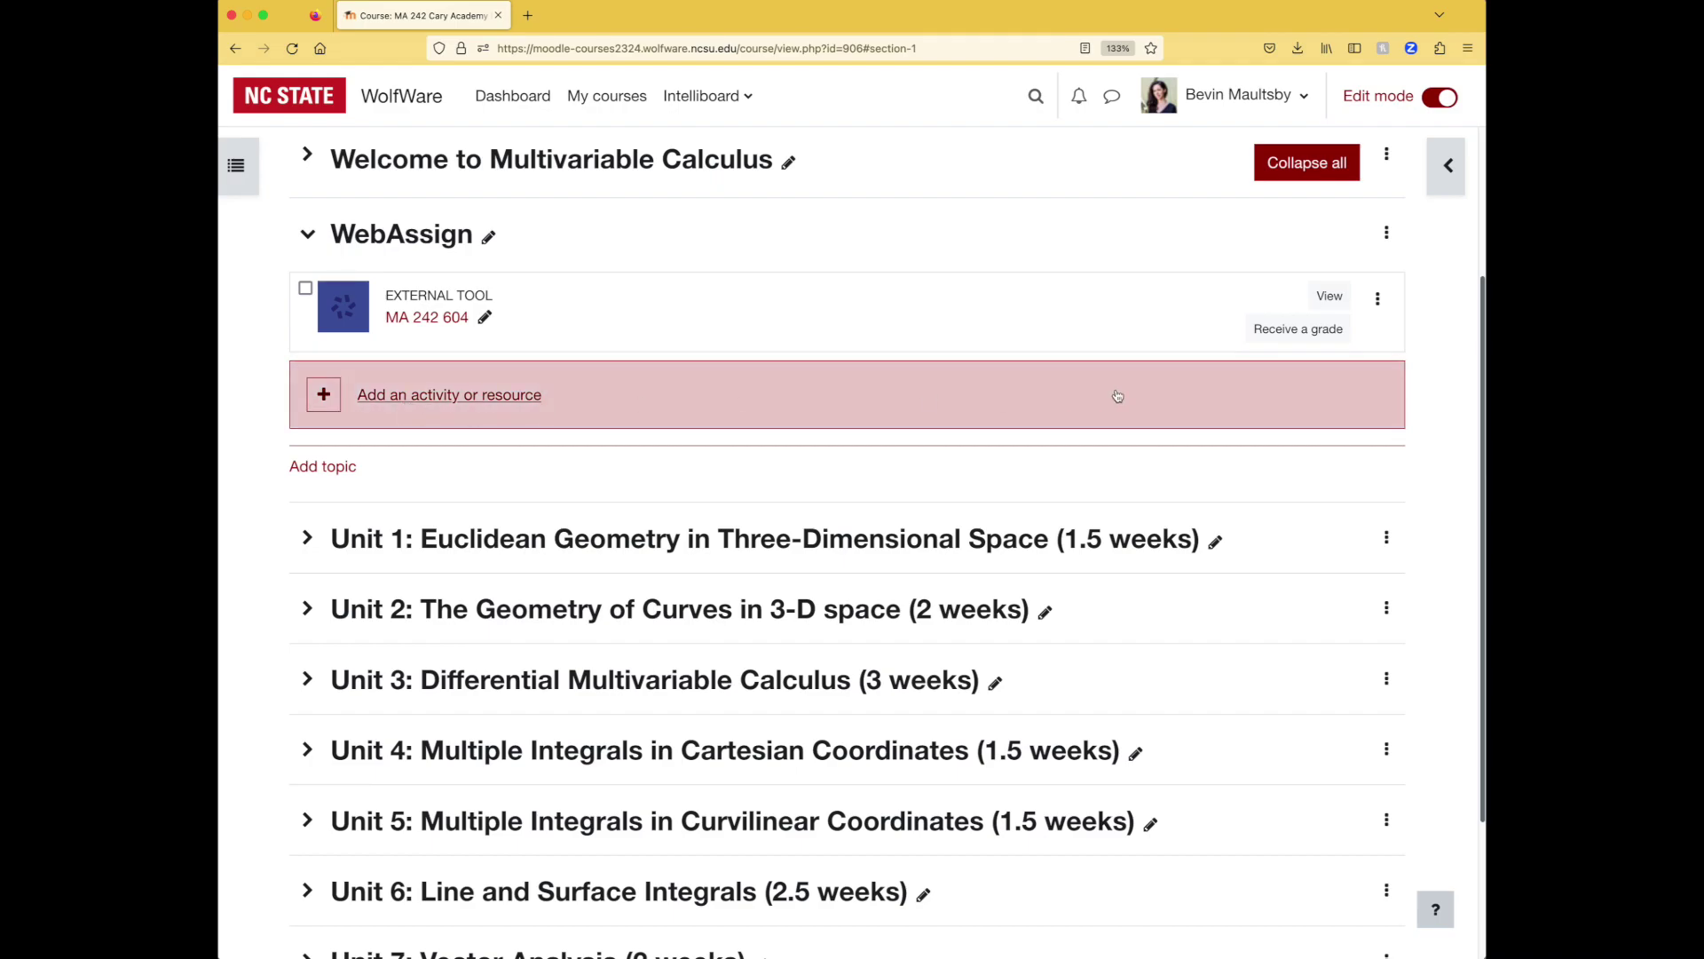
{"action": "left_click", "coordinate": [1378, 298]}
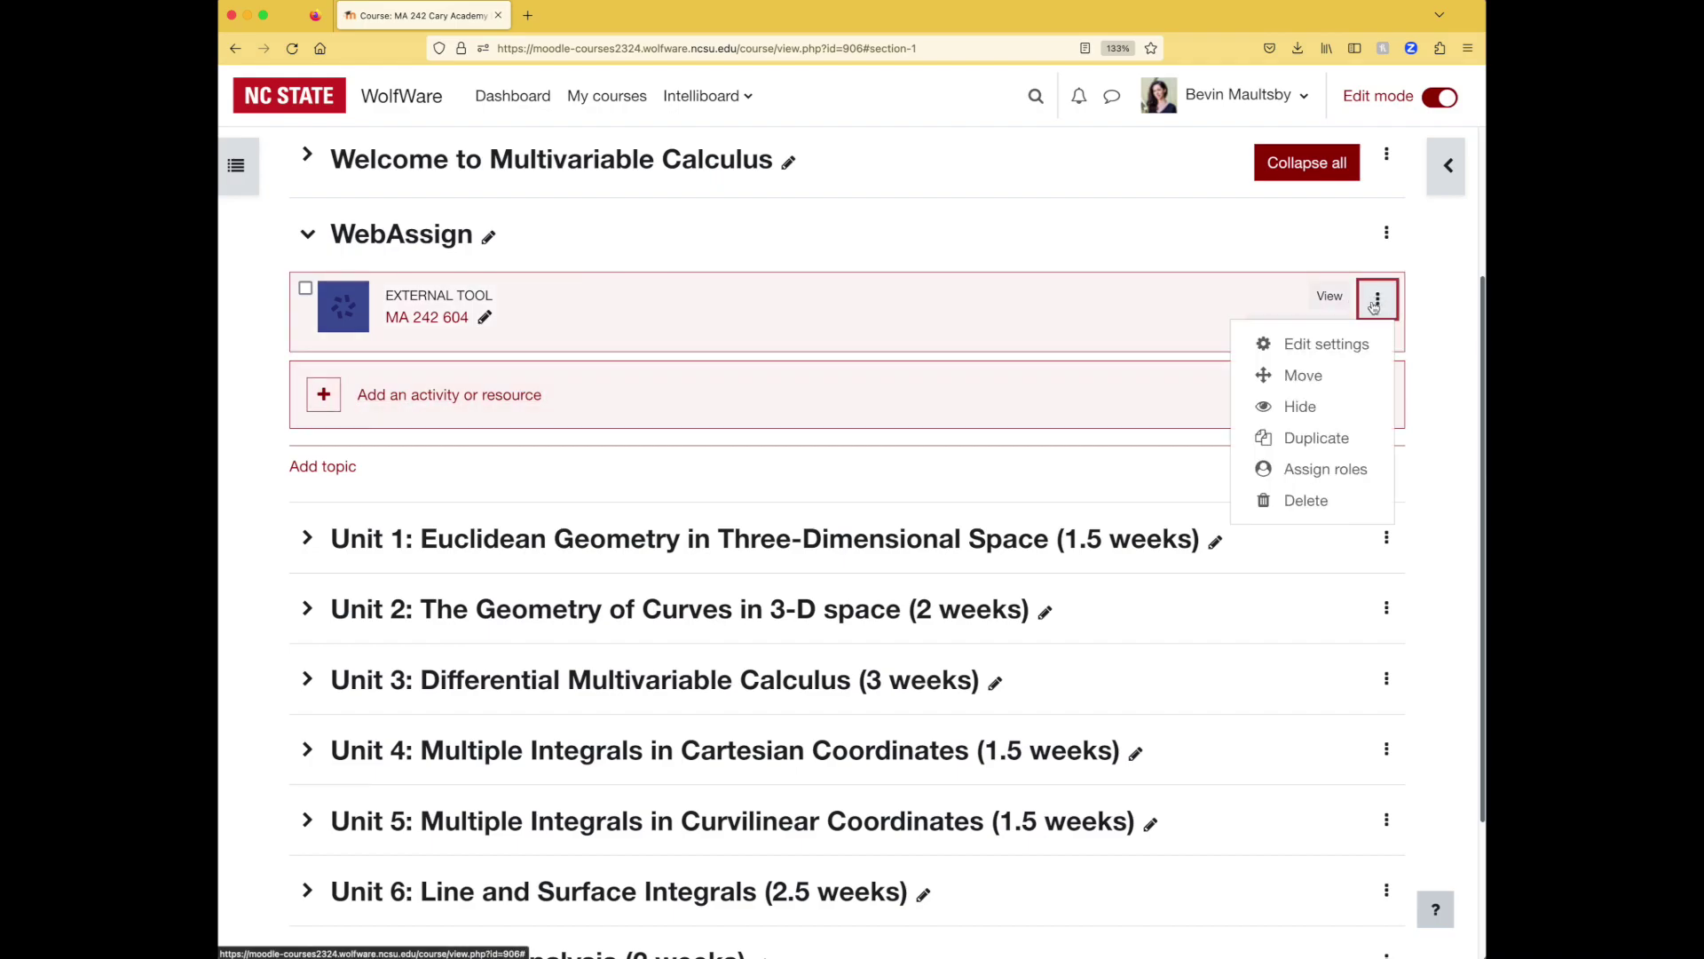
{"action": "left_click", "coordinate": [1342, 346]}
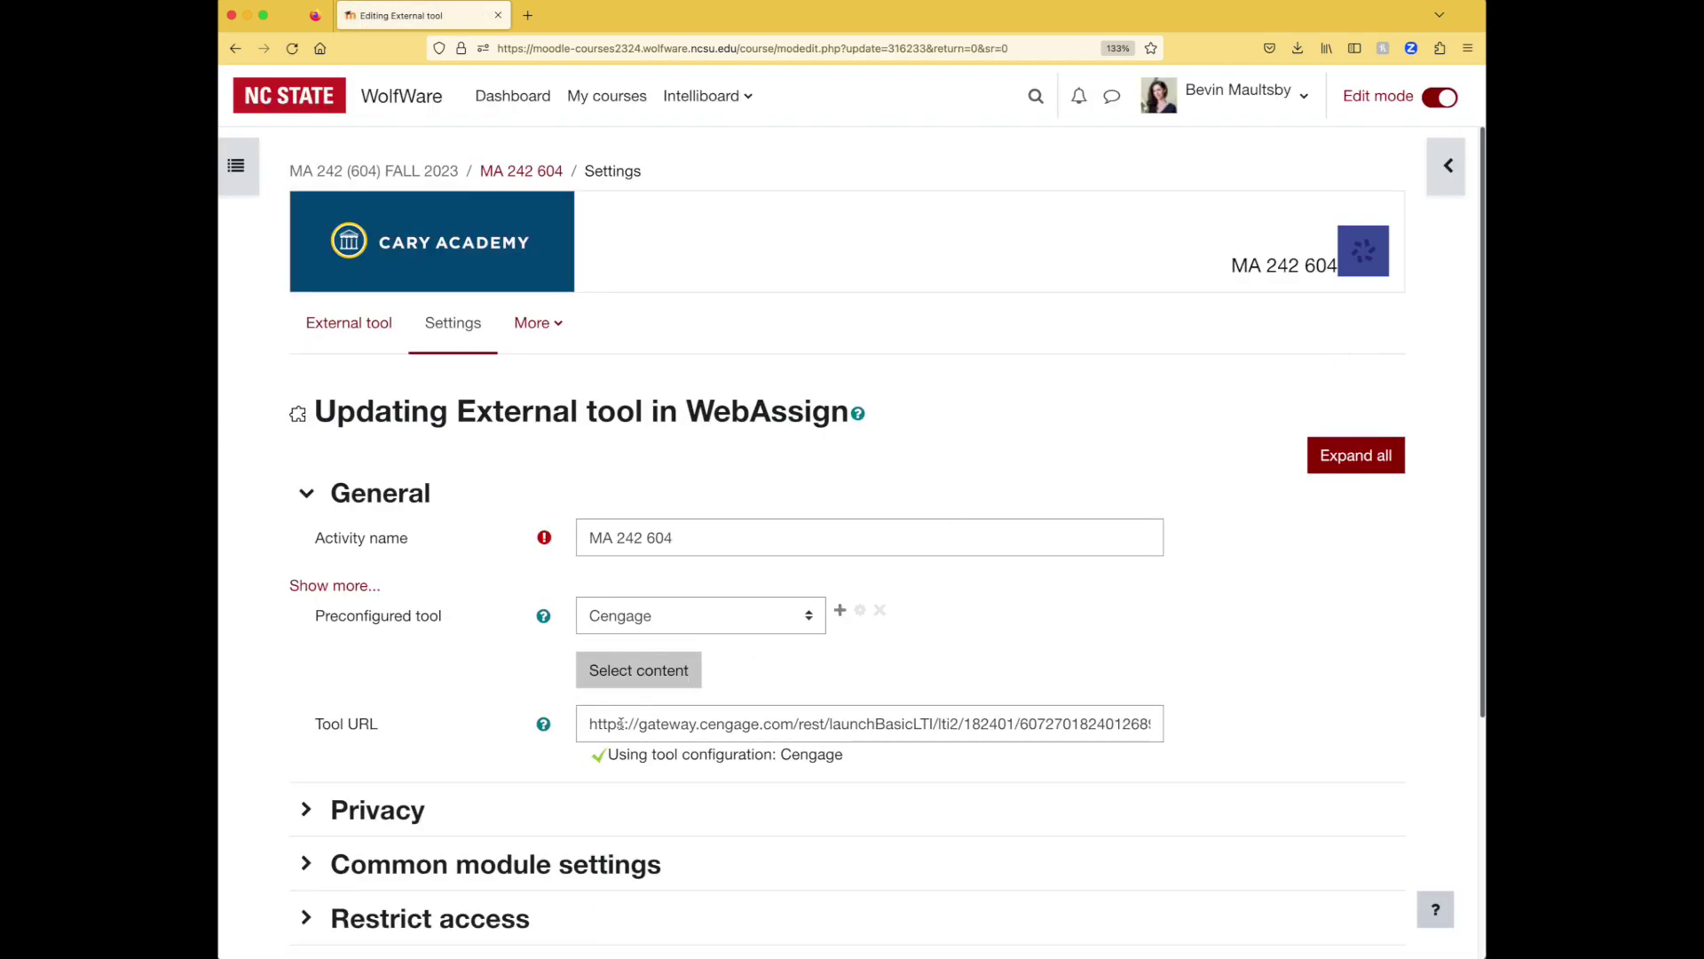
{"action": "left_click", "coordinate": [636, 673]}
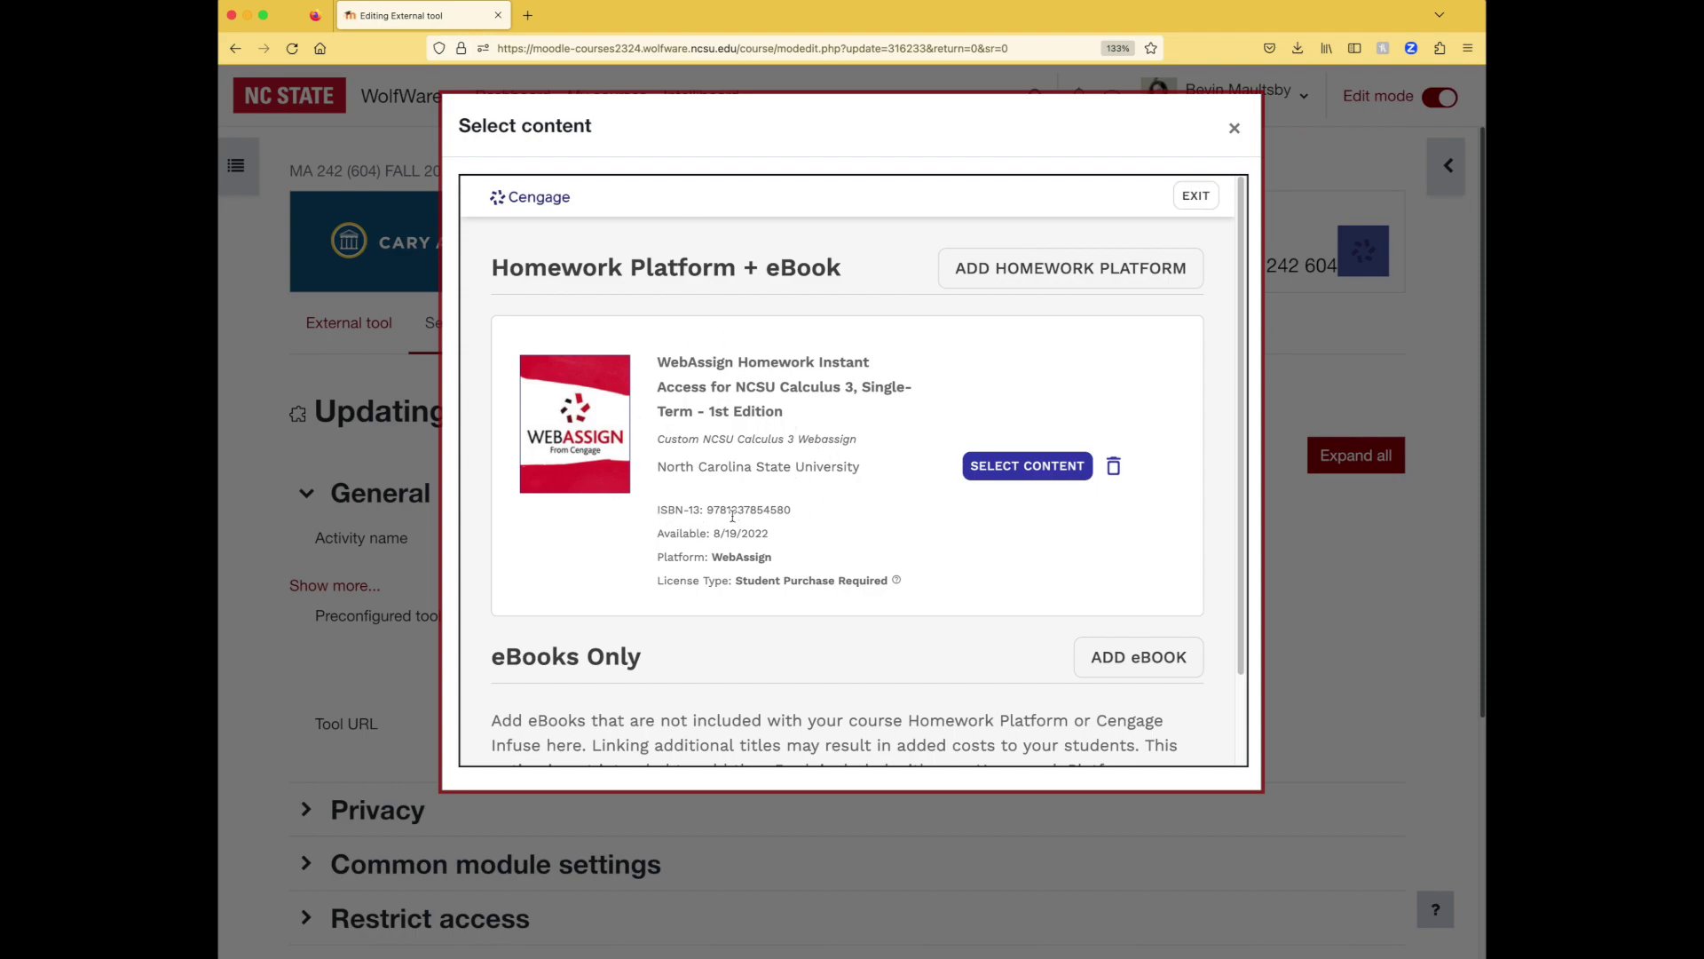
{"action": "left_click", "coordinate": [1017, 478]}
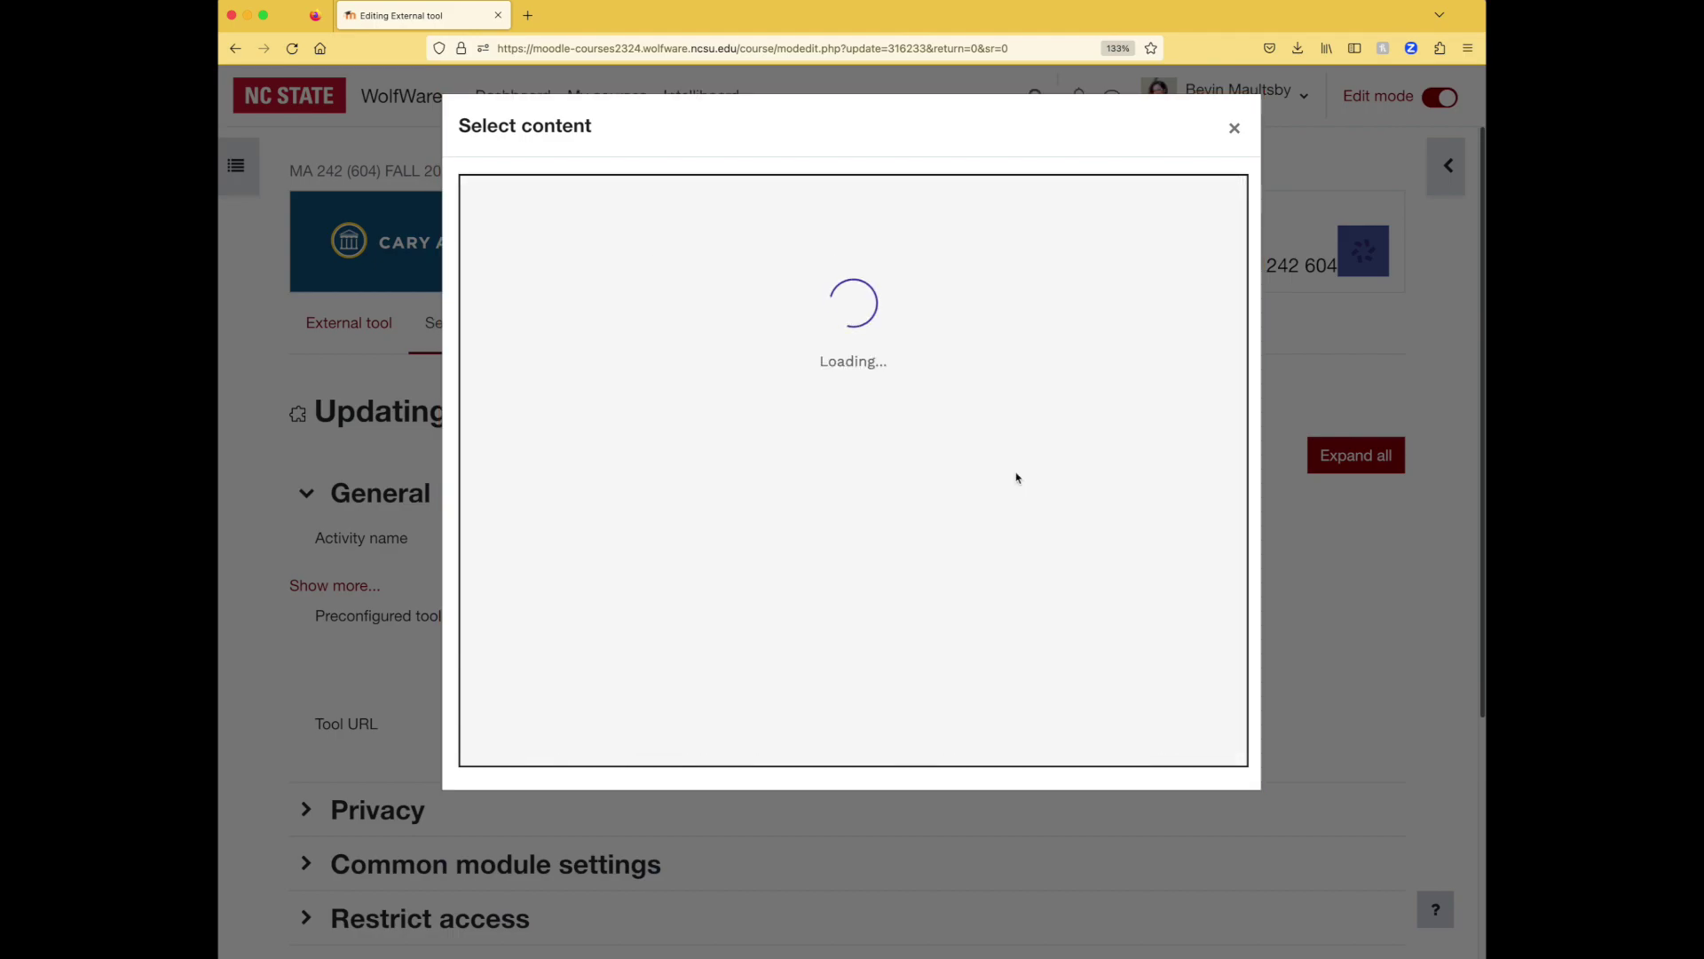
{"action": "scroll", "coordinate": [1018, 478], "scroll_direction": "down", "scroll_amount": 15}
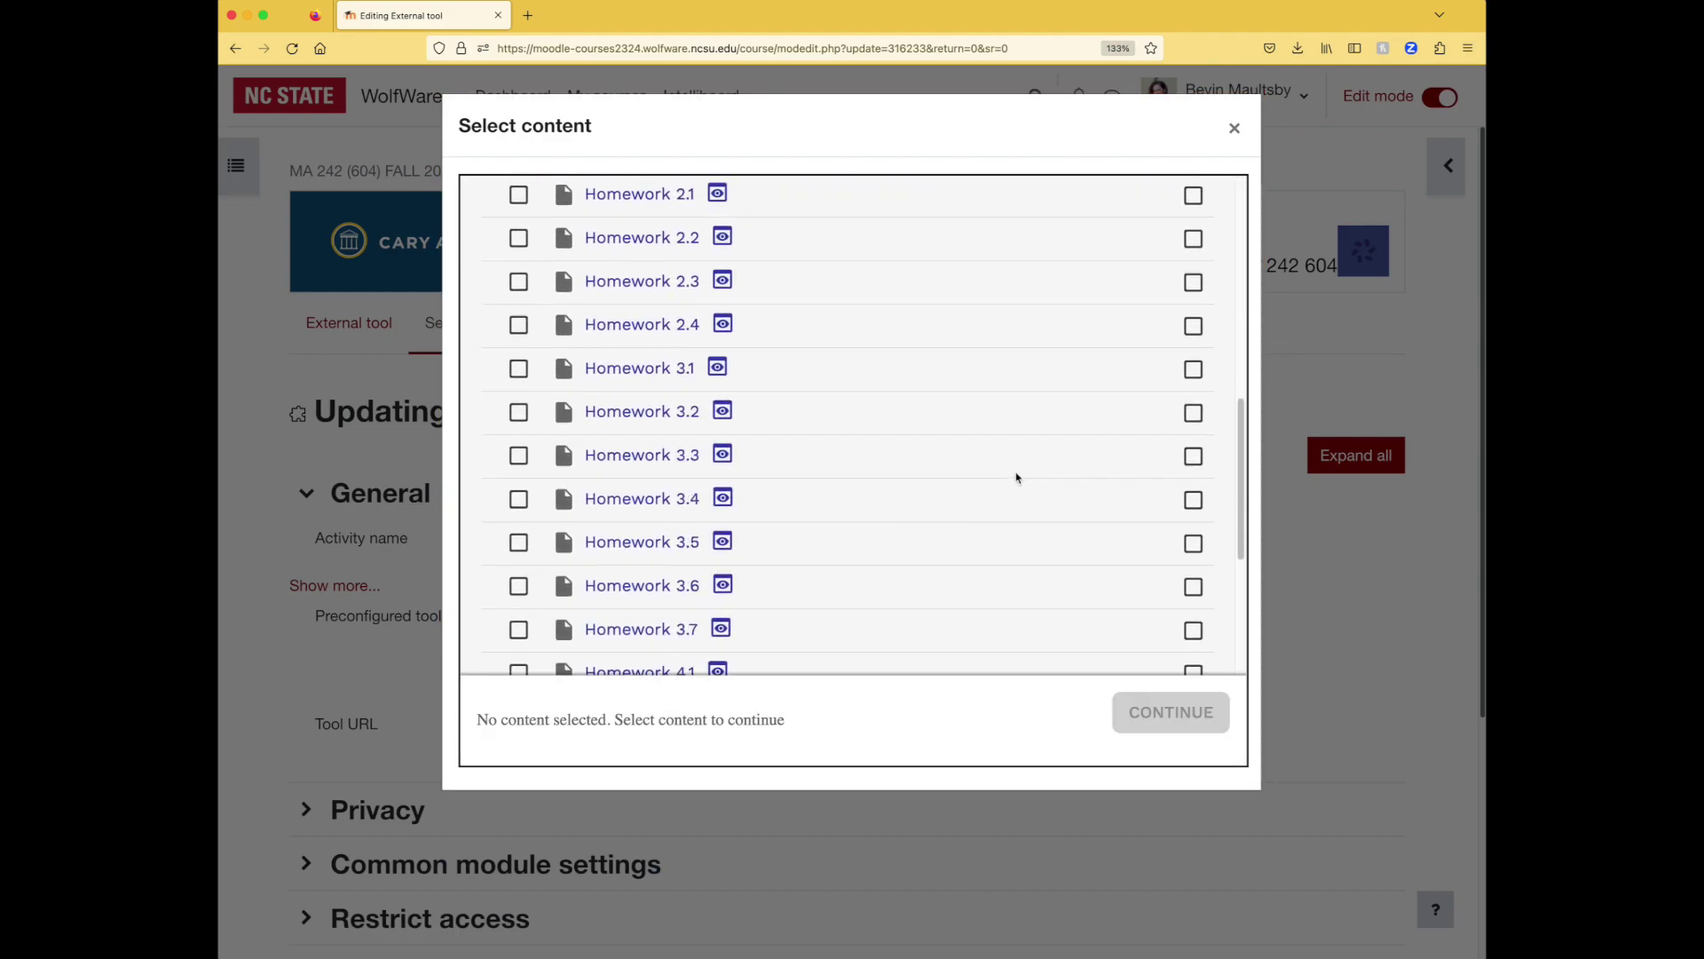
{"action": "scroll", "coordinate": [1017, 478], "scroll_direction": "down", "scroll_amount": 3}
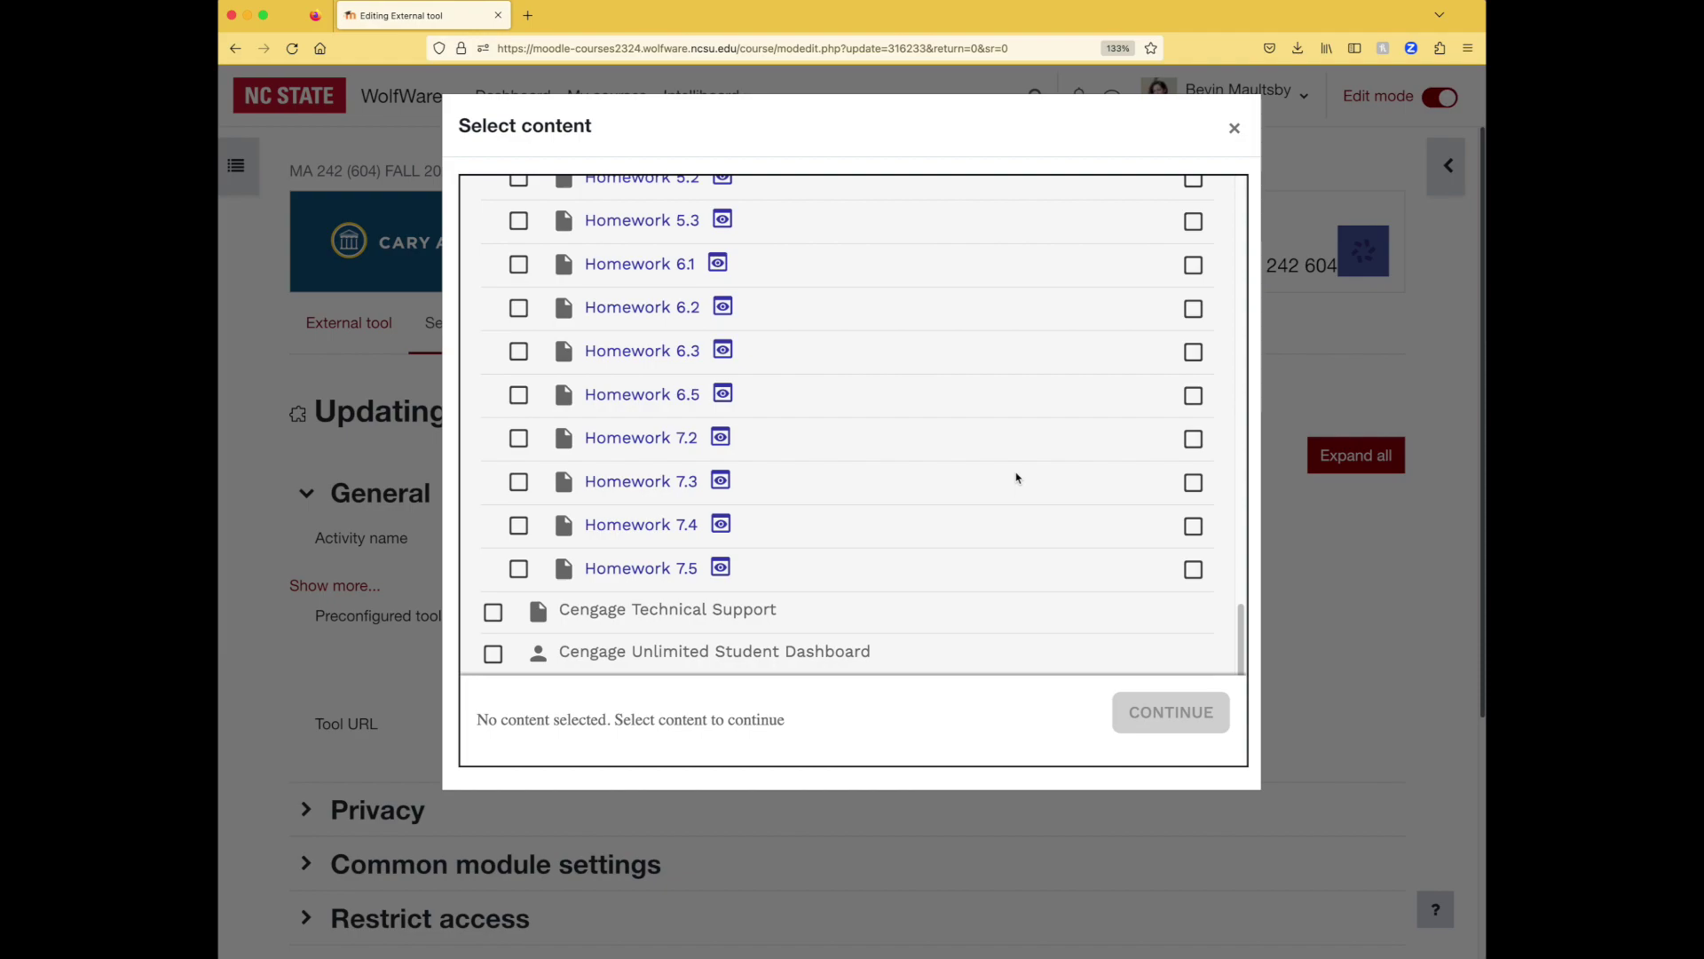
{"action": "scroll", "coordinate": [1018, 479], "scroll_direction": "up", "scroll_amount": 15}
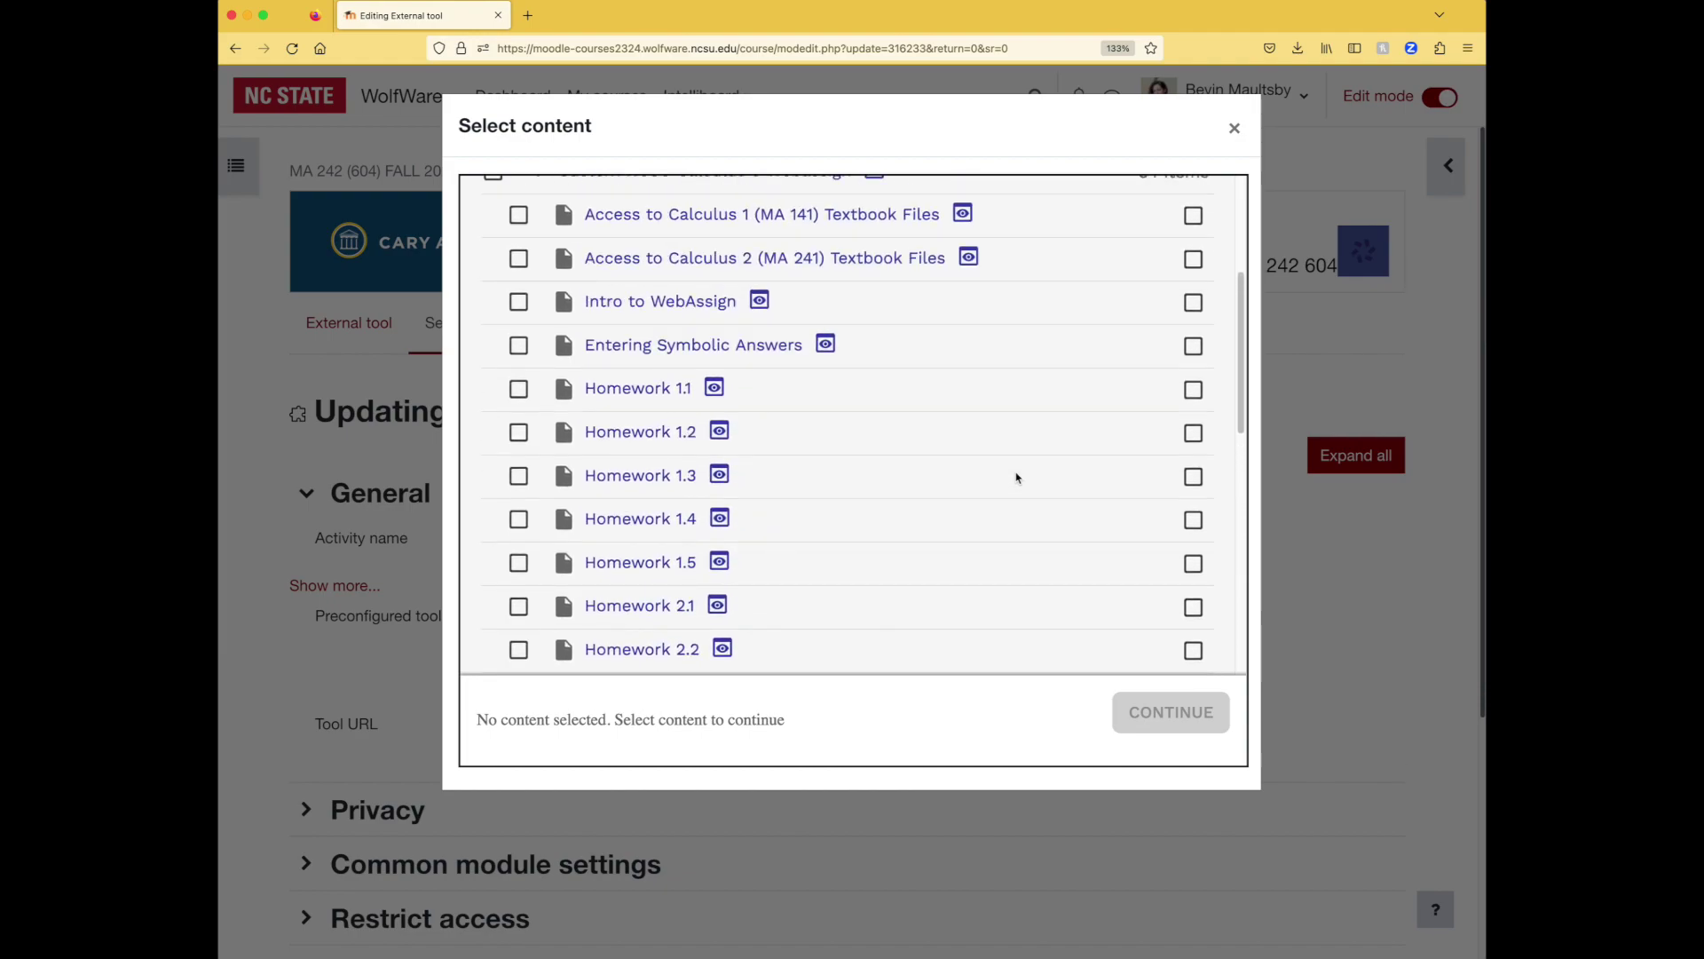
{"action": "scroll", "coordinate": [1017, 478], "scroll_direction": "up", "scroll_amount": 2}
{"action": "scroll", "coordinate": [1017, 479], "scroll_direction": "up", "scroll_amount": 3}
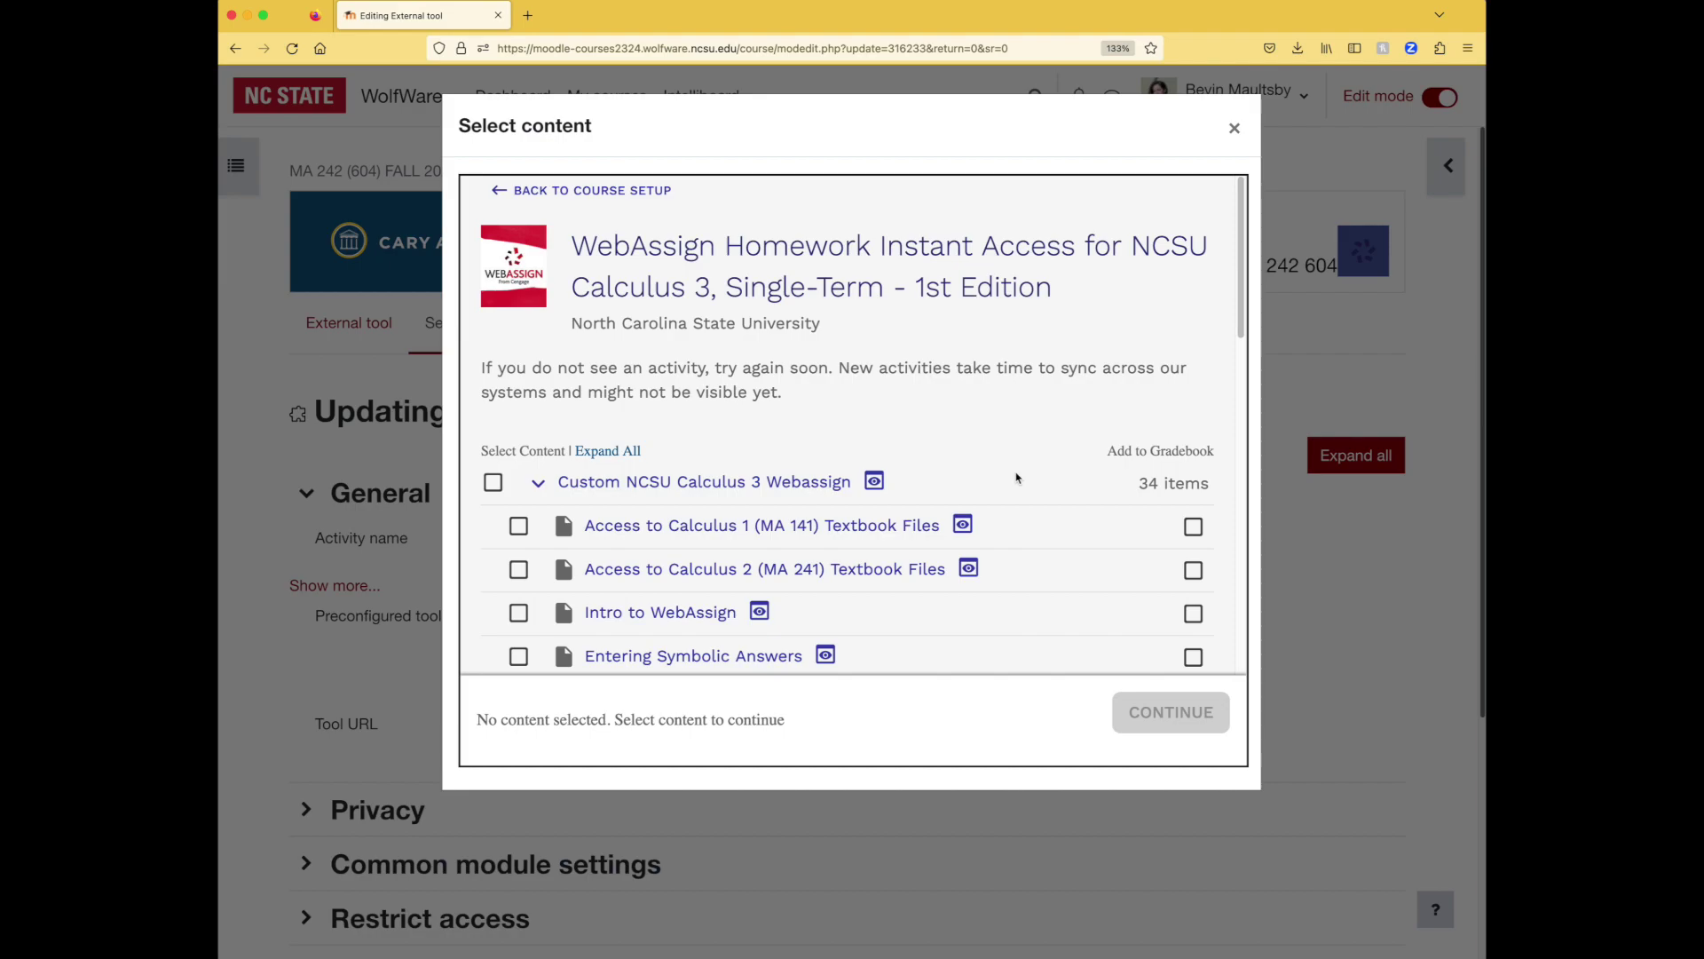
{"action": "scroll", "coordinate": [1017, 479], "scroll_direction": "down", "scroll_amount": 5}
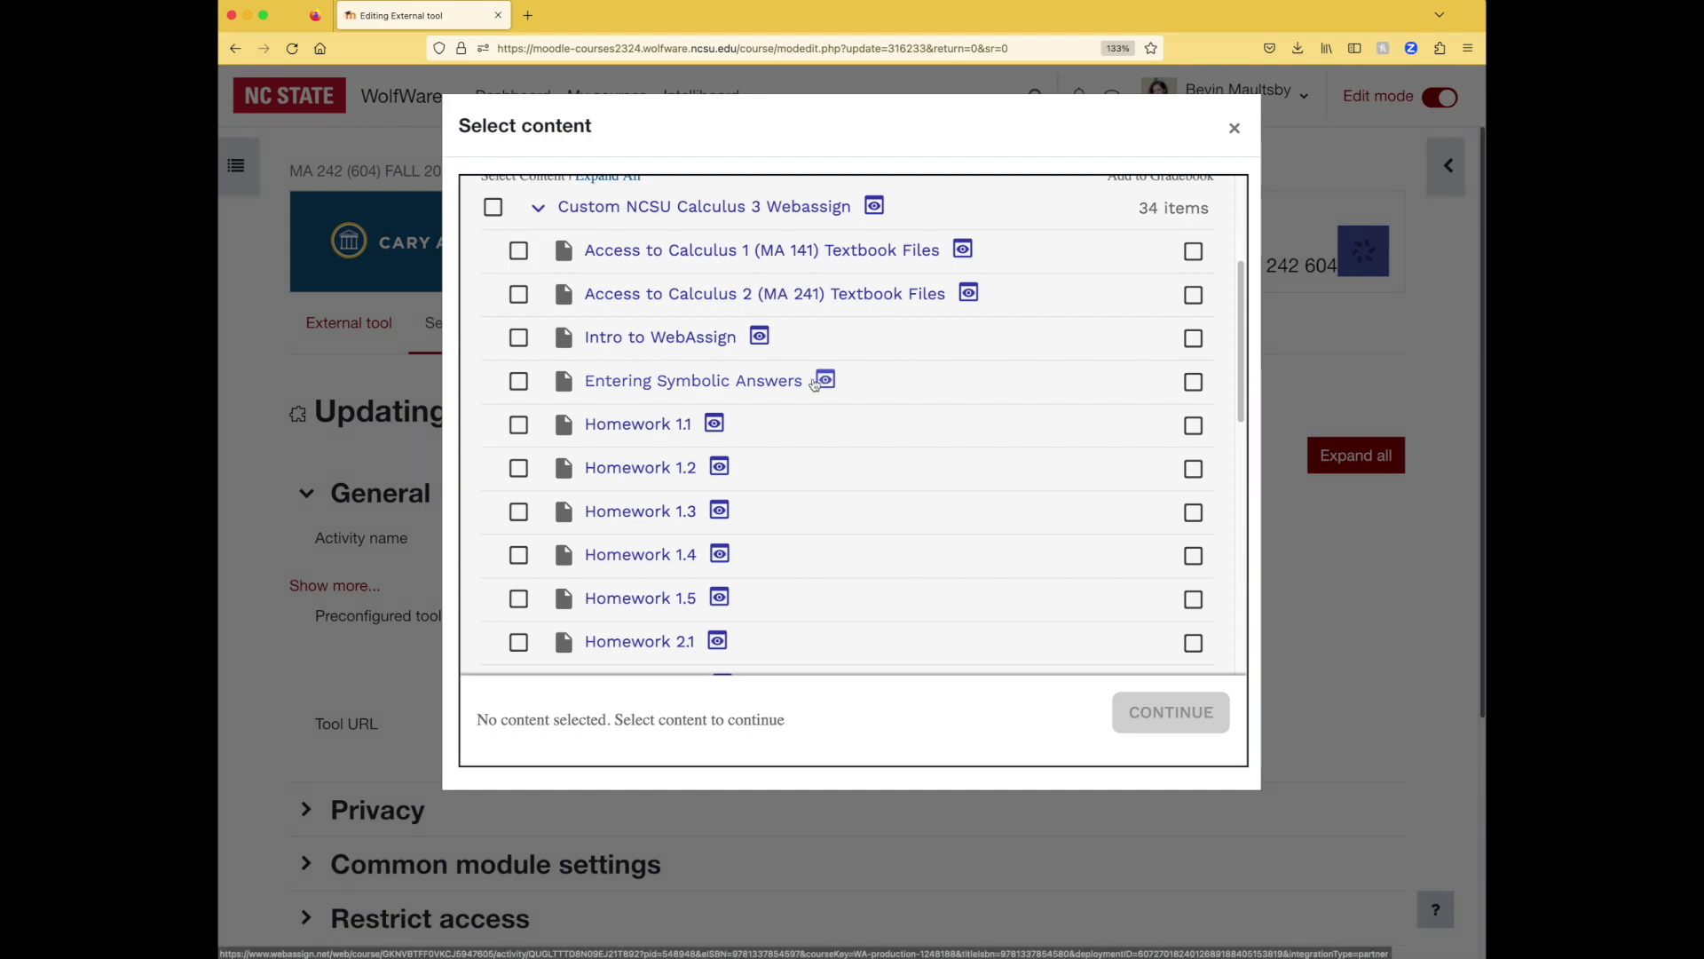
Select the Custom NCSU Calculus 3 folder, Intro to WebAssign, Entering Symbolic Answers and Homework 1.1, excluding both textbook files
{"action": "left_click", "coordinate": [493, 209]}
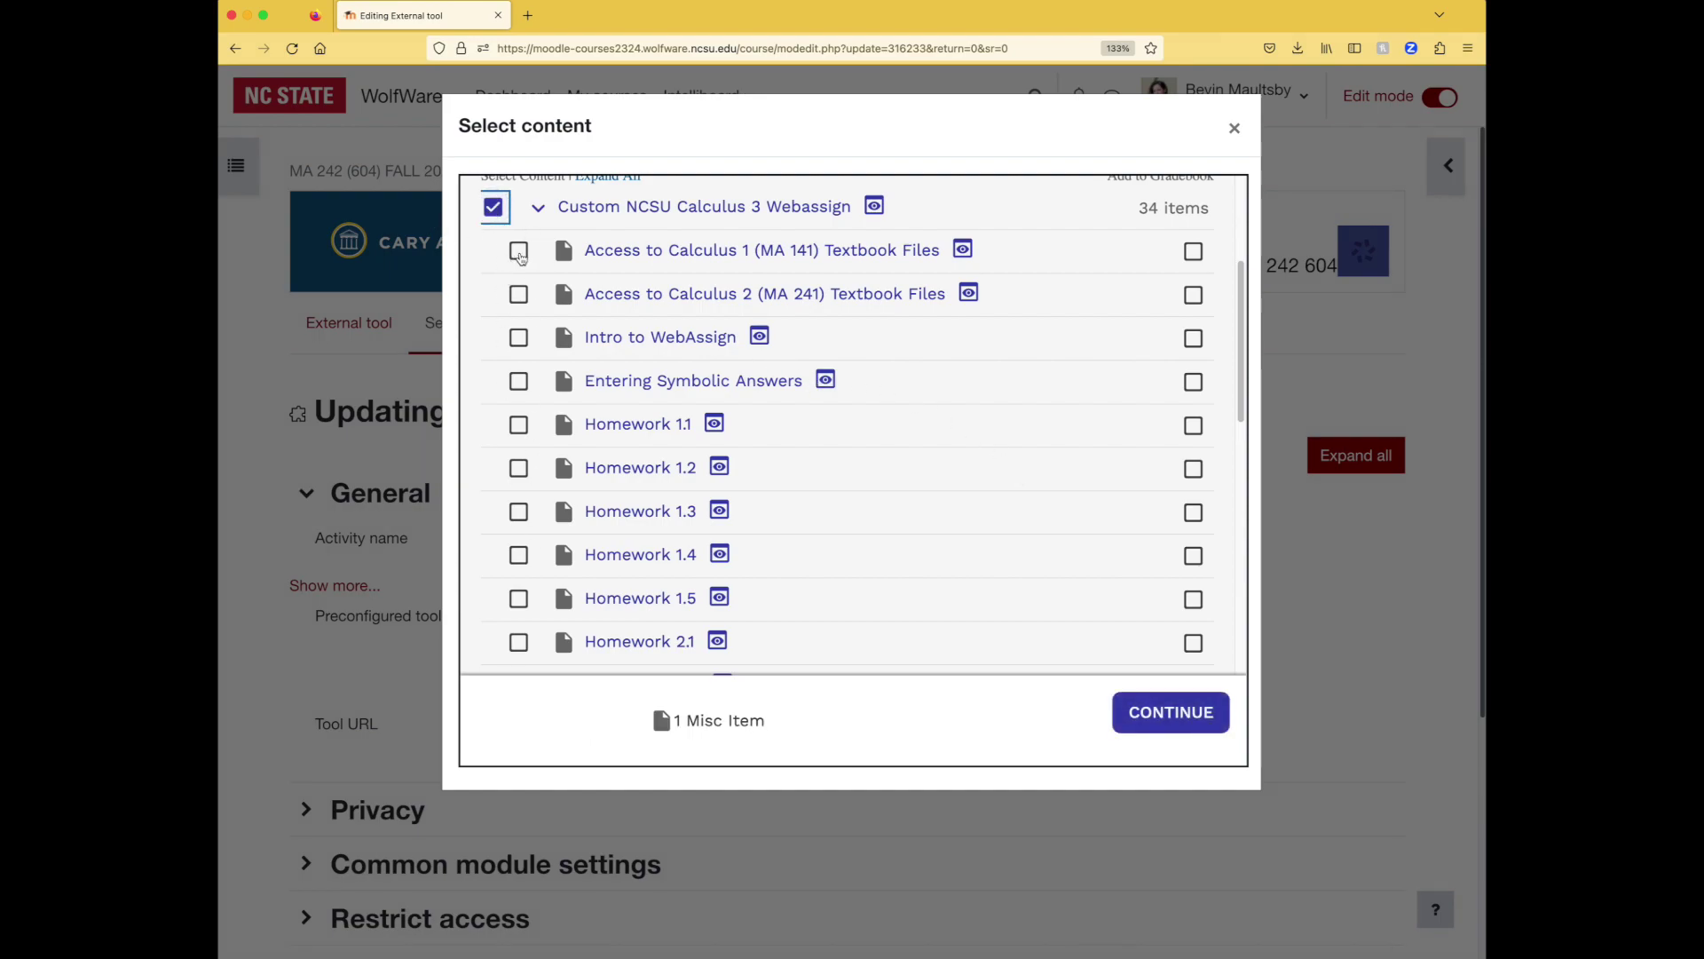
{"action": "left_click", "coordinate": [519, 251]}
{"action": "left_click", "coordinate": [518, 294]}
{"action": "left_click", "coordinate": [519, 337]}
{"action": "left_click", "coordinate": [519, 381]}
{"action": "left_click", "coordinate": [519, 424]}
{"action": "scroll", "coordinate": [522, 423], "scroll_direction": "down", "scroll_amount": 1}
{"action": "scroll", "coordinate": [525, 421], "scroll_direction": "up", "scroll_amount": 1}
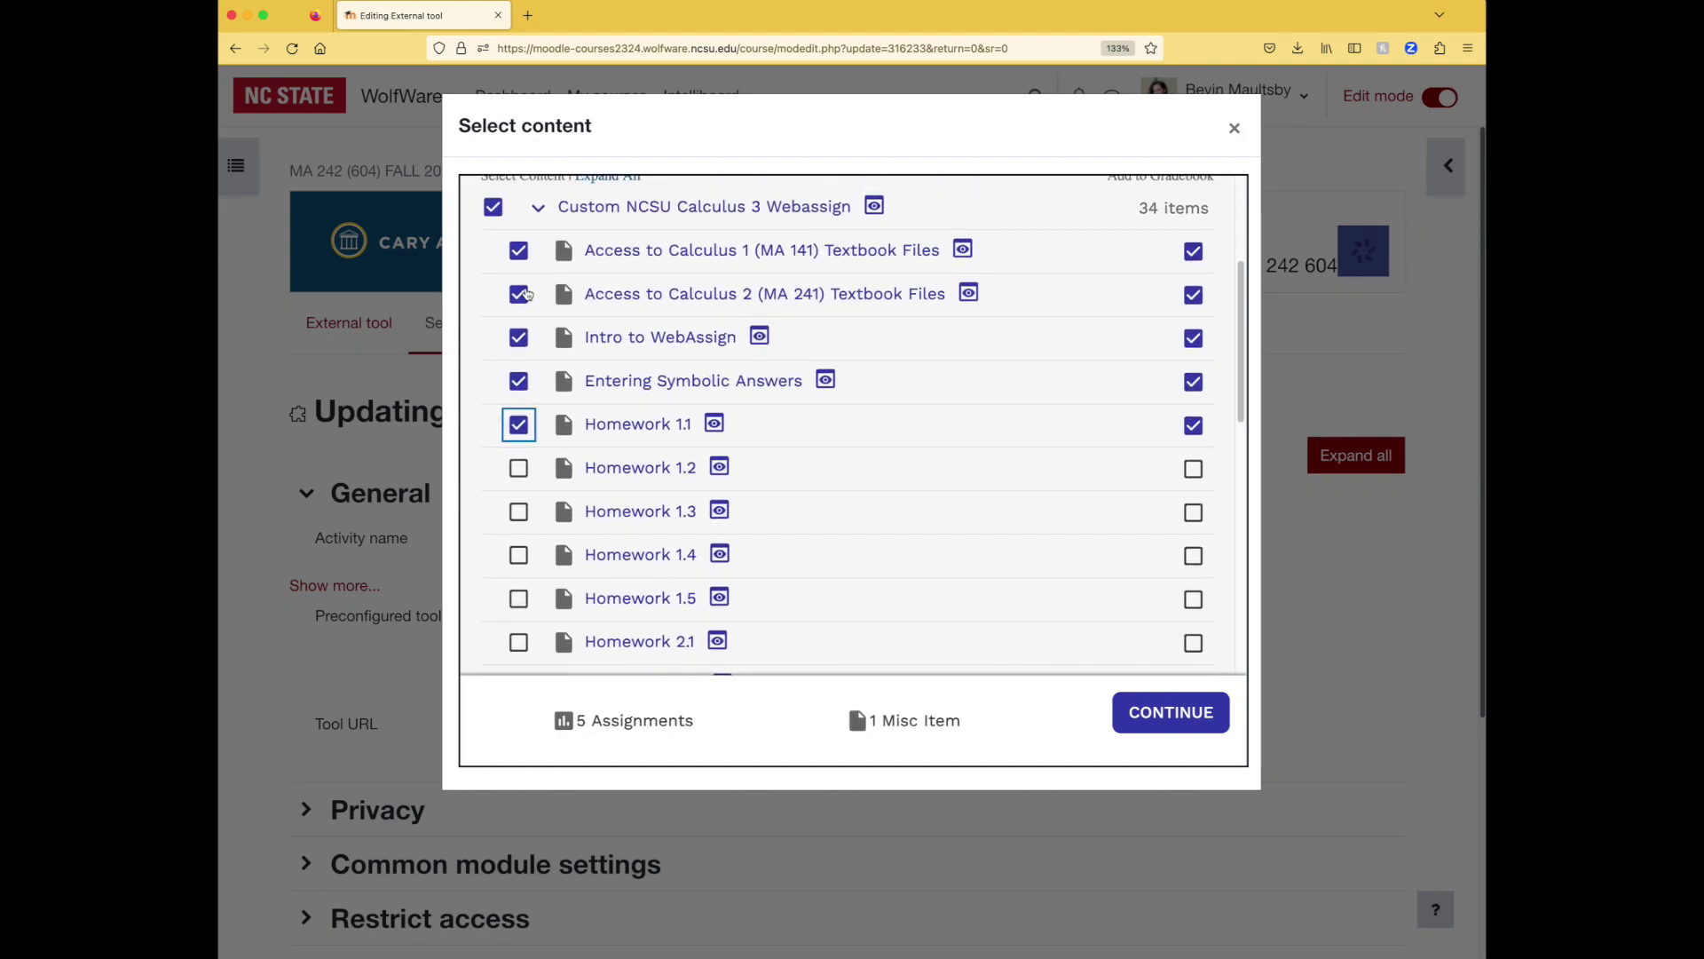
{"action": "left_click", "coordinate": [518, 294]}
{"action": "left_click", "coordinate": [519, 251]}
{"action": "scroll", "coordinate": [519, 338], "scroll_direction": "down", "scroll_amount": 3}
Select Homework 1.2 through Homework 3.7
{"action": "left_click", "coordinate": [518, 330]}
{"action": "left_click", "coordinate": [519, 374]}
{"action": "left_click", "coordinate": [518, 417]}
{"action": "scroll", "coordinate": [520, 417], "scroll_direction": "down", "scroll_amount": 2}
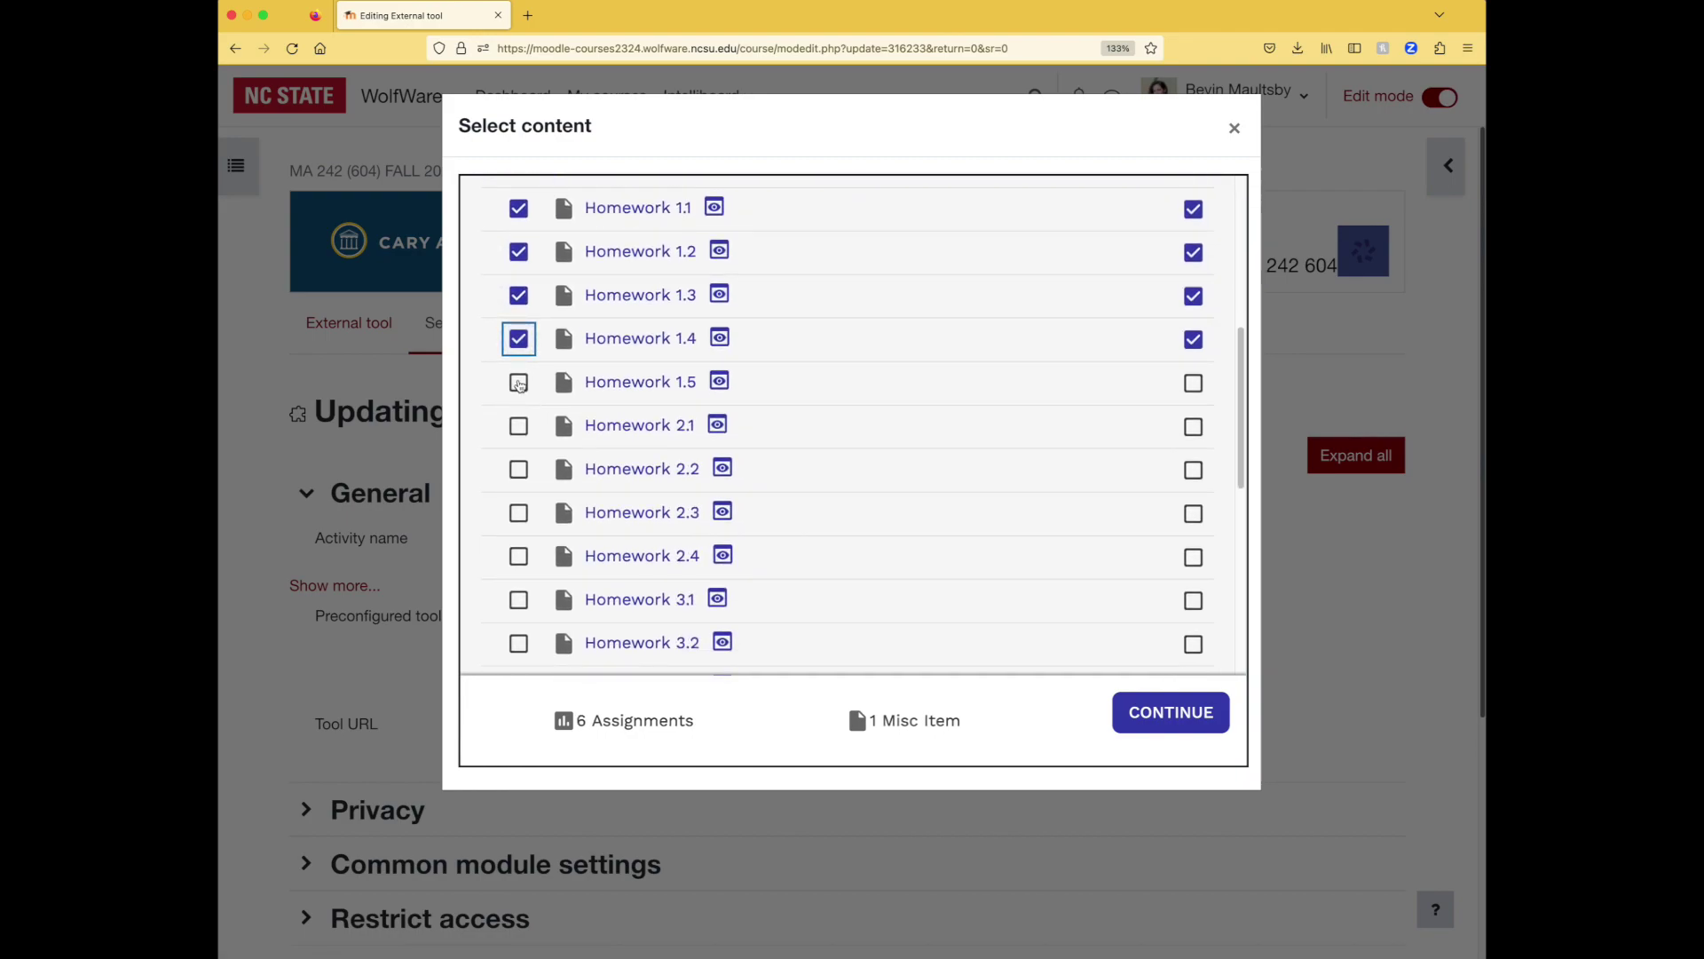
{"action": "left_click", "coordinate": [519, 378]}
{"action": "left_click", "coordinate": [519, 422]}
{"action": "scroll", "coordinate": [519, 390], "scroll_direction": "down", "scroll_amount": 5}
{"action": "left_click", "coordinate": [519, 253]}
{"action": "left_click", "coordinate": [519, 296]}
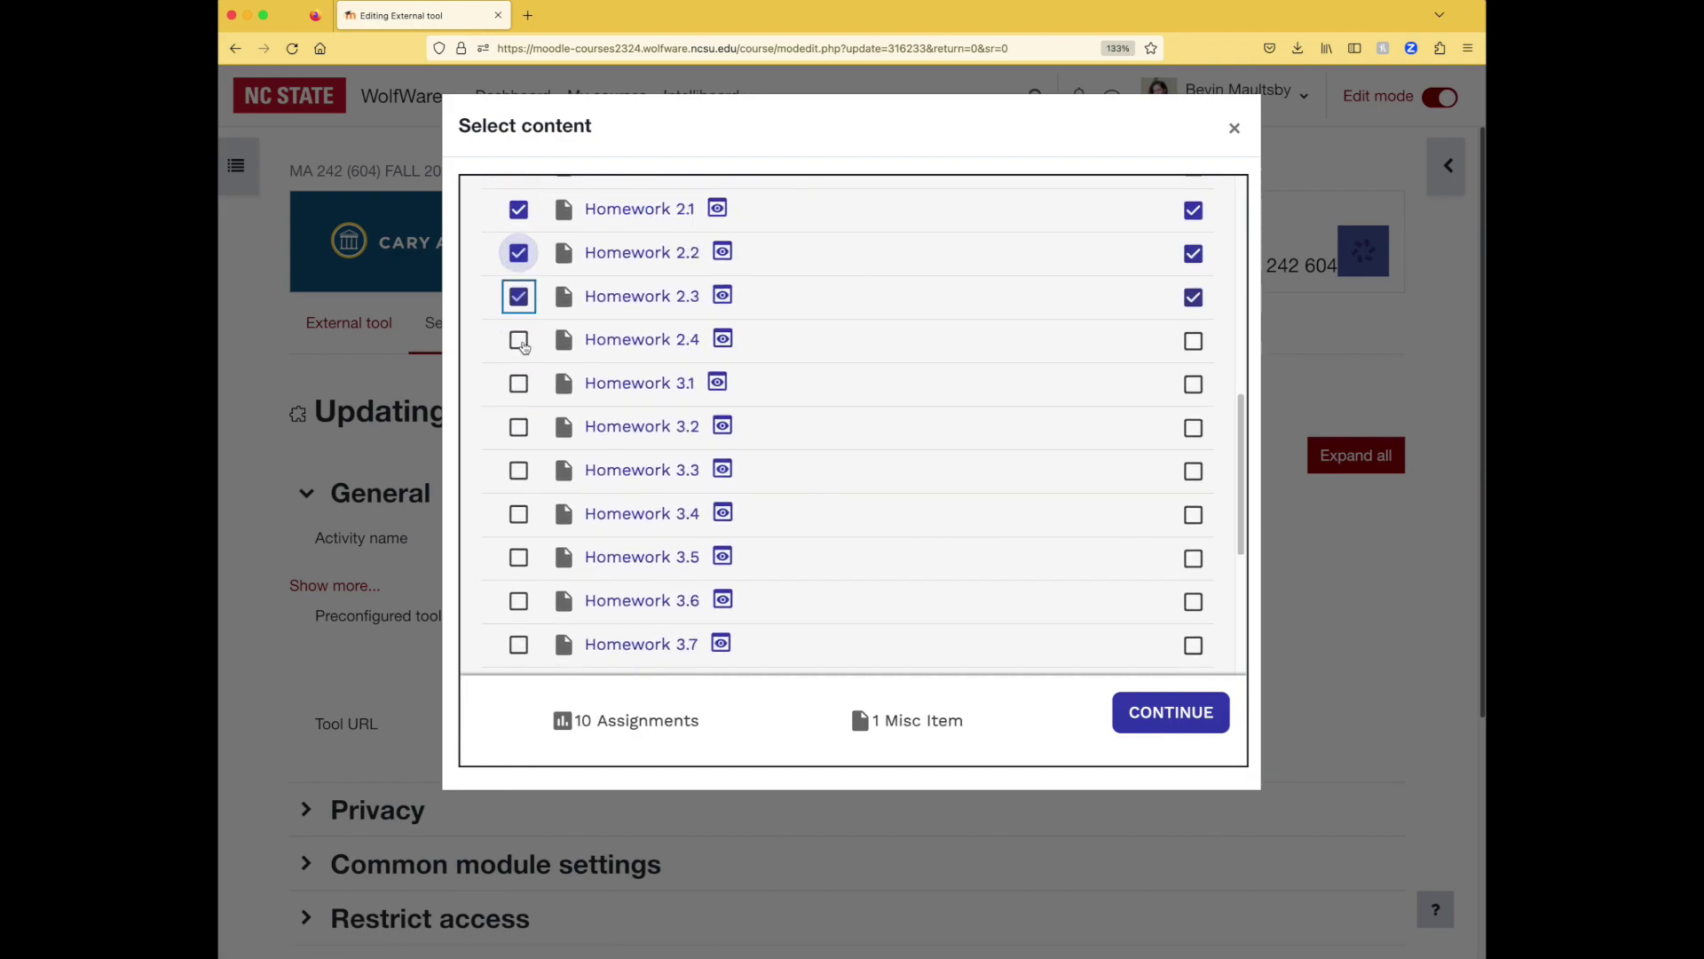
{"action": "left_click", "coordinate": [519, 340]}
{"action": "left_click", "coordinate": [519, 383]}
{"action": "scroll", "coordinate": [522, 382], "scroll_direction": "down", "scroll_amount": 1}
{"action": "left_click", "coordinate": [518, 374]}
{"action": "left_click", "coordinate": [518, 417]}
{"action": "left_click", "coordinate": [518, 461]}
{"action": "scroll", "coordinate": [520, 457], "scroll_direction": "down", "scroll_amount": 2}
{"action": "left_click", "coordinate": [518, 401]}
{"action": "left_click", "coordinate": [519, 443]}
{"action": "left_click", "coordinate": [518, 487]}
{"action": "scroll", "coordinate": [865, 453], "scroll_direction": "up", "scroll_amount": 14}
{"action": "scroll", "coordinate": [976, 400], "scroll_direction": "up", "scroll_amount": 2}
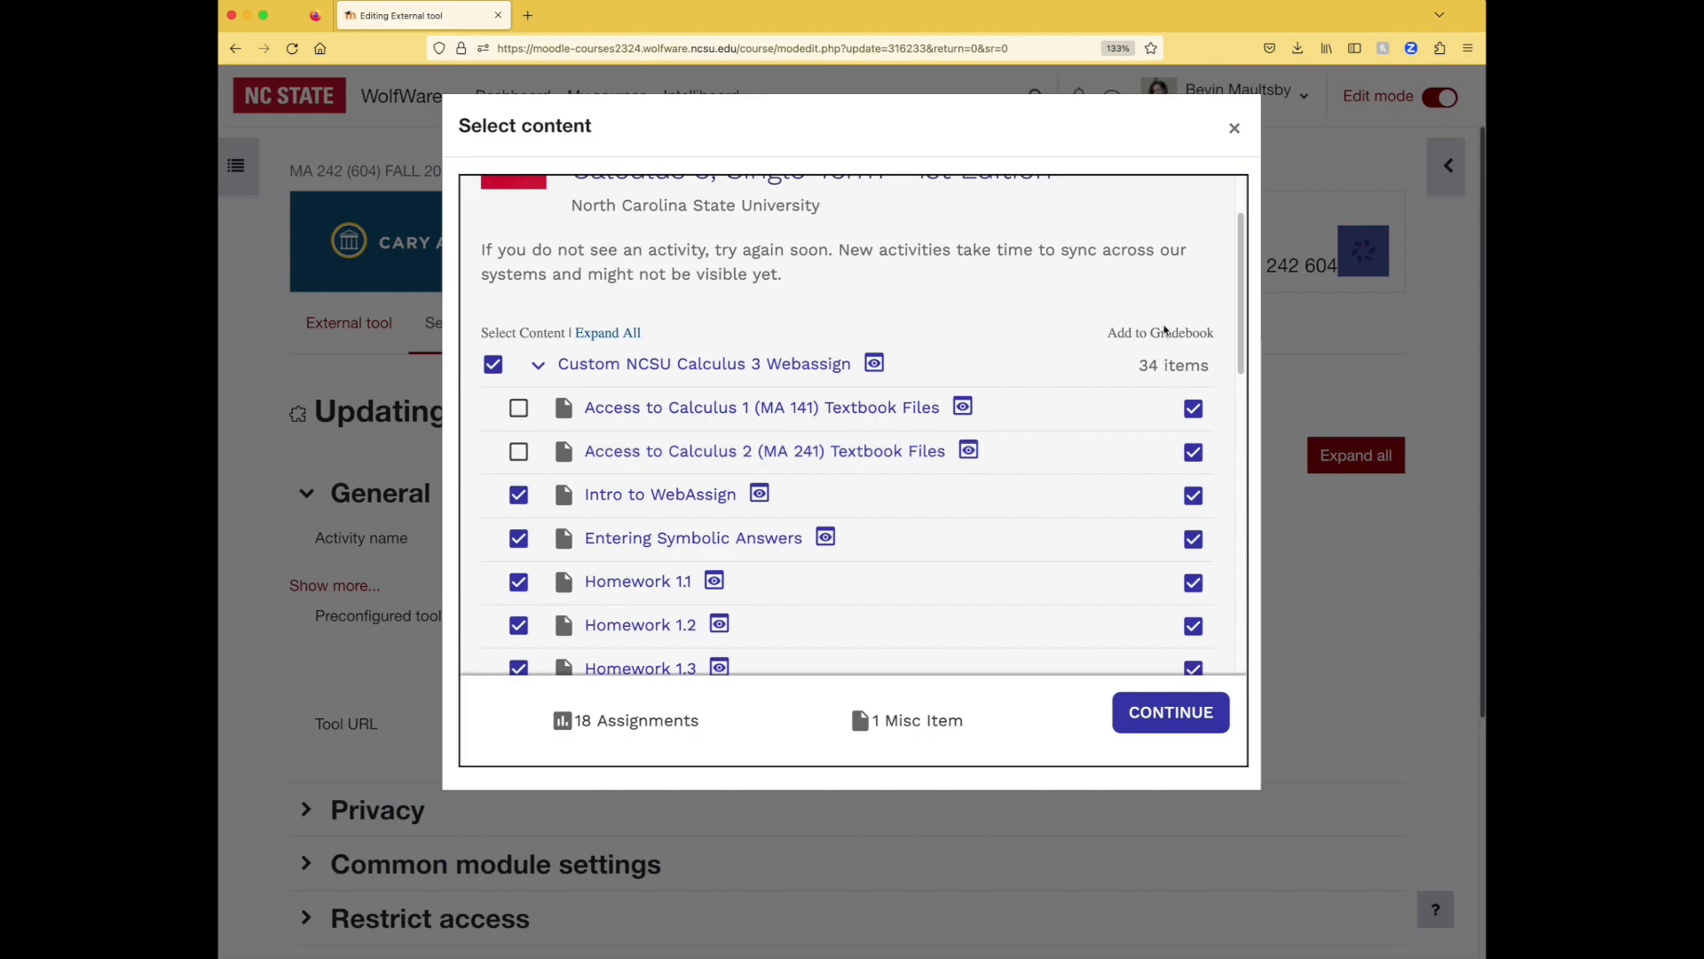
{"action": "scroll", "coordinate": [929, 384], "scroll_direction": "down", "scroll_amount": 10}
{"action": "scroll", "coordinate": [930, 388], "scroll_direction": "down", "scroll_amount": 11}
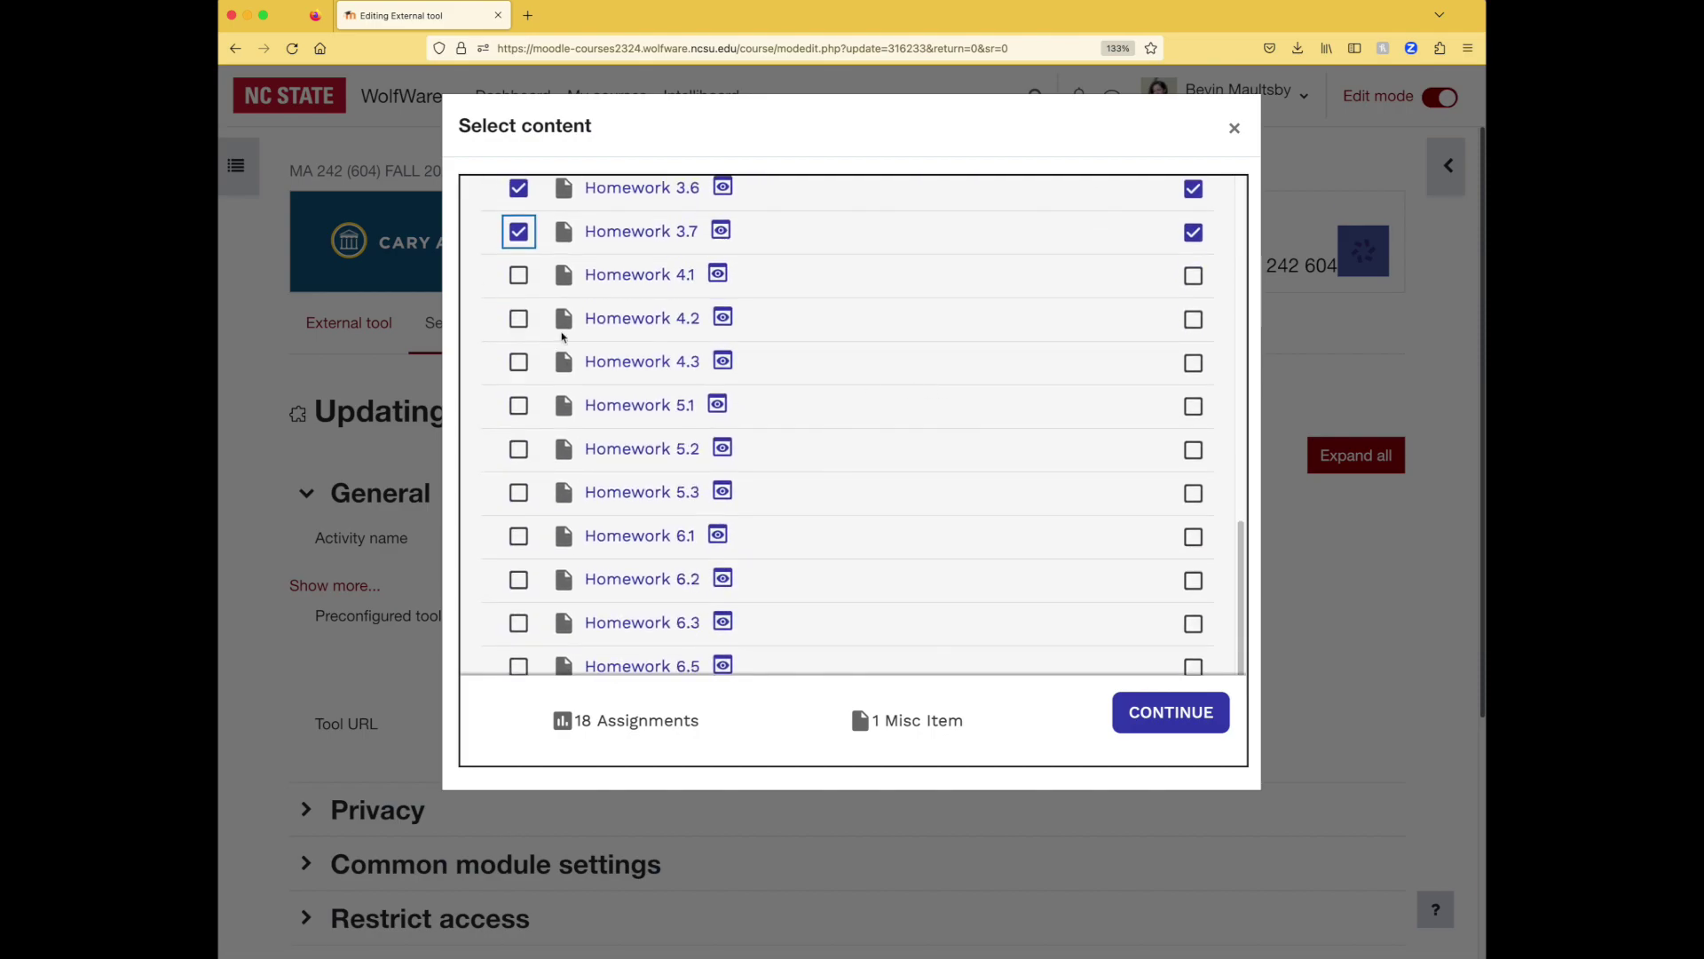
Select Homework 4.1 through 7.5 plus Cengage Technical Support and Cengage Unlimited Student Dashboard
{"action": "left_click", "coordinate": [518, 274]}
{"action": "left_click", "coordinate": [518, 318]}
{"action": "left_click", "coordinate": [518, 361]}
{"action": "left_click", "coordinate": [518, 405]}
{"action": "left_click", "coordinate": [518, 449]}
{"action": "left_click", "coordinate": [519, 491]}
{"action": "left_click", "coordinate": [518, 536]}
{"action": "scroll", "coordinate": [520, 543], "scroll_direction": "down", "scroll_amount": 3}
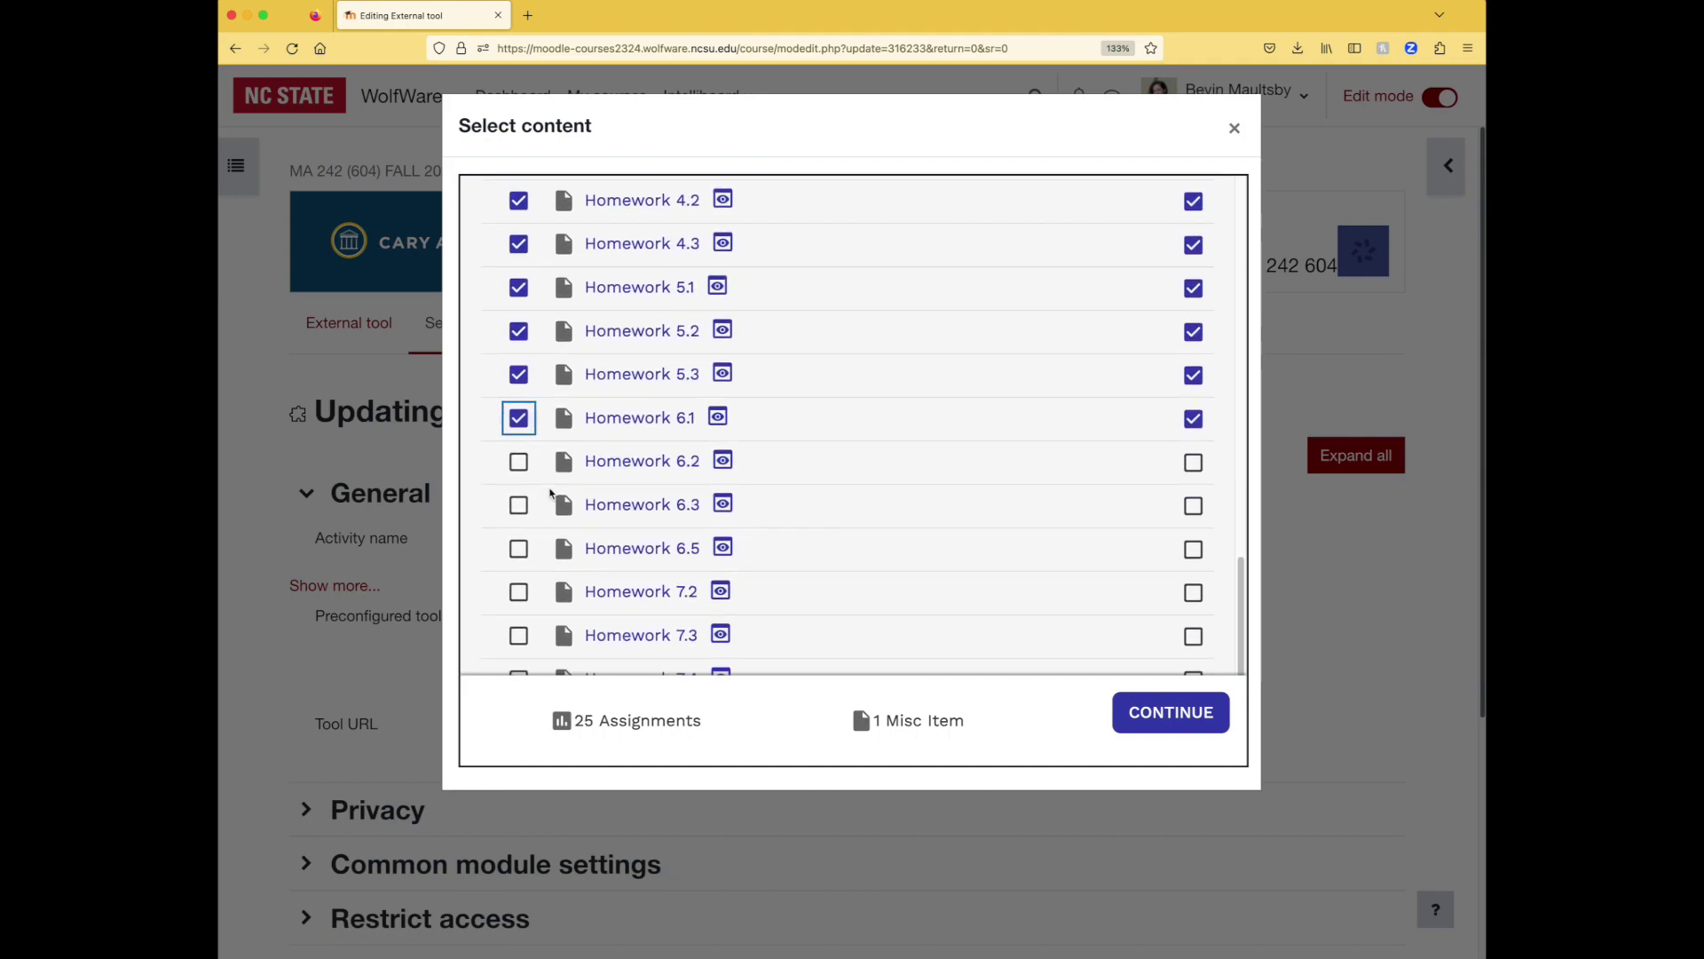
{"action": "left_click", "coordinate": [519, 461]}
{"action": "left_click", "coordinate": [518, 505]}
{"action": "left_click", "coordinate": [518, 549]}
{"action": "scroll", "coordinate": [522, 551], "scroll_direction": "down", "scroll_amount": 3}
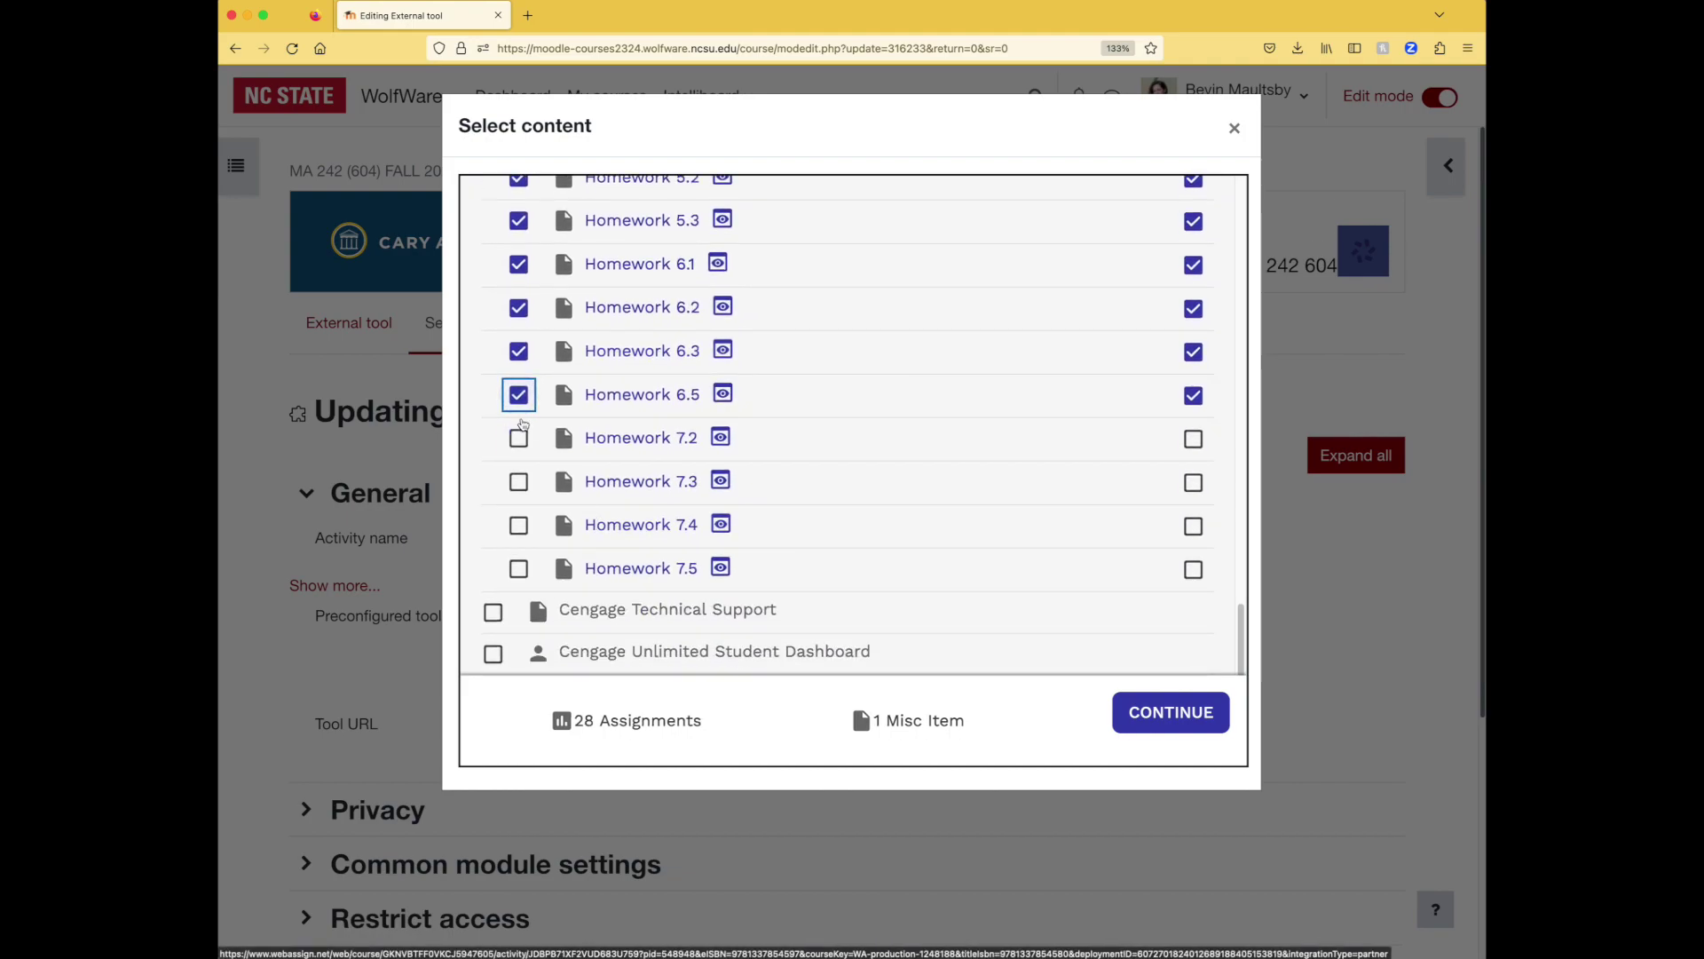
{"action": "left_click", "coordinate": [519, 437]}
{"action": "left_click", "coordinate": [519, 481]}
{"action": "left_click", "coordinate": [518, 524]}
{"action": "left_click", "coordinate": [518, 568]}
{"action": "left_click", "coordinate": [493, 612]}
{"action": "left_click", "coordinate": [492, 662]}
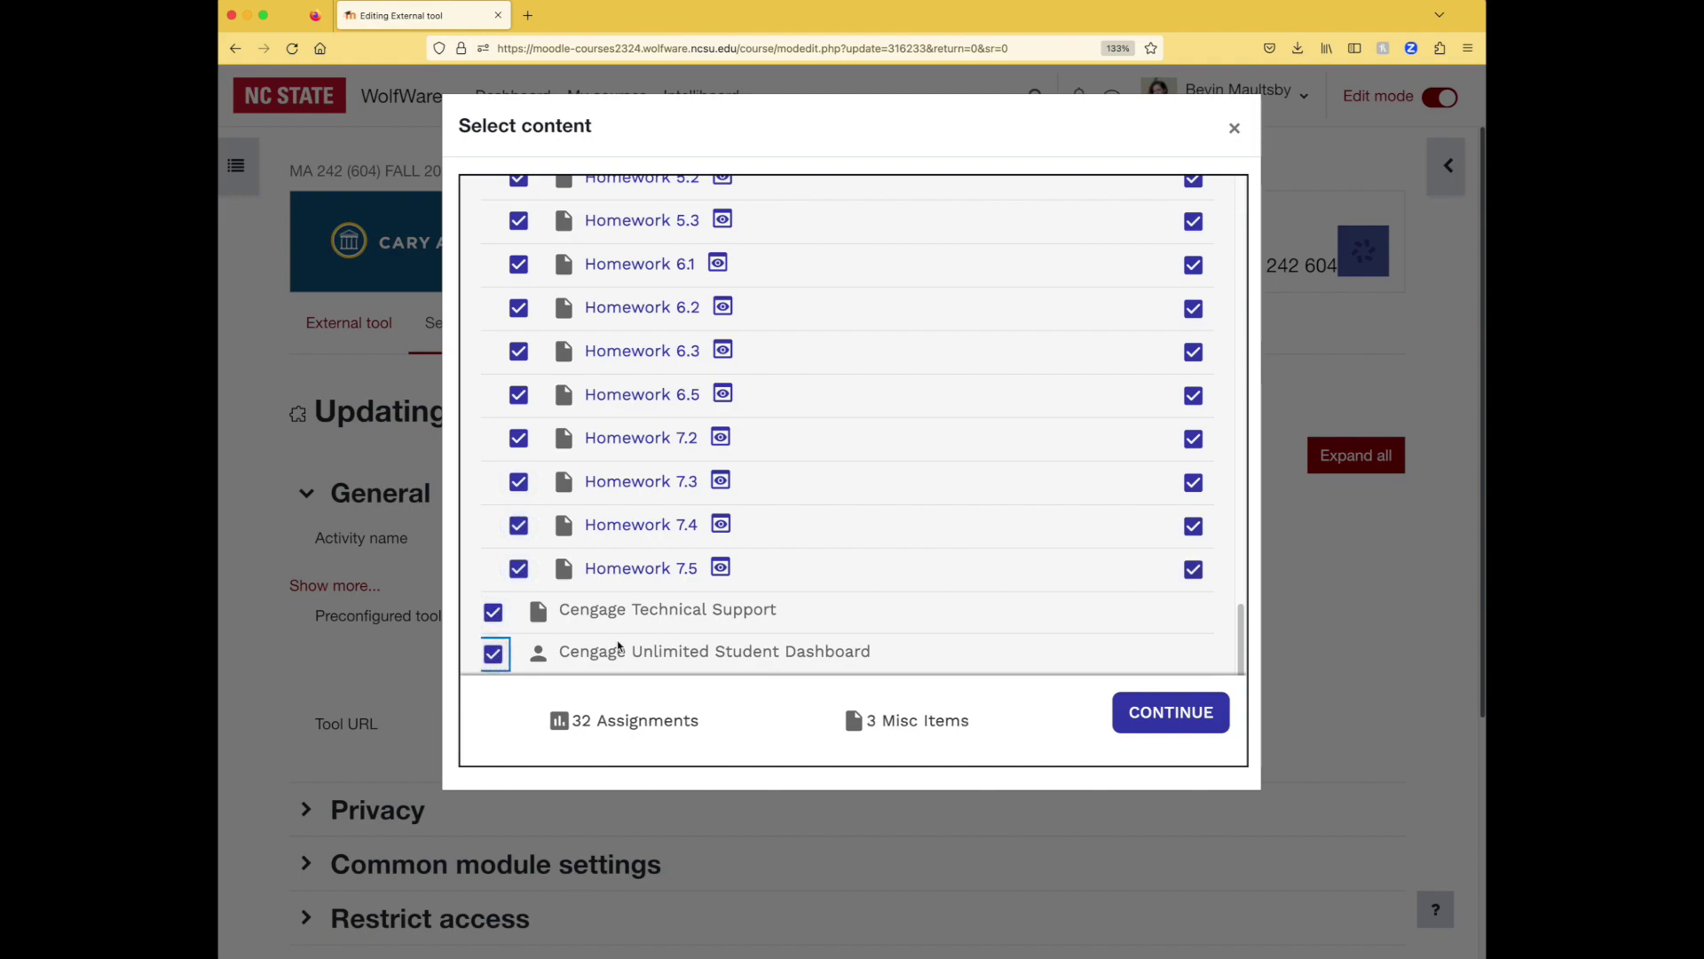
{"action": "left_click_drag", "start_coordinate": [1241, 639], "coordinate": [1253, 243]}
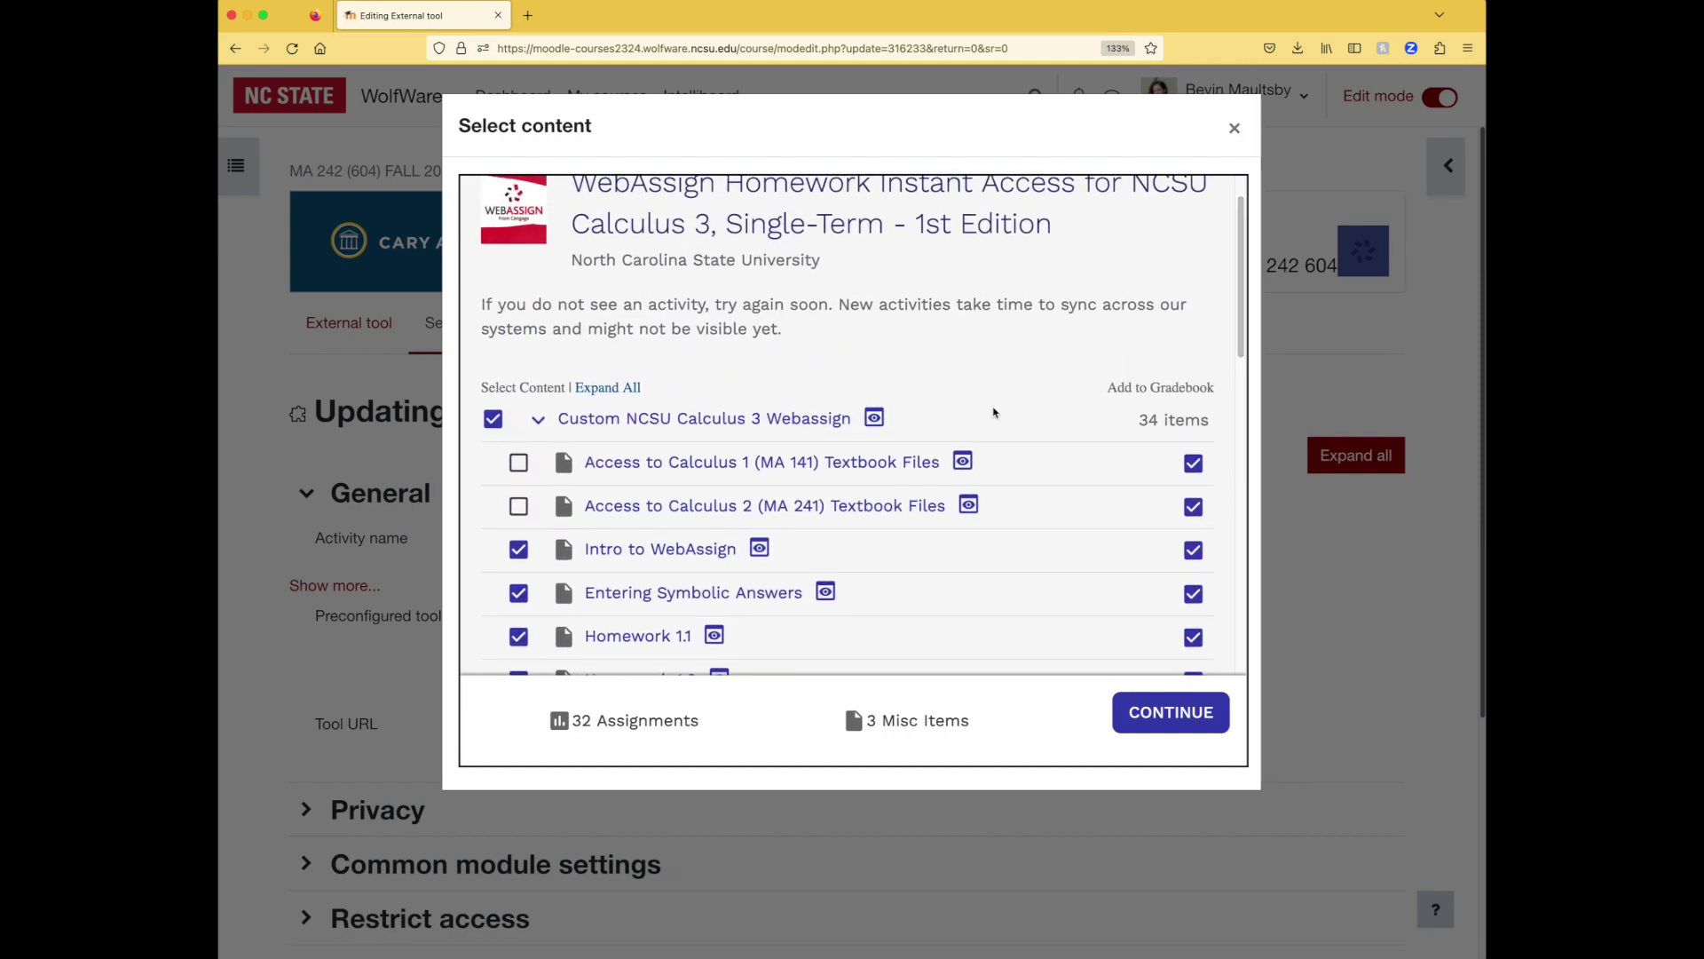
Submit the selection and scroll through the listed items, Homework 1.4–7.5 and both Cengage entries
{"action": "left_click", "coordinate": [1147, 729]}
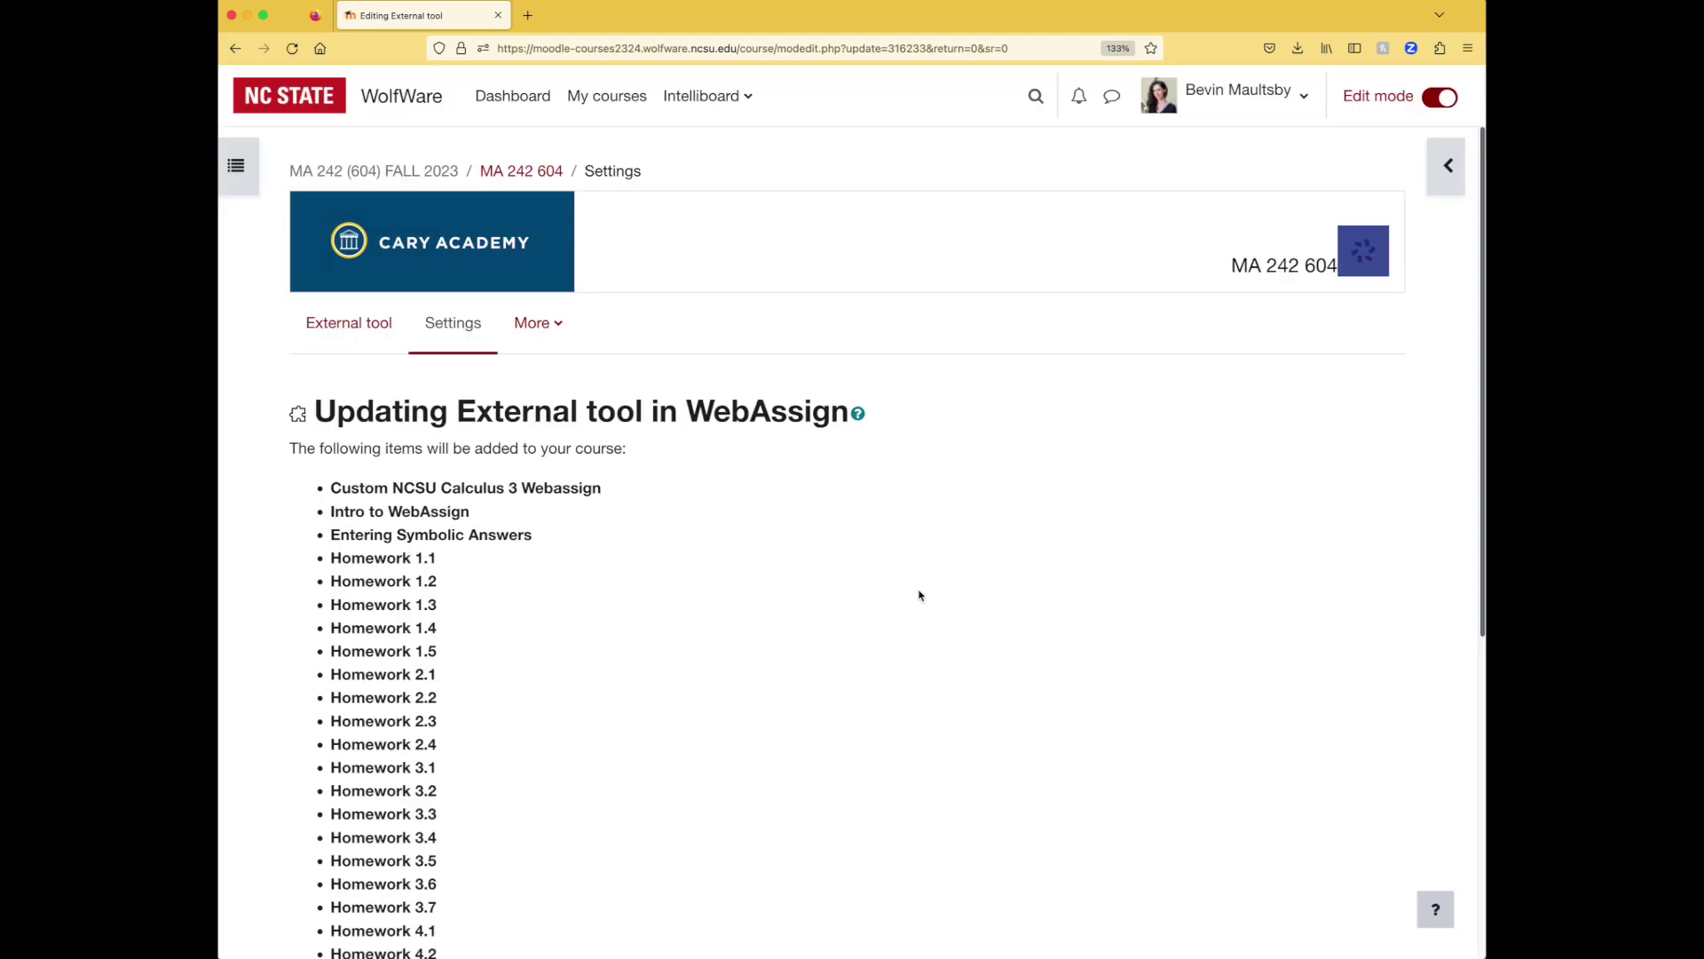
{"action": "scroll", "coordinate": [917, 589], "scroll_direction": "down", "scroll_amount": 5}
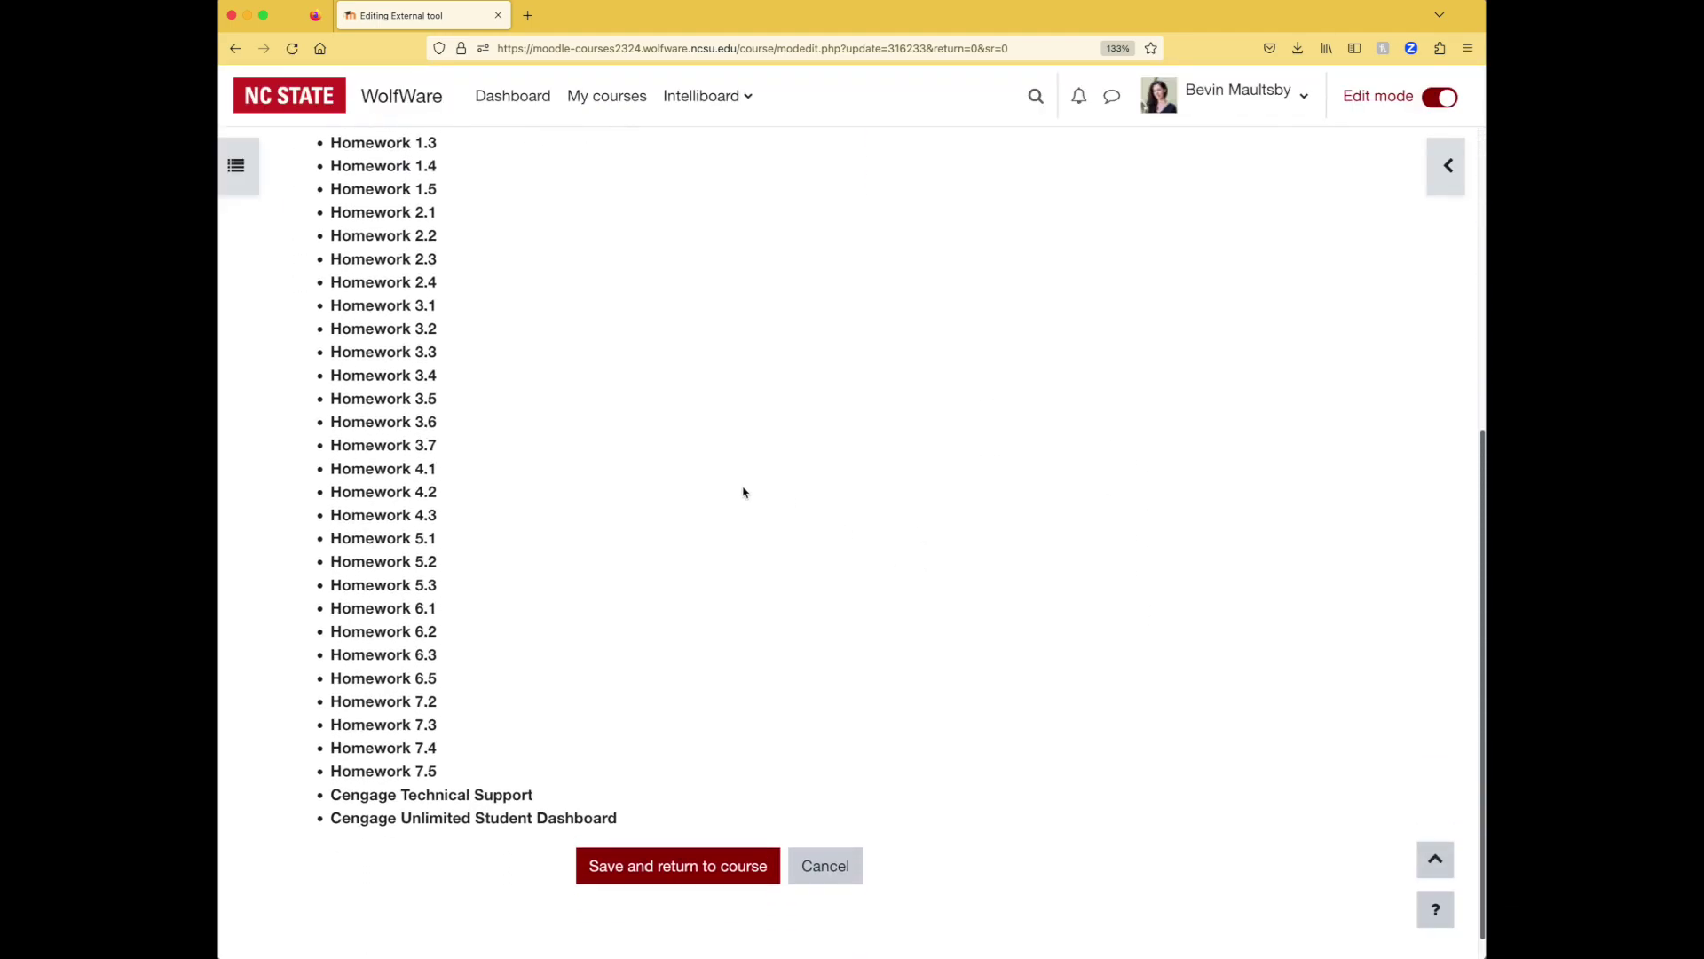
{"action": "scroll", "coordinate": [730, 710], "scroll_direction": "down", "scroll_amount": 1}
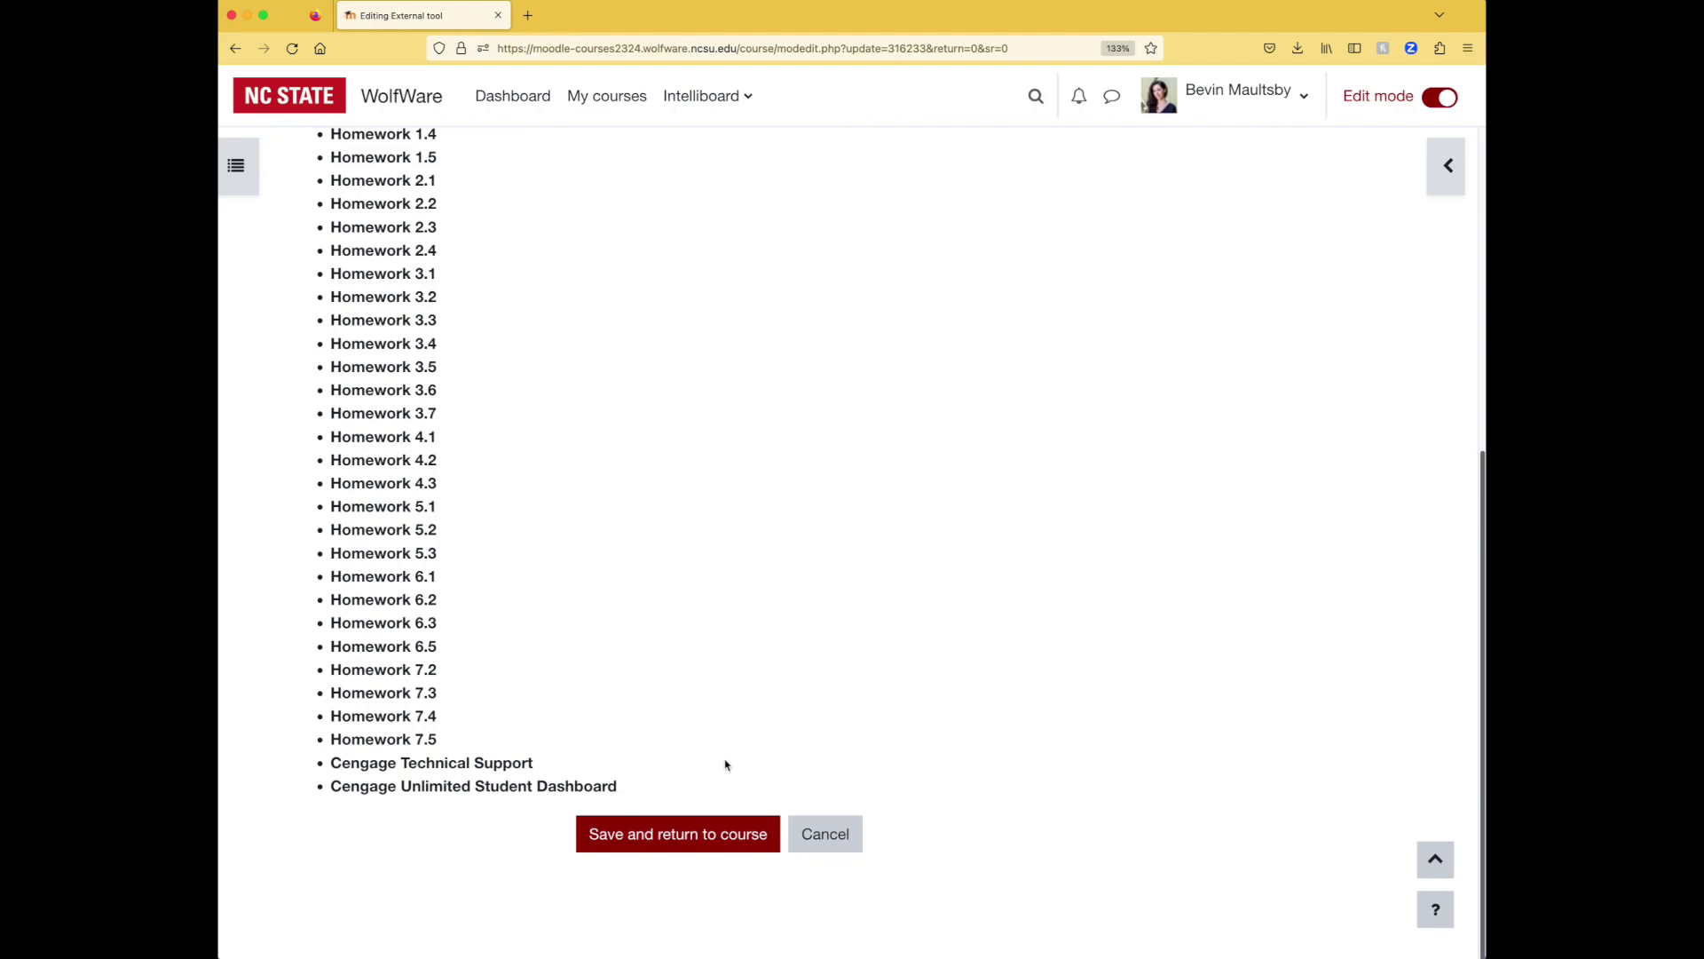
Save the External tool additions and refresh the WebAssign section on the course page
{"action": "left_click", "coordinate": [686, 841]}
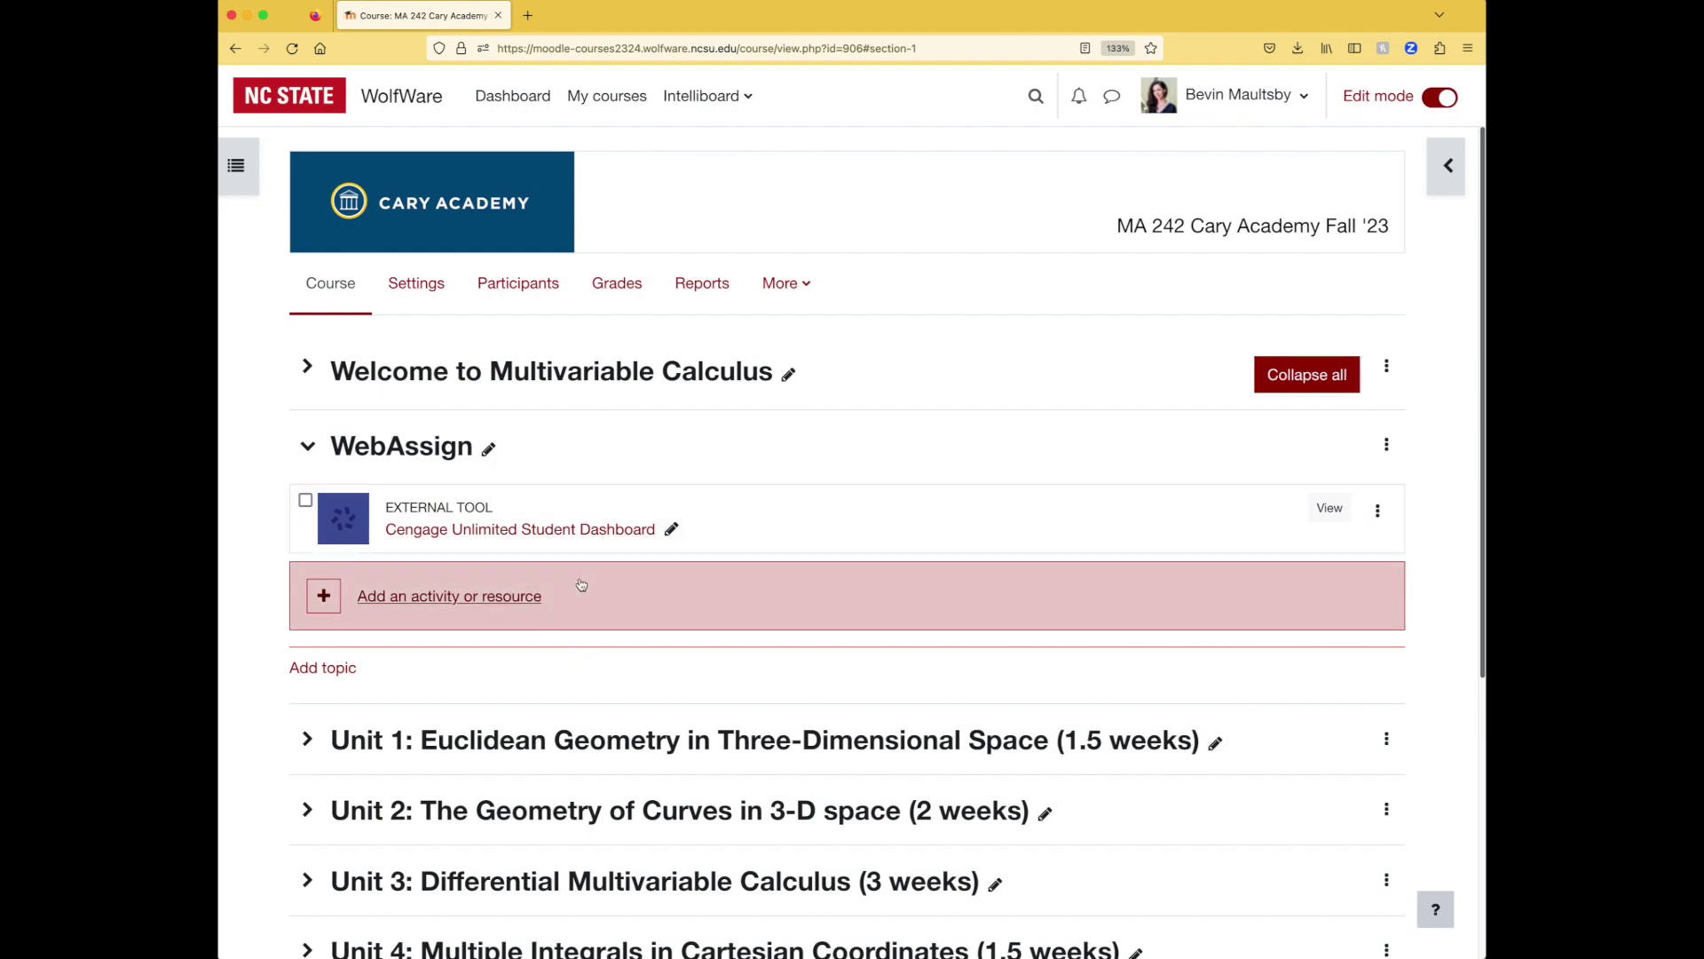
{"action": "left_click", "coordinate": [307, 445]}
{"action": "left_click", "coordinate": [307, 446]}
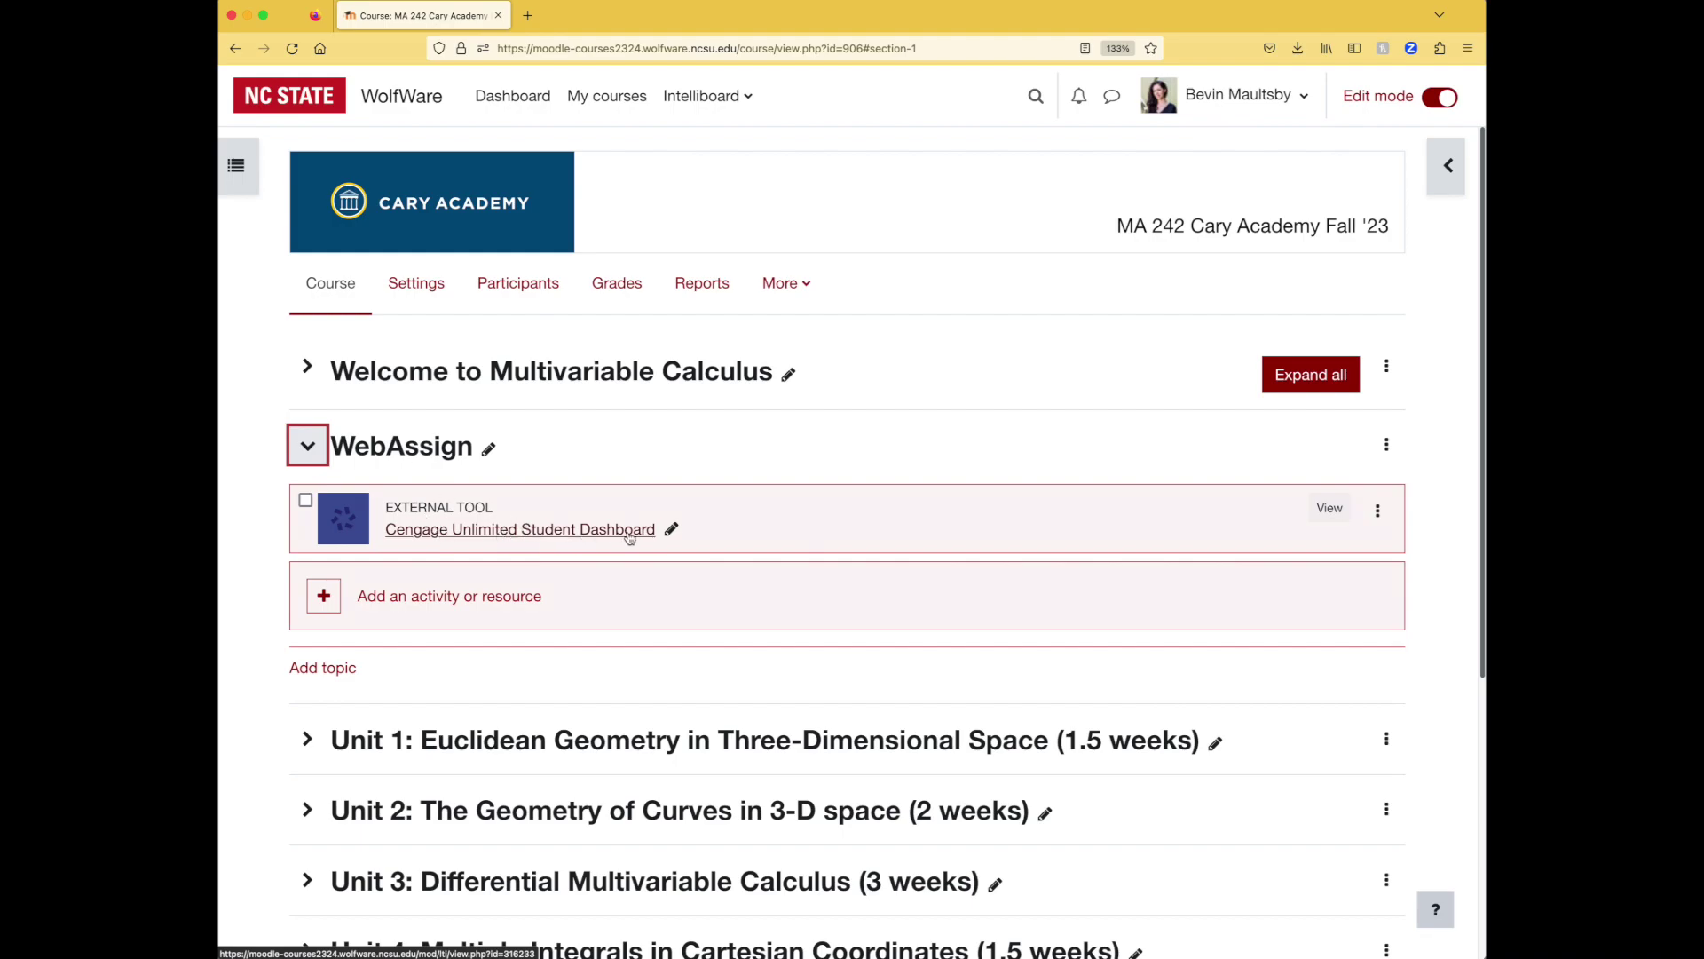
Rename the Cengage Unlimited Student Dashboard activity to 'Link to WebAssign'
{"action": "left_click", "coordinate": [671, 529]}
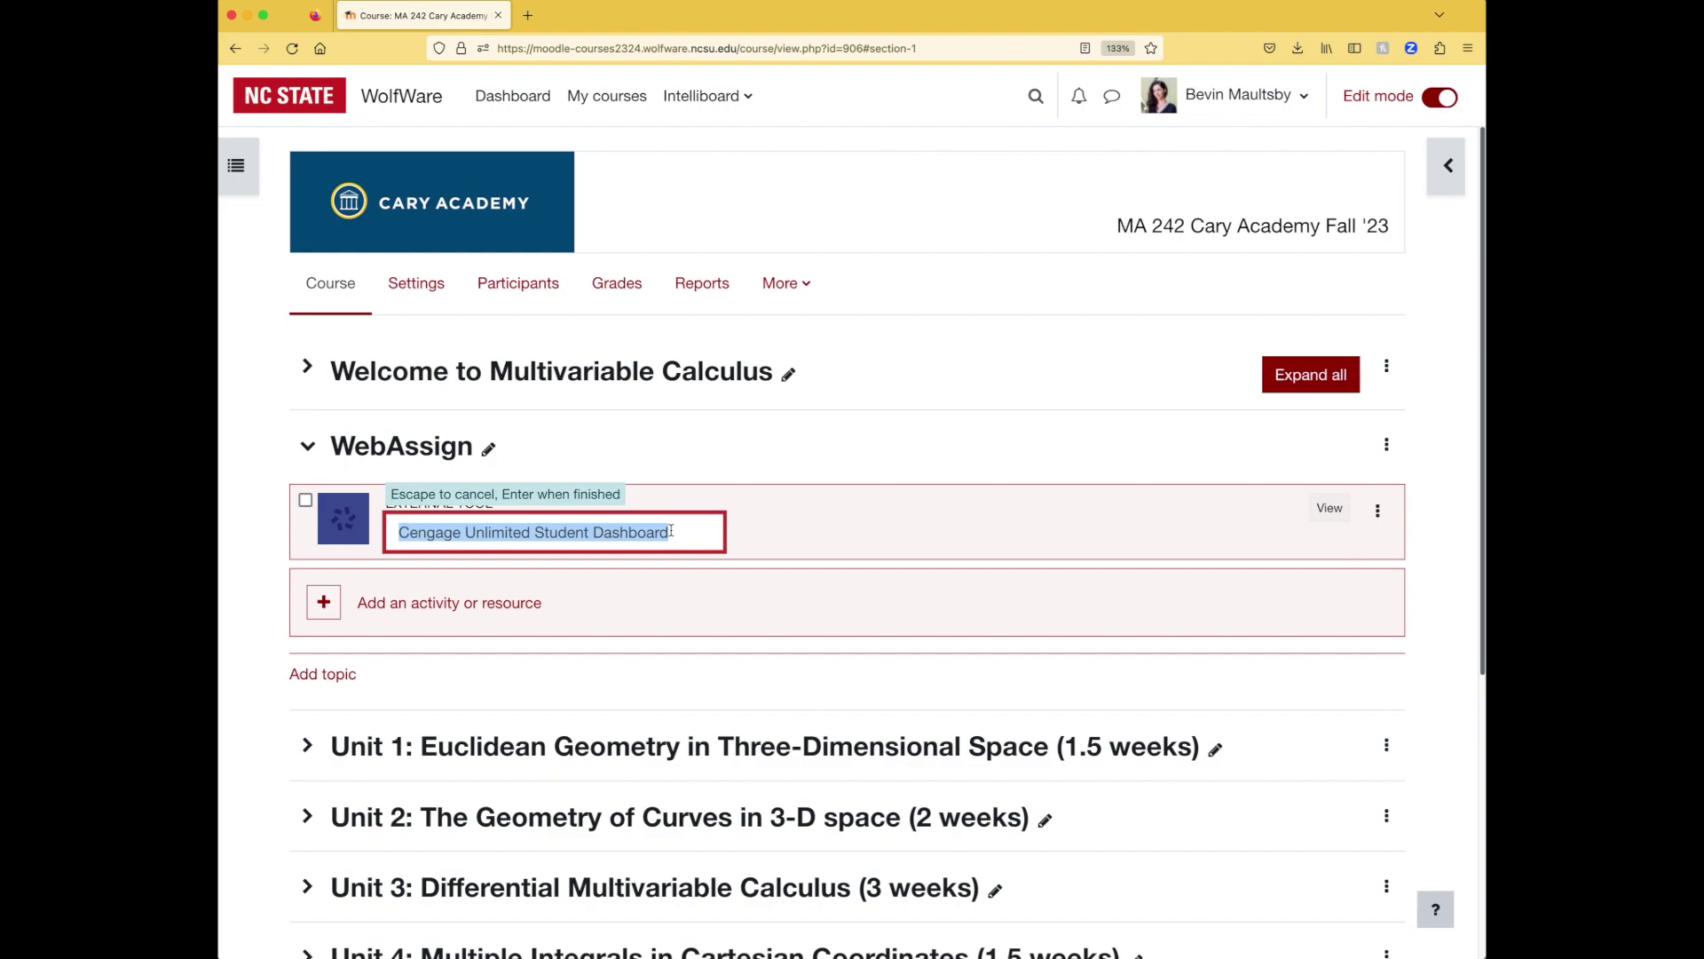
{"action": "type", "text": "Link to WebAss"}
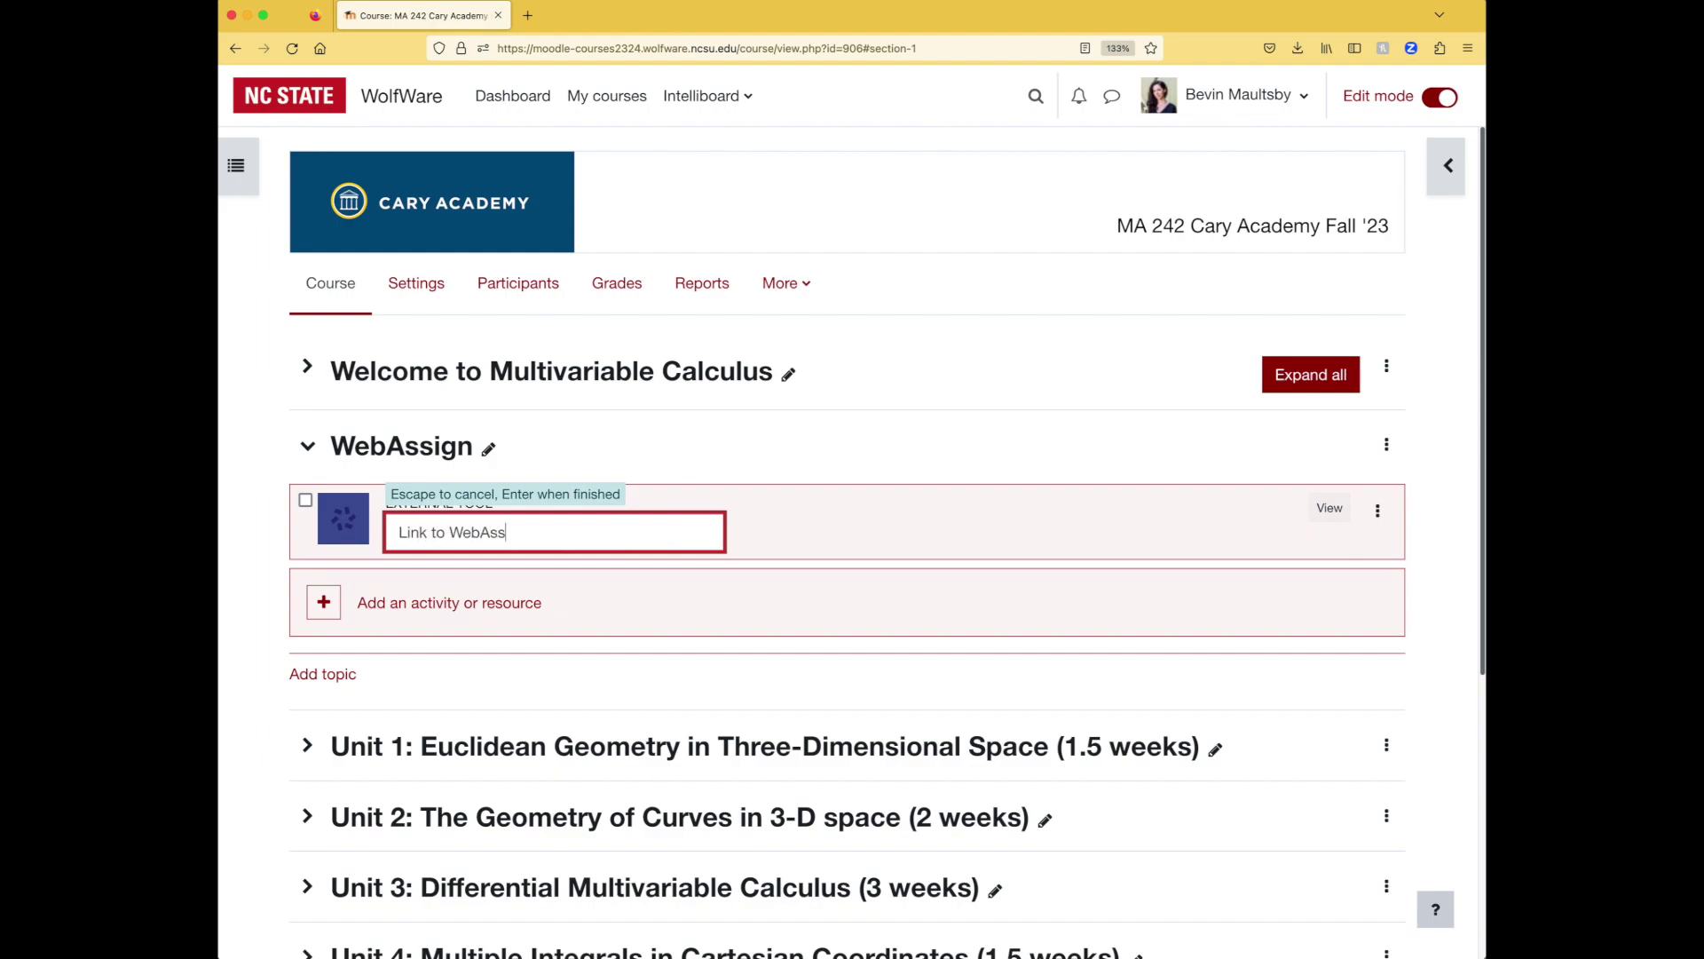
{"action": "type", "text": "ign"}
{"action": "key", "text": "Return"}
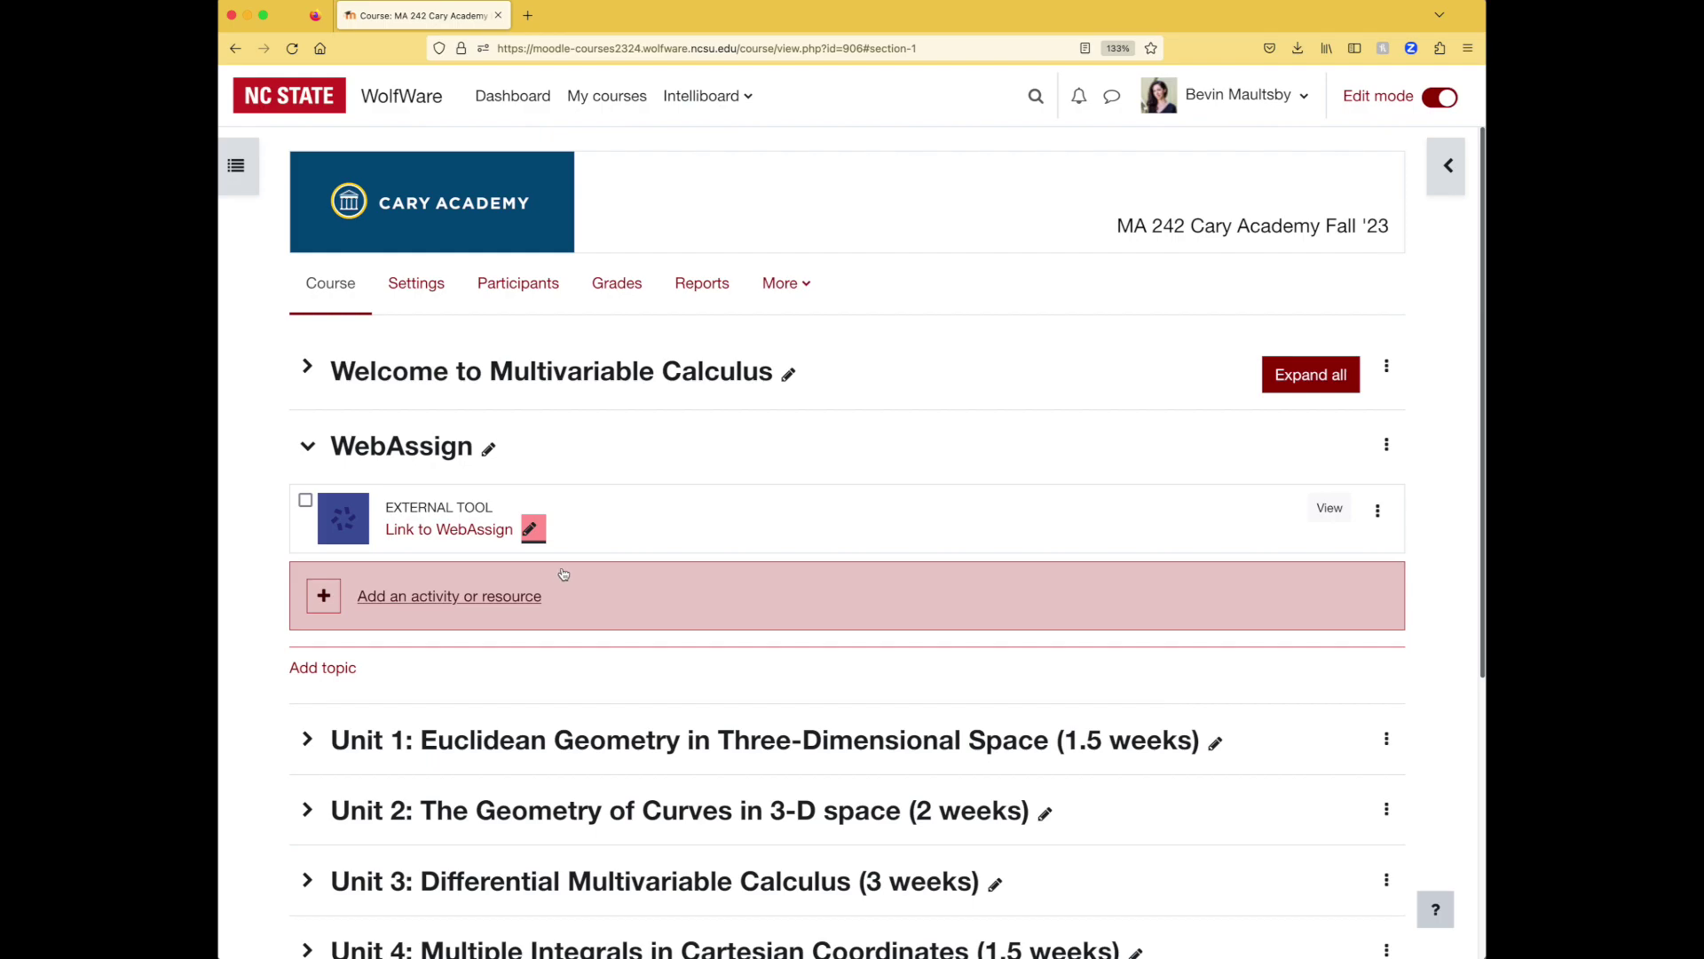
Open Gradebook setup and review the imported WebAssign homework items totalling 648.00
{"action": "left_click", "coordinate": [625, 292]}
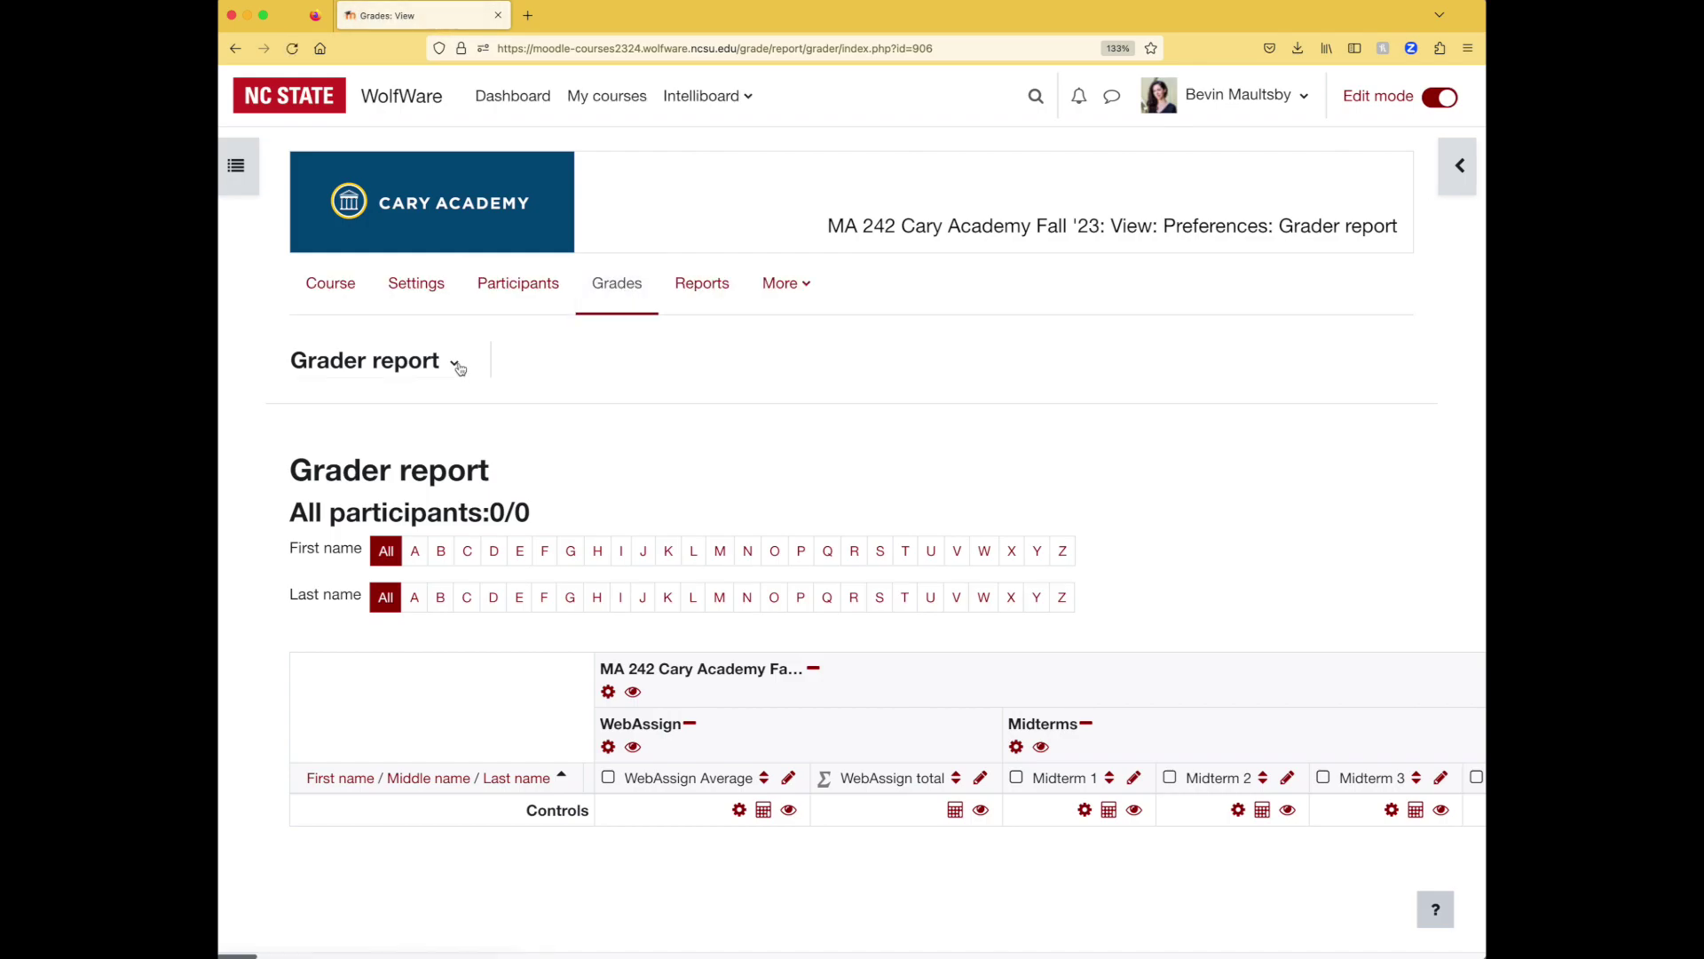
{"action": "left_click", "coordinate": [455, 363]}
{"action": "left_click", "coordinate": [465, 632]}
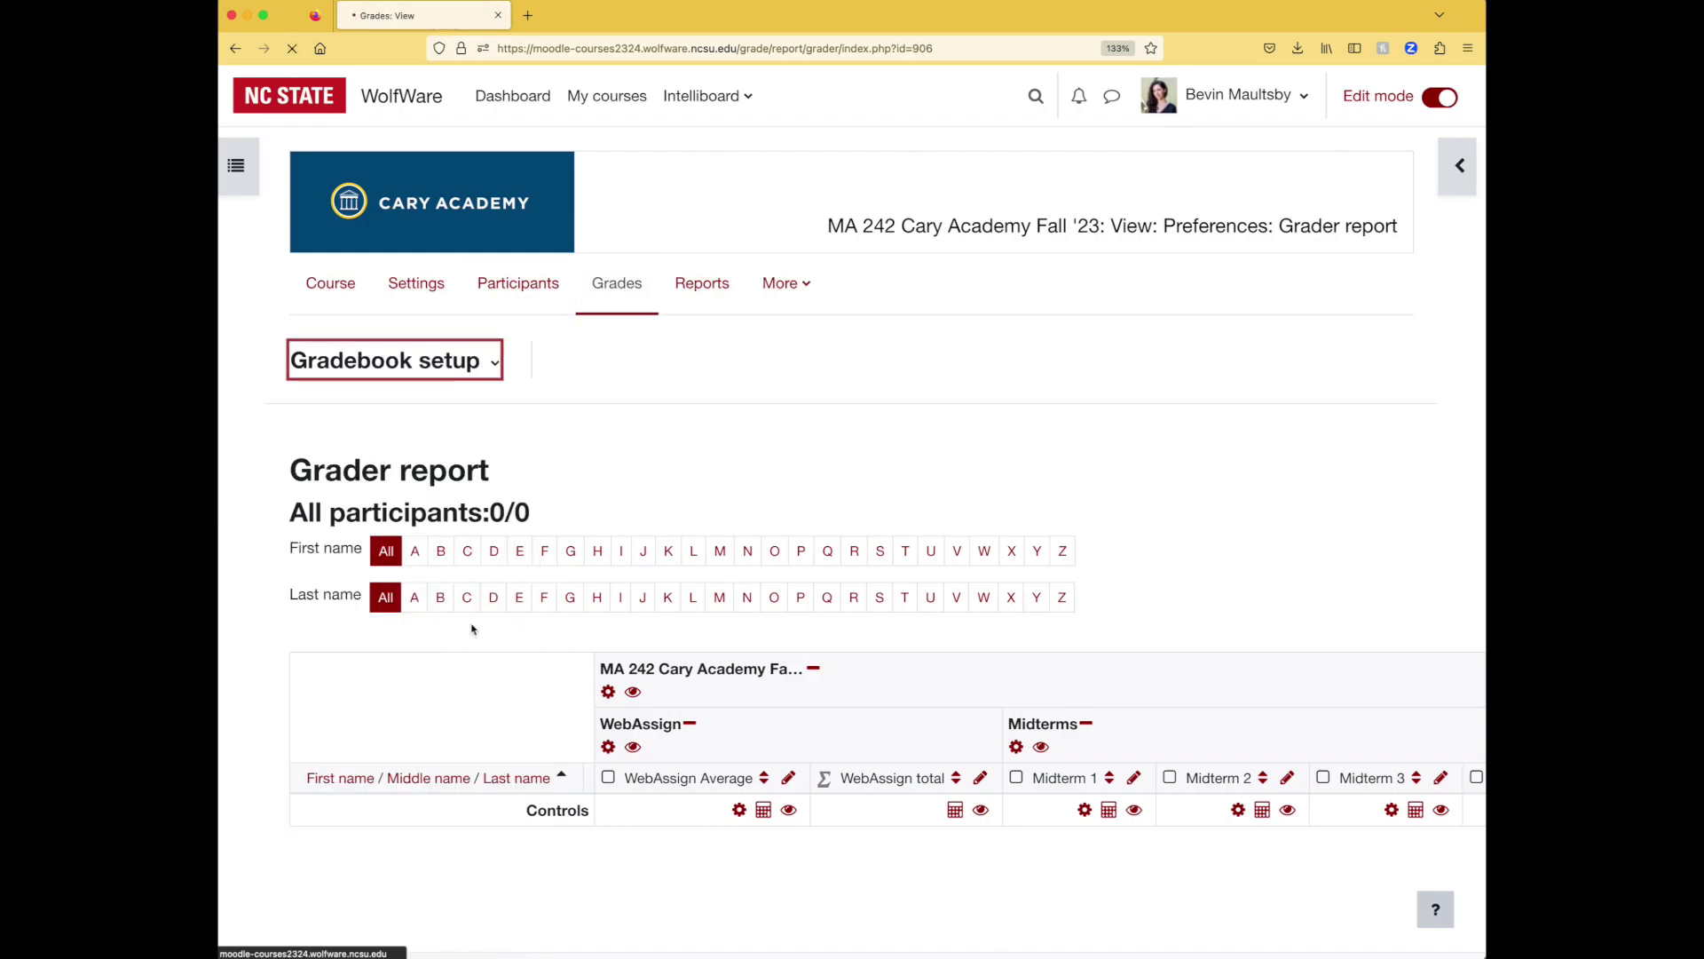
{"action": "scroll", "coordinate": [277, 527], "scroll_direction": "down", "scroll_amount": 3}
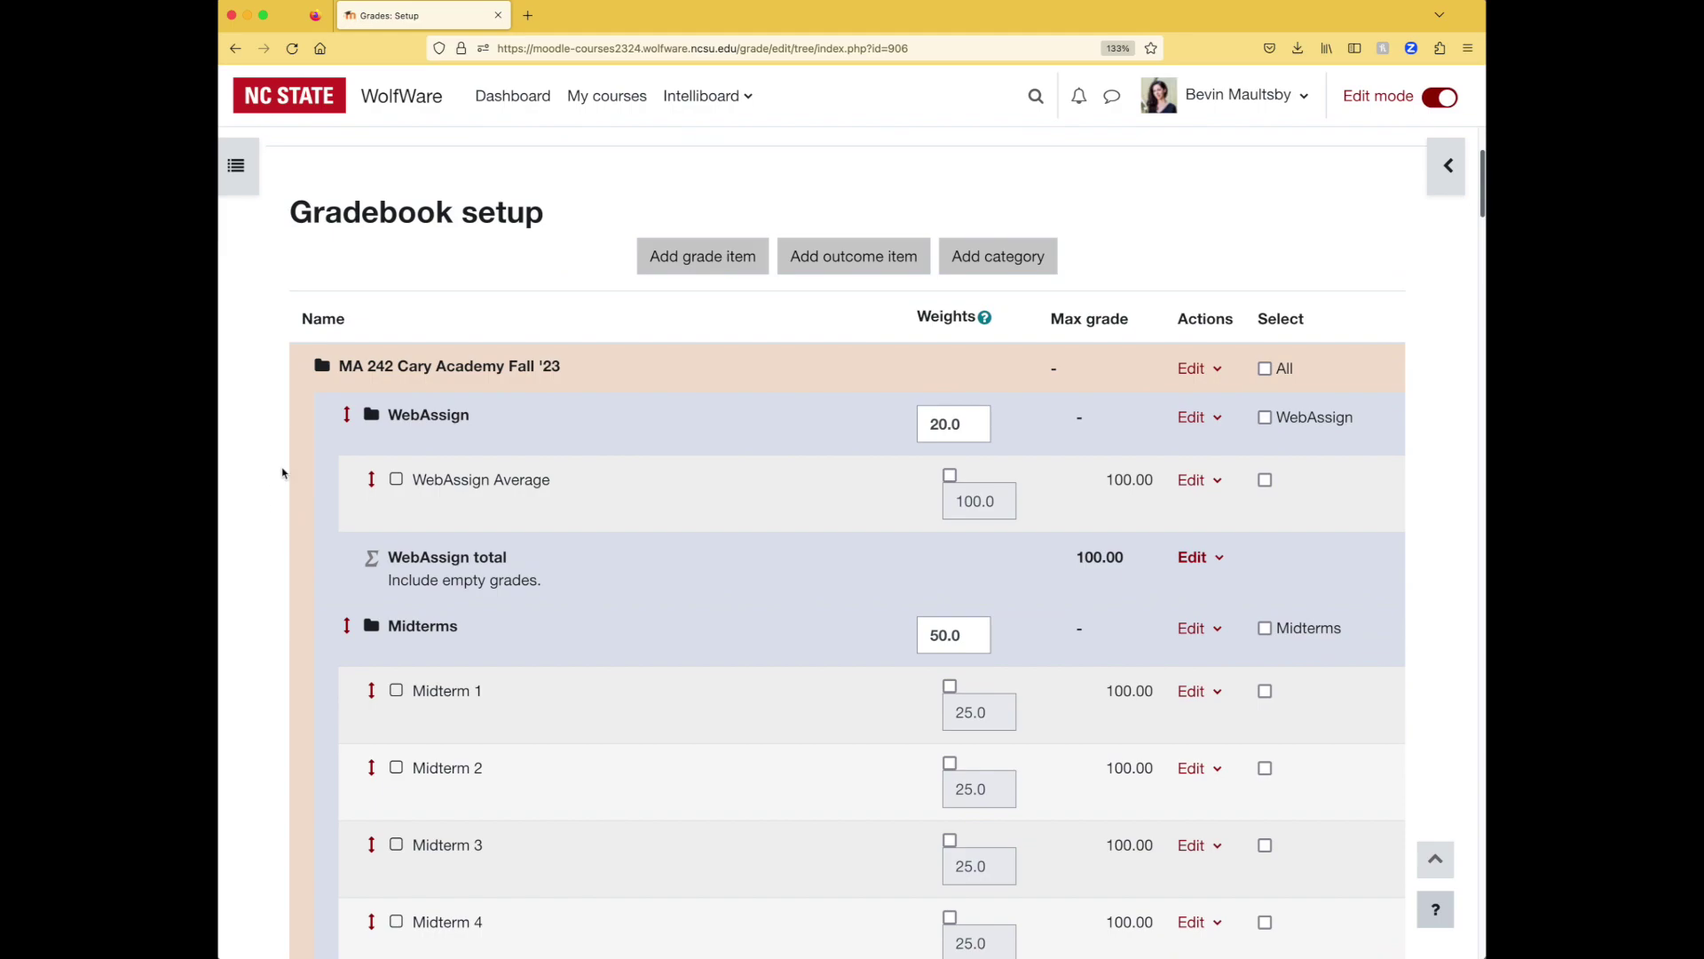
{"action": "left_click_drag", "start_coordinate": [551, 480], "coordinate": [401, 479]}
{"action": "left_click", "coordinate": [472, 479]}
{"action": "left_click_drag", "start_coordinate": [1483, 200], "coordinate": [1482, 874]}
{"action": "scroll", "coordinate": [901, 585], "scroll_direction": "down", "scroll_amount": 4}
{"action": "scroll", "coordinate": [889, 581], "scroll_direction": "down", "scroll_amount": 3}
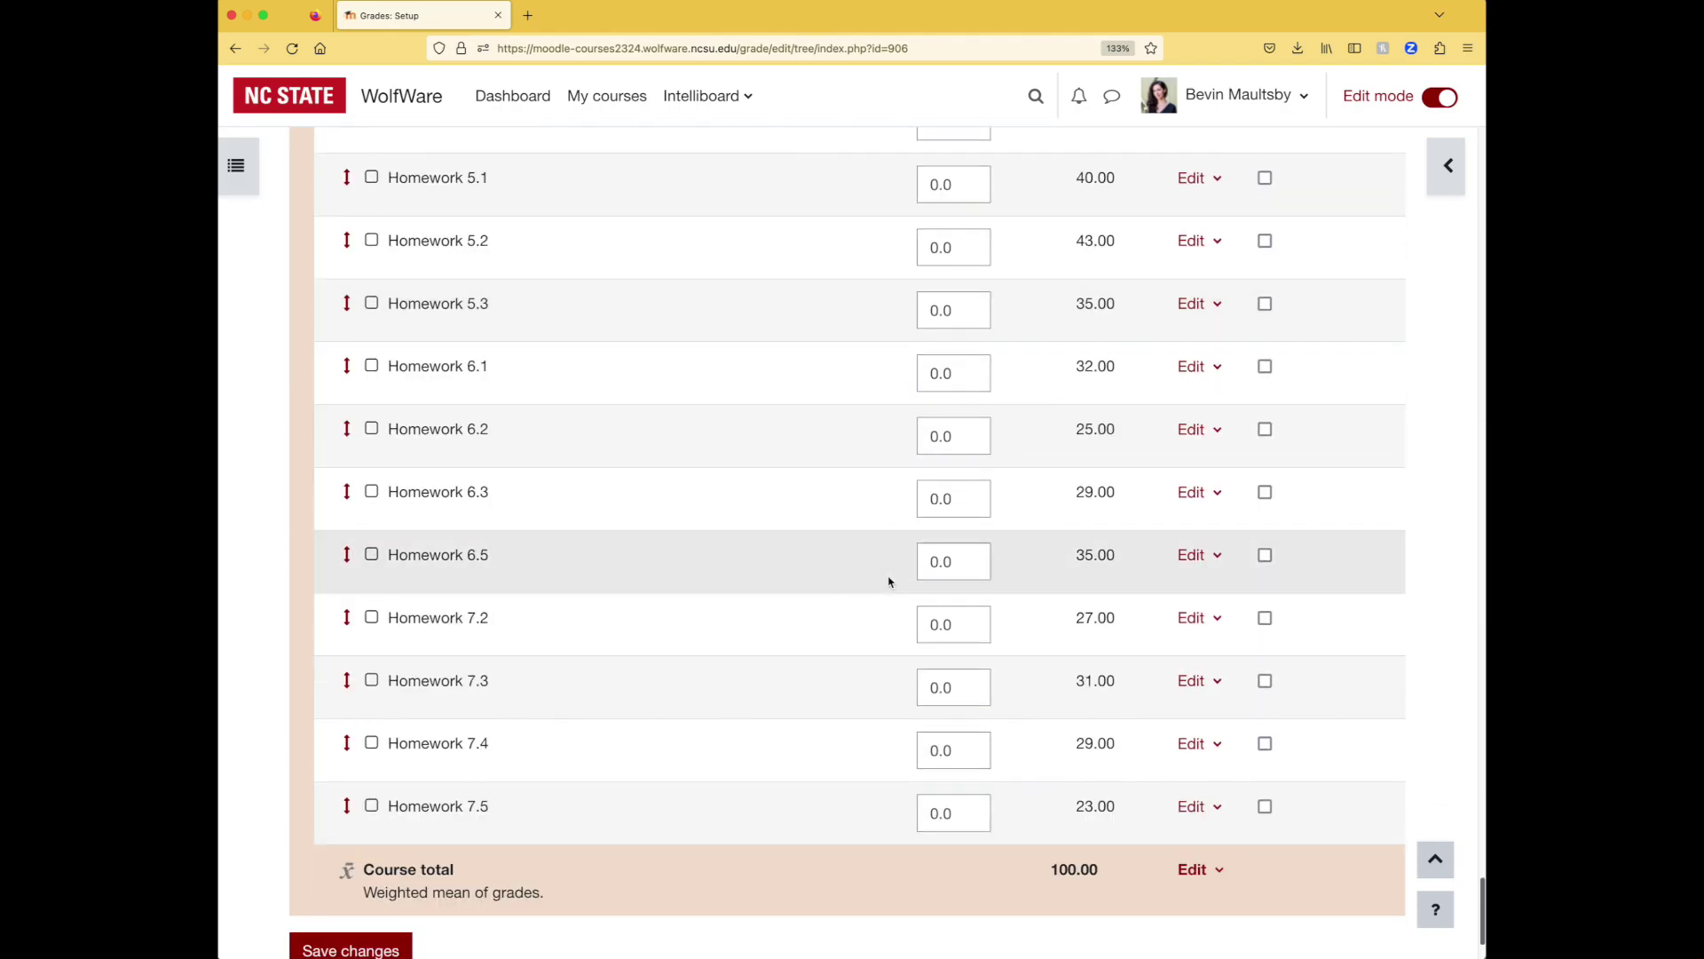
{"action": "scroll", "coordinate": [856, 586], "scroll_direction": "up", "scroll_amount": 15}
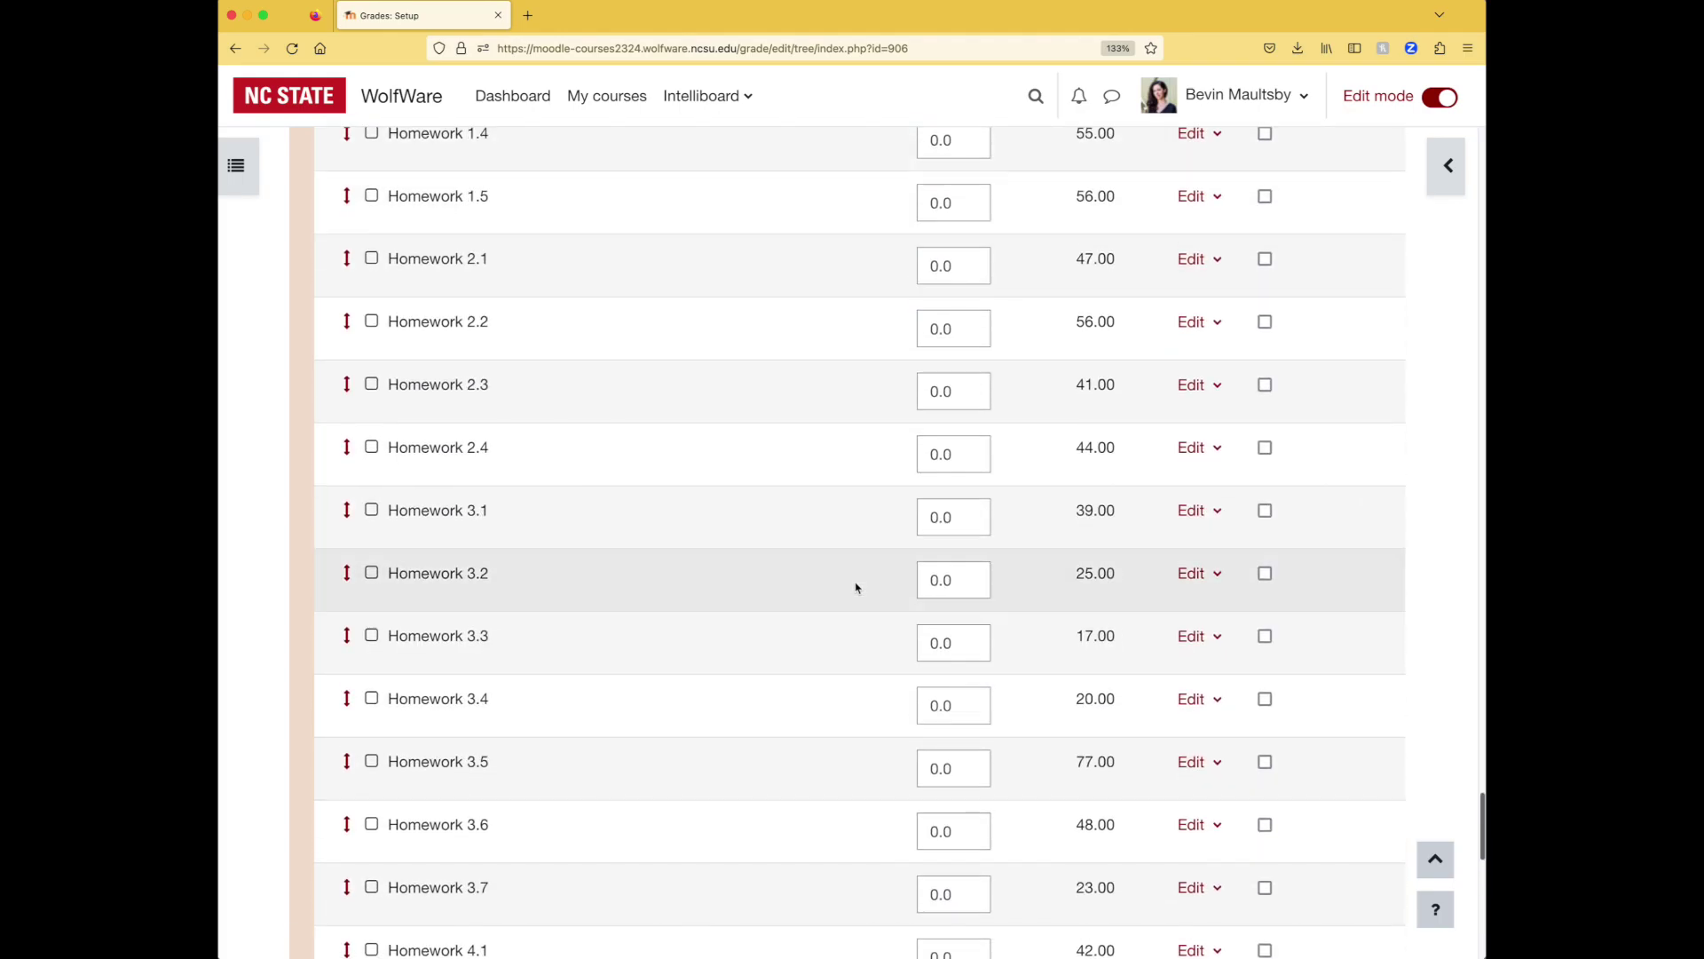
{"action": "scroll", "coordinate": [1020, 590], "scroll_direction": "down", "scroll_amount": 1}
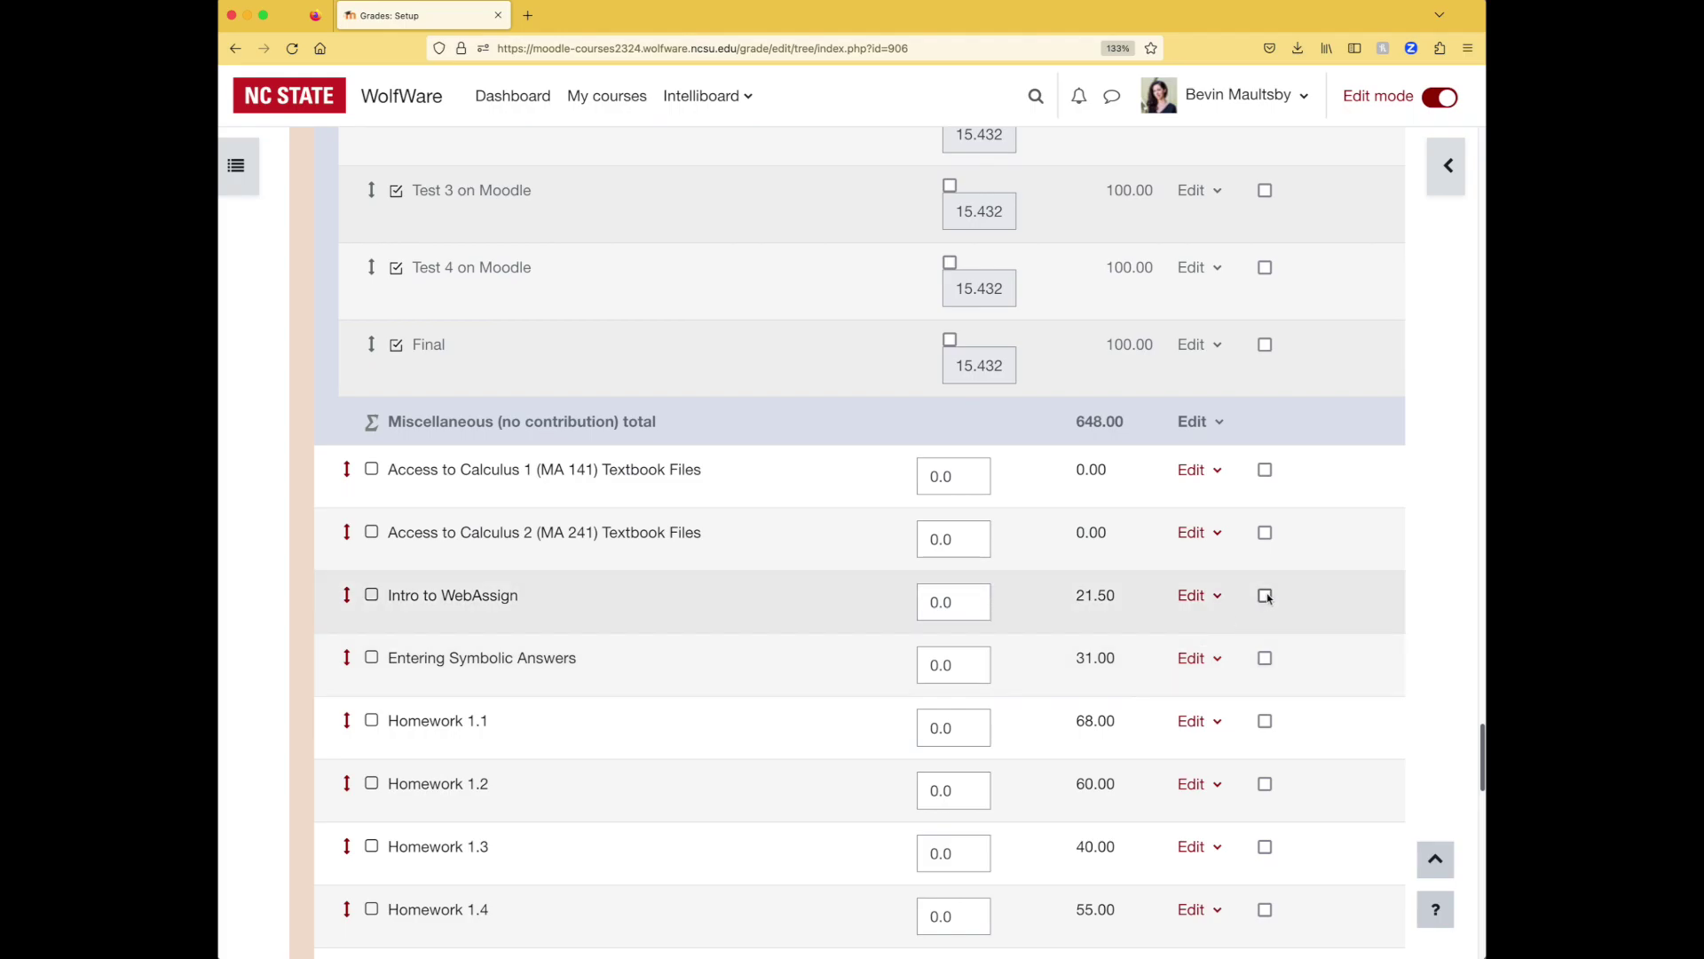
Tick Intro to WebAssign, Entering Symbolic Answers, and Homework 1.1 through 2.4 for moving
{"action": "left_click", "coordinate": [1265, 596]}
{"action": "left_click", "coordinate": [1265, 658]}
{"action": "scroll", "coordinate": [1268, 659], "scroll_direction": "down", "scroll_amount": 5}
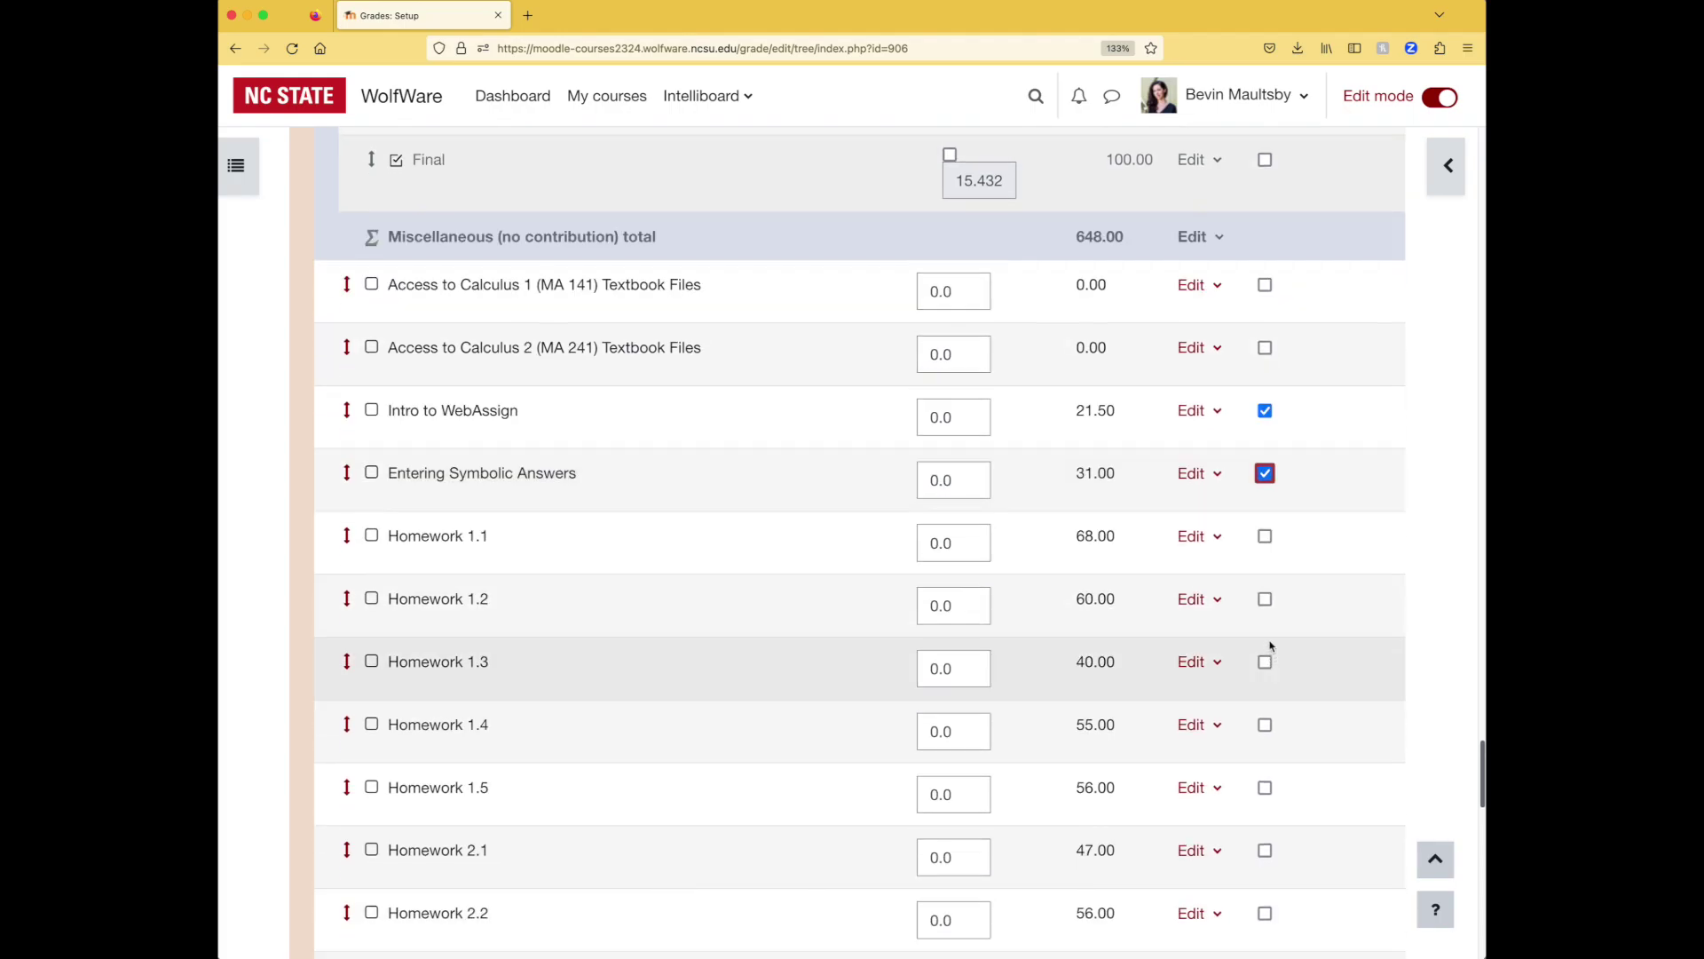
{"action": "left_click", "coordinate": [1265, 537]}
{"action": "left_click", "coordinate": [1265, 599]}
{"action": "left_click", "coordinate": [1265, 724]}
{"action": "left_click", "coordinate": [1265, 661]}
{"action": "scroll", "coordinate": [1269, 665], "scroll_direction": "down", "scroll_amount": 5}
{"action": "left_click", "coordinate": [1265, 603]}
{"action": "left_click", "coordinate": [1265, 665]}
{"action": "left_click", "coordinate": [1265, 728]}
{"action": "scroll", "coordinate": [1298, 622], "scroll_direction": "down", "scroll_amount": 11}
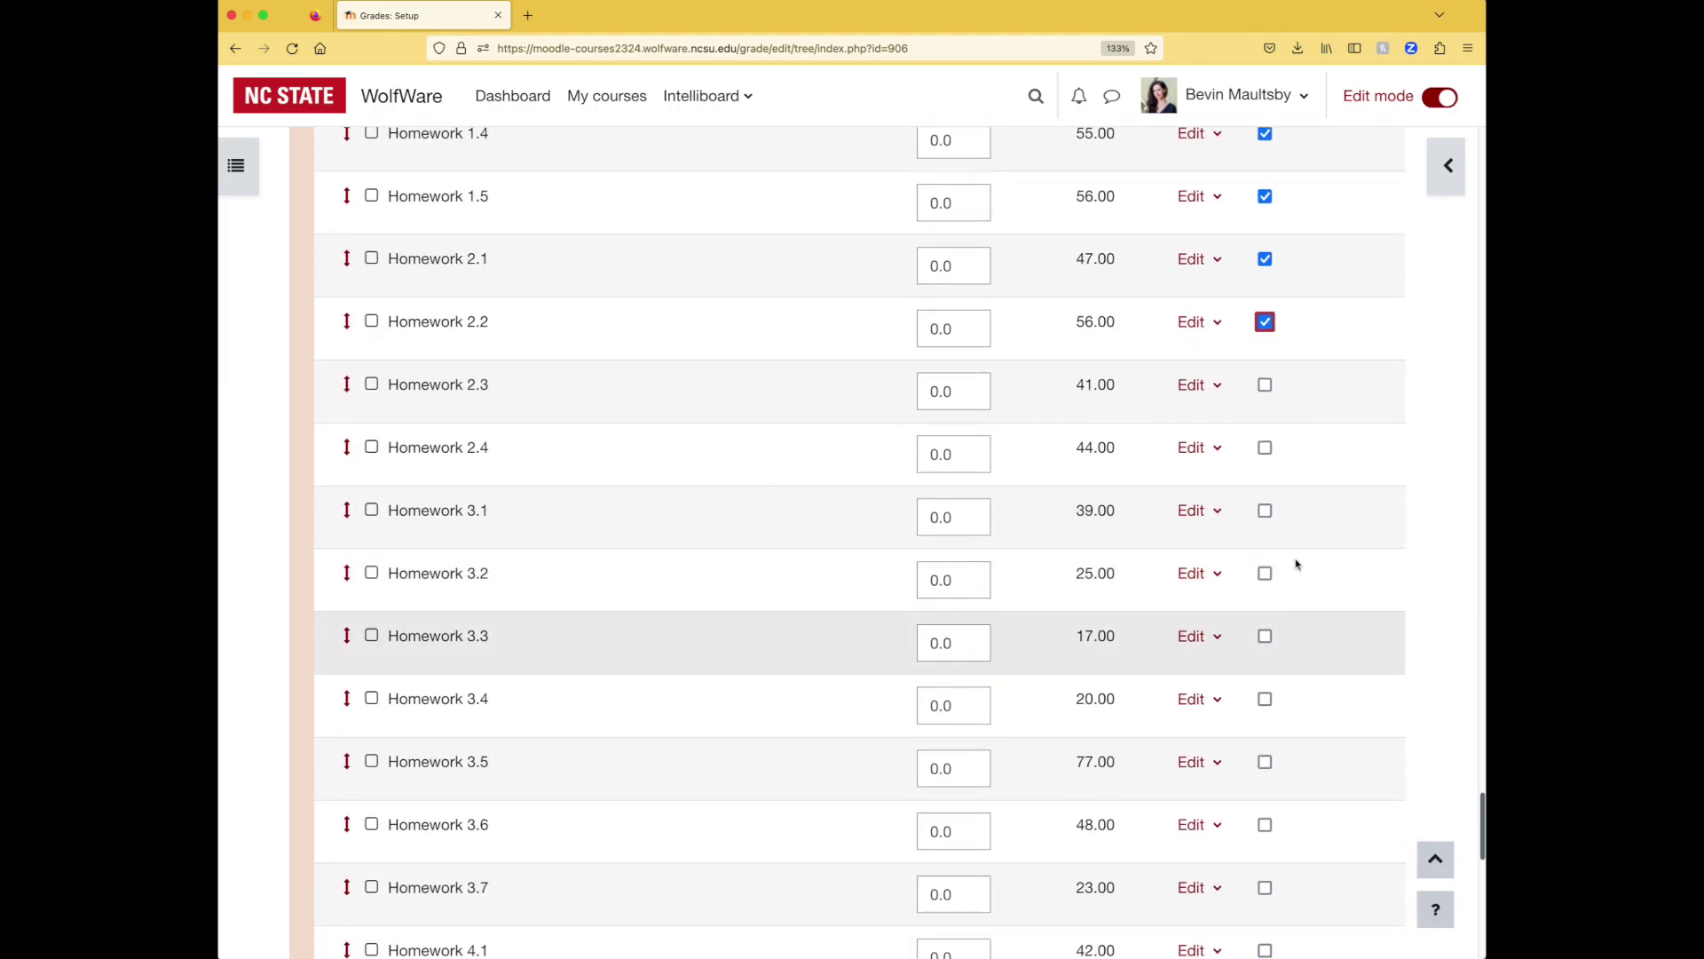
{"action": "left_click", "coordinate": [1265, 384]}
{"action": "left_click", "coordinate": [1265, 447]}
Tick Homework 3.1 through Homework 6.1 for moving
{"action": "left_click", "coordinate": [1265, 511]}
{"action": "left_click", "coordinate": [1265, 573]}
{"action": "scroll", "coordinate": [1292, 506], "scroll_direction": "down", "scroll_amount": 5}
{"action": "left_click", "coordinate": [1266, 434]}
{"action": "left_click", "coordinate": [1265, 496]}
{"action": "left_click", "coordinate": [1265, 558]}
{"action": "scroll", "coordinate": [1296, 444], "scroll_direction": "down", "scroll_amount": 7}
{"action": "left_click", "coordinate": [1267, 328]}
{"action": "left_click", "coordinate": [1265, 389]}
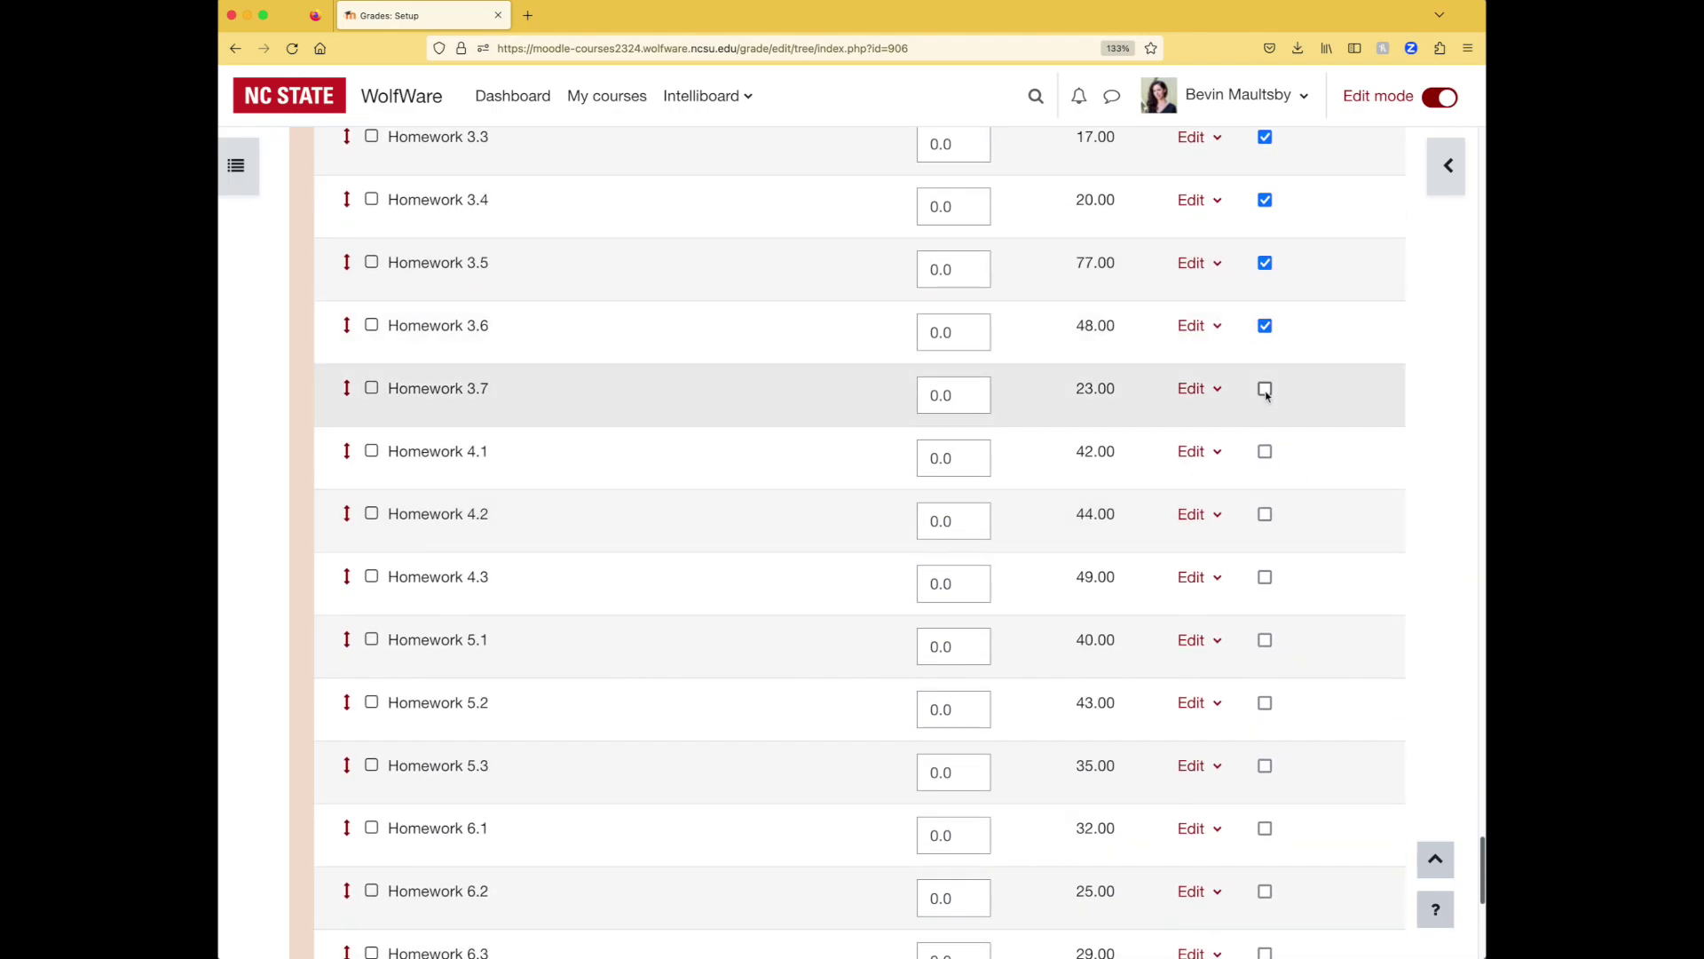
{"action": "left_click", "coordinate": [1265, 452]}
{"action": "left_click", "coordinate": [1265, 515]}
{"action": "left_click", "coordinate": [1265, 576]}
{"action": "left_click", "coordinate": [1265, 639]}
{"action": "scroll", "coordinate": [1297, 533], "scroll_direction": "down", "scroll_amount": 5}
{"action": "left_click", "coordinate": [1265, 481]}
{"action": "left_click", "coordinate": [1265, 543]}
{"action": "left_click", "coordinate": [1265, 606]}
Tick Homework 6.2, 6.3, 6.5 and 7.2 through 7.5 for moving
{"action": "scroll", "coordinate": [1305, 541], "scroll_direction": "down", "scroll_amount": 7}
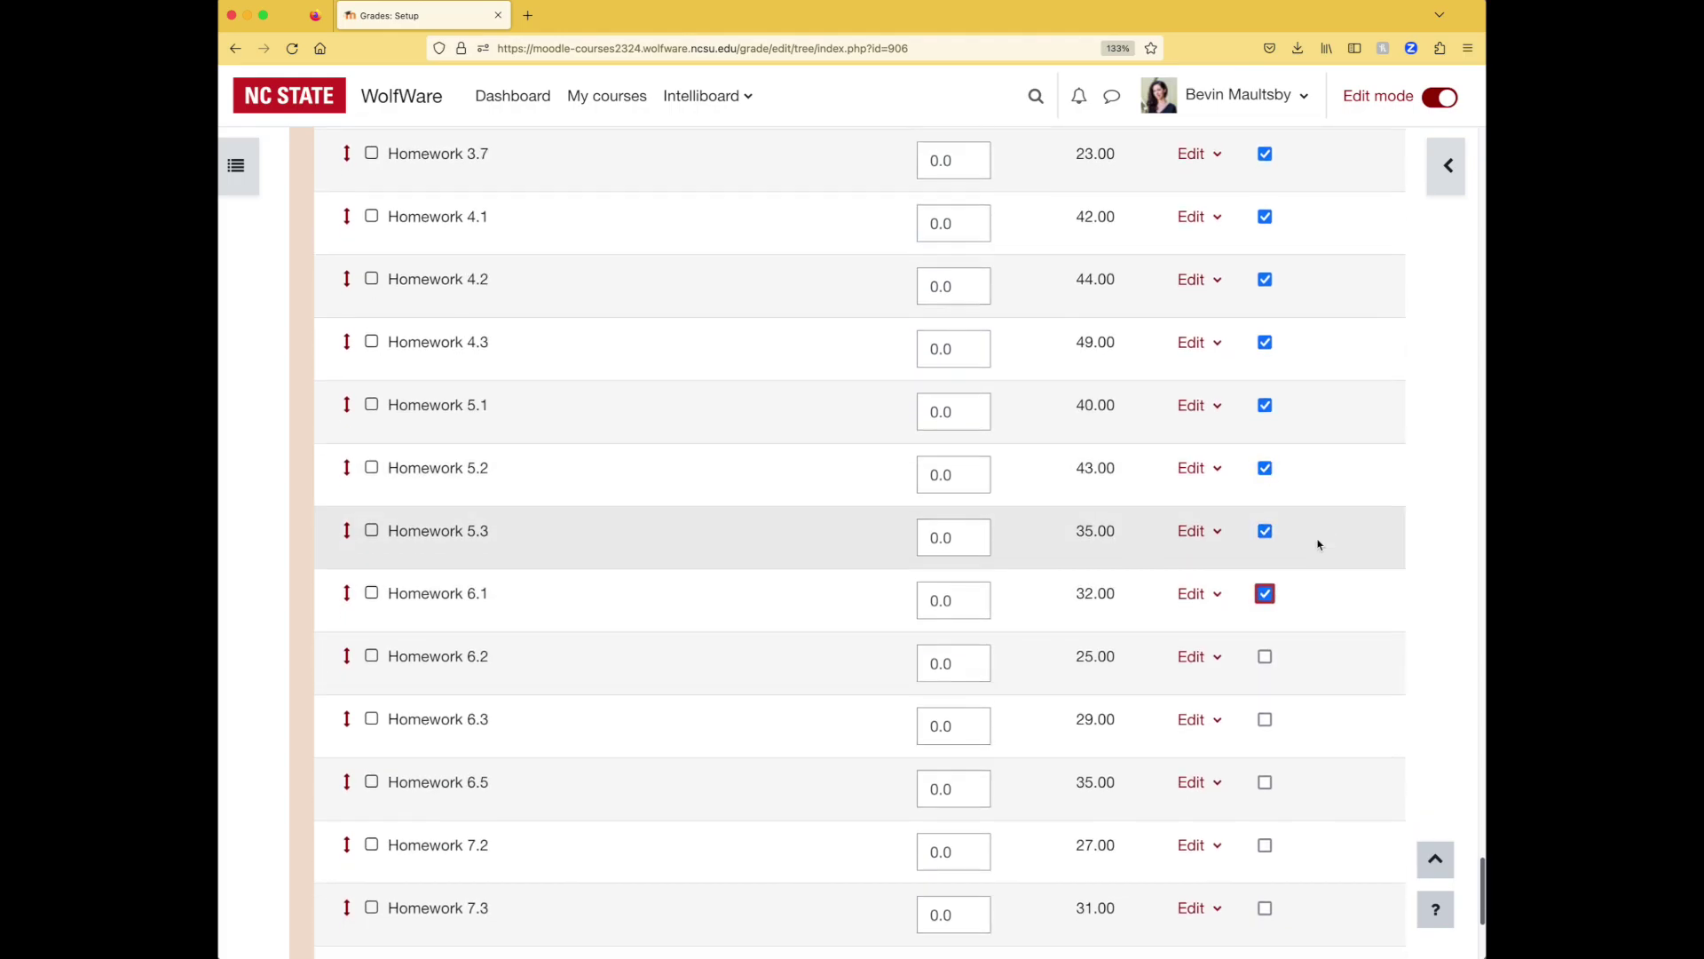
{"action": "left_click", "coordinate": [1265, 337]}
{"action": "left_click", "coordinate": [1265, 400]}
{"action": "left_click", "coordinate": [1265, 463]}
{"action": "left_click", "coordinate": [1265, 525]}
{"action": "left_click", "coordinate": [1265, 588]}
{"action": "left_click", "coordinate": [1266, 653]}
{"action": "left_click", "coordinate": [1267, 714]}
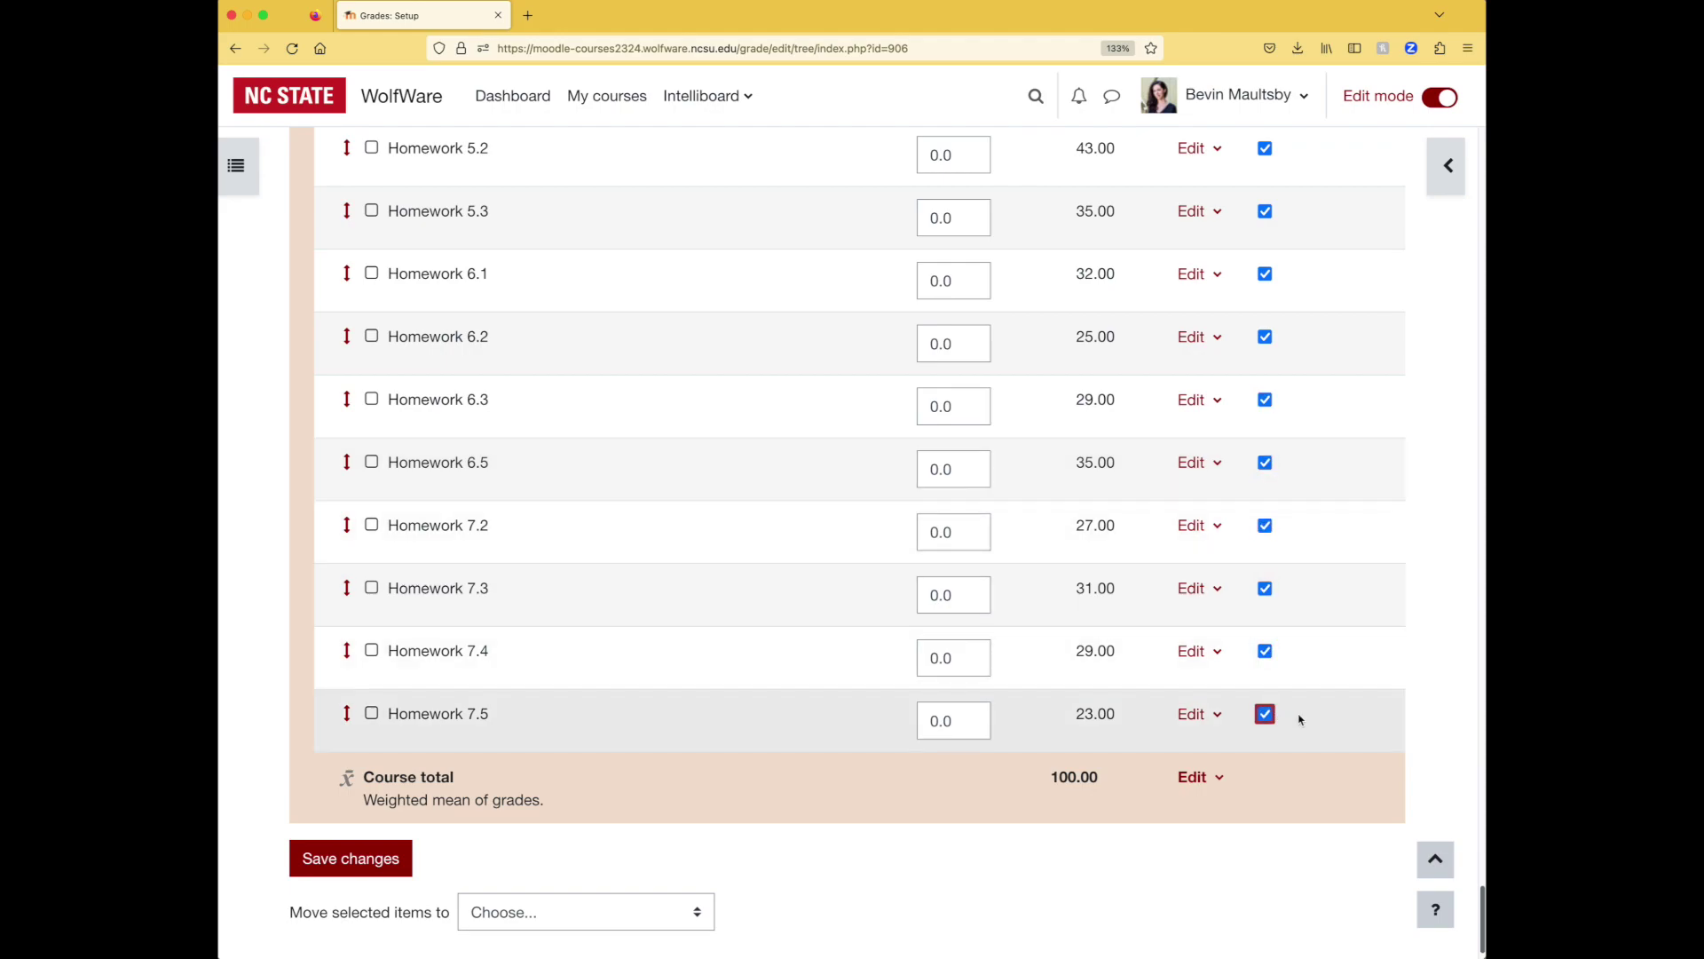
{"action": "scroll", "coordinate": [1300, 719], "scroll_direction": "down", "scroll_amount": 2}
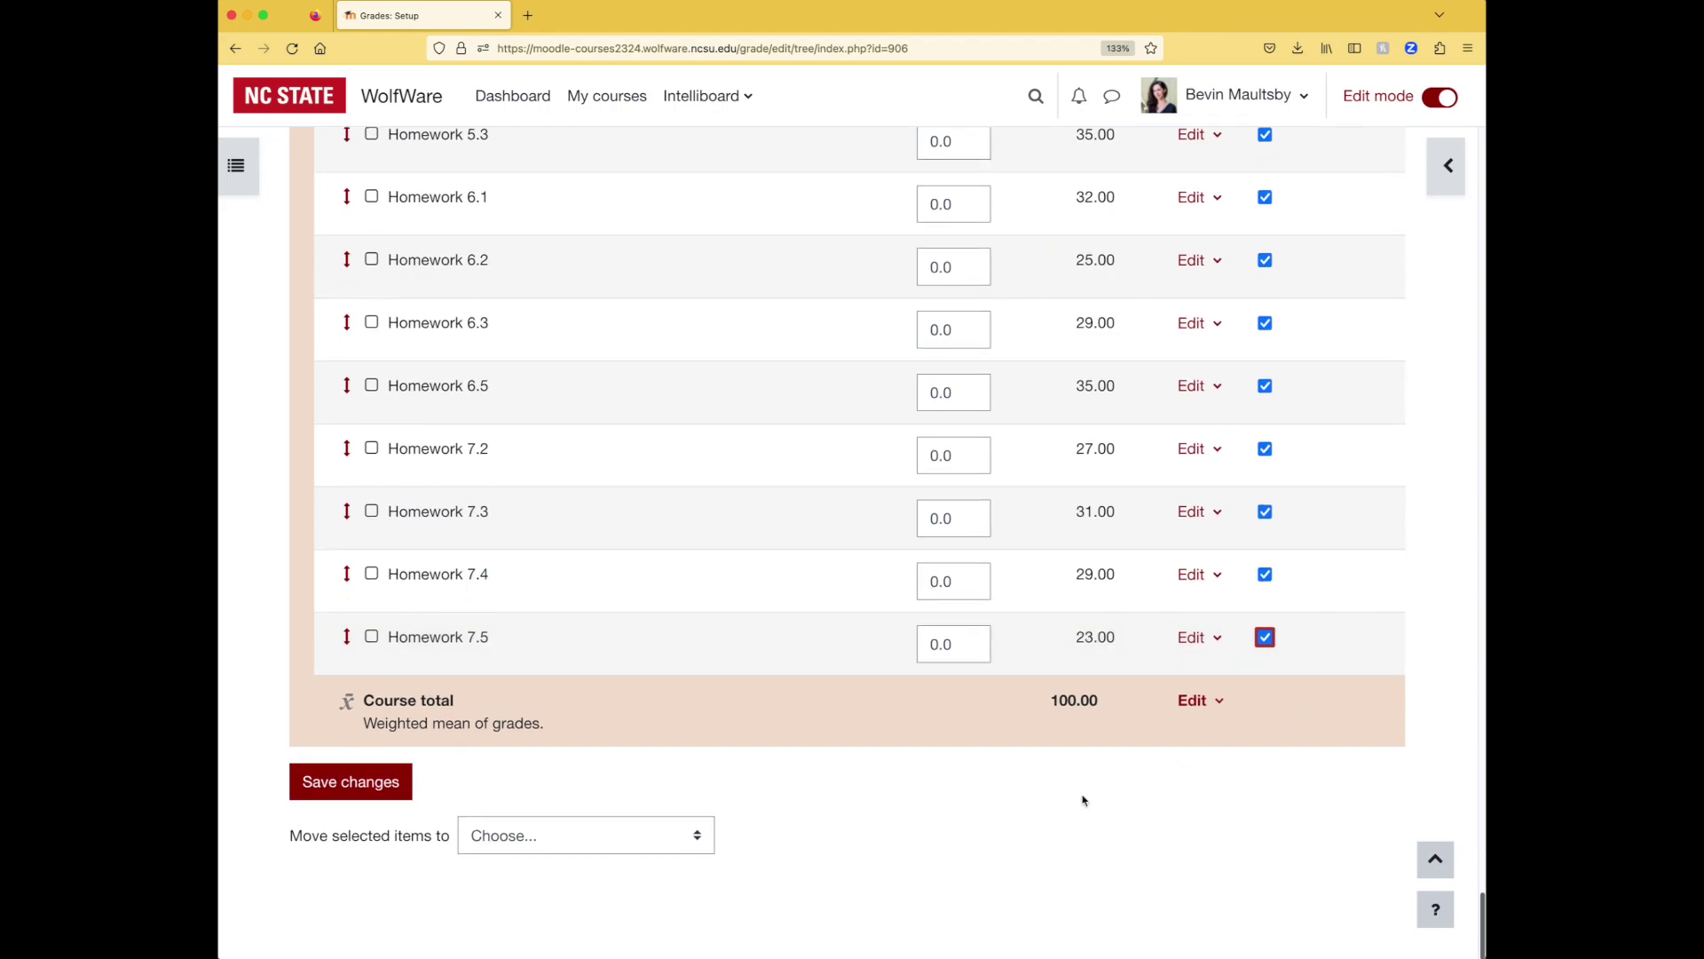
Move the ticked Homework items into the WebAssign category and continue after weights recalculate
{"action": "left_click", "coordinate": [708, 838]}
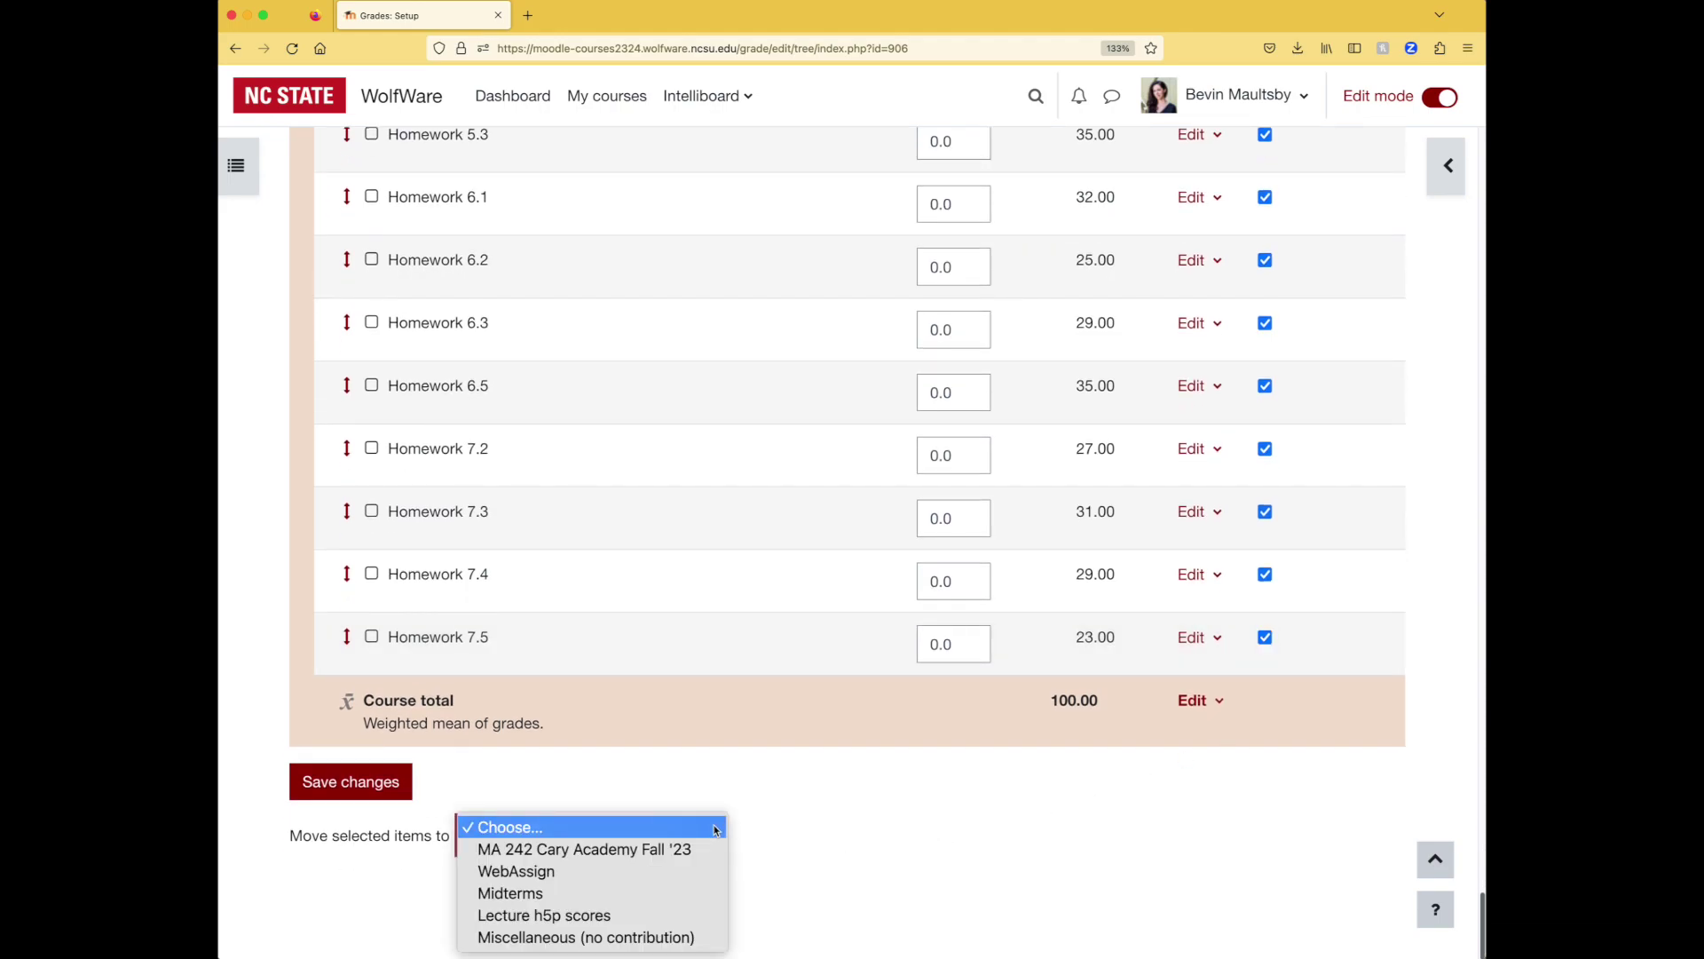
{"action": "left_click", "coordinate": [667, 877]}
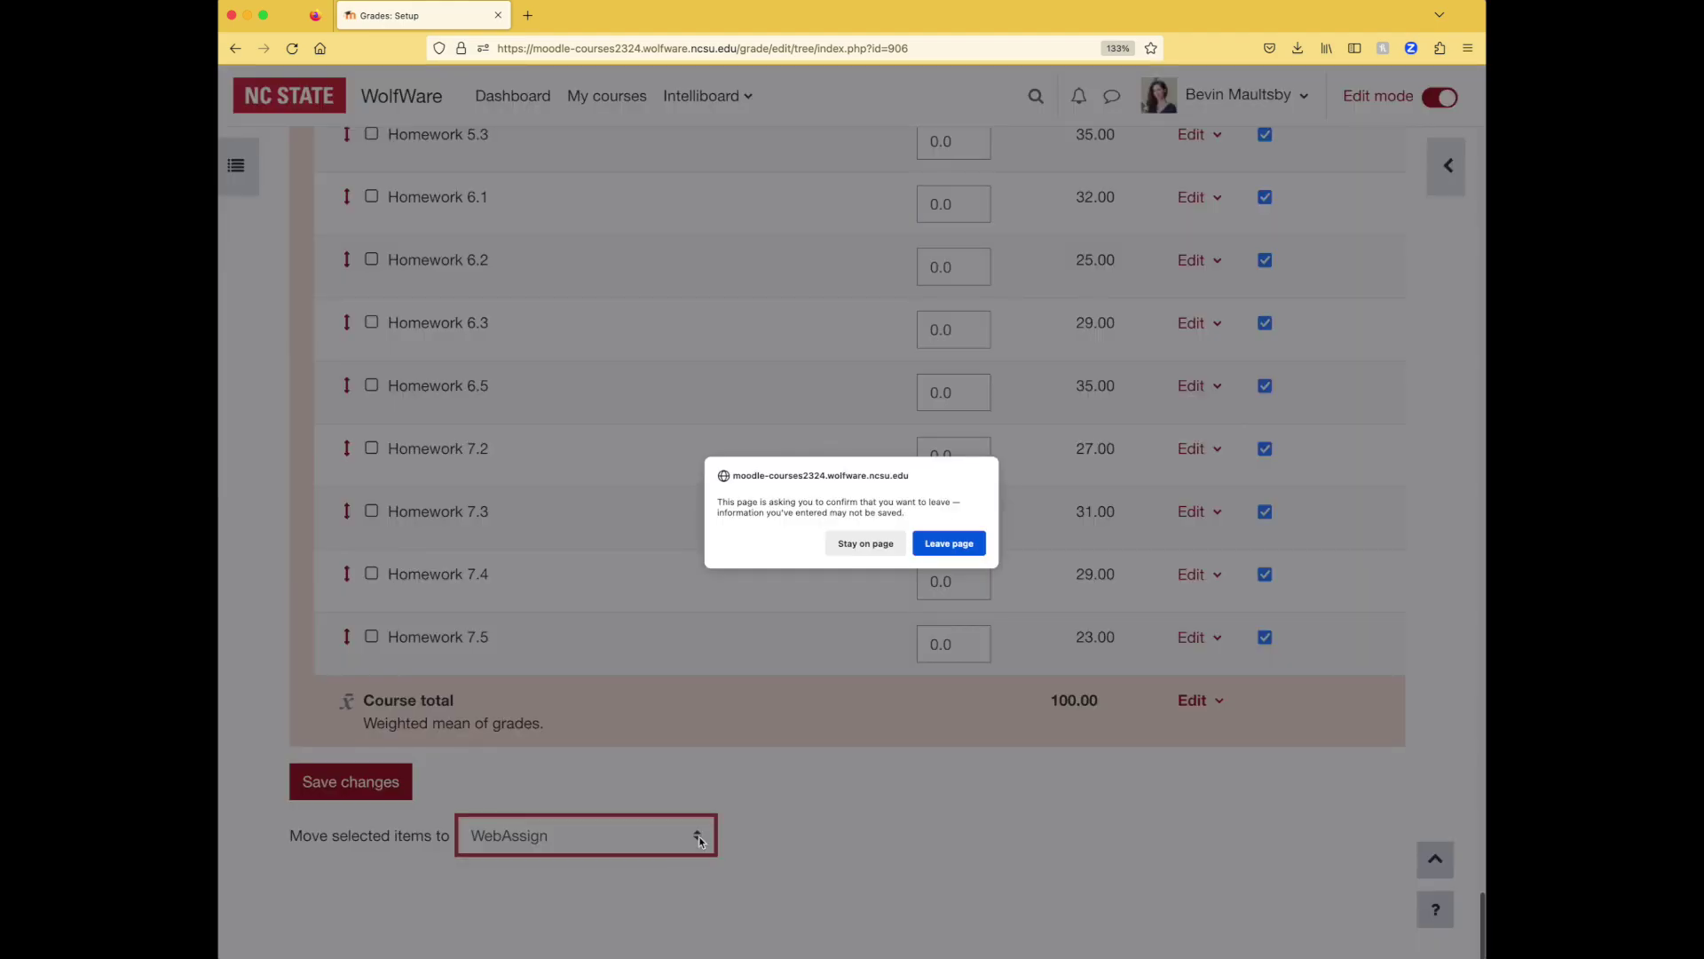
{"action": "left_click", "coordinate": [968, 548]}
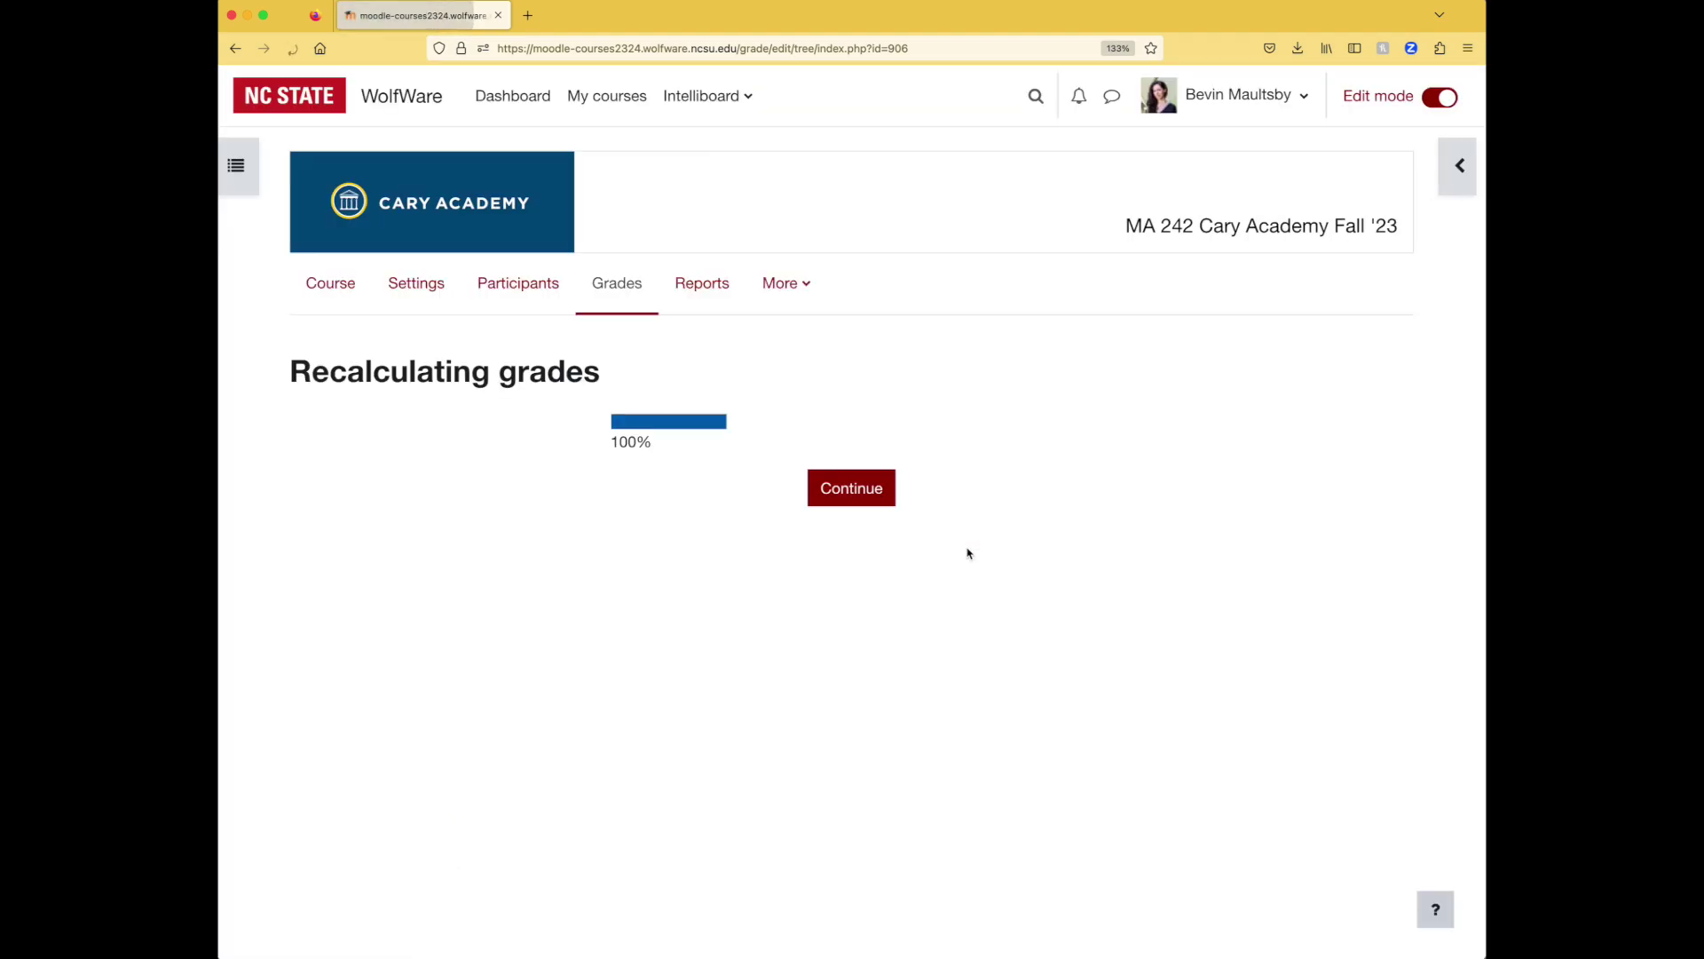
{"action": "left_click", "coordinate": [867, 488]}
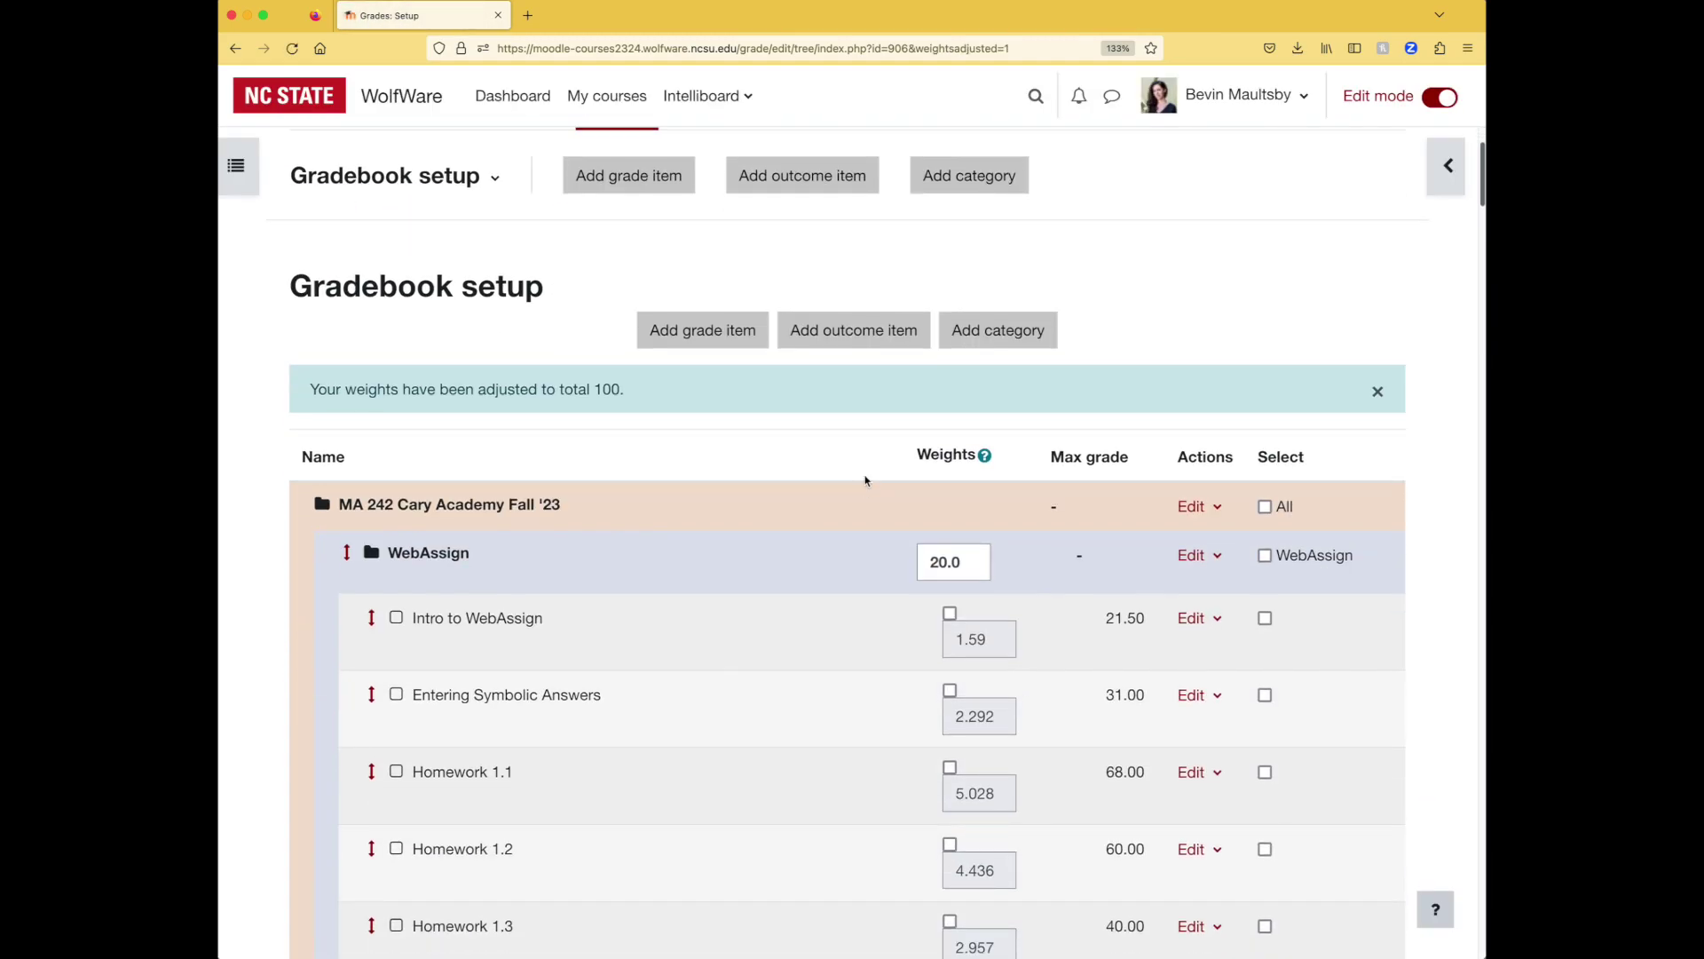
{"action": "scroll", "coordinate": [865, 480], "scroll_direction": "down", "scroll_amount": 10}
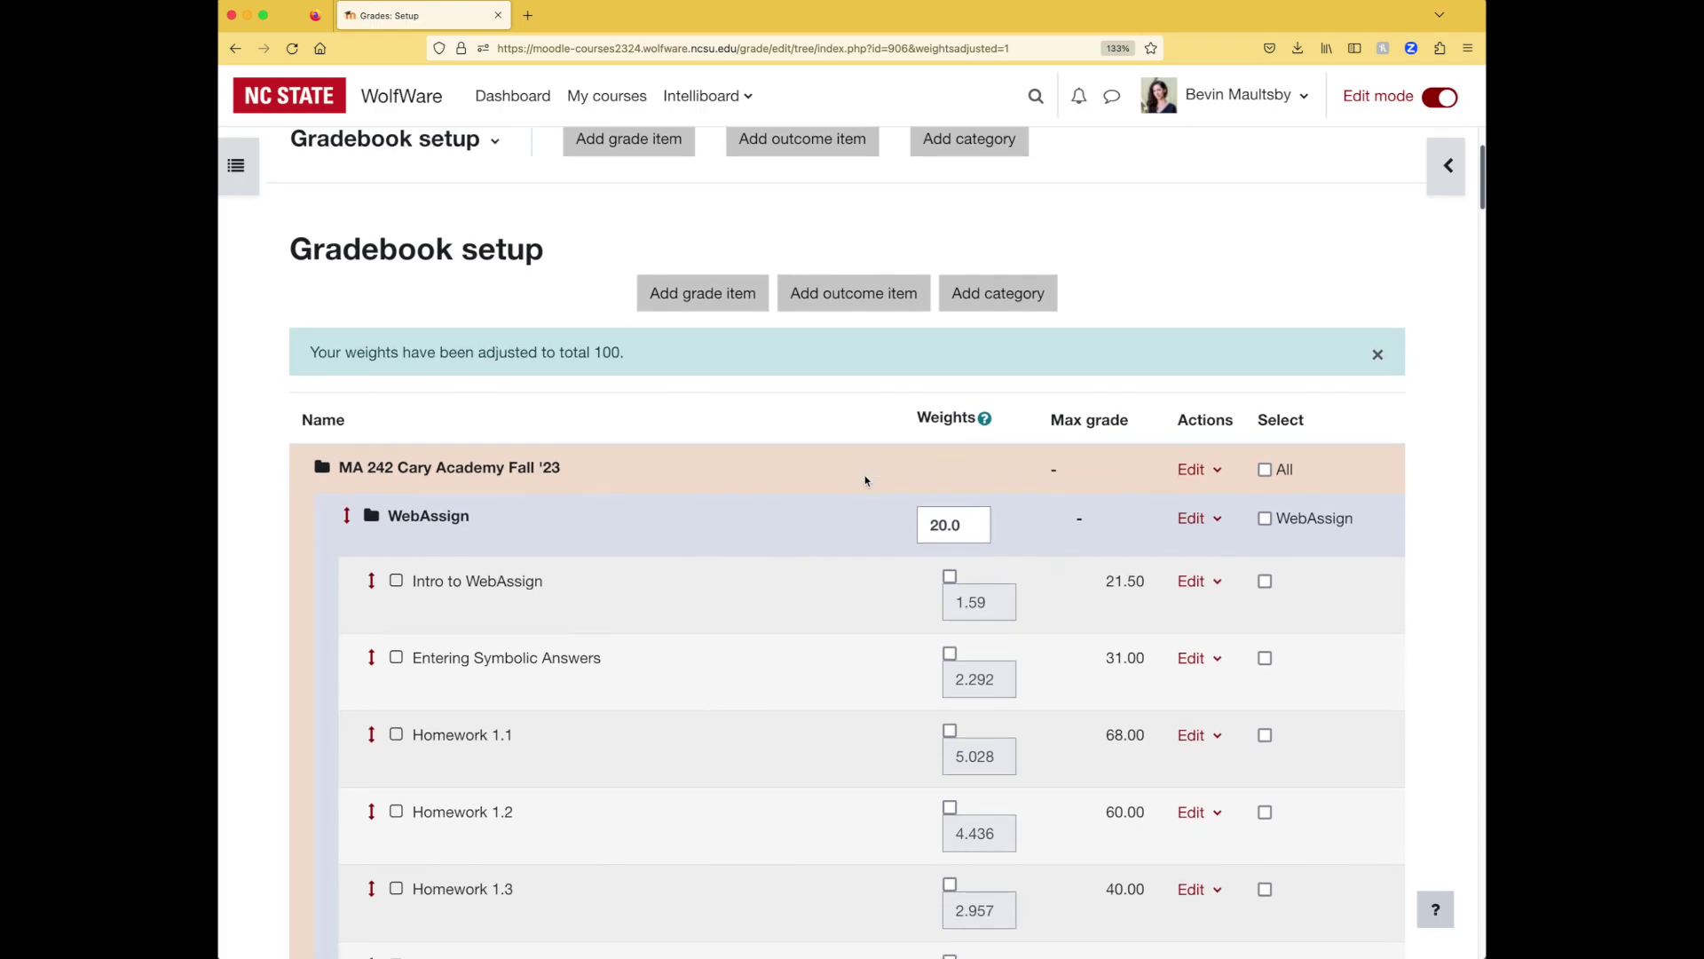
{"action": "scroll", "coordinate": [866, 480], "scroll_direction": "down", "scroll_amount": 15}
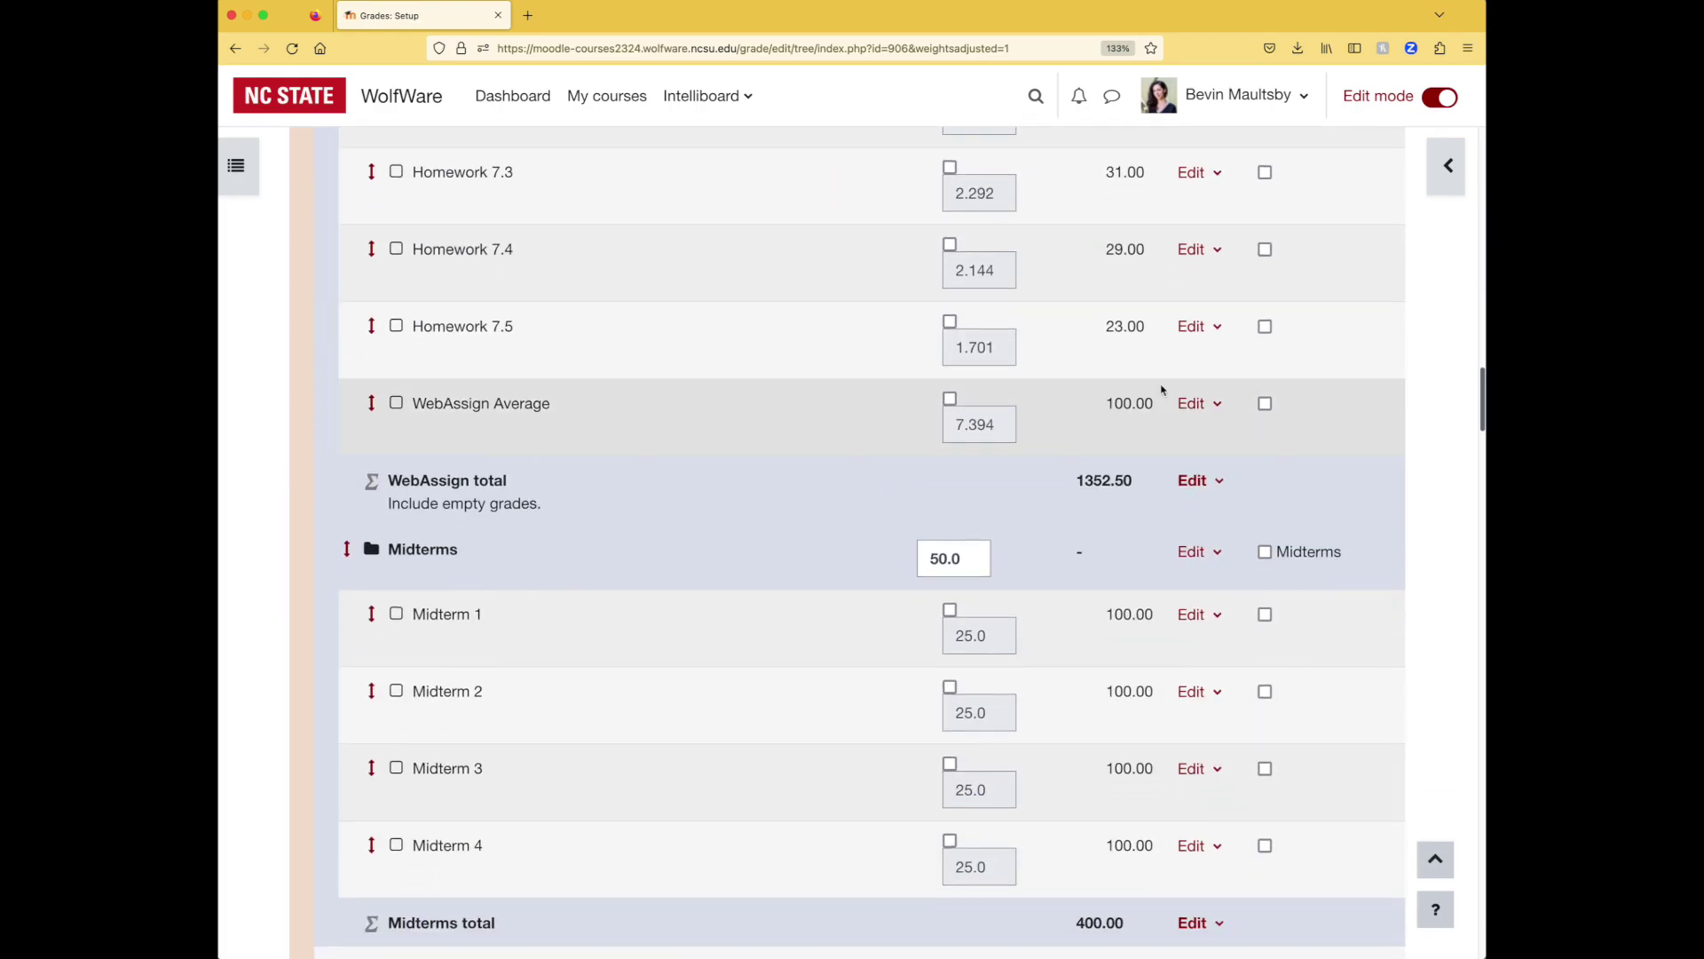
Delete the WebAssign Average grade item
{"action": "left_click", "coordinate": [1198, 403]}
{"action": "left_click", "coordinate": [1138, 513]}
{"action": "left_click", "coordinate": [1054, 582]}
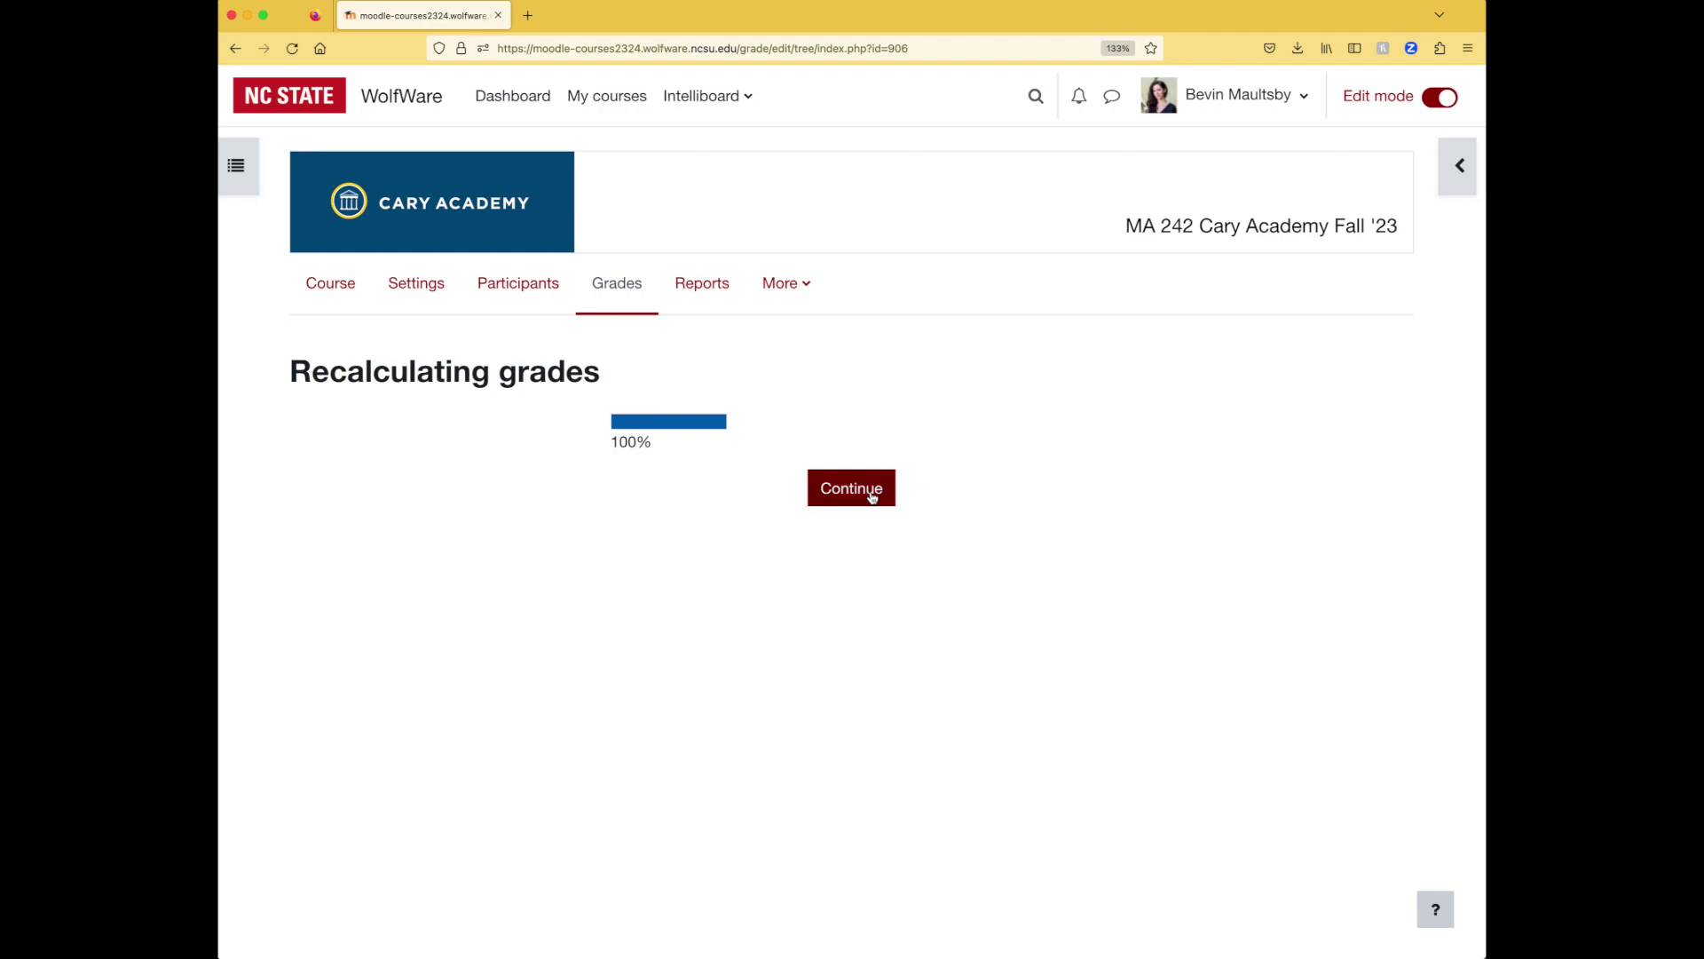
{"action": "left_click", "coordinate": [868, 488]}
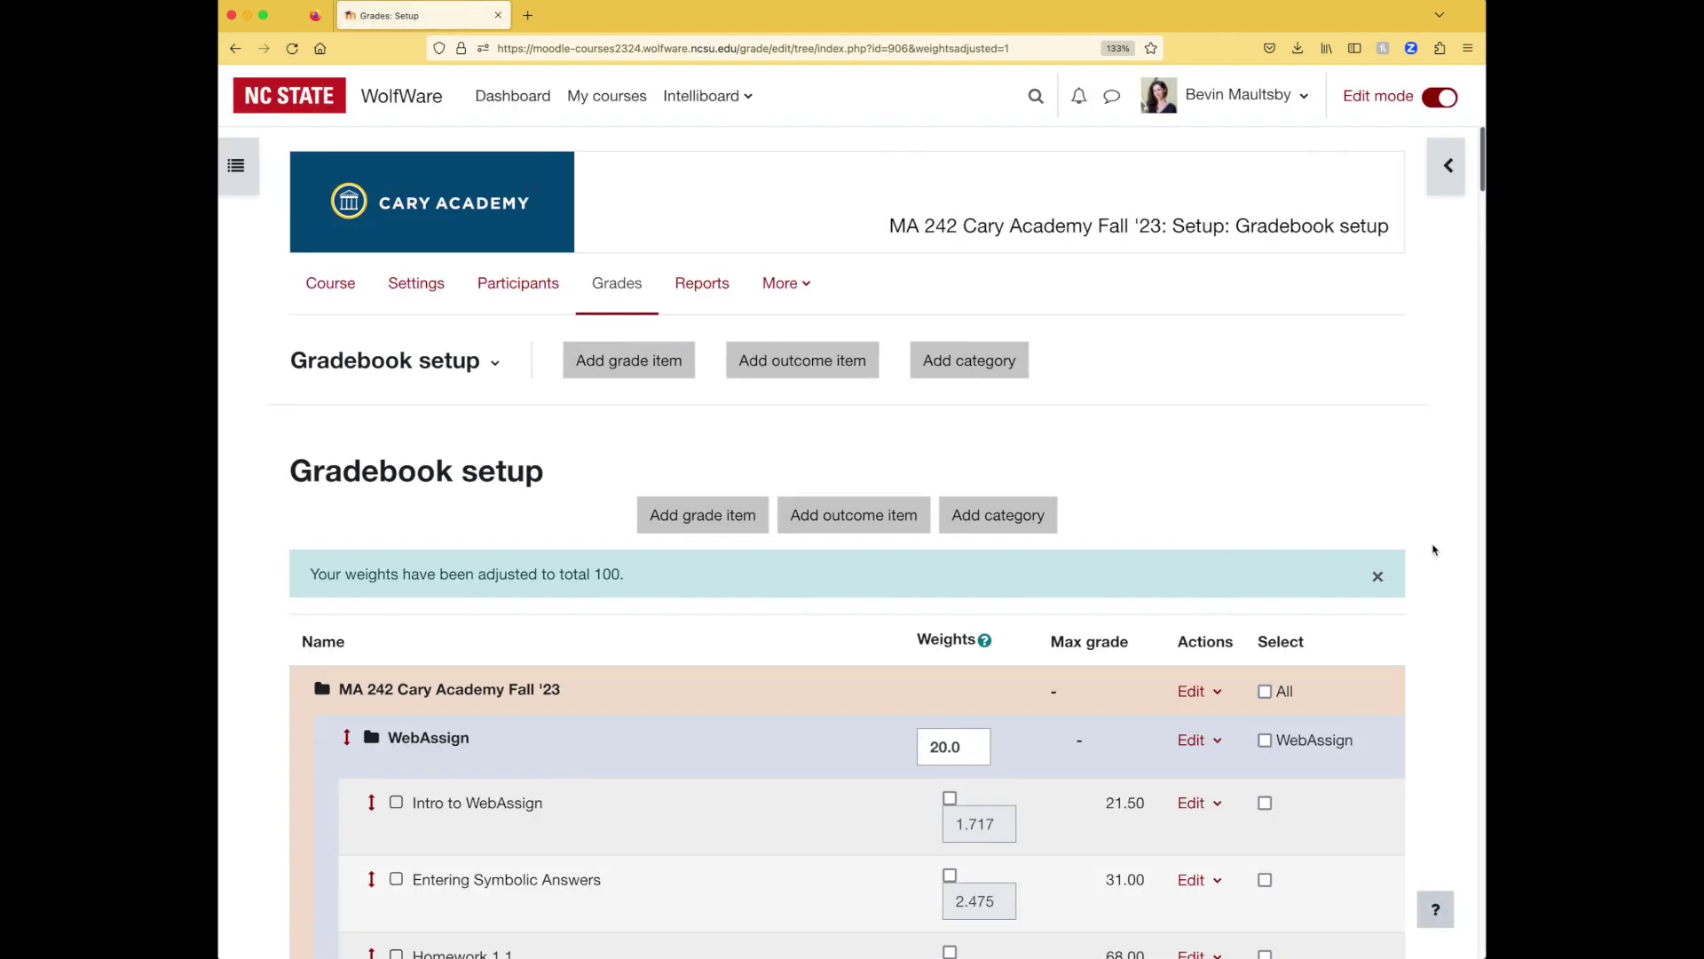
Delete both Access to Calculus 1 and 2 Textbook Files grade items
{"action": "scroll", "coordinate": [1412, 550], "scroll_direction": "down", "scroll_amount": 15}
{"action": "left_click", "coordinate": [1198, 579]}
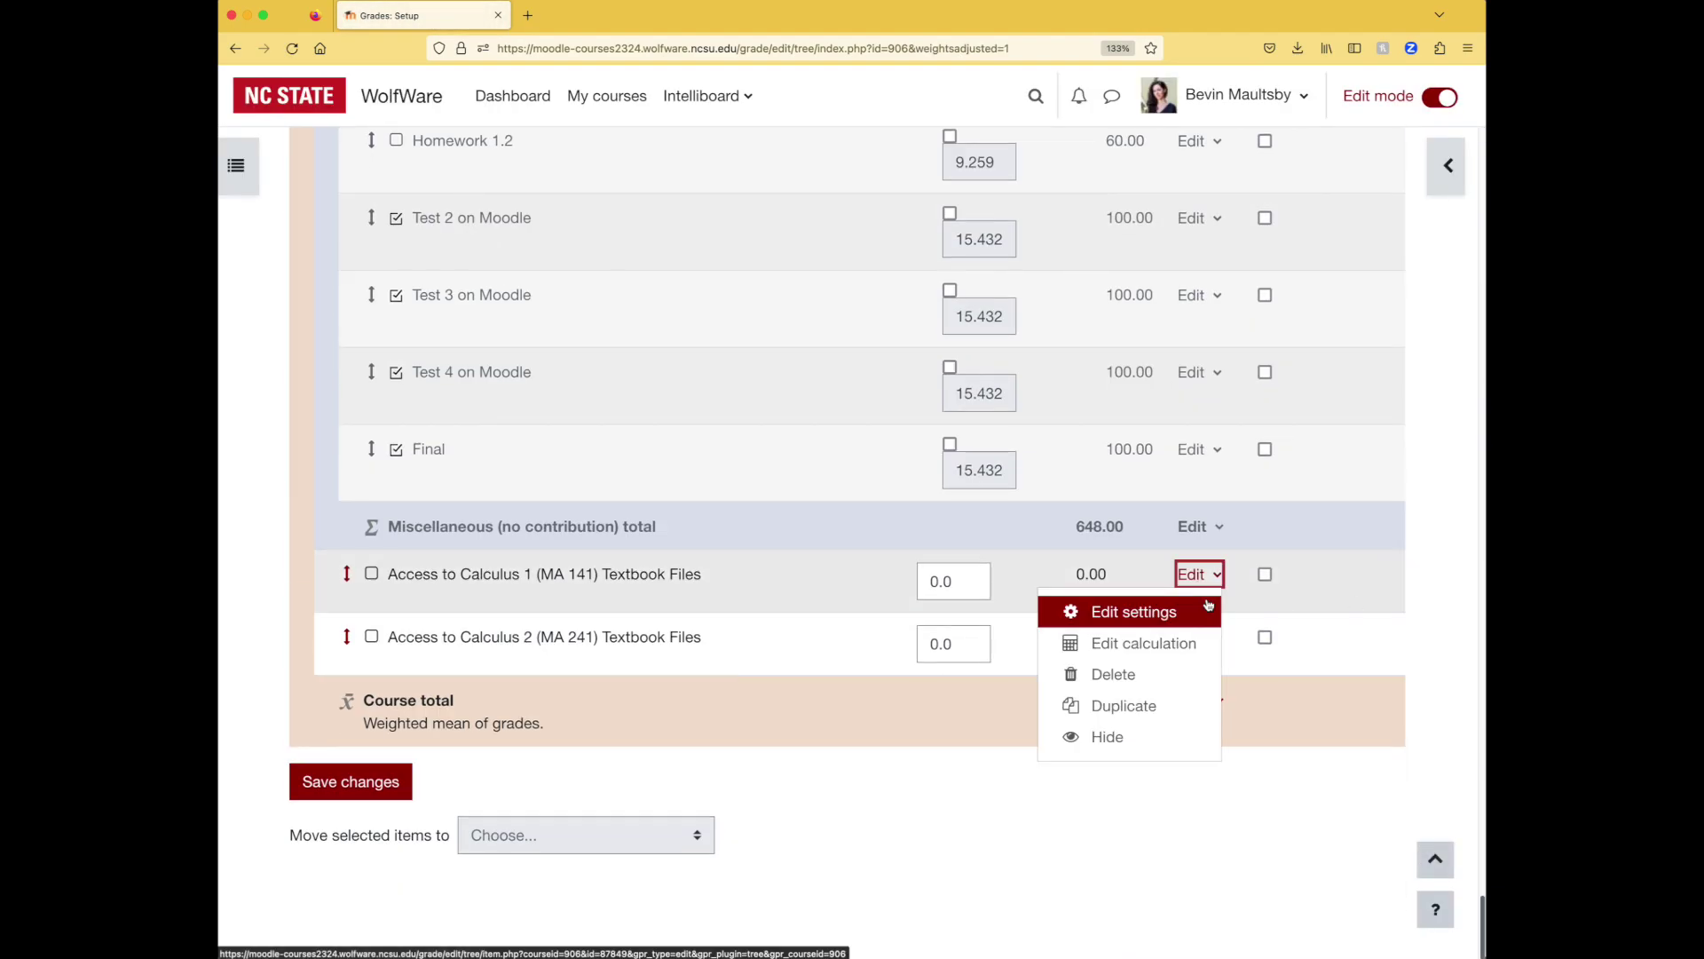
{"action": "left_click", "coordinate": [1117, 673]}
{"action": "left_click", "coordinate": [1068, 576]}
{"action": "left_click", "coordinate": [881, 498]}
{"action": "scroll", "coordinate": [1340, 604], "scroll_direction": "down", "scroll_amount": 15}
{"action": "left_click", "coordinate": [1200, 643]}
{"action": "left_click", "coordinate": [1156, 752]}
{"action": "left_click", "coordinate": [1068, 579]}
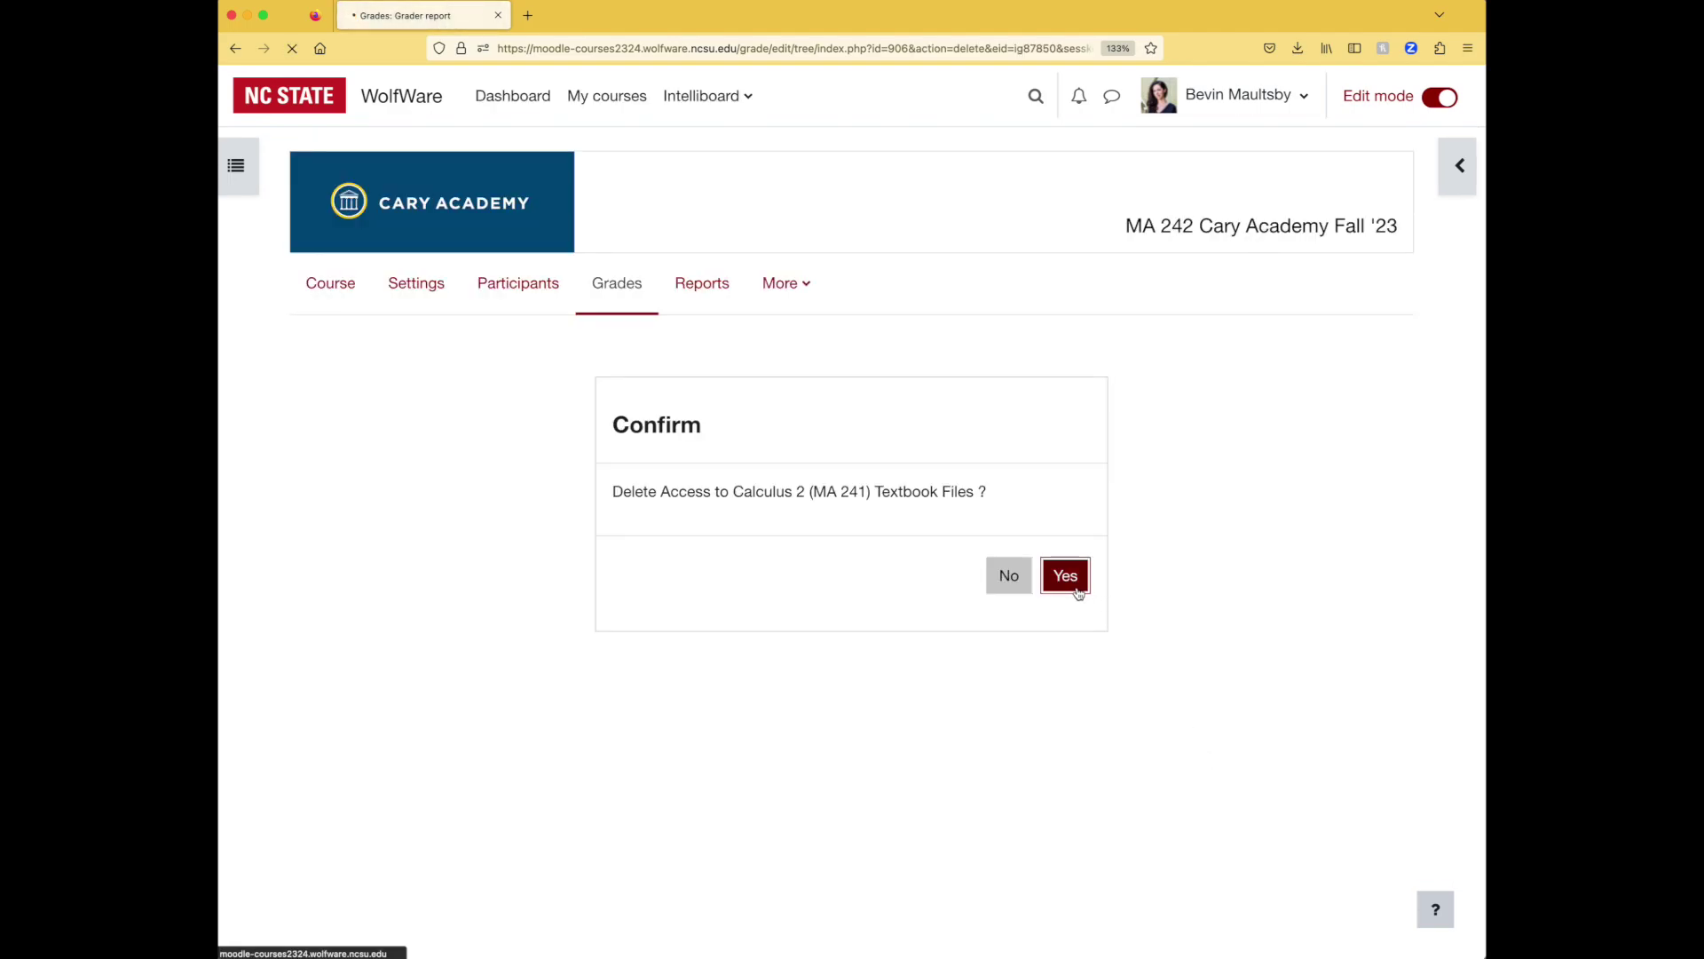
{"action": "left_click", "coordinate": [874, 499]}
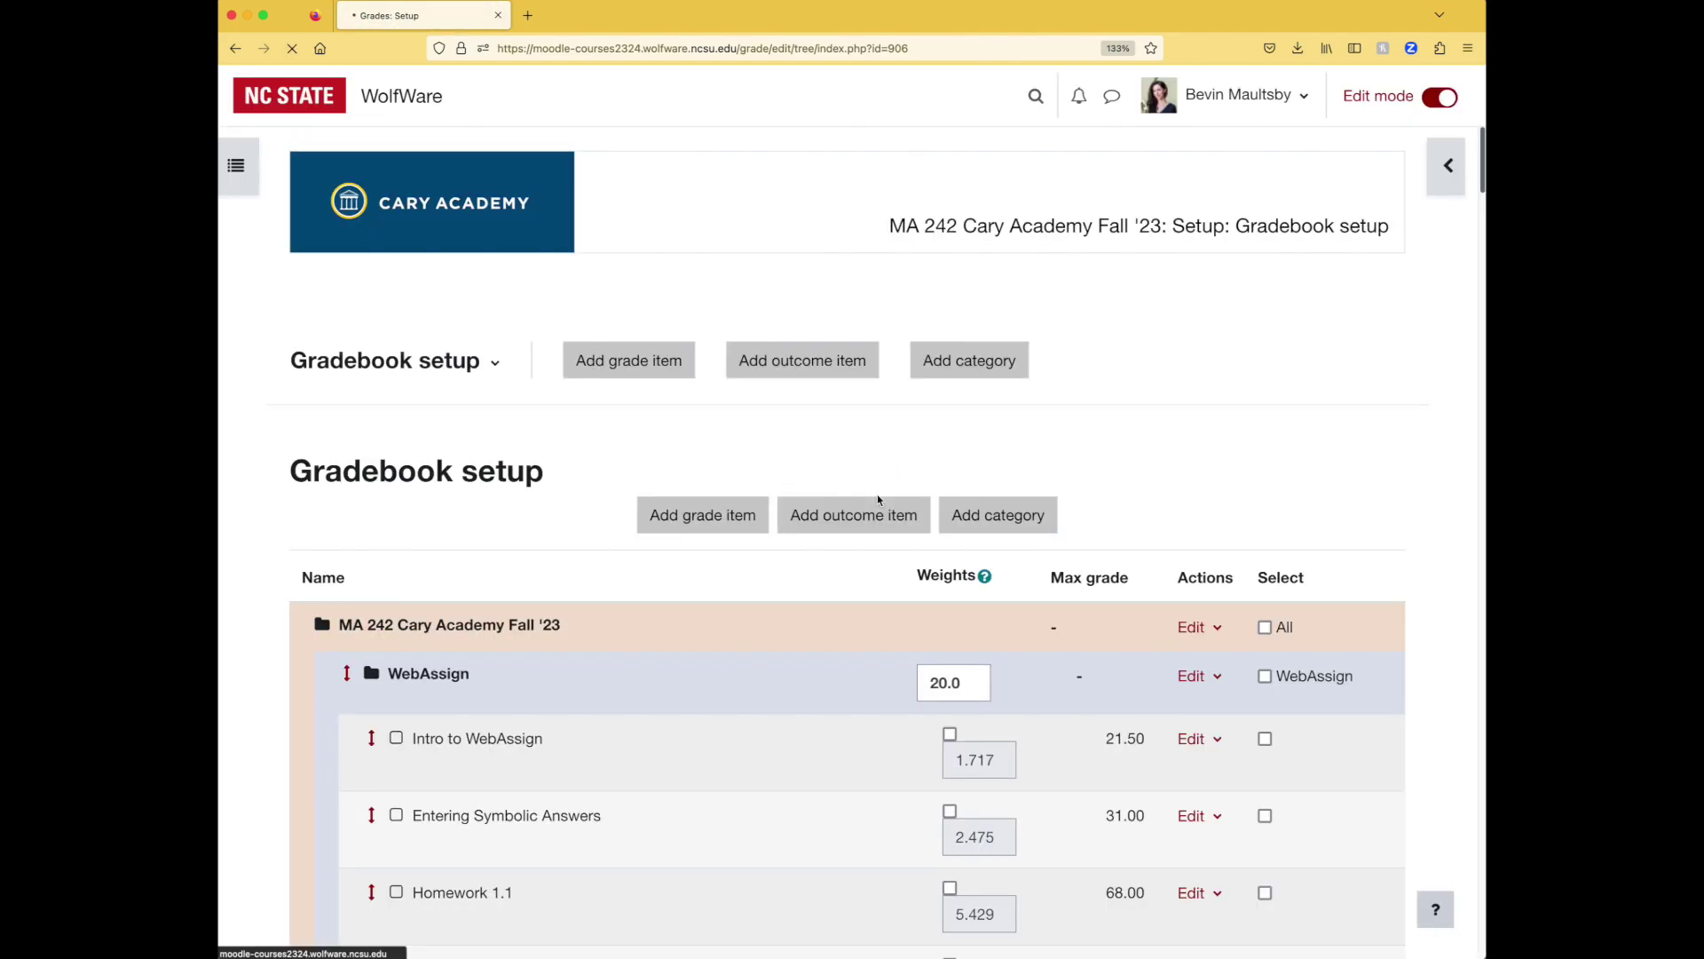
Check the WebAssign category weight, leaving it at 20.0
{"action": "scroll", "coordinate": [878, 502], "scroll_direction": "down", "scroll_amount": 3}
{"action": "scroll", "coordinate": [880, 503], "scroll_direction": "down", "scroll_amount": 1}
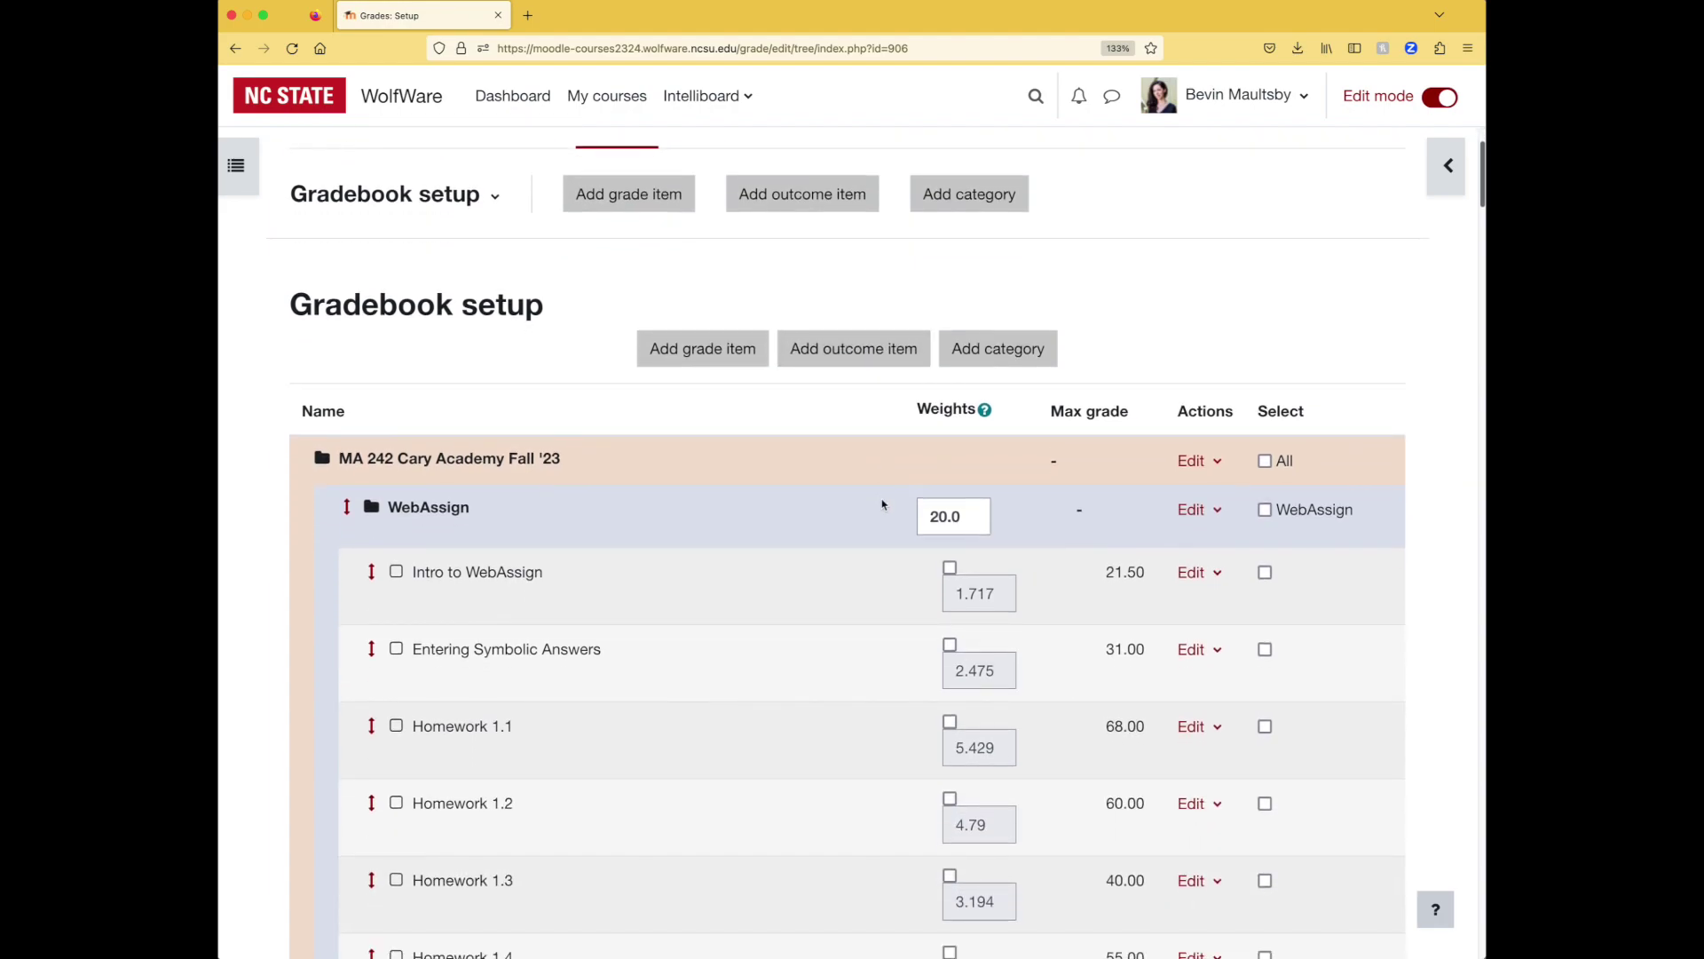
{"action": "scroll", "coordinate": [882, 505], "scroll_direction": "down", "scroll_amount": 1}
{"action": "double_click", "coordinate": [941, 486]}
{"action": "left_click", "coordinate": [861, 483]}
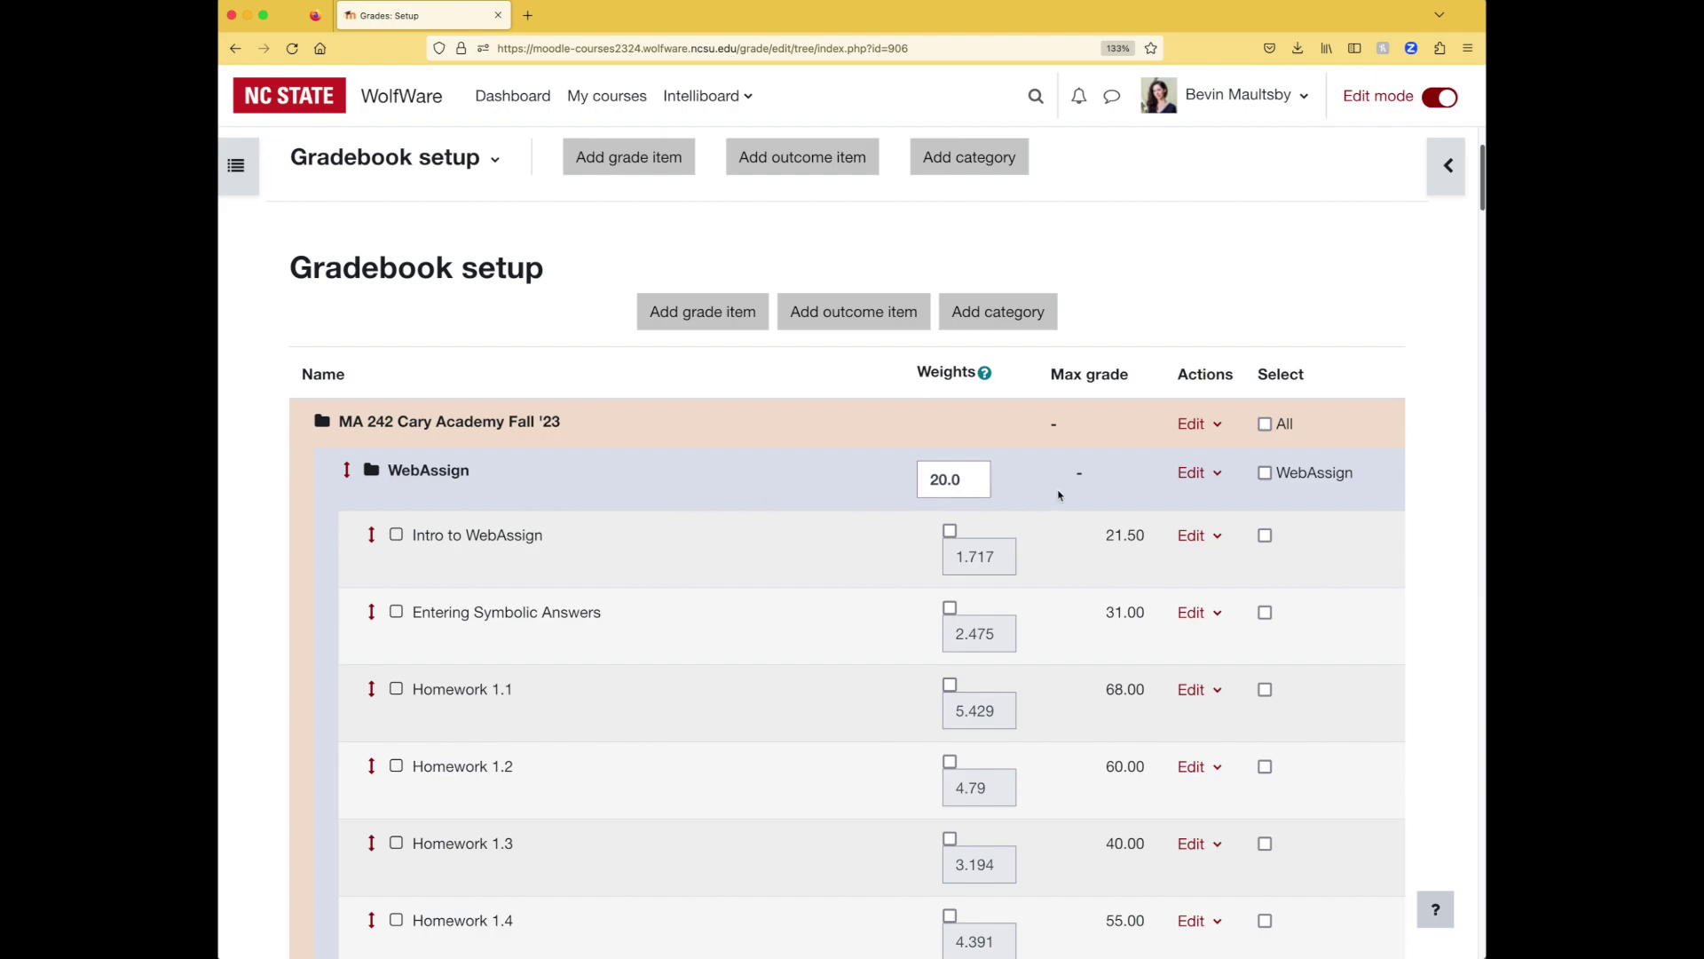
Open the WebAssign category's settings with Show more..., review aggregation help, and expand the Aggregation list
{"action": "left_click", "coordinate": [1193, 475]}
{"action": "left_click", "coordinate": [1201, 509]}
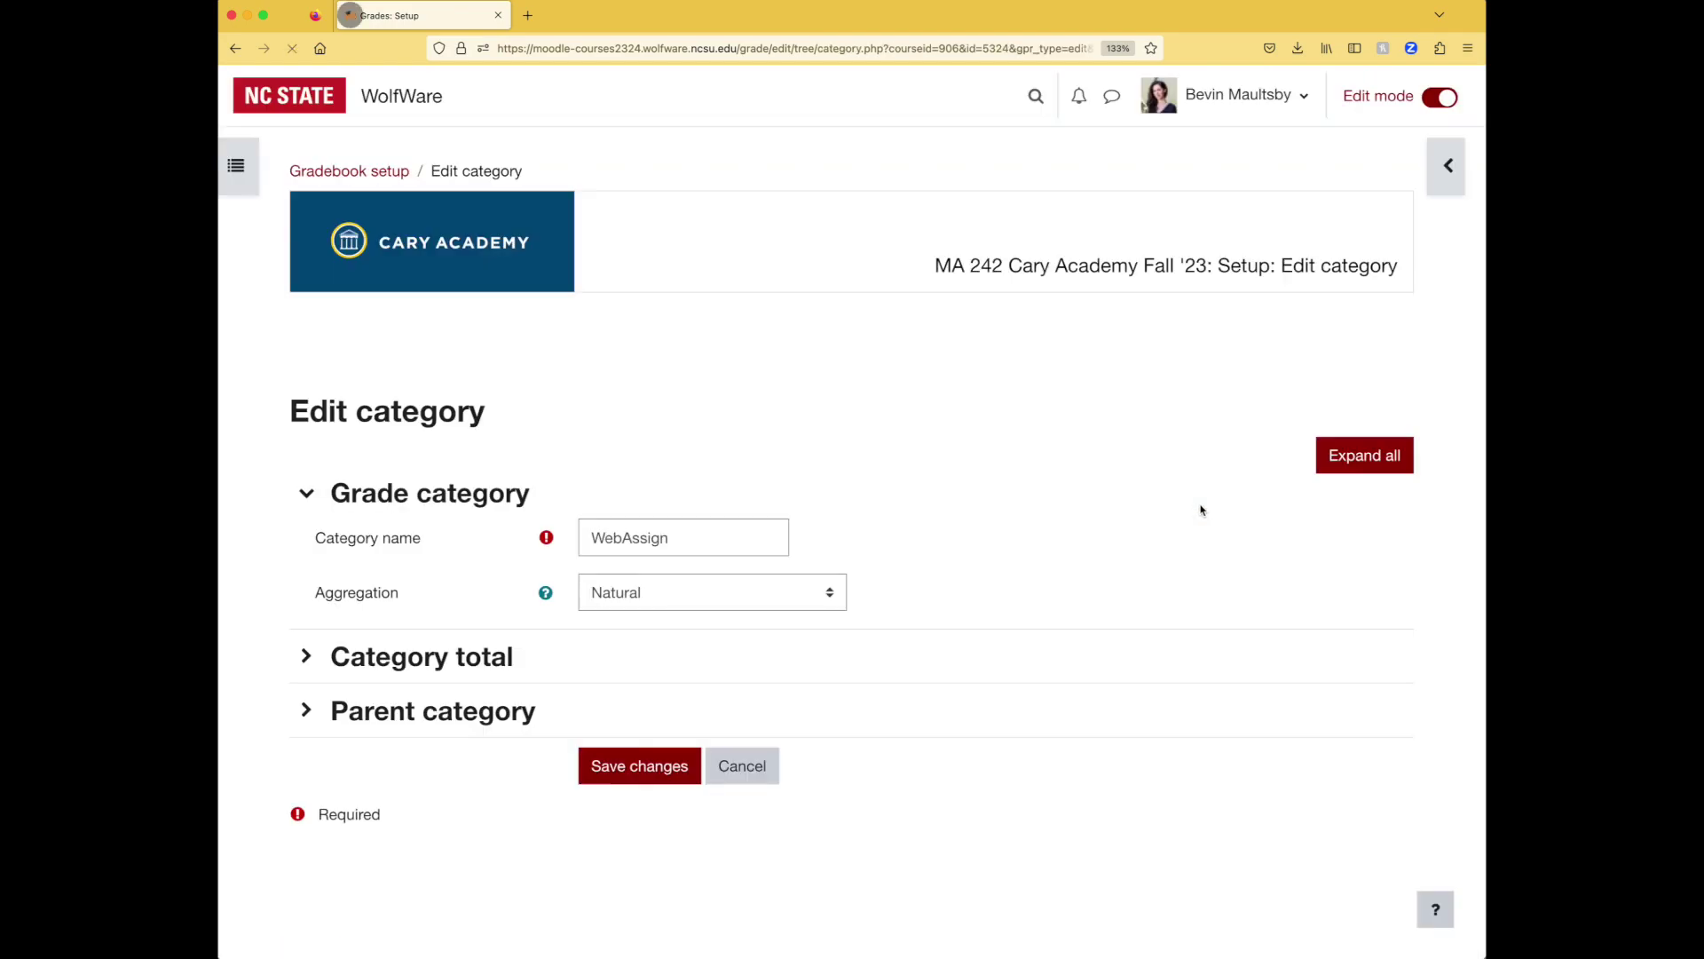
{"action": "left_click", "coordinate": [310, 636]}
{"action": "scroll", "coordinate": [541, 564], "scroll_direction": "down", "scroll_amount": 2}
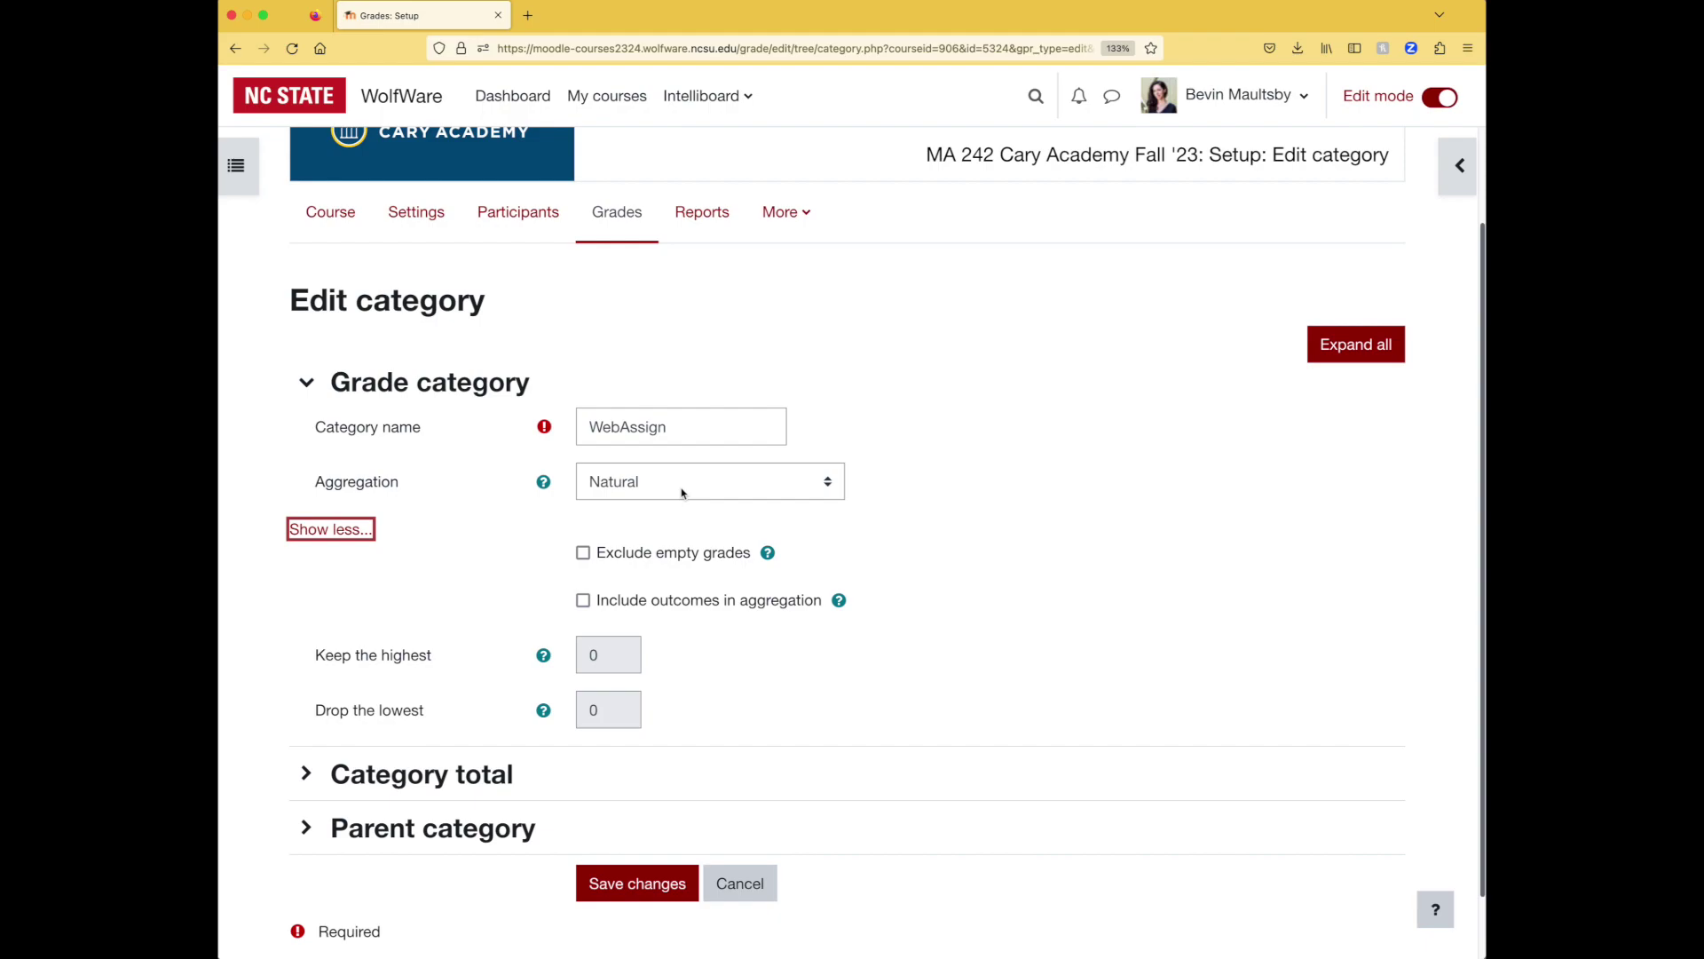
{"action": "left_click", "coordinate": [543, 485]}
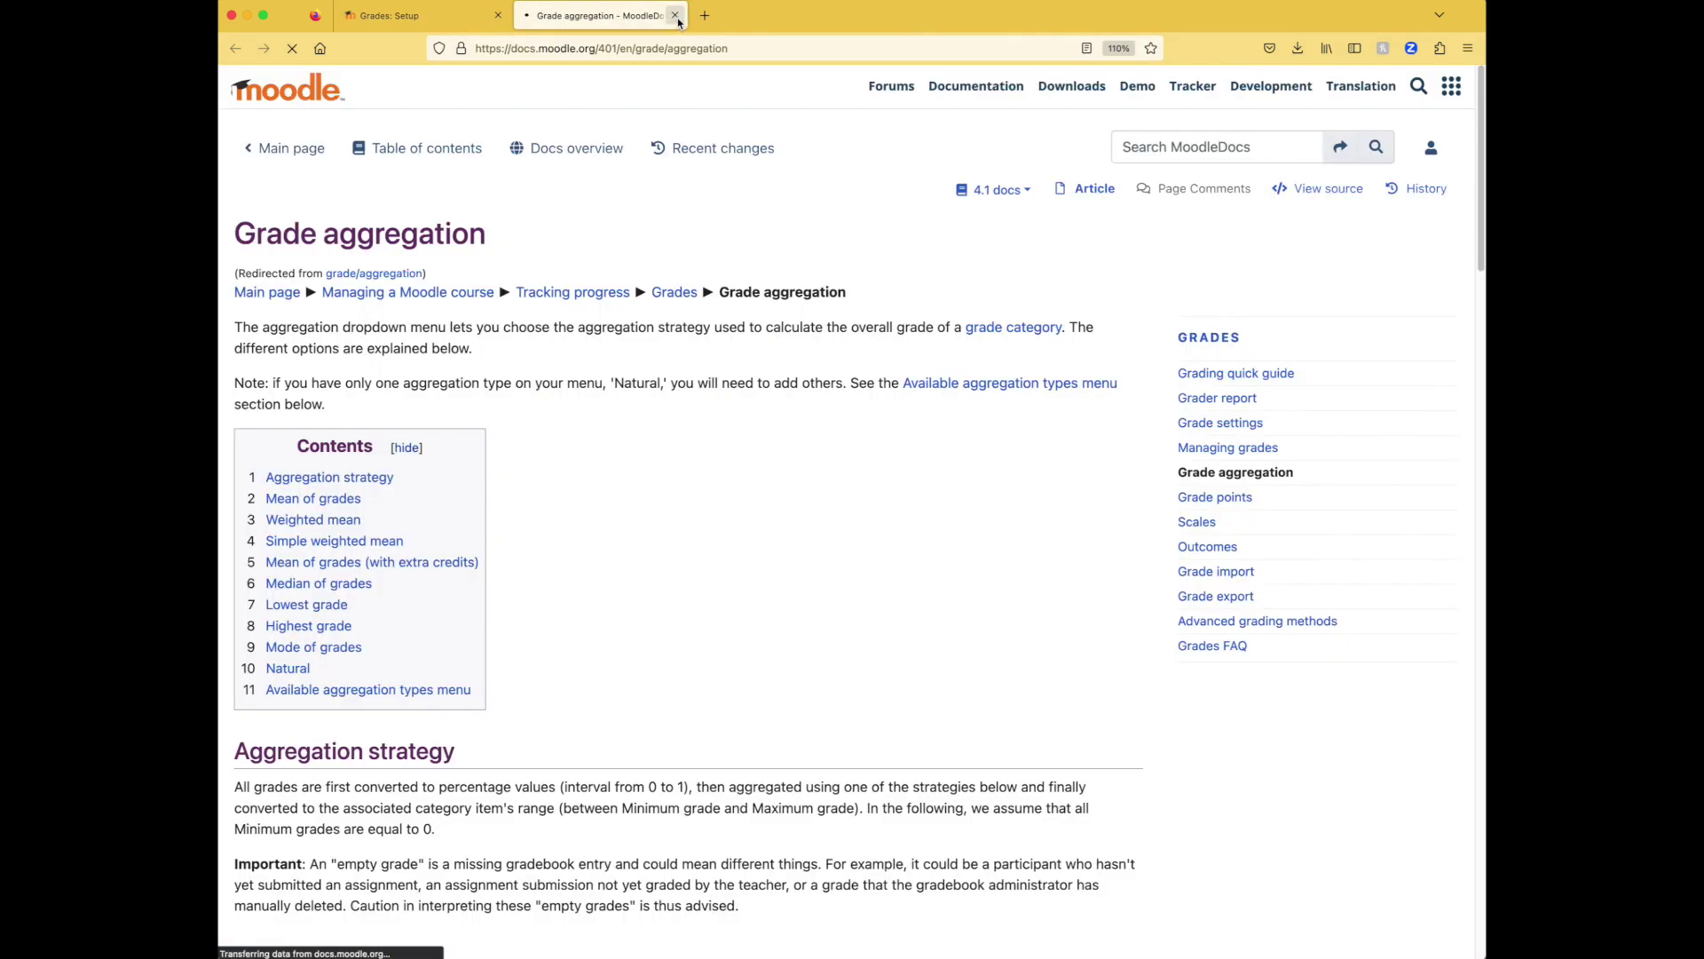
{"action": "left_click", "coordinate": [675, 15]}
{"action": "scroll", "coordinate": [959, 417], "scroll_direction": "down", "scroll_amount": 1}
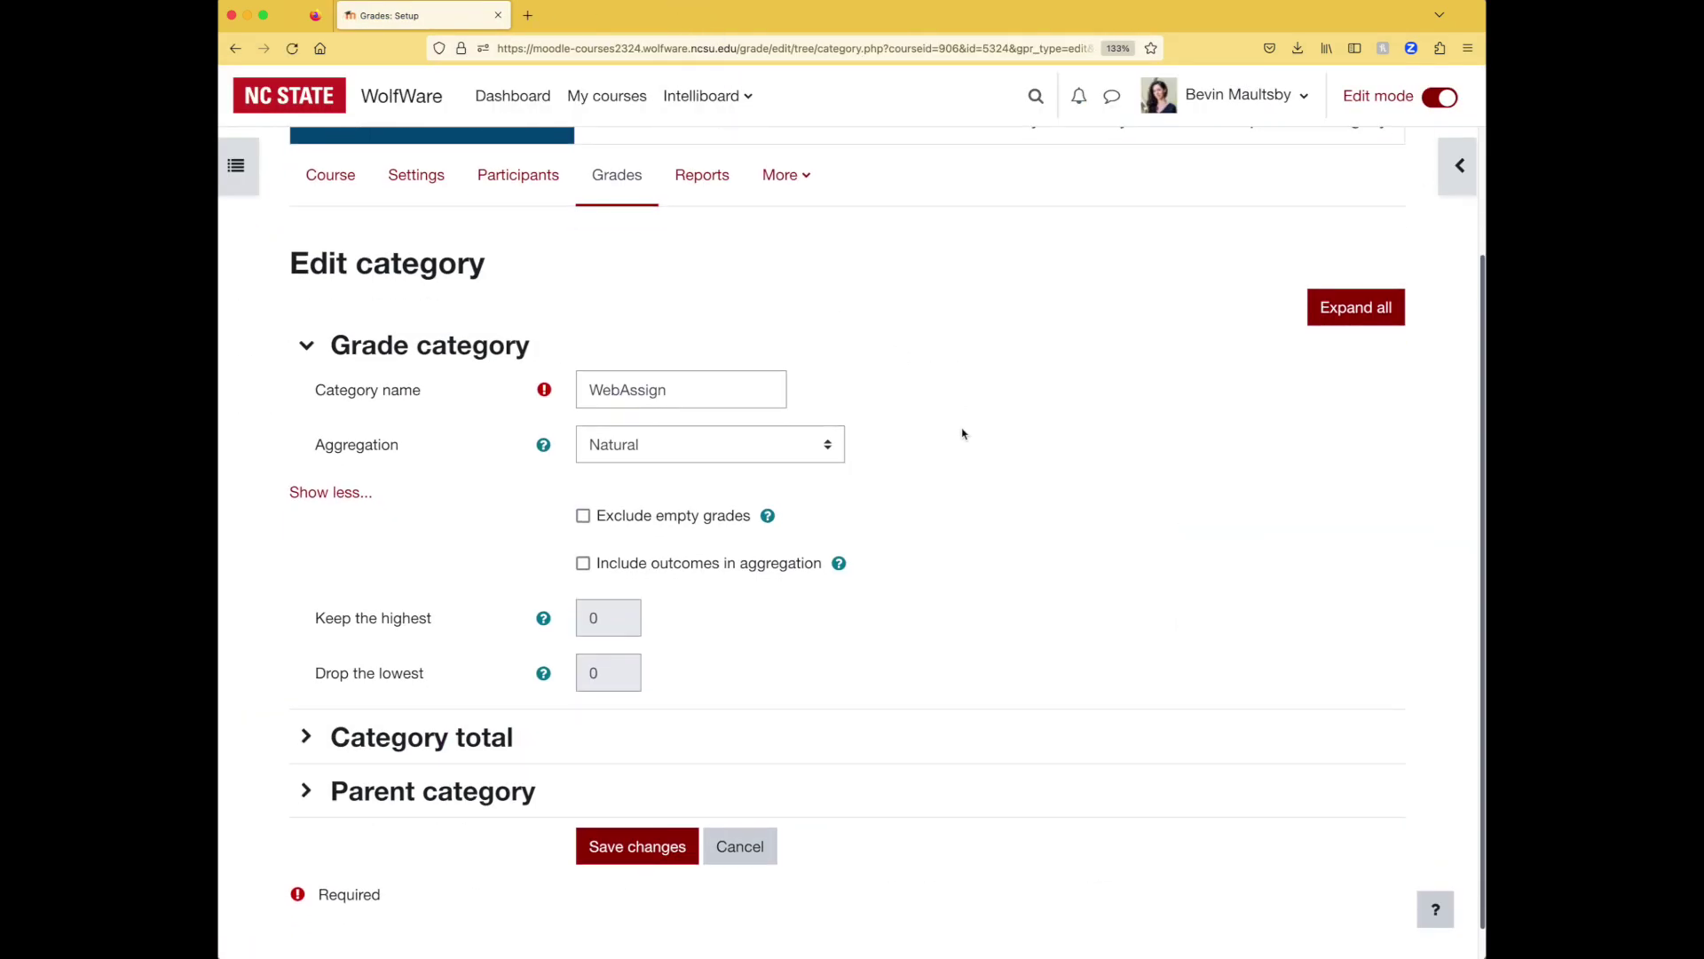
{"action": "scroll", "coordinate": [958, 448], "scroll_direction": "down", "scroll_amount": 1}
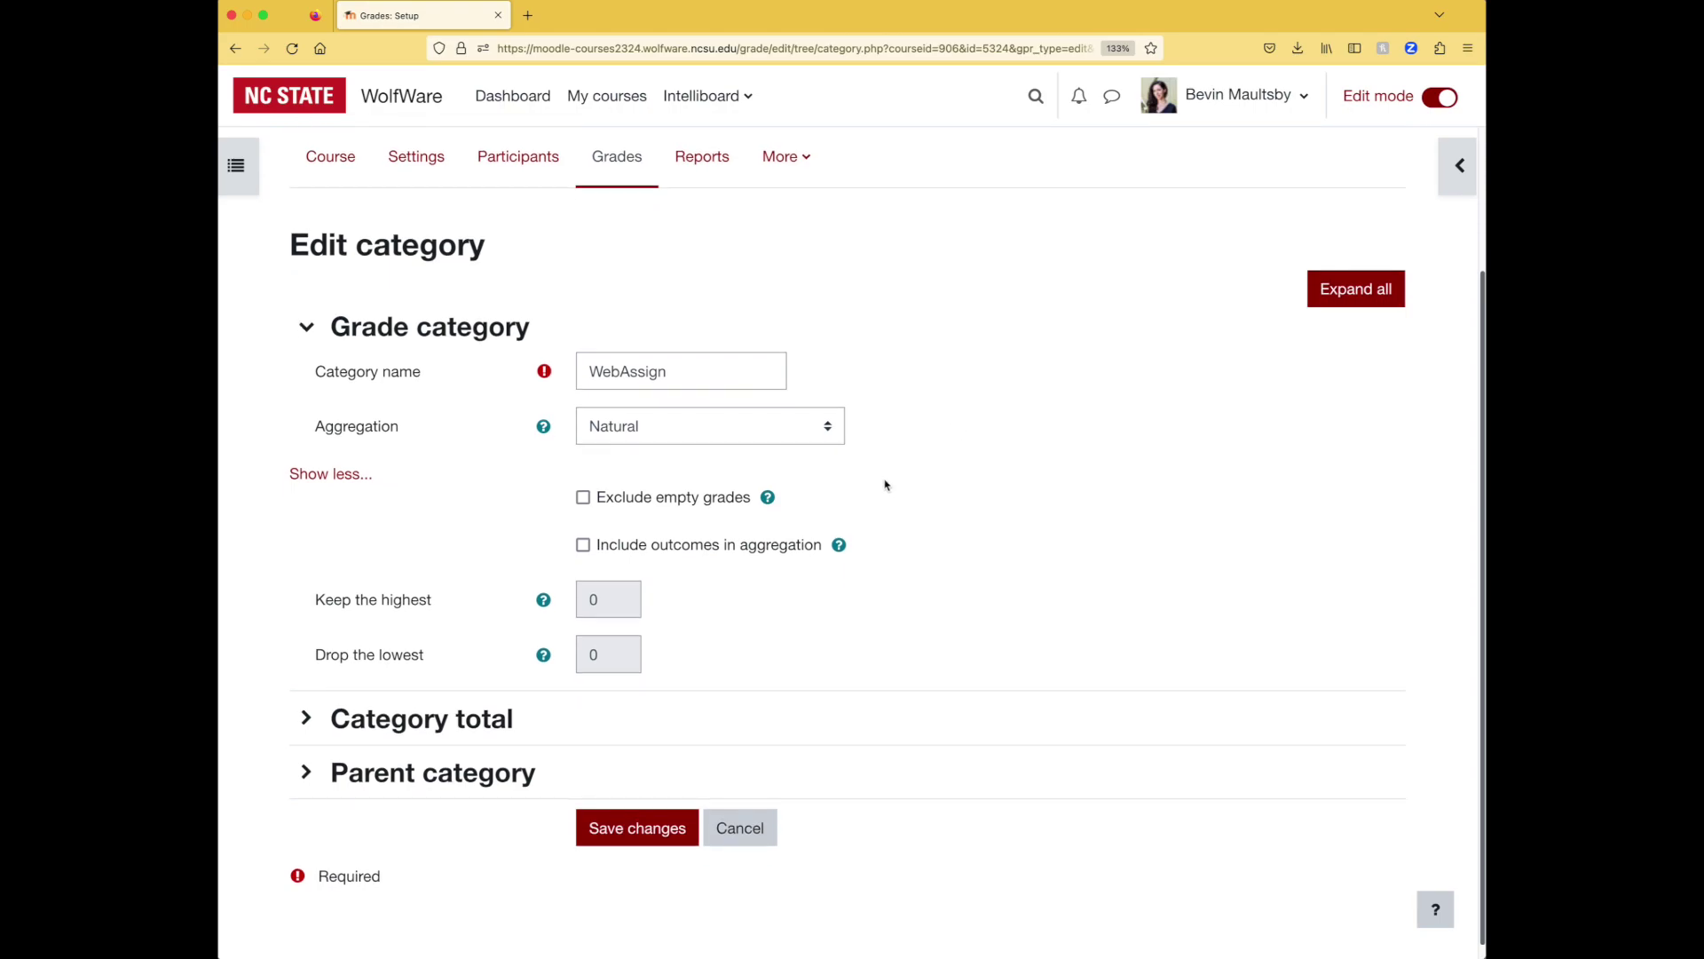
{"action": "left_click", "coordinate": [824, 435]}
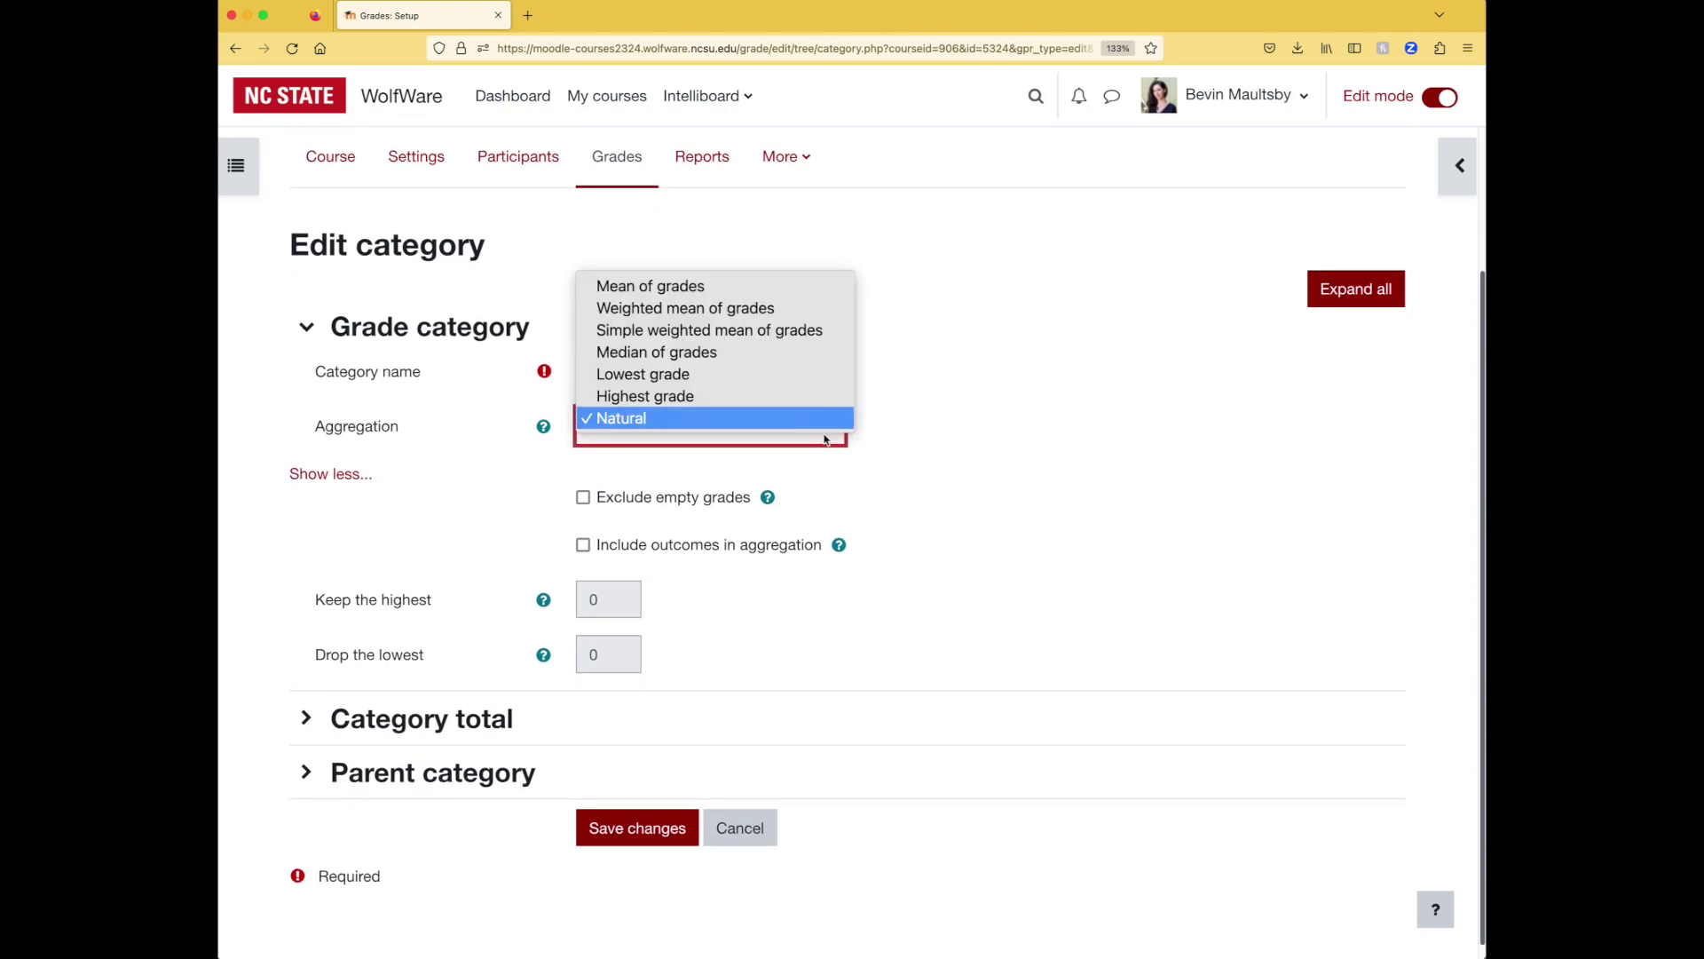
Set the WebAssign category aggregation to Simple weighted mean of grades and save
{"action": "left_click", "coordinate": [807, 340]}
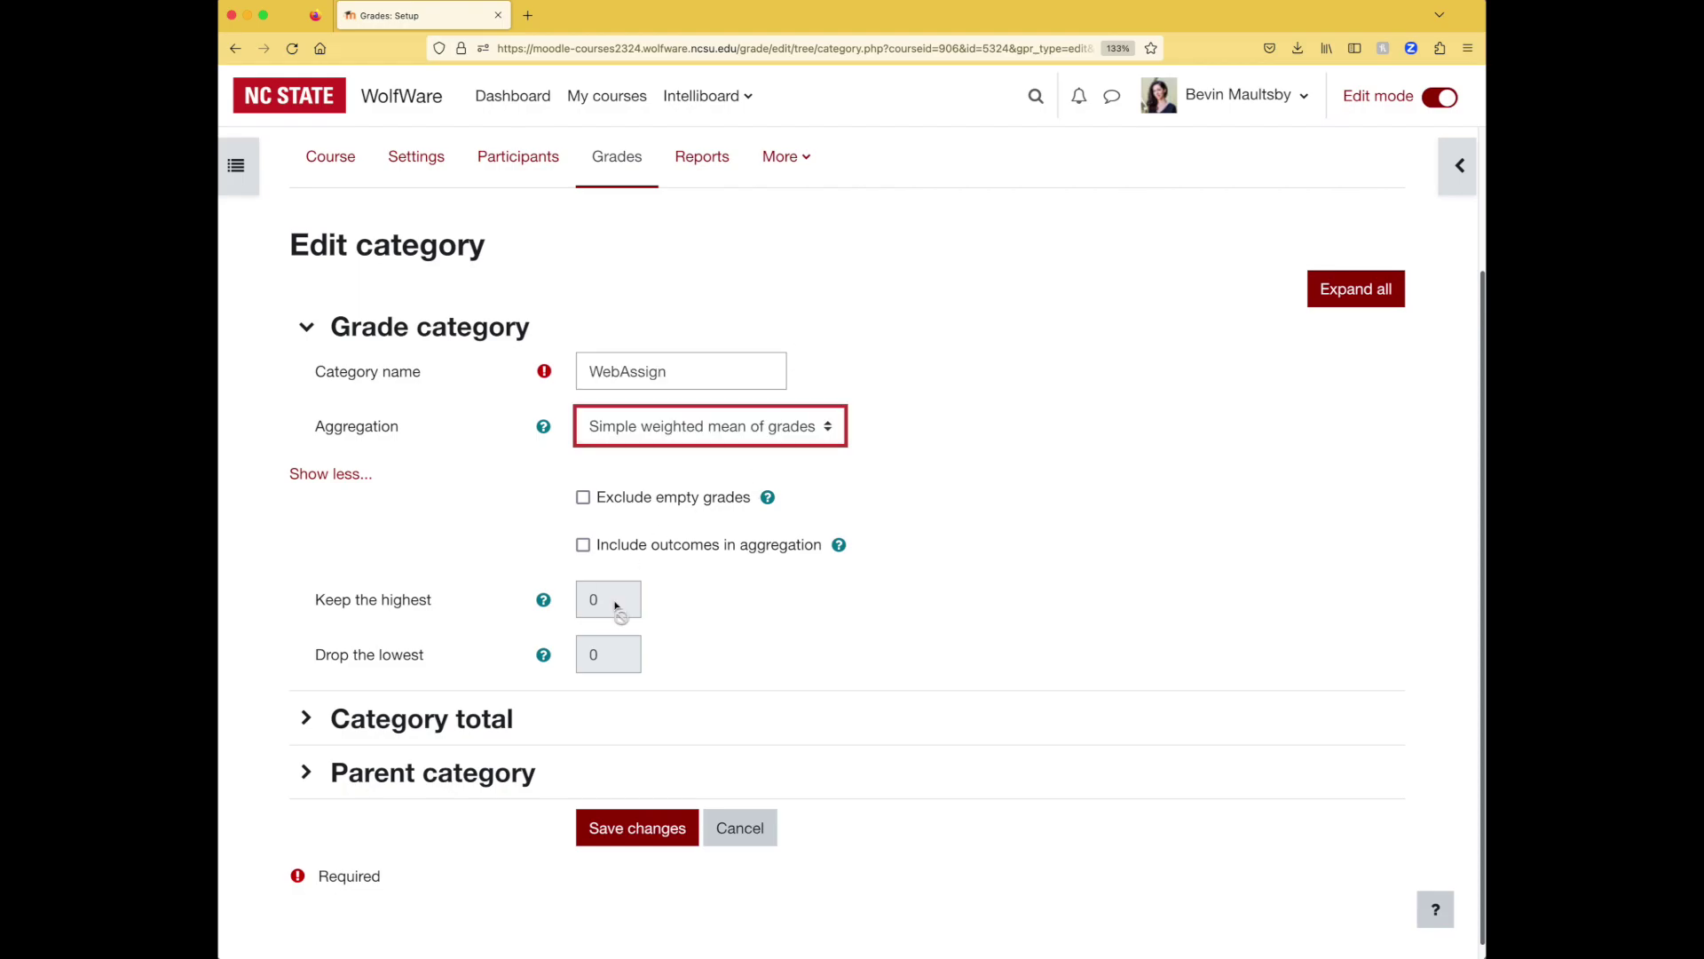
{"action": "left_click", "coordinate": [640, 845]}
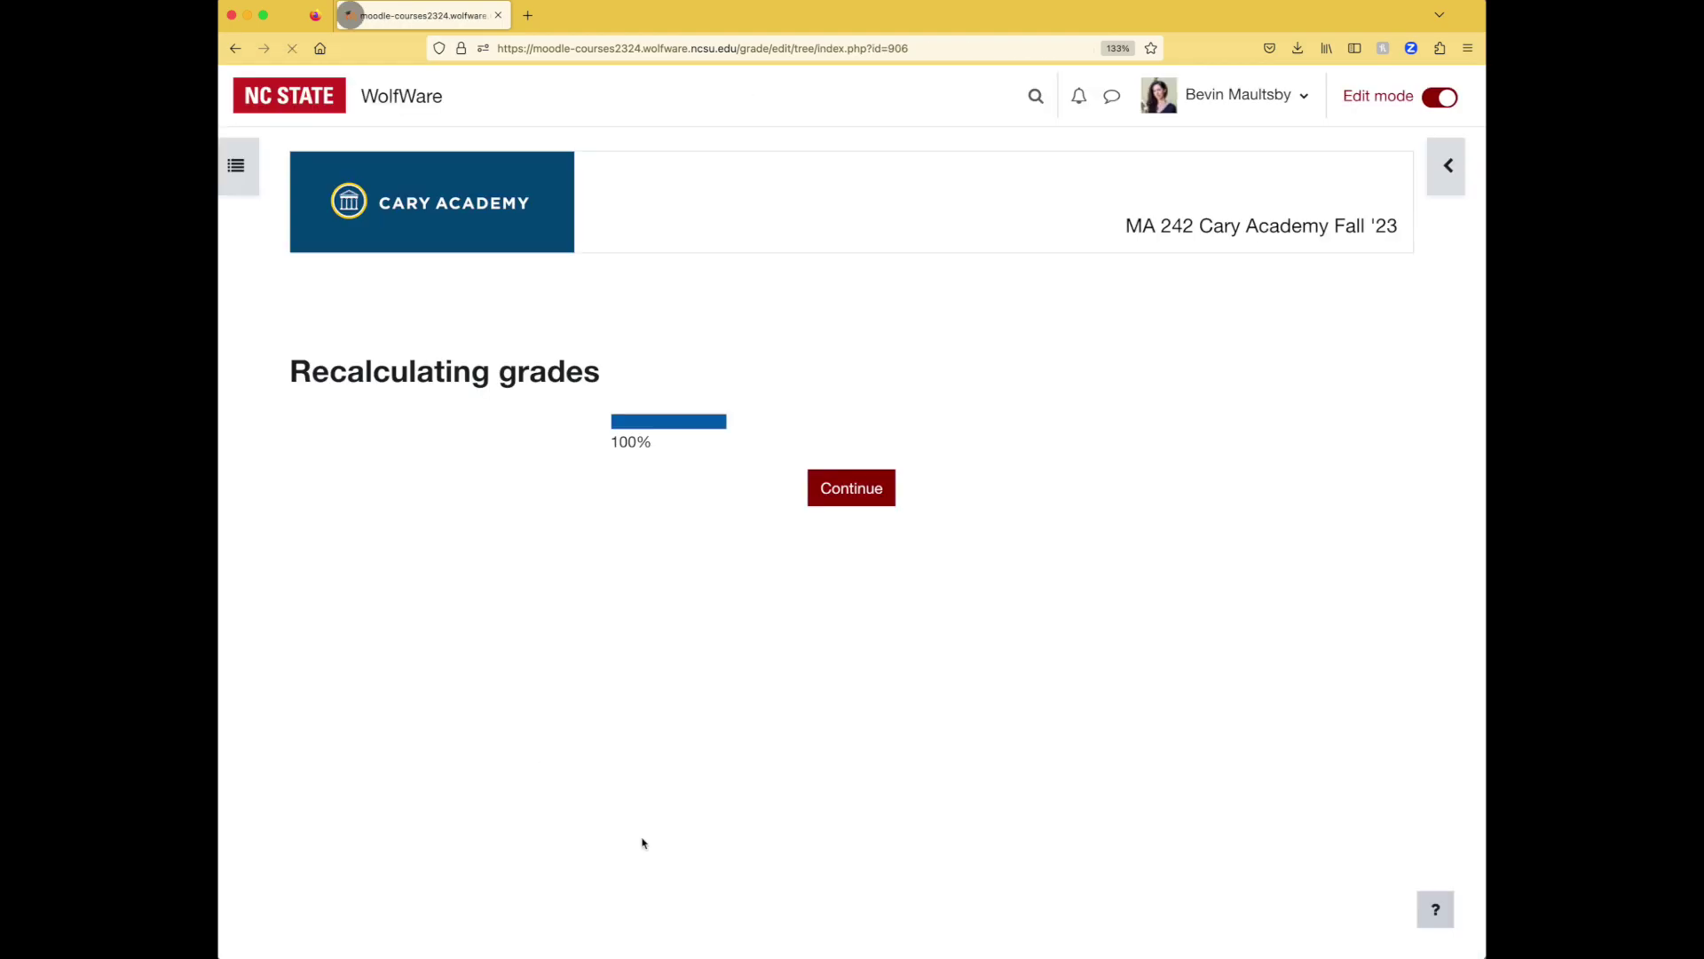
{"action": "left_click", "coordinate": [844, 487]}
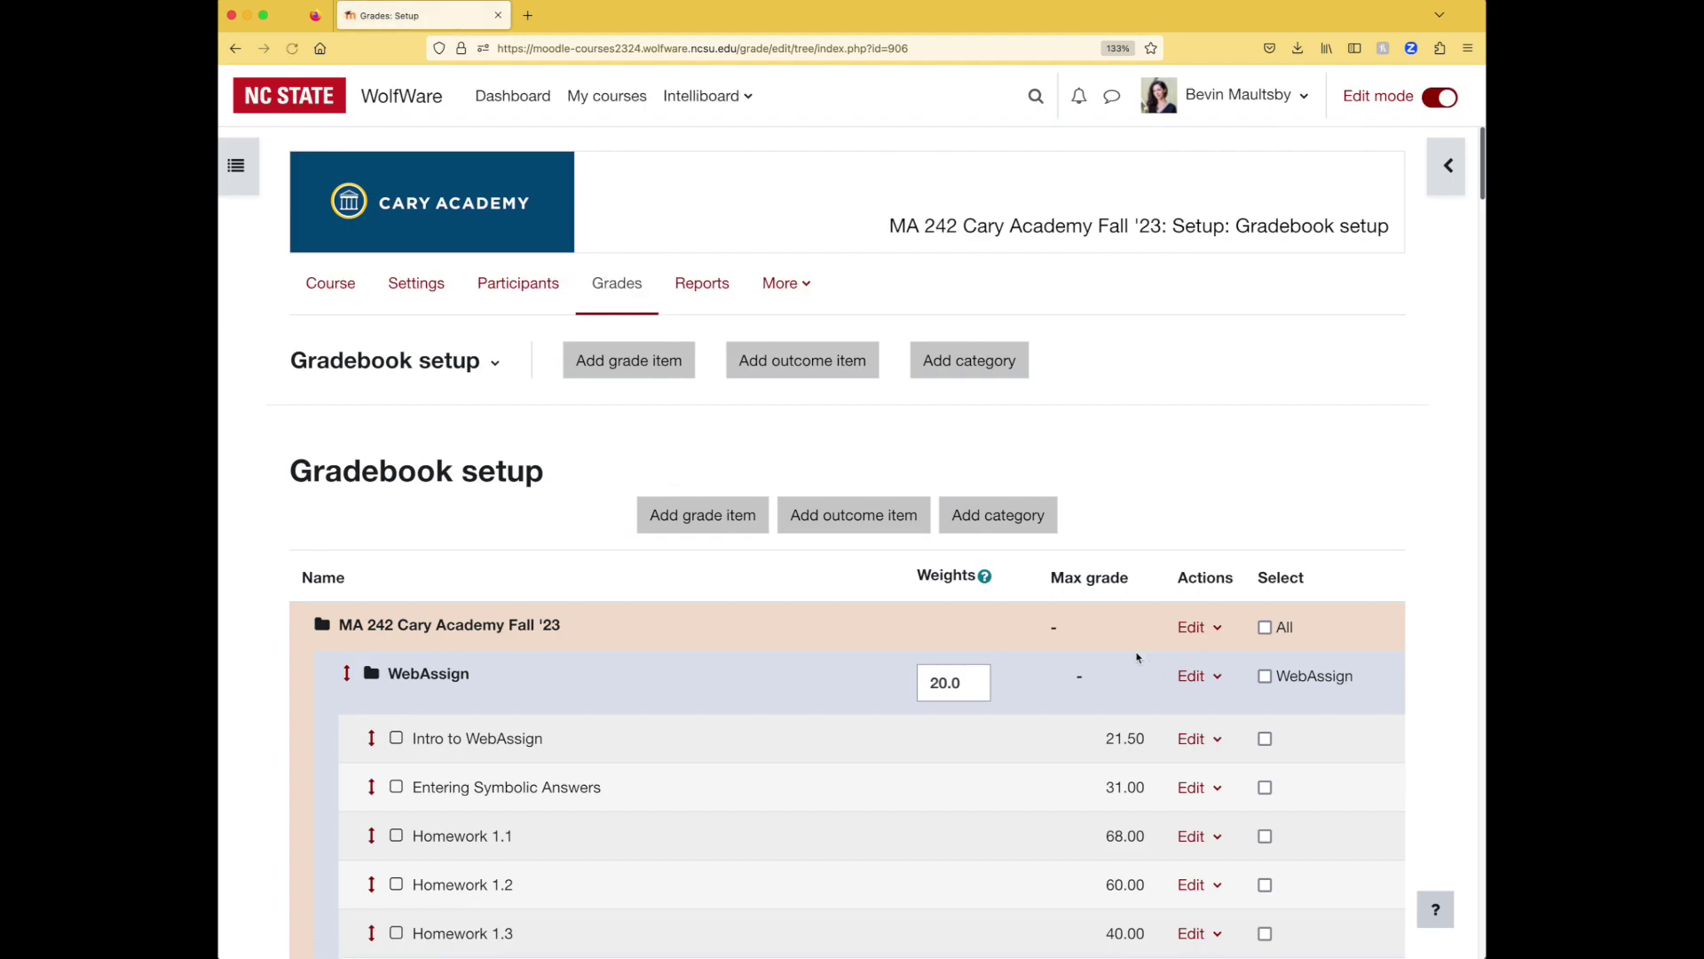
Set the WebAssign category to drop the lowest 3 grades and save
{"action": "left_click", "coordinate": [1191, 676]}
{"action": "left_click", "coordinate": [1198, 711]}
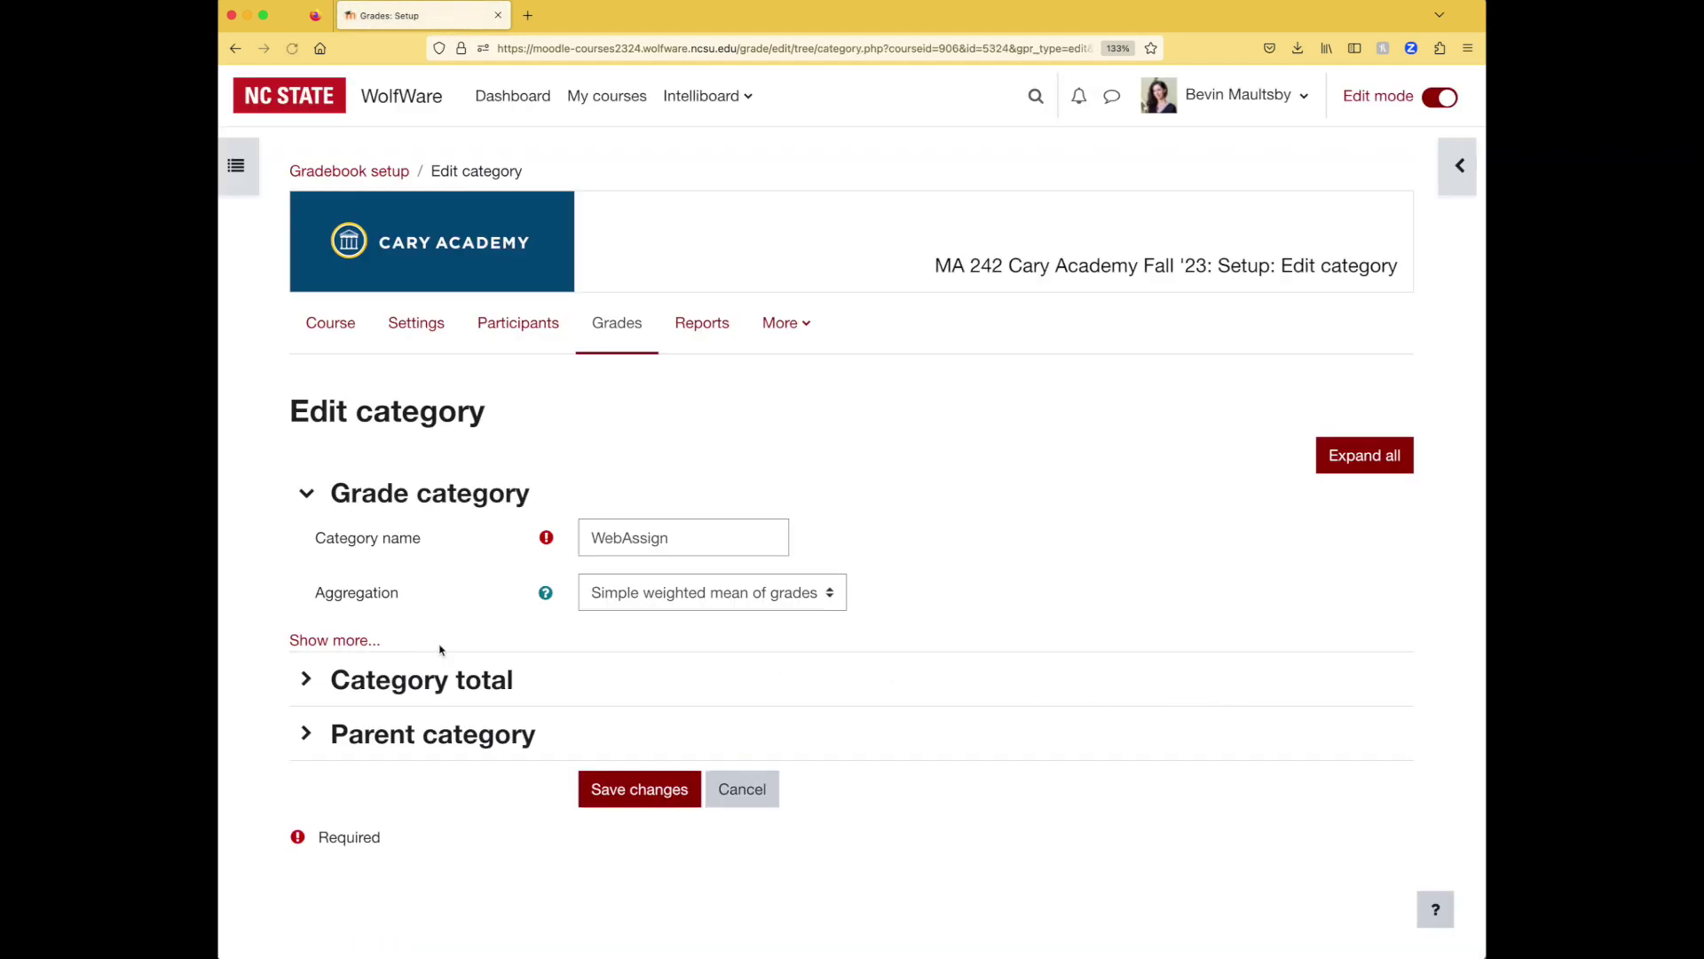
{"action": "left_click", "coordinate": [329, 640]}
{"action": "scroll", "coordinate": [473, 636], "scroll_direction": "down", "scroll_amount": 2}
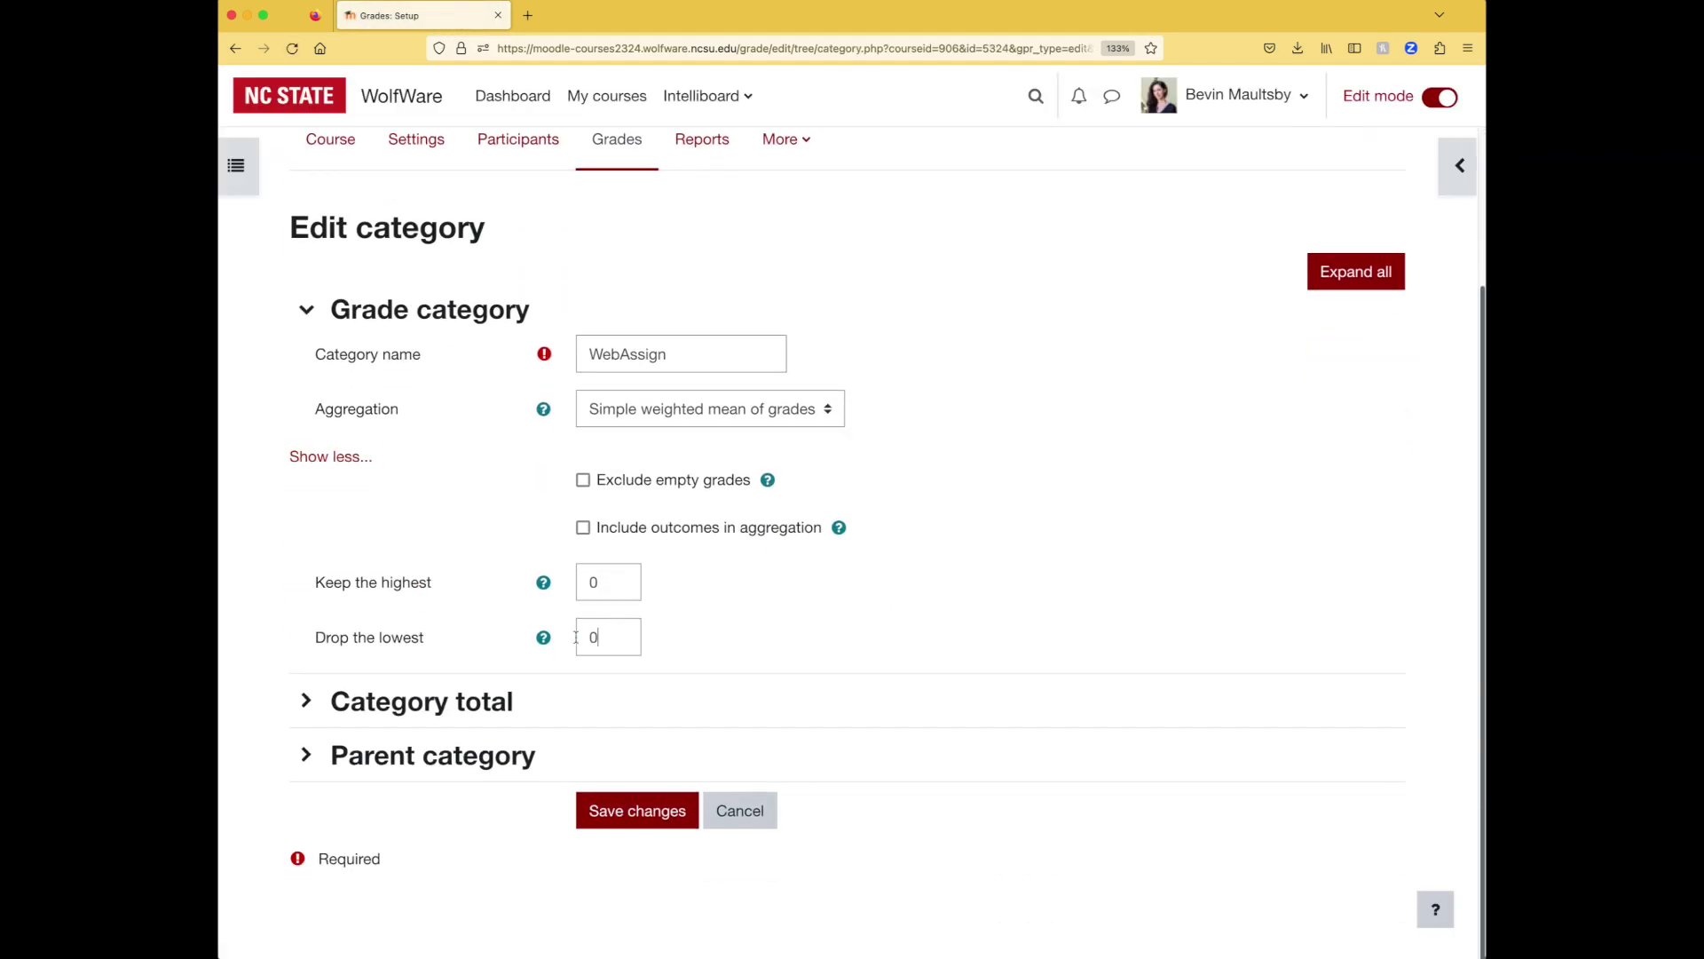
{"action": "double_click", "coordinate": [613, 638]}
{"action": "type", "text": "3"}
{"action": "left_click", "coordinate": [753, 644]}
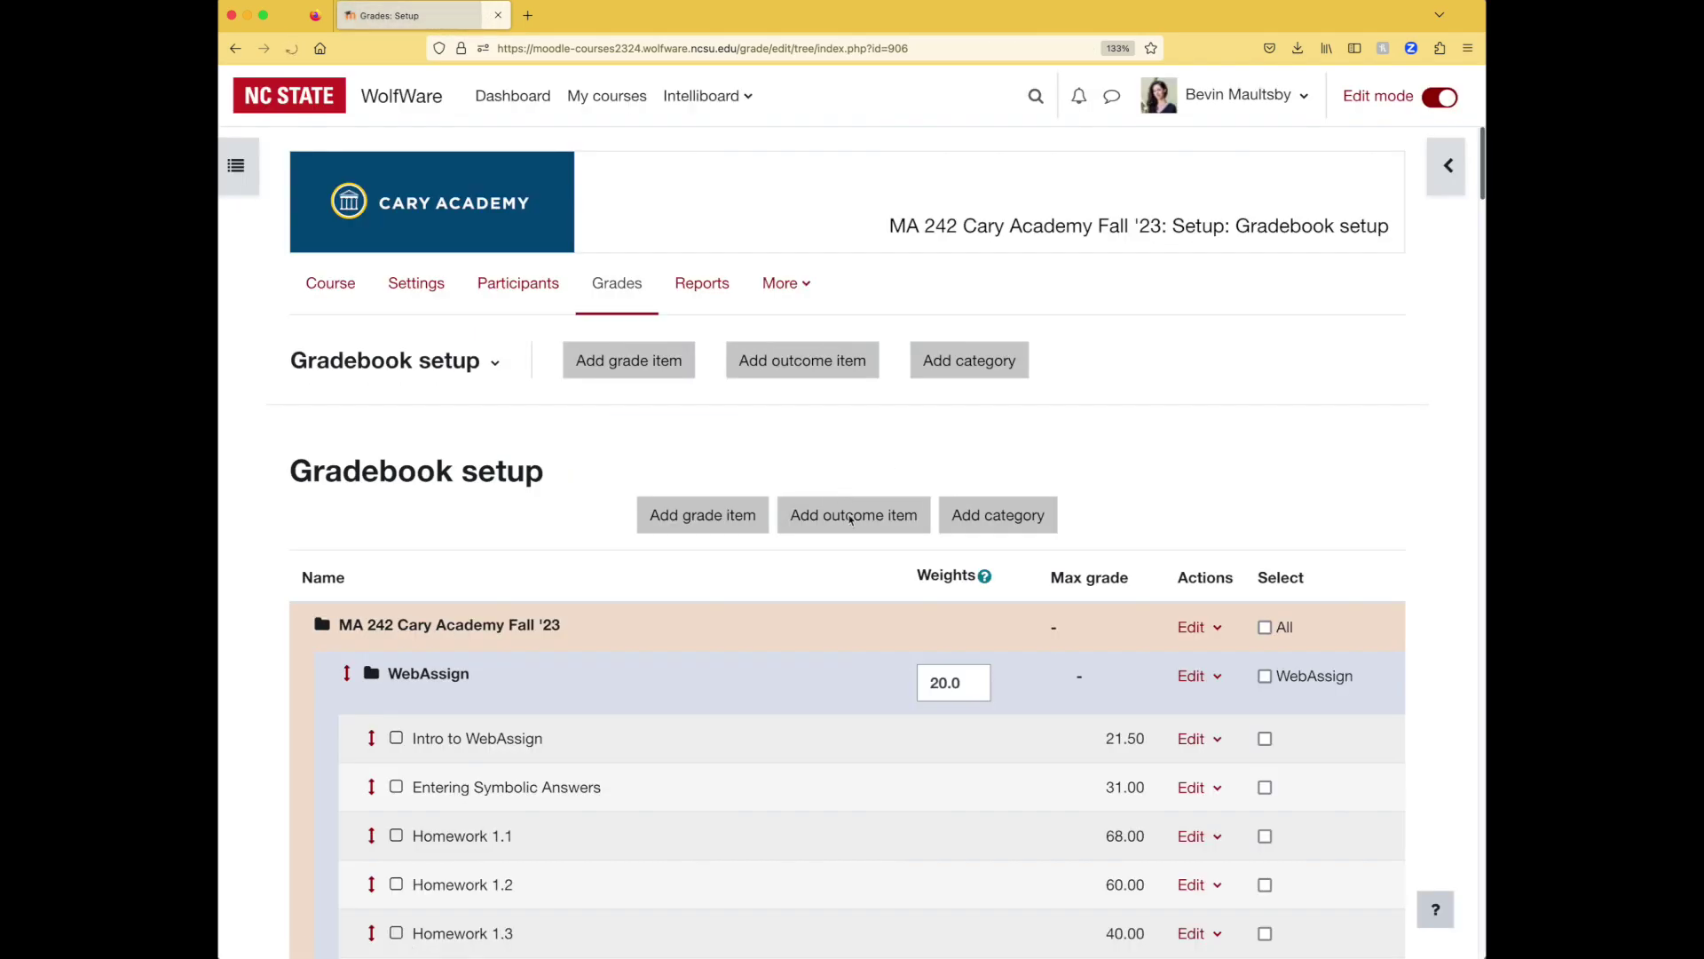
{"action": "scroll", "coordinate": [848, 573], "scroll_direction": "down", "scroll_amount": 1}
{"action": "scroll", "coordinate": [848, 572], "scroll_direction": "down", "scroll_amount": 5}
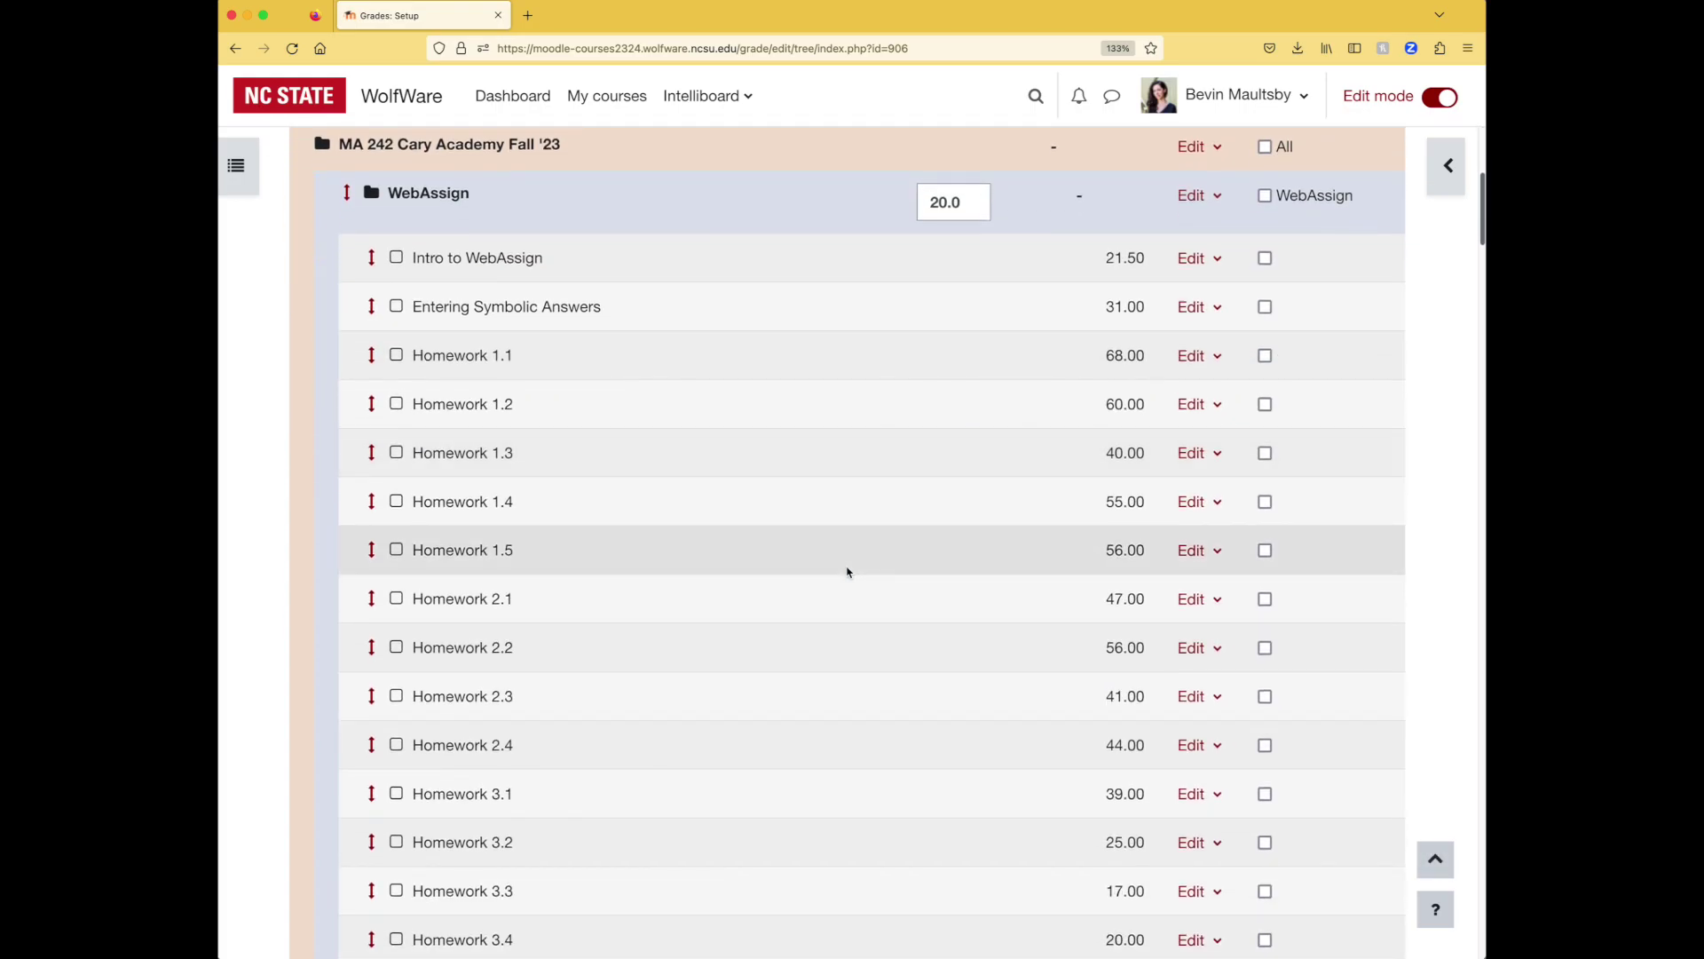
{"action": "scroll", "coordinate": [847, 573], "scroll_direction": "down", "scroll_amount": 9}
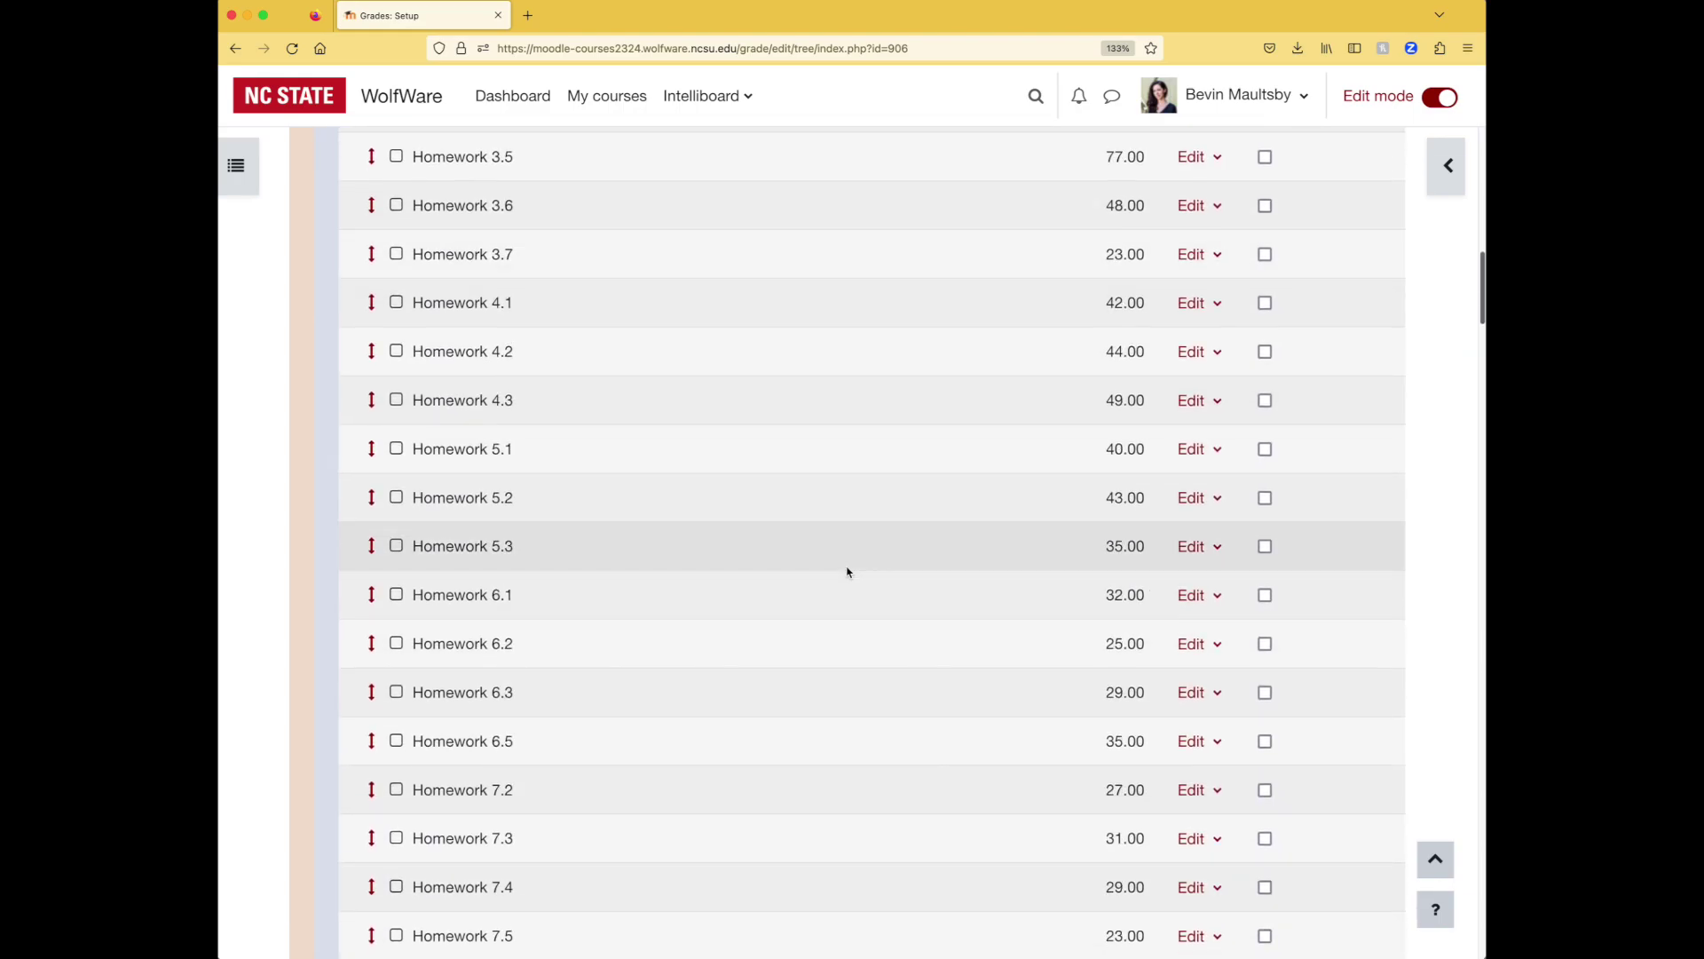
{"action": "scroll", "coordinate": [976, 444], "scroll_direction": "up", "scroll_amount": 3}
{"action": "left_click_drag", "start_coordinate": [1158, 380], "coordinate": [522, 370]}
{"action": "left_click_drag", "start_coordinate": [1154, 477], "coordinate": [578, 479]}
{"action": "left_click", "coordinate": [606, 482]}
{"action": "scroll", "coordinate": [612, 488], "scroll_direction": "down", "scroll_amount": 10}
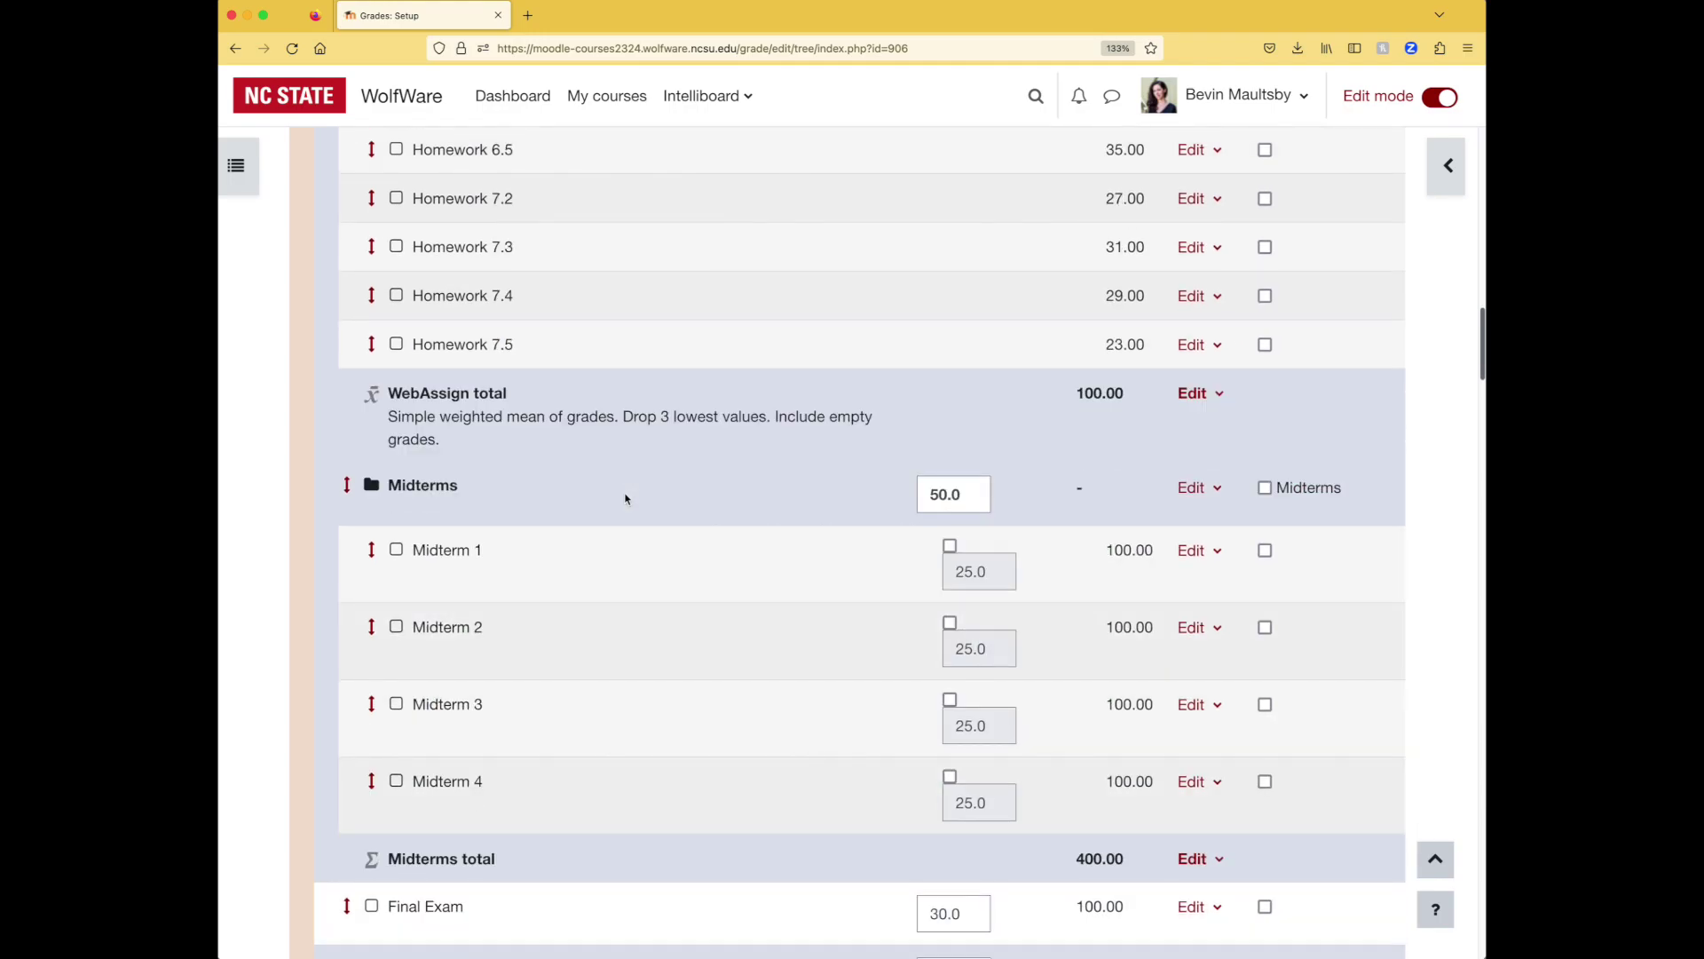
{"action": "scroll", "coordinate": [625, 499], "scroll_direction": "up", "scroll_amount": 20}
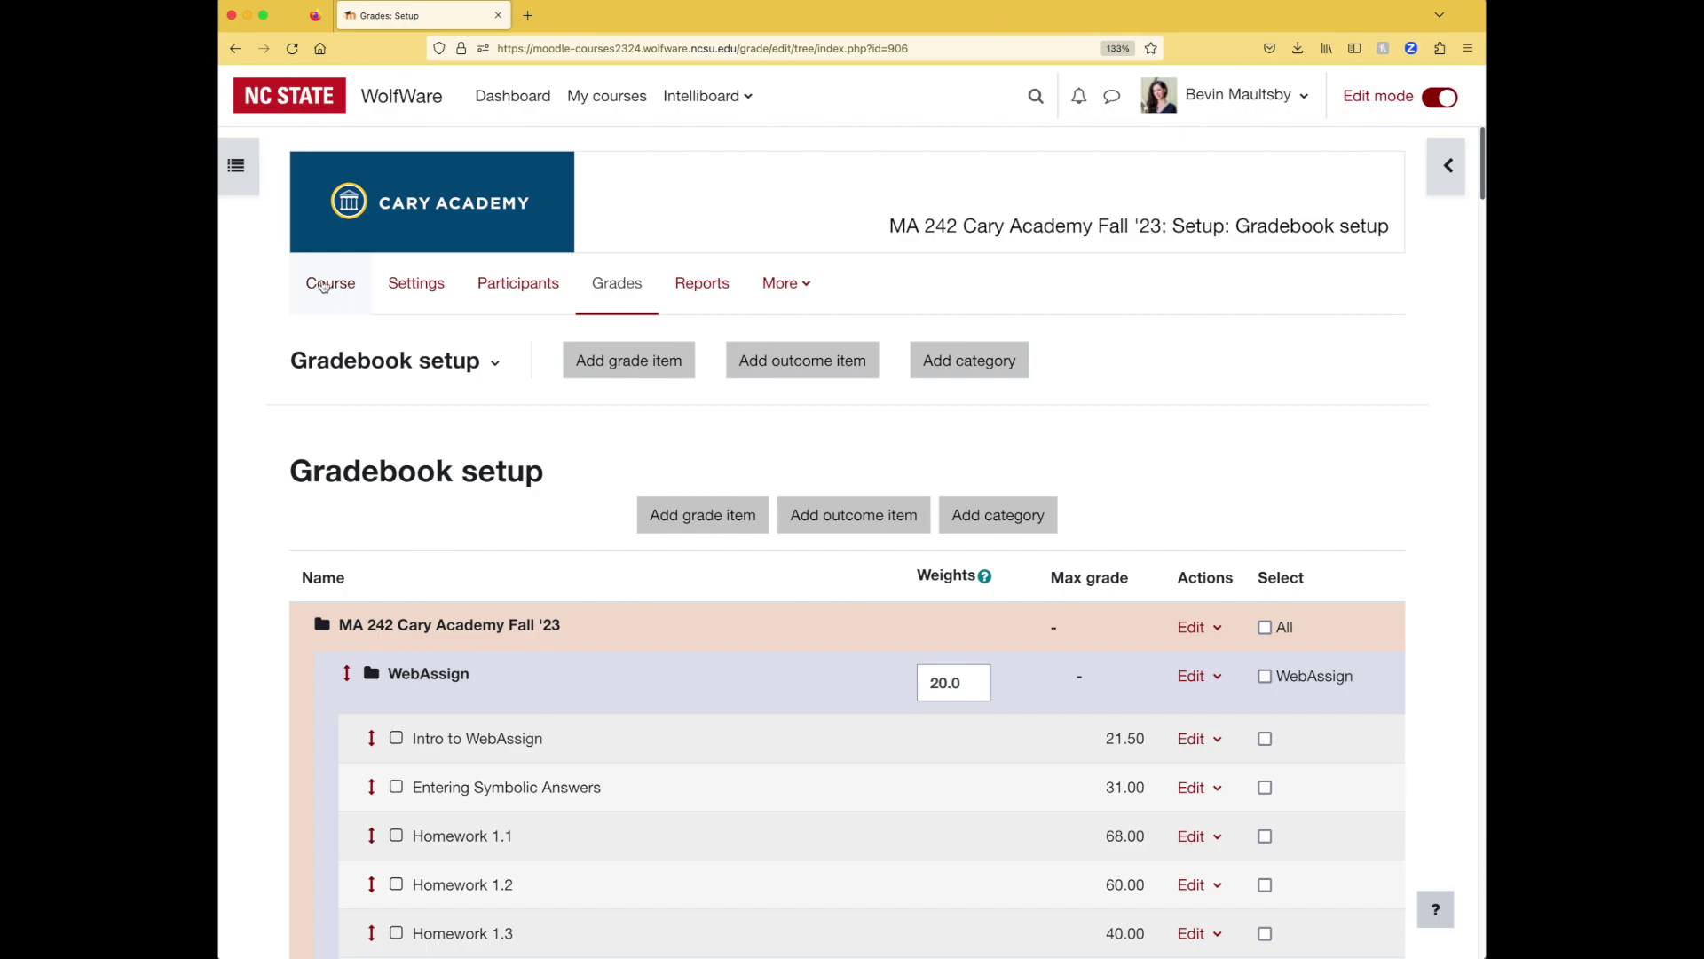
Sign in to WebAssign and list all assignments for past class MA 242, section 651
{"action": "left_click", "coordinate": [325, 285]}
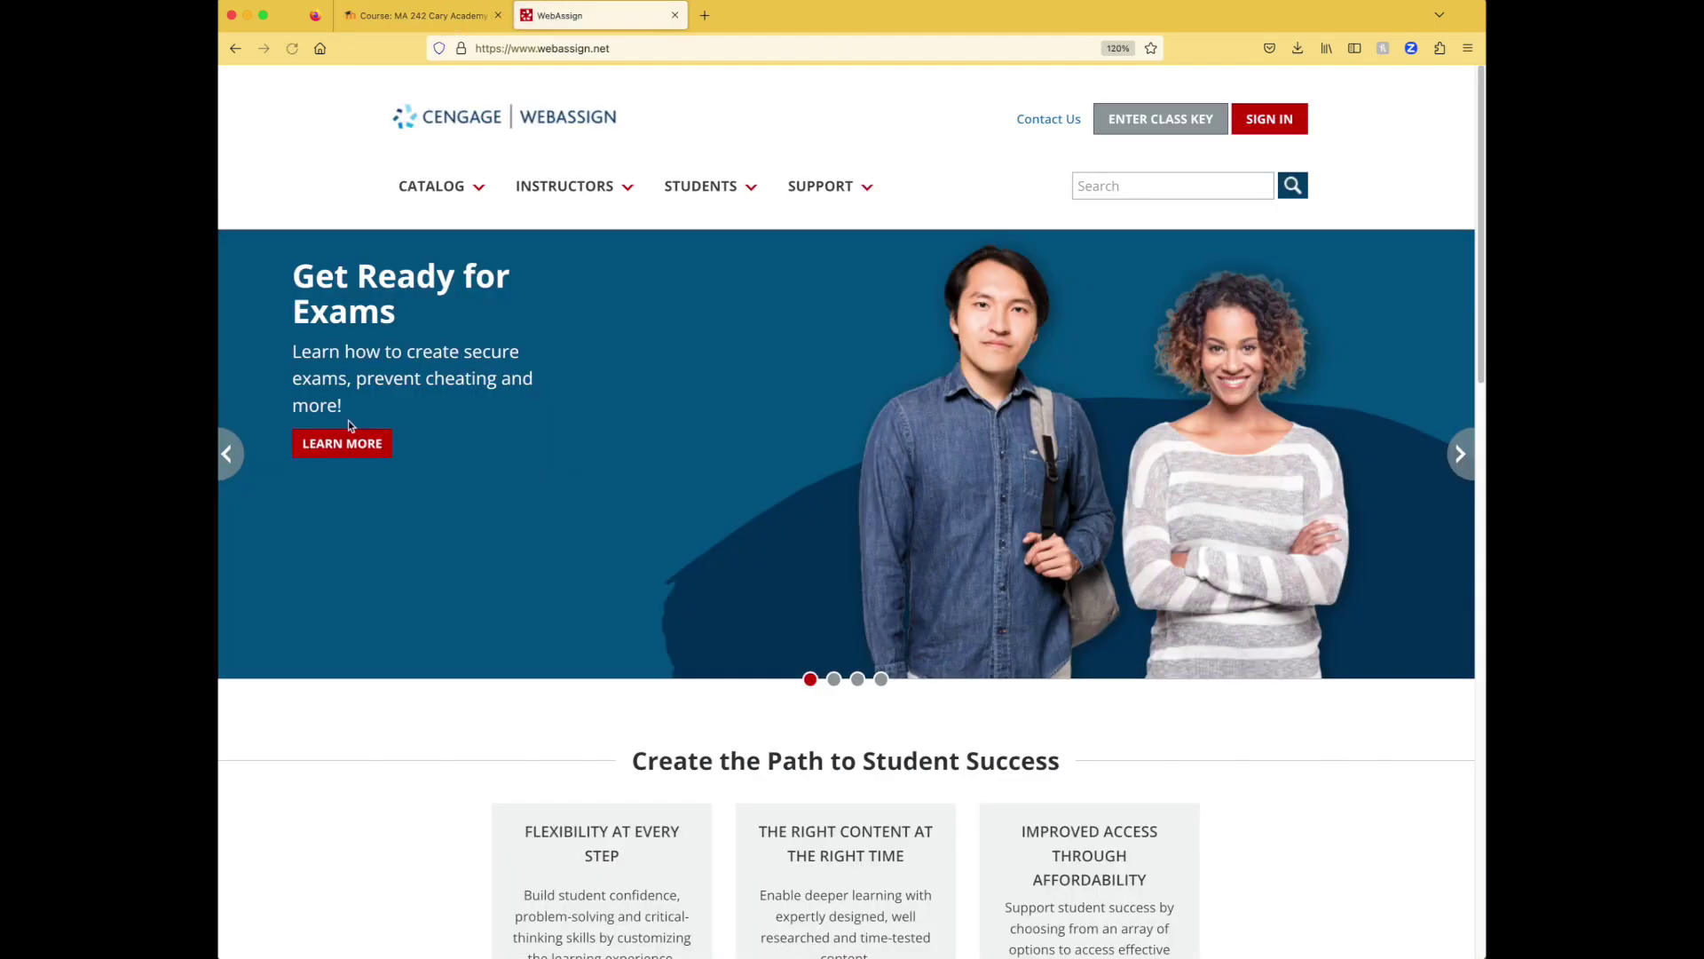
{"action": "left_click", "coordinate": [1244, 130]}
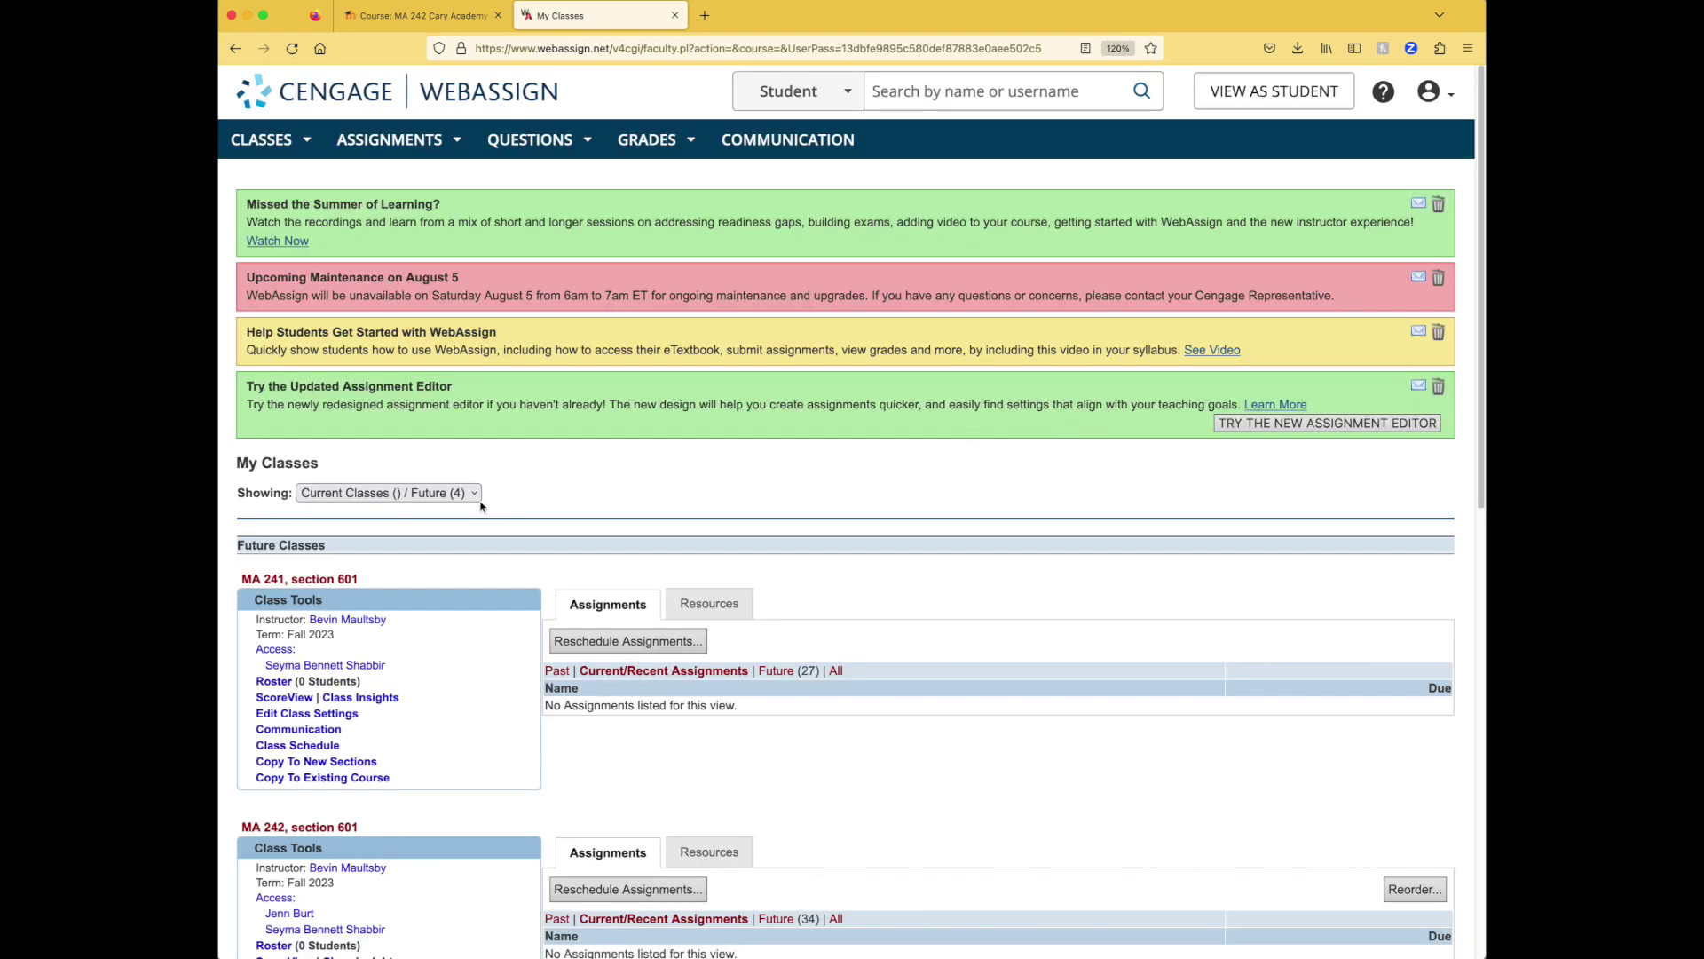
{"action": "left_click", "coordinate": [467, 498]}
{"action": "left_click", "coordinate": [341, 471]}
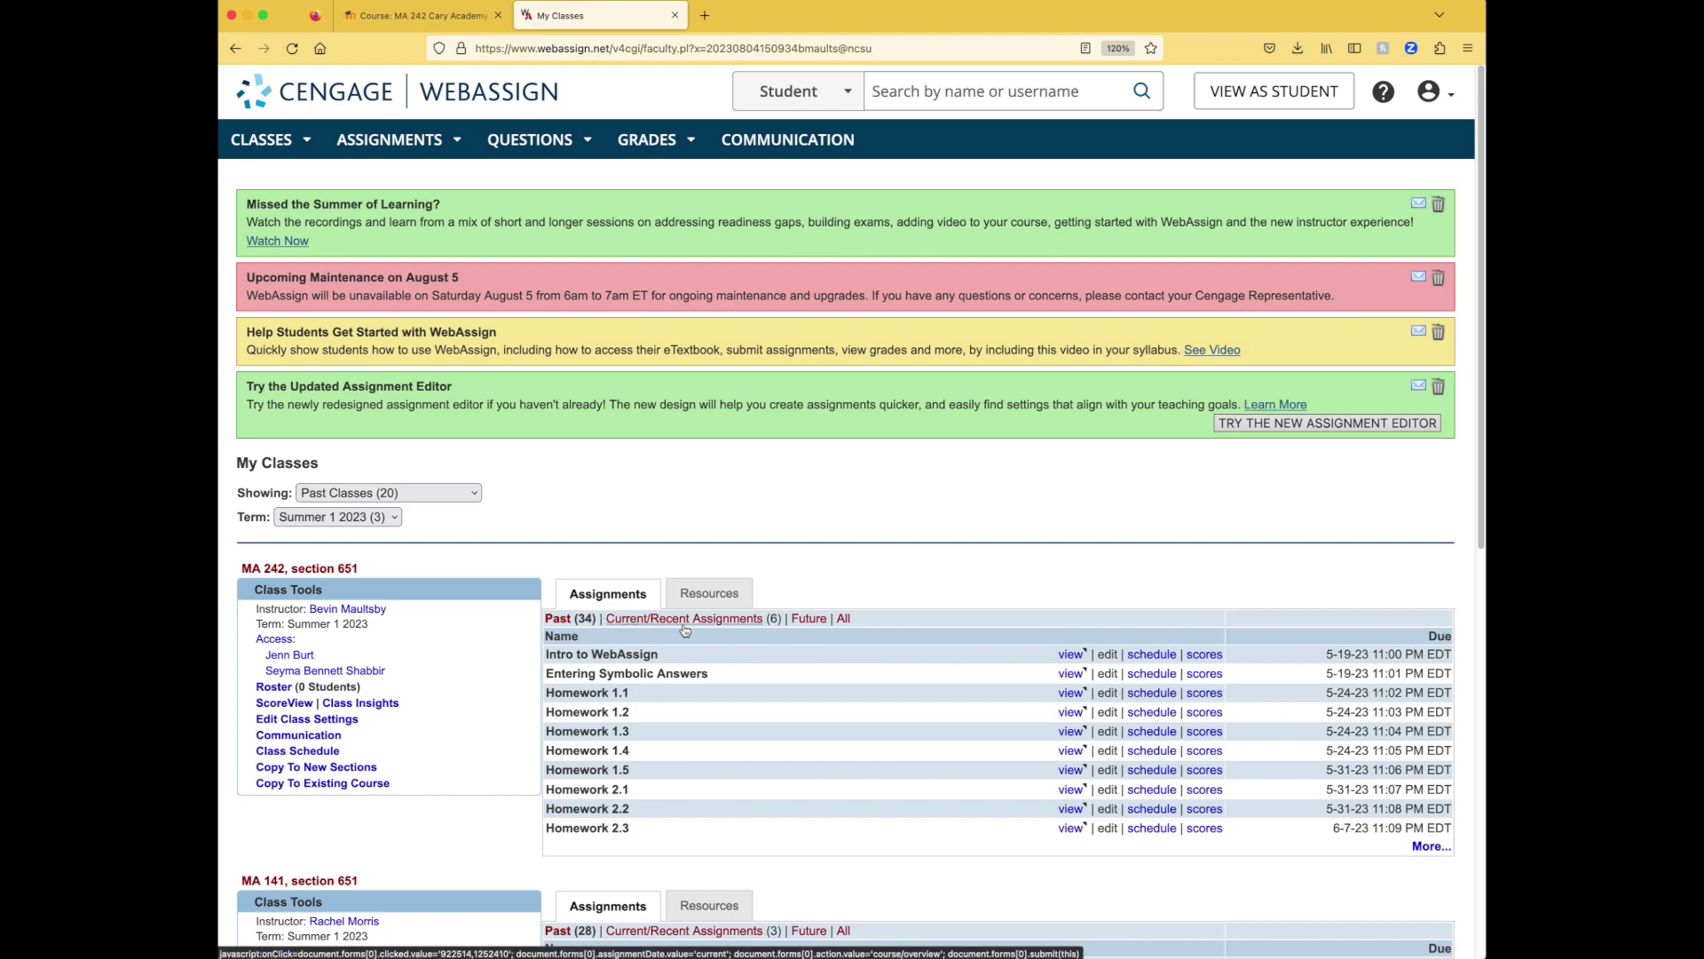
{"action": "left_click", "coordinate": [842, 621]}
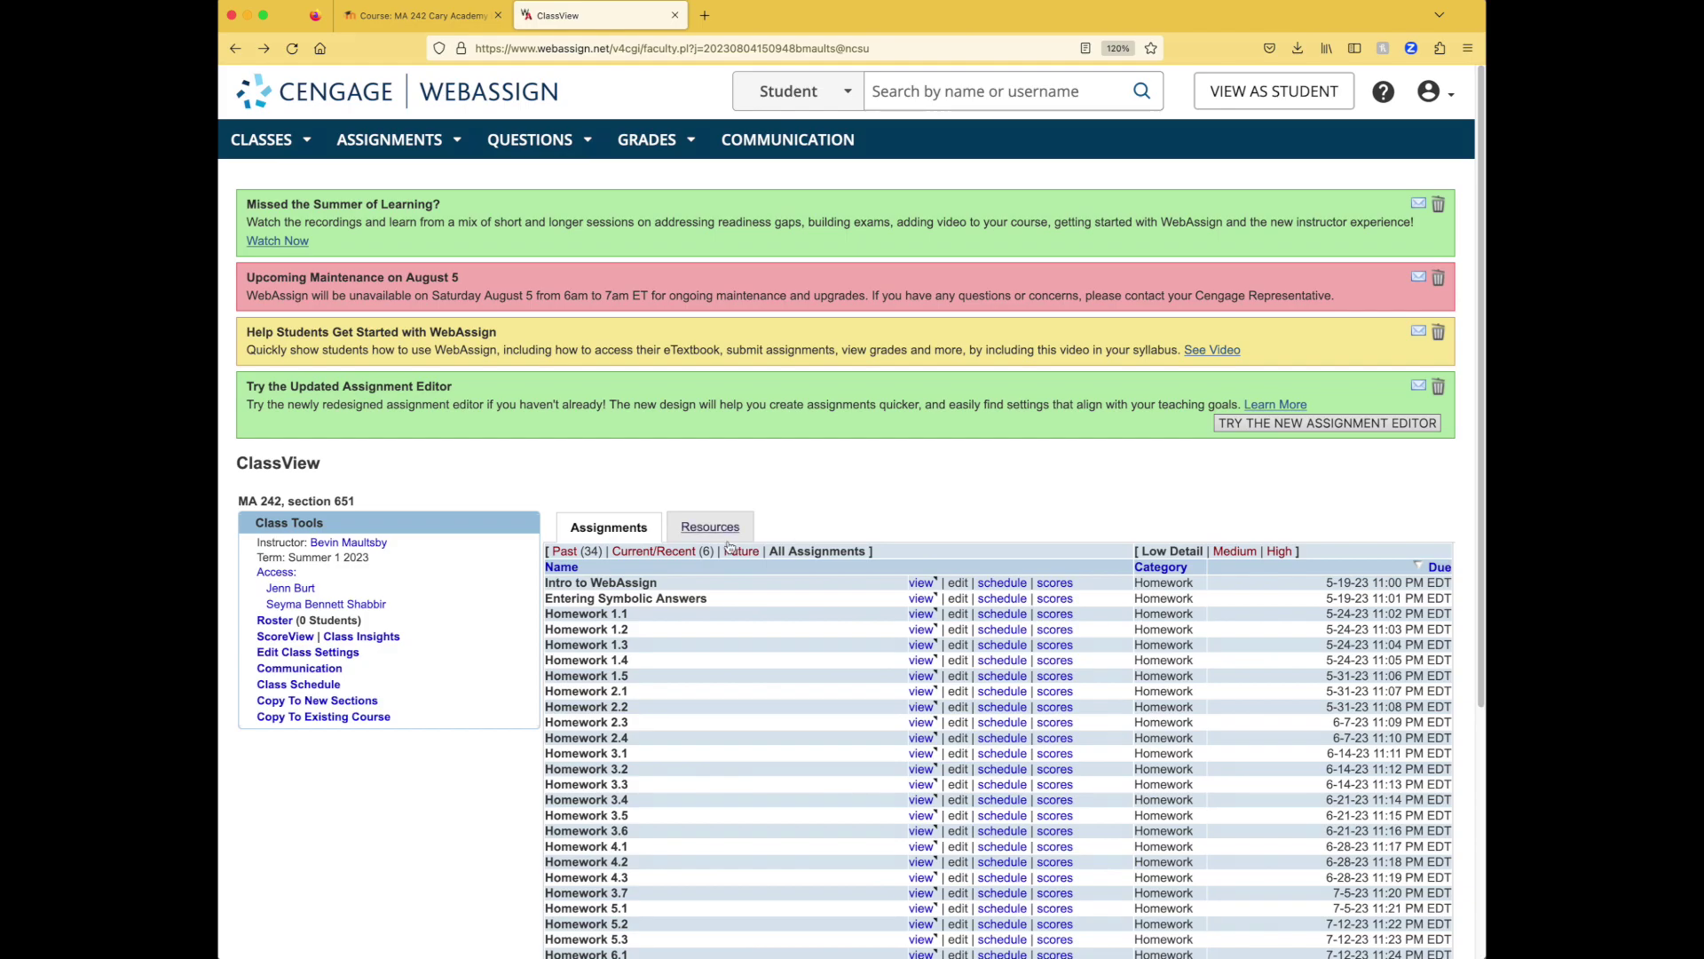
Open Class Scores from the GRADES menu to see the 1252.5 total points available
{"action": "left_click", "coordinate": [647, 139]}
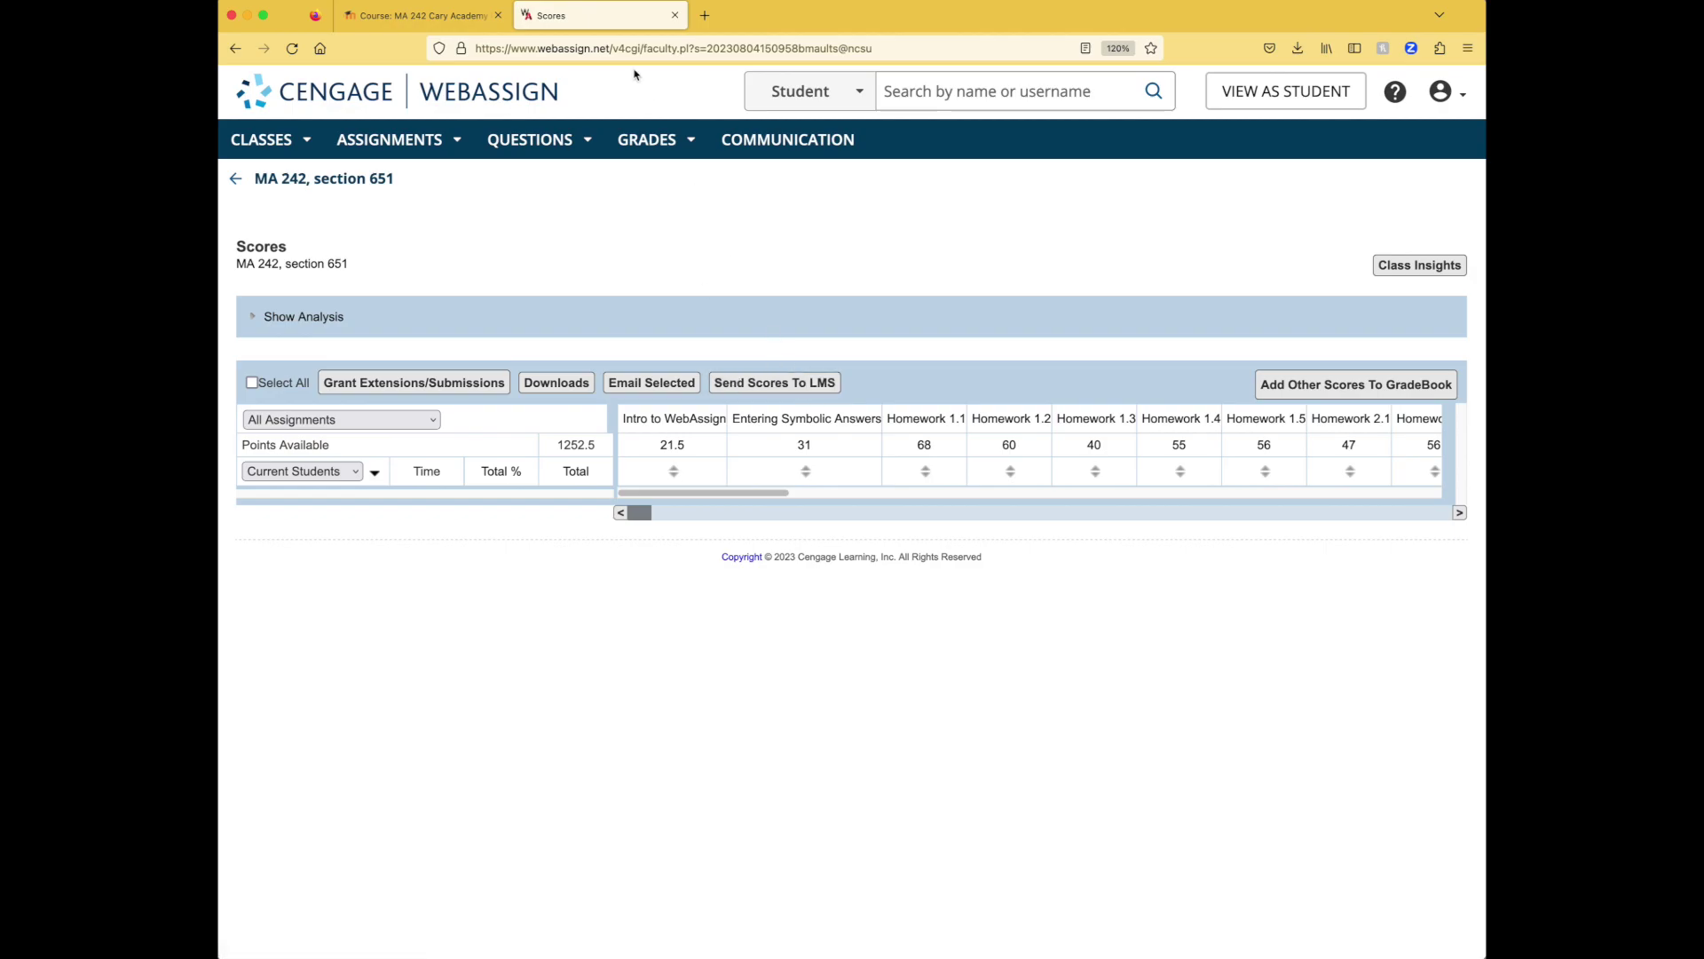
Close WebAssign and look over the Moodle gradebook views before returning to the course page
{"action": "left_click", "coordinate": [674, 15]}
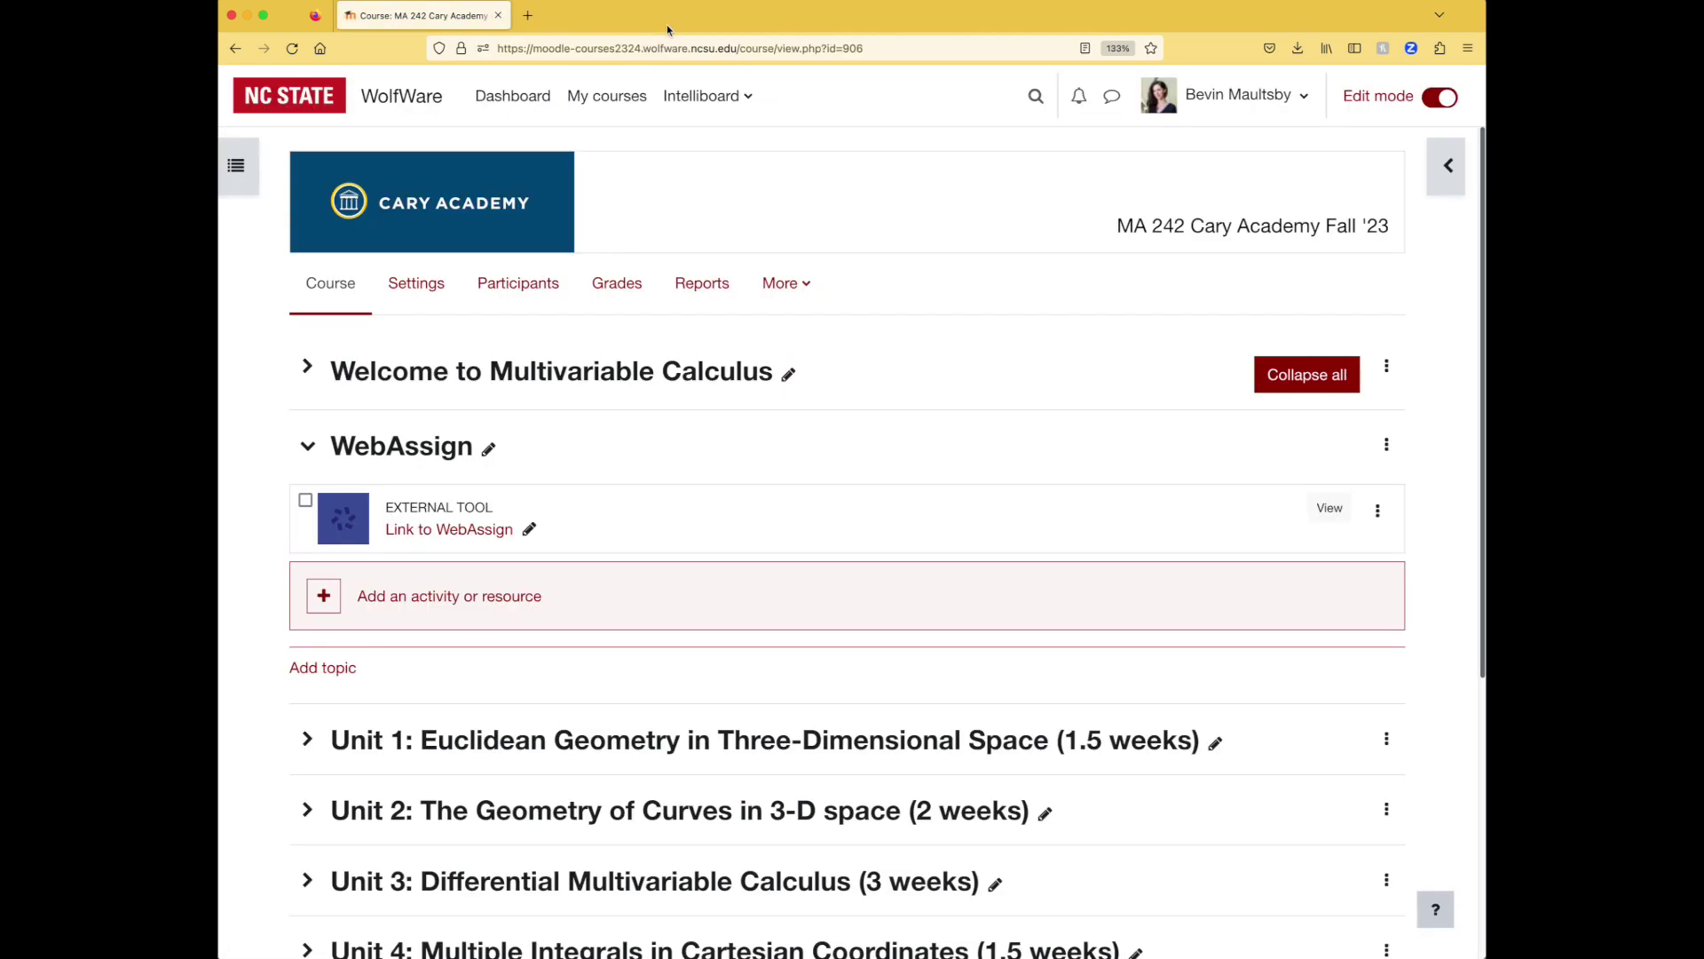
{"action": "left_click", "coordinate": [617, 284]}
{"action": "left_click", "coordinate": [453, 363]}
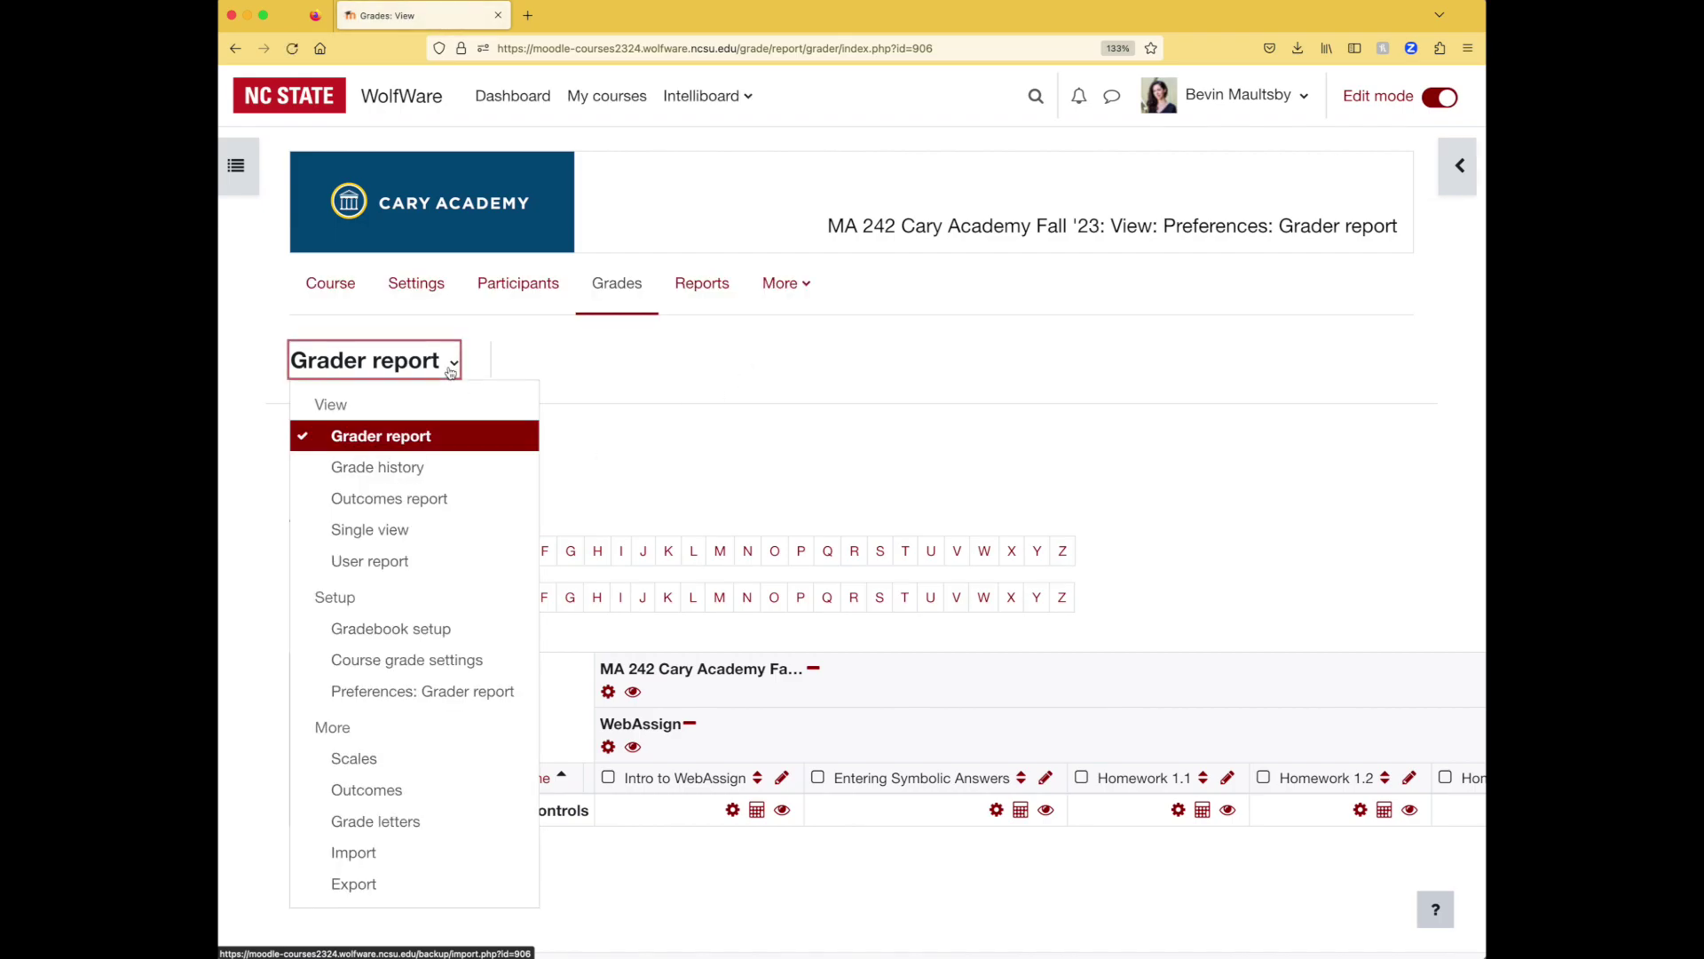
{"action": "left_click", "coordinate": [235, 49]}
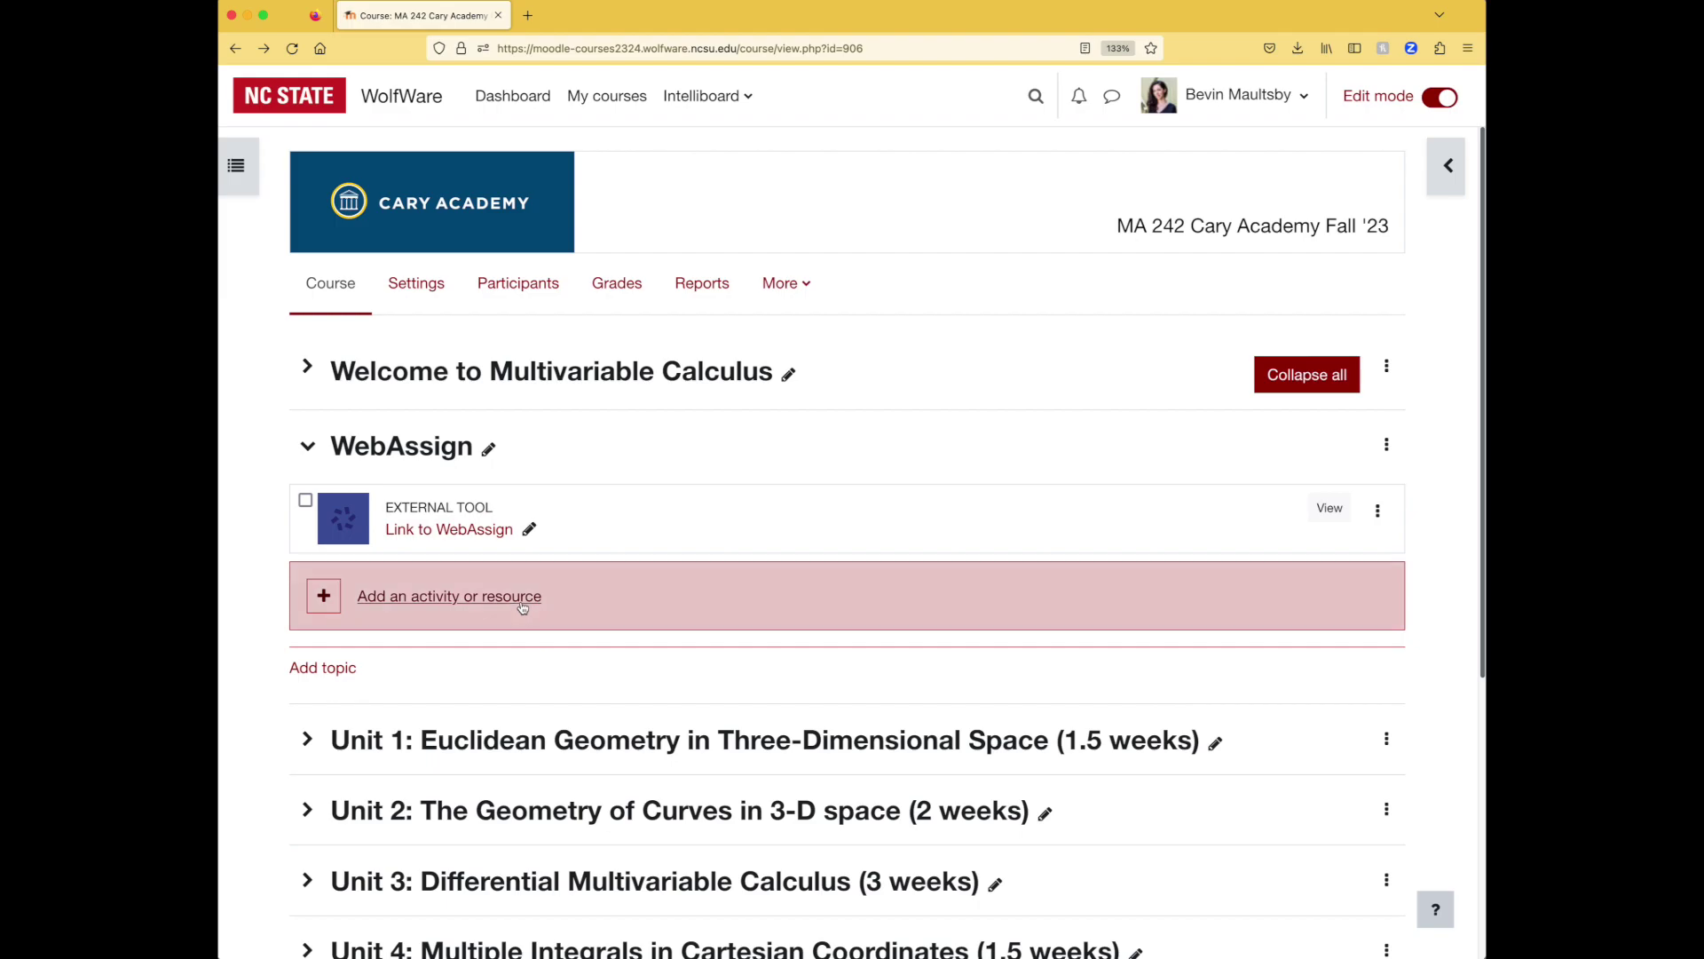
Add an External tool to the WebAssign section using Cengage and bring up its content picker
{"action": "left_click", "coordinate": [522, 598]}
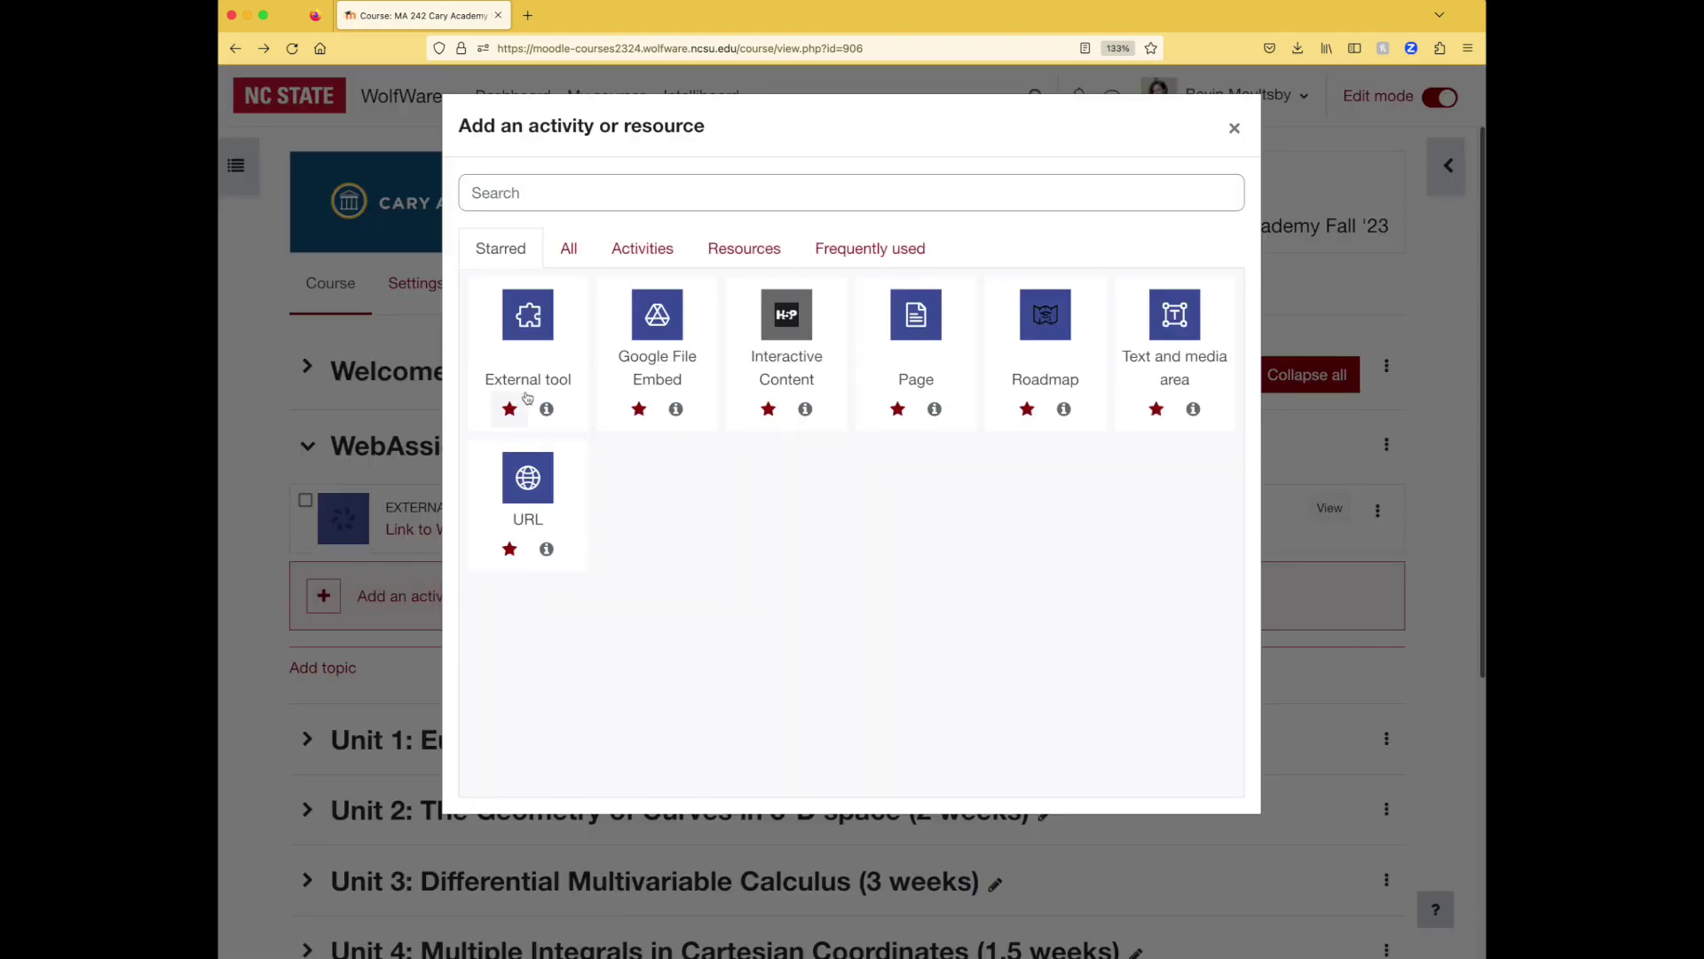
{"action": "left_click", "coordinate": [546, 362]}
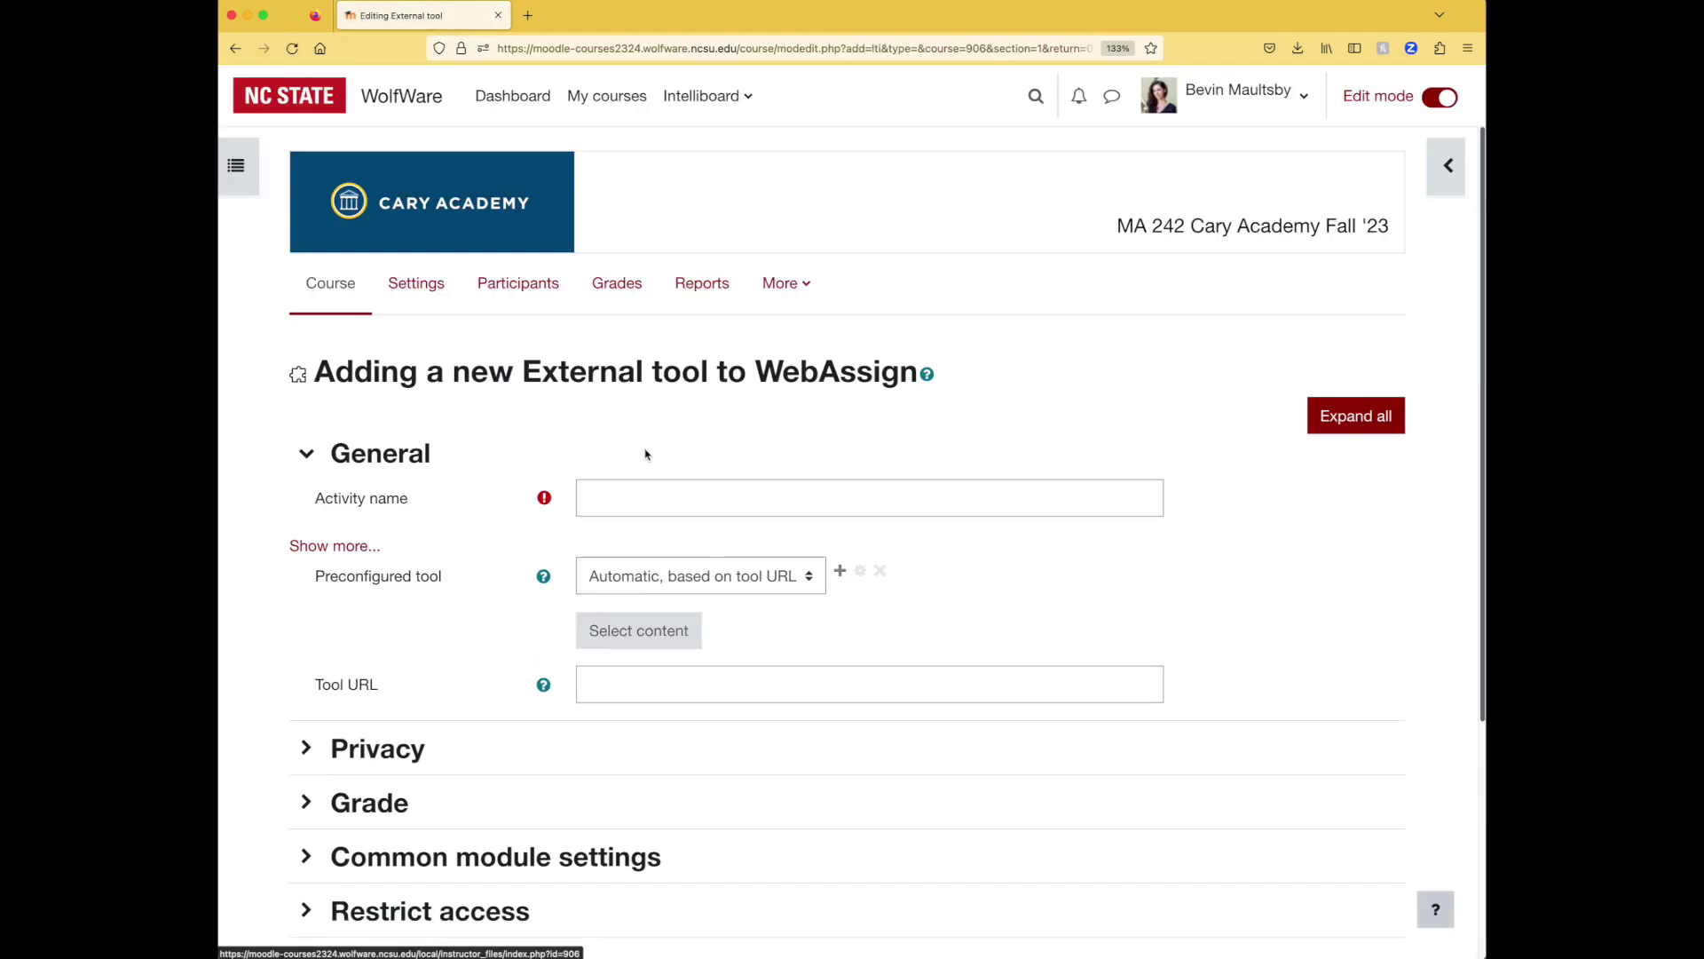
{"action": "left_click", "coordinate": [753, 588]}
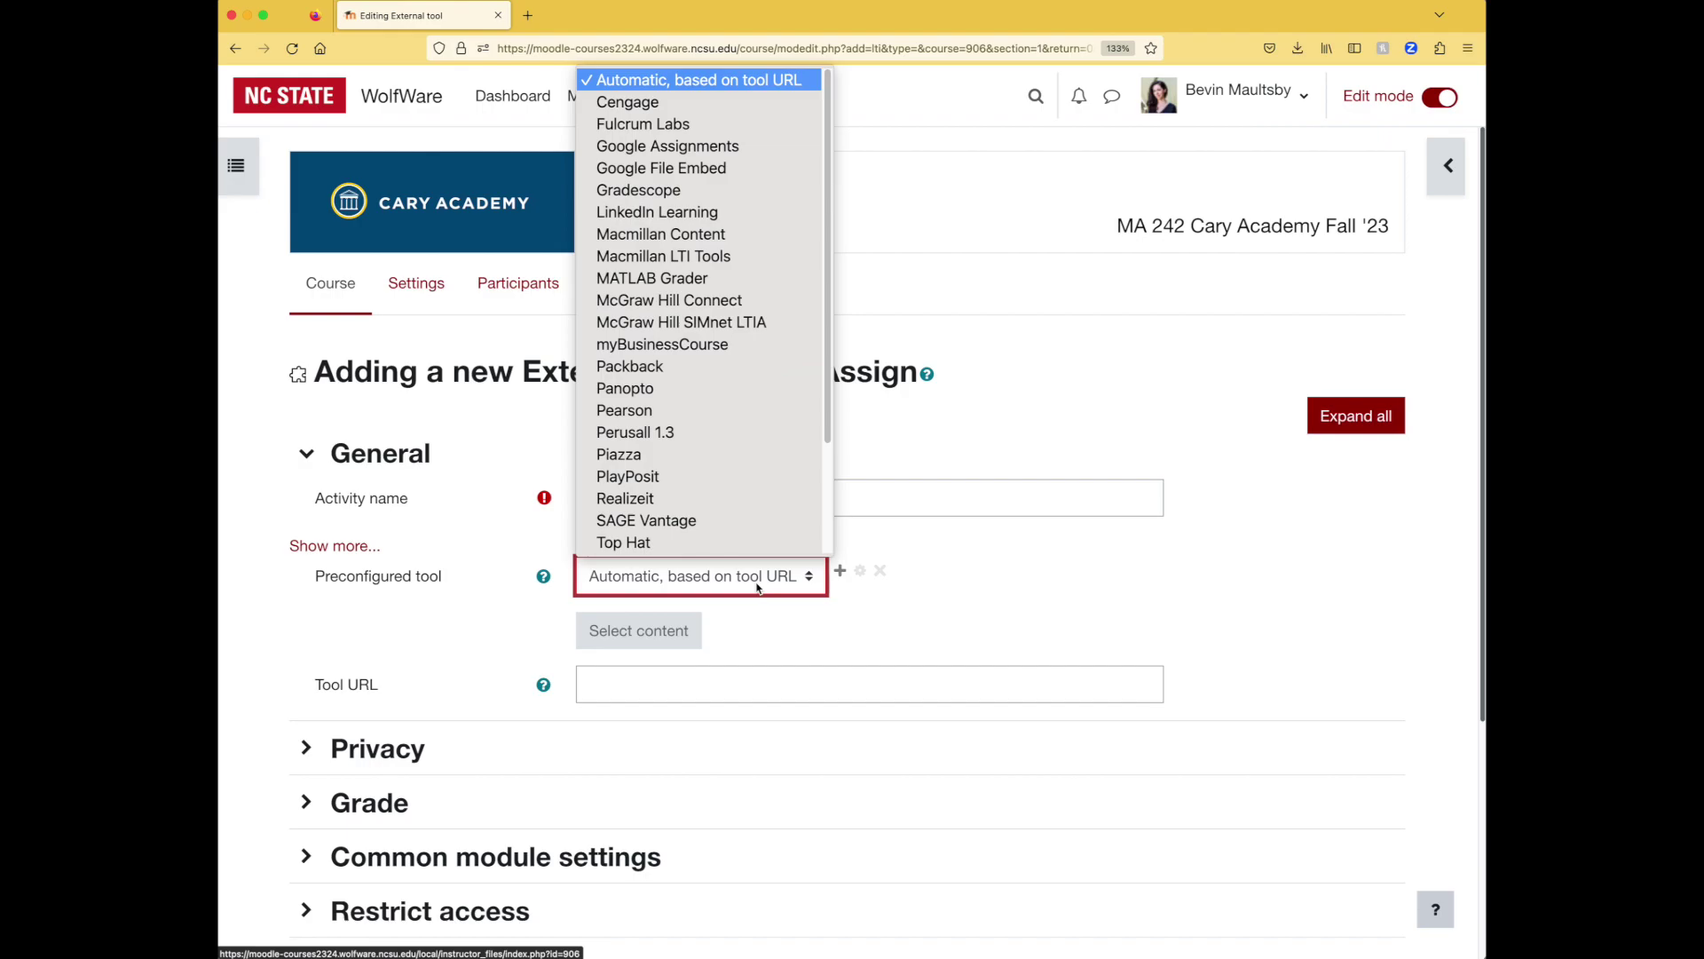
{"action": "left_click", "coordinate": [656, 111]}
{"action": "left_click", "coordinate": [611, 621]}
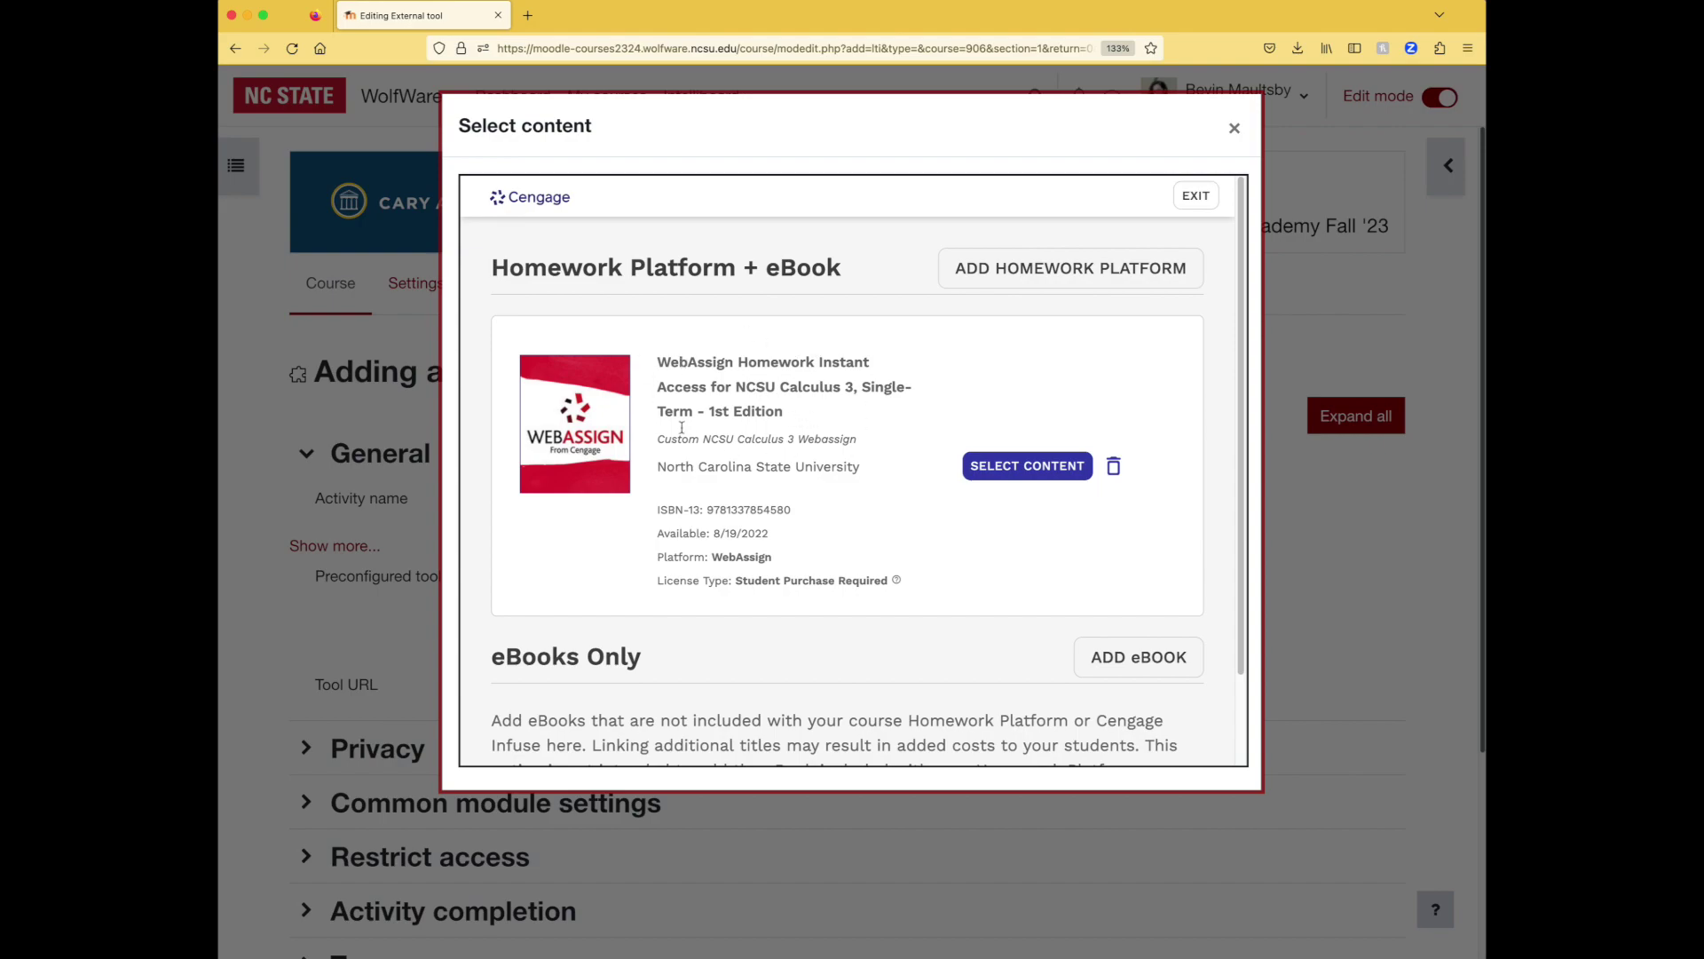
From the Calculus 3 WebAssign course, select Intro to WebAssign, Entering Symbolic Answers and Homework 1.1–1.5
{"action": "left_click", "coordinate": [1057, 473]}
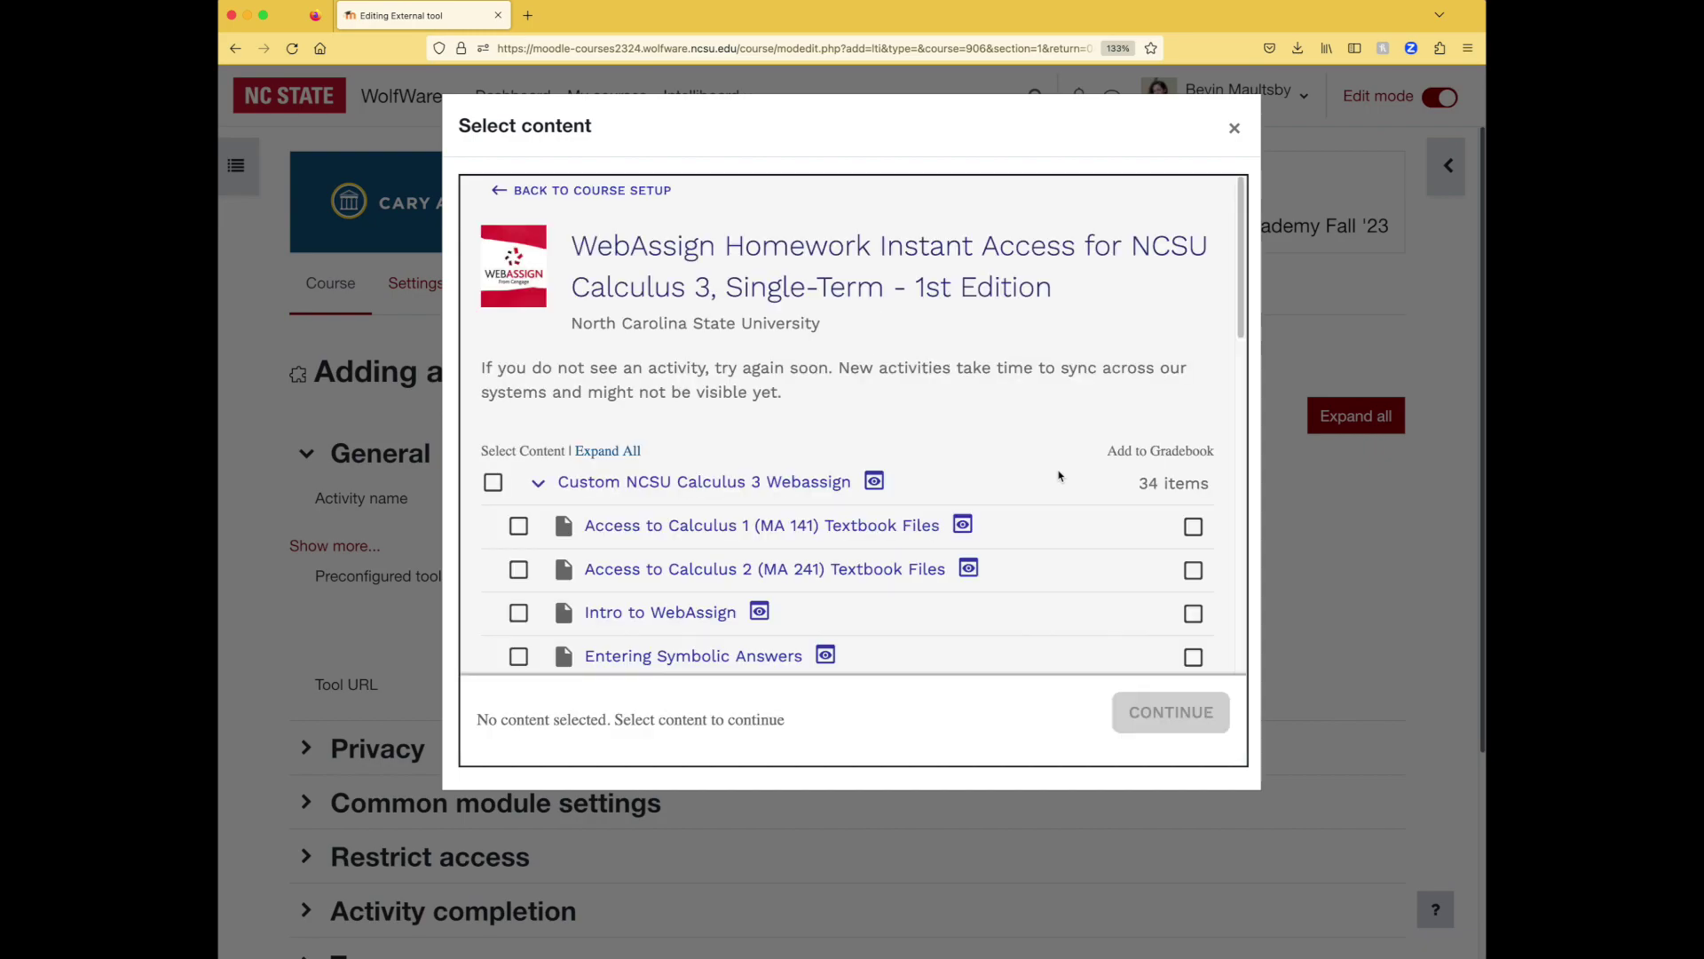
{"action": "scroll", "coordinate": [1083, 475], "scroll_direction": "down", "scroll_amount": 3}
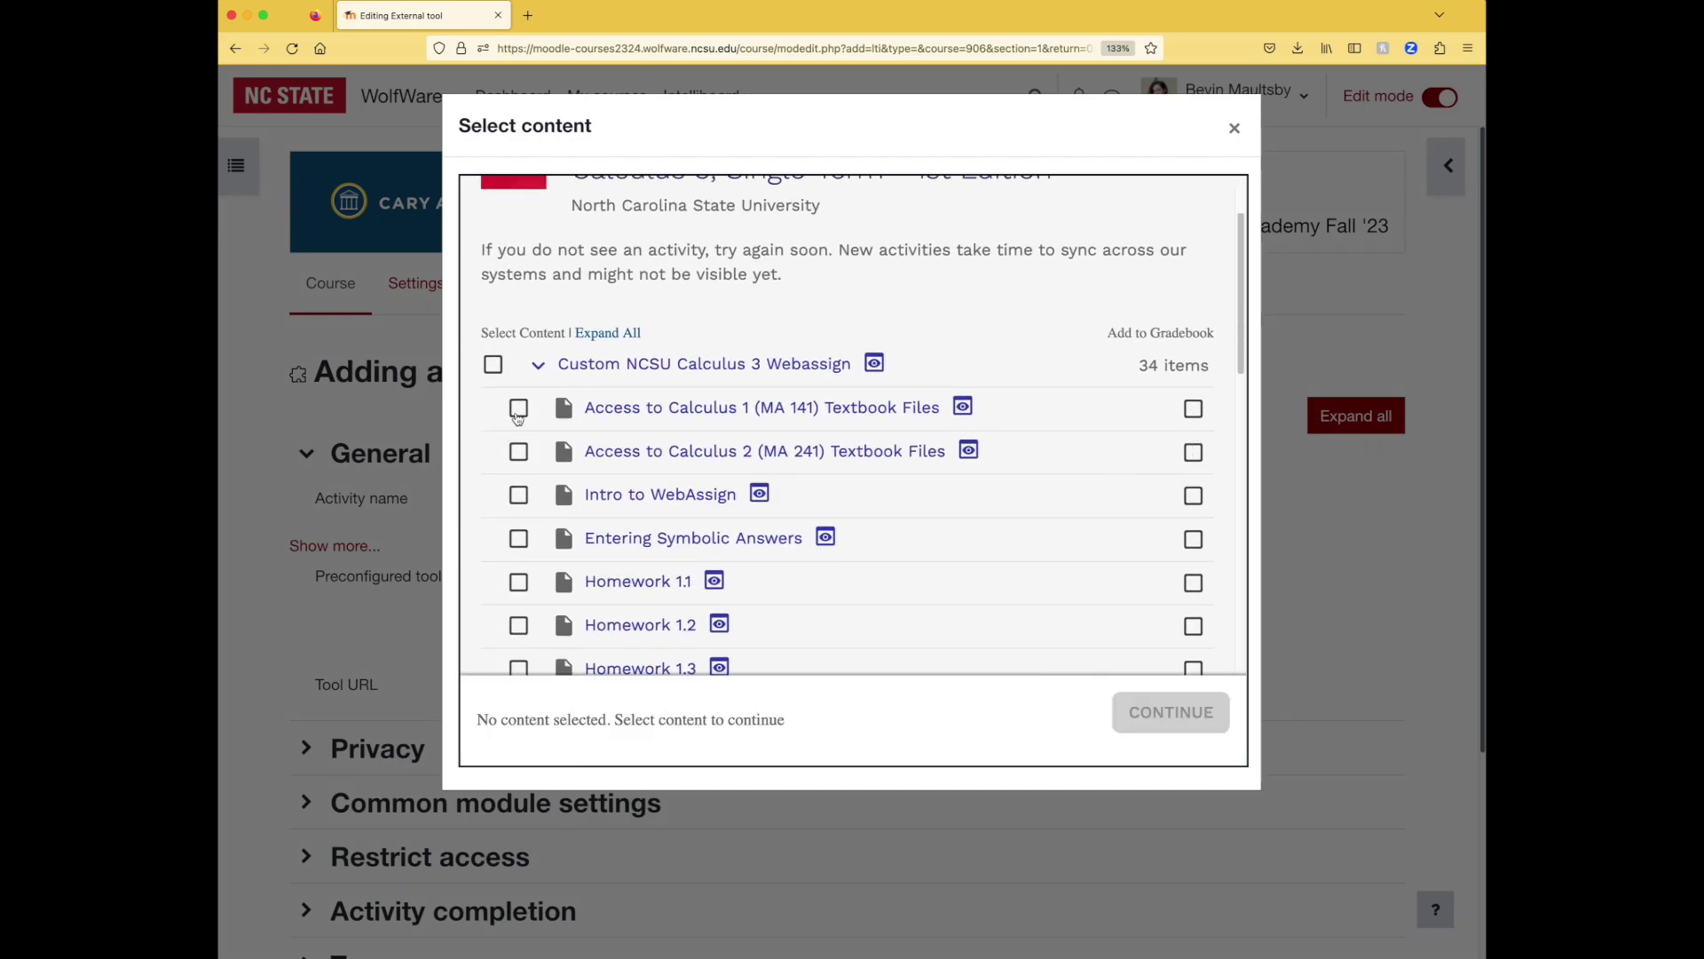
{"action": "left_click", "coordinate": [519, 408]}
{"action": "left_click", "coordinate": [519, 452]}
{"action": "left_click", "coordinate": [519, 495]}
{"action": "scroll", "coordinate": [518, 382], "scroll_direction": "down", "scroll_amount": 5}
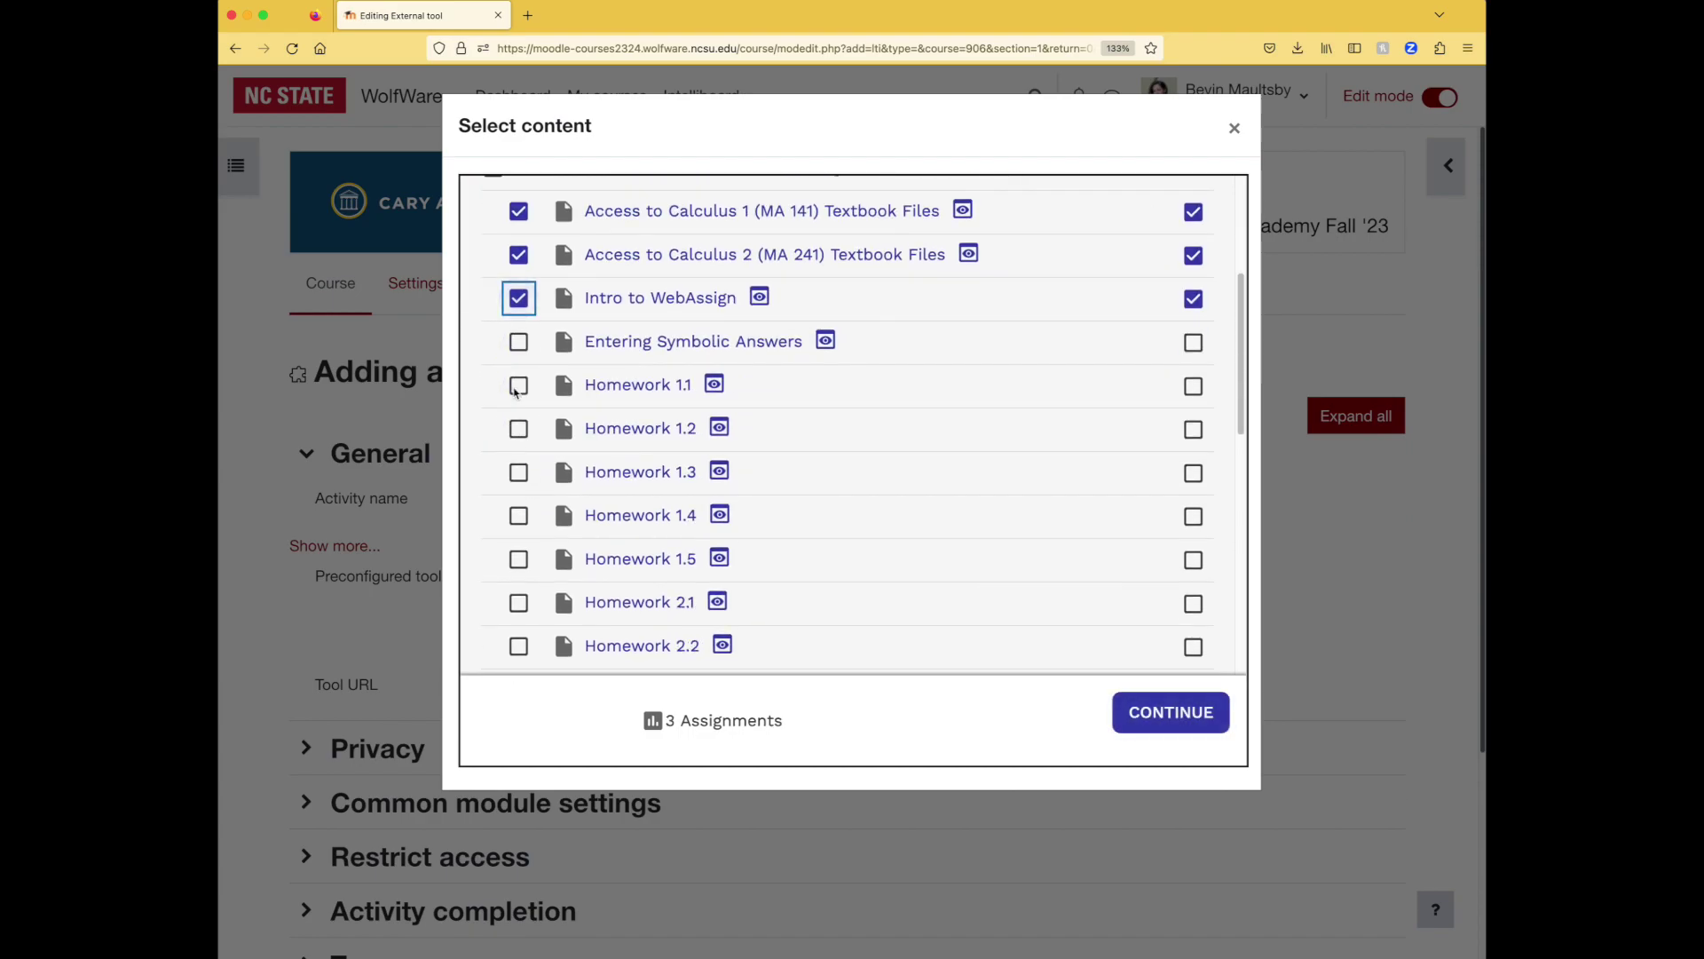
{"action": "left_click", "coordinate": [519, 343]}
{"action": "left_click", "coordinate": [519, 256]}
{"action": "left_click", "coordinate": [519, 215]}
{"action": "left_click", "coordinate": [518, 385]}
{"action": "left_click", "coordinate": [518, 429]}
{"action": "scroll", "coordinate": [523, 475], "scroll_direction": "down", "scroll_amount": 1}
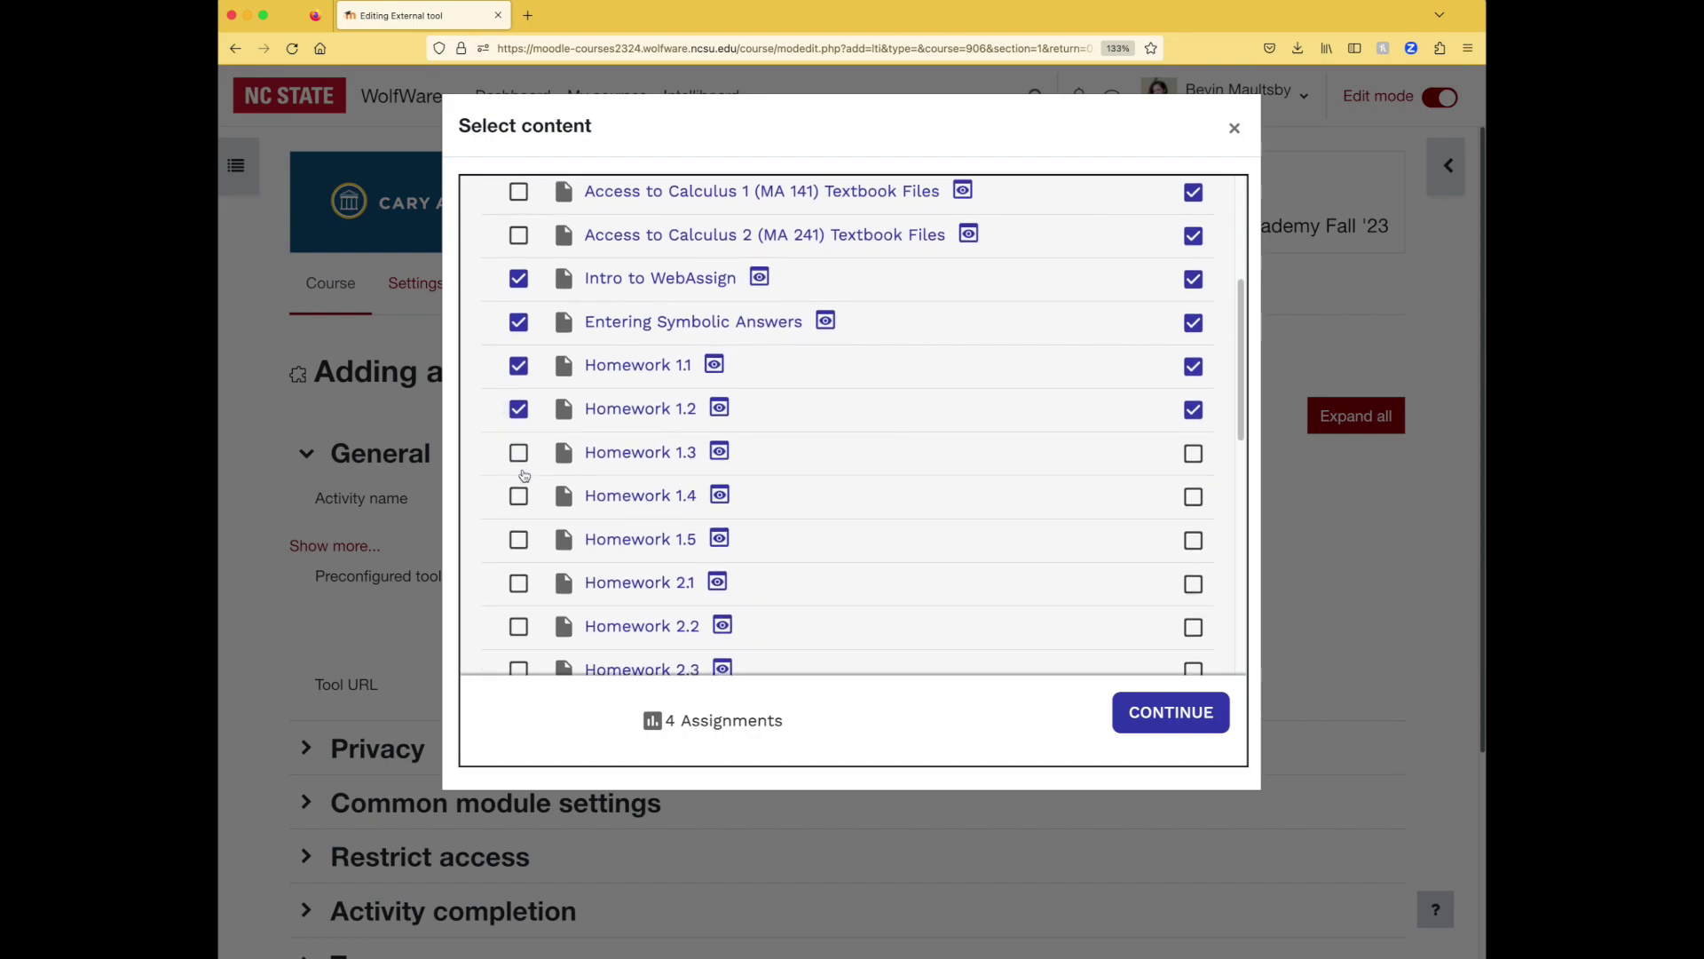
{"action": "left_click", "coordinate": [518, 453]}
{"action": "left_click", "coordinate": [518, 495]}
{"action": "scroll", "coordinate": [518, 493], "scroll_direction": "down", "scroll_amount": 1}
{"action": "left_click", "coordinate": [519, 500]}
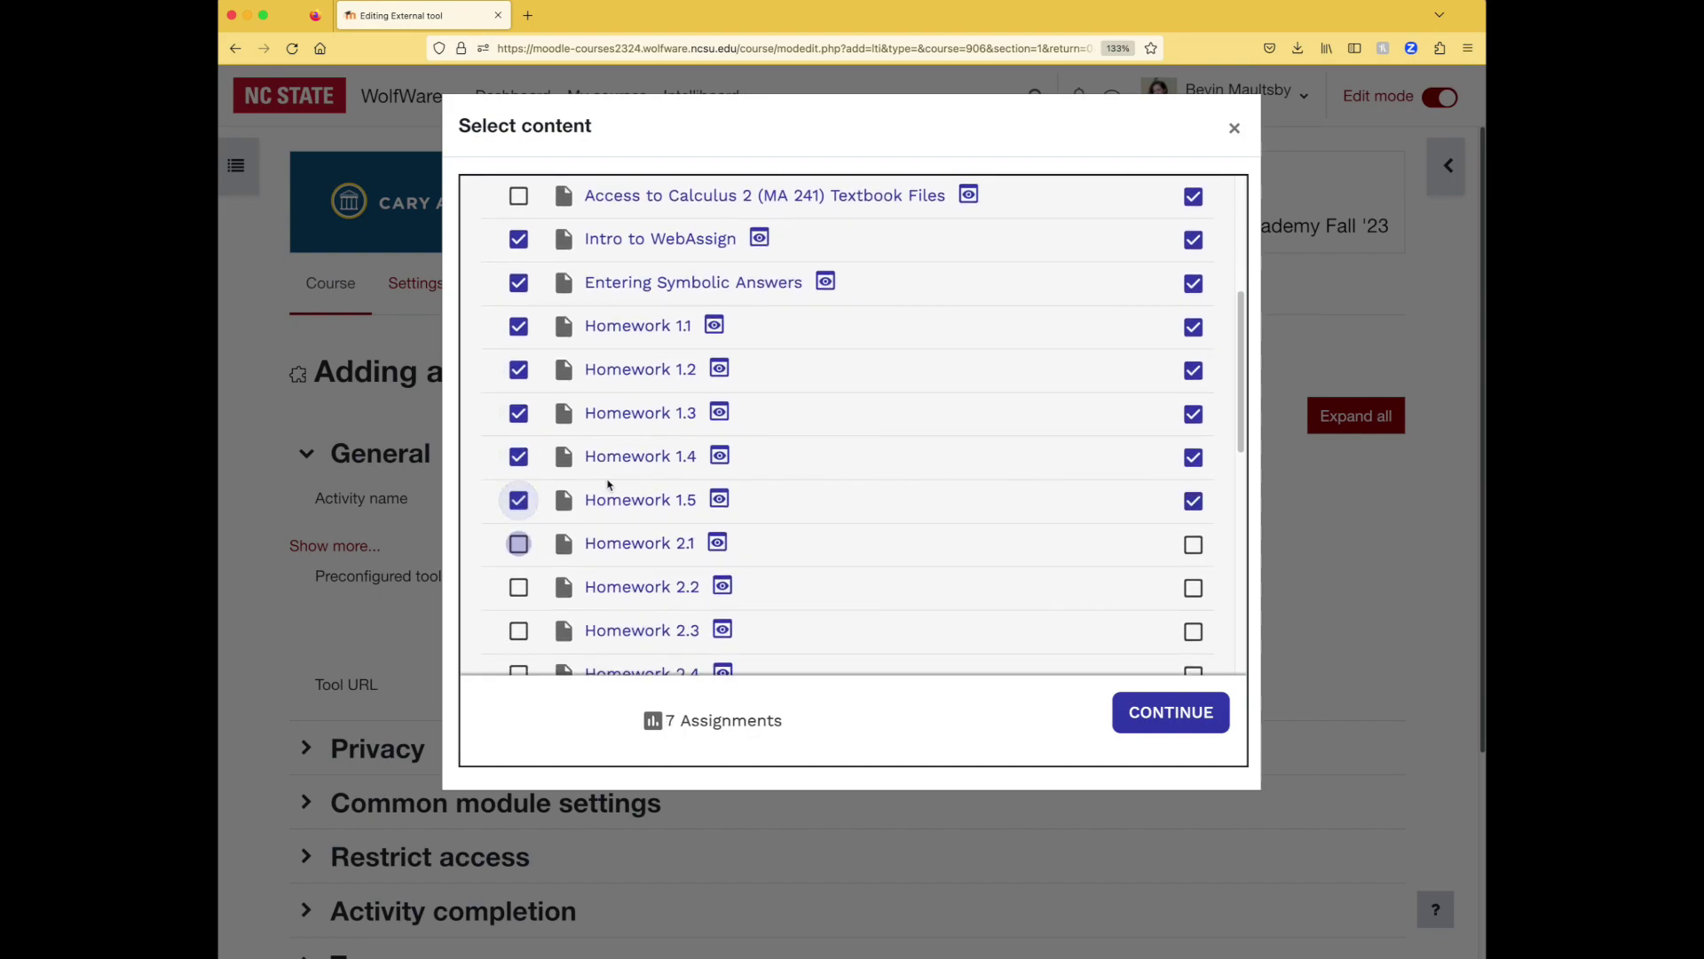
{"action": "scroll", "coordinate": [609, 484], "scroll_direction": "down", "scroll_amount": 5}
Select the remaining Homework assignments, 2.1 through 7.5, in the content list
{"action": "left_click", "coordinate": [518, 229]}
{"action": "left_click", "coordinate": [518, 273]}
{"action": "left_click", "coordinate": [518, 316]}
{"action": "left_click", "coordinate": [519, 359]}
{"action": "left_click", "coordinate": [518, 403]}
{"action": "left_click", "coordinate": [518, 446]}
{"action": "scroll", "coordinate": [522, 480], "scroll_direction": "down", "scroll_amount": 2}
{"action": "scroll", "coordinate": [522, 482], "scroll_direction": "down", "scroll_amount": 1}
{"action": "left_click", "coordinate": [518, 332]}
{"action": "left_click", "coordinate": [518, 375]}
{"action": "left_click", "coordinate": [518, 419]}
{"action": "left_click", "coordinate": [519, 462]}
{"action": "left_click", "coordinate": [518, 550]}
{"action": "left_click", "coordinate": [518, 507]}
{"action": "scroll", "coordinate": [587, 515], "scroll_direction": "down", "scroll_amount": 5}
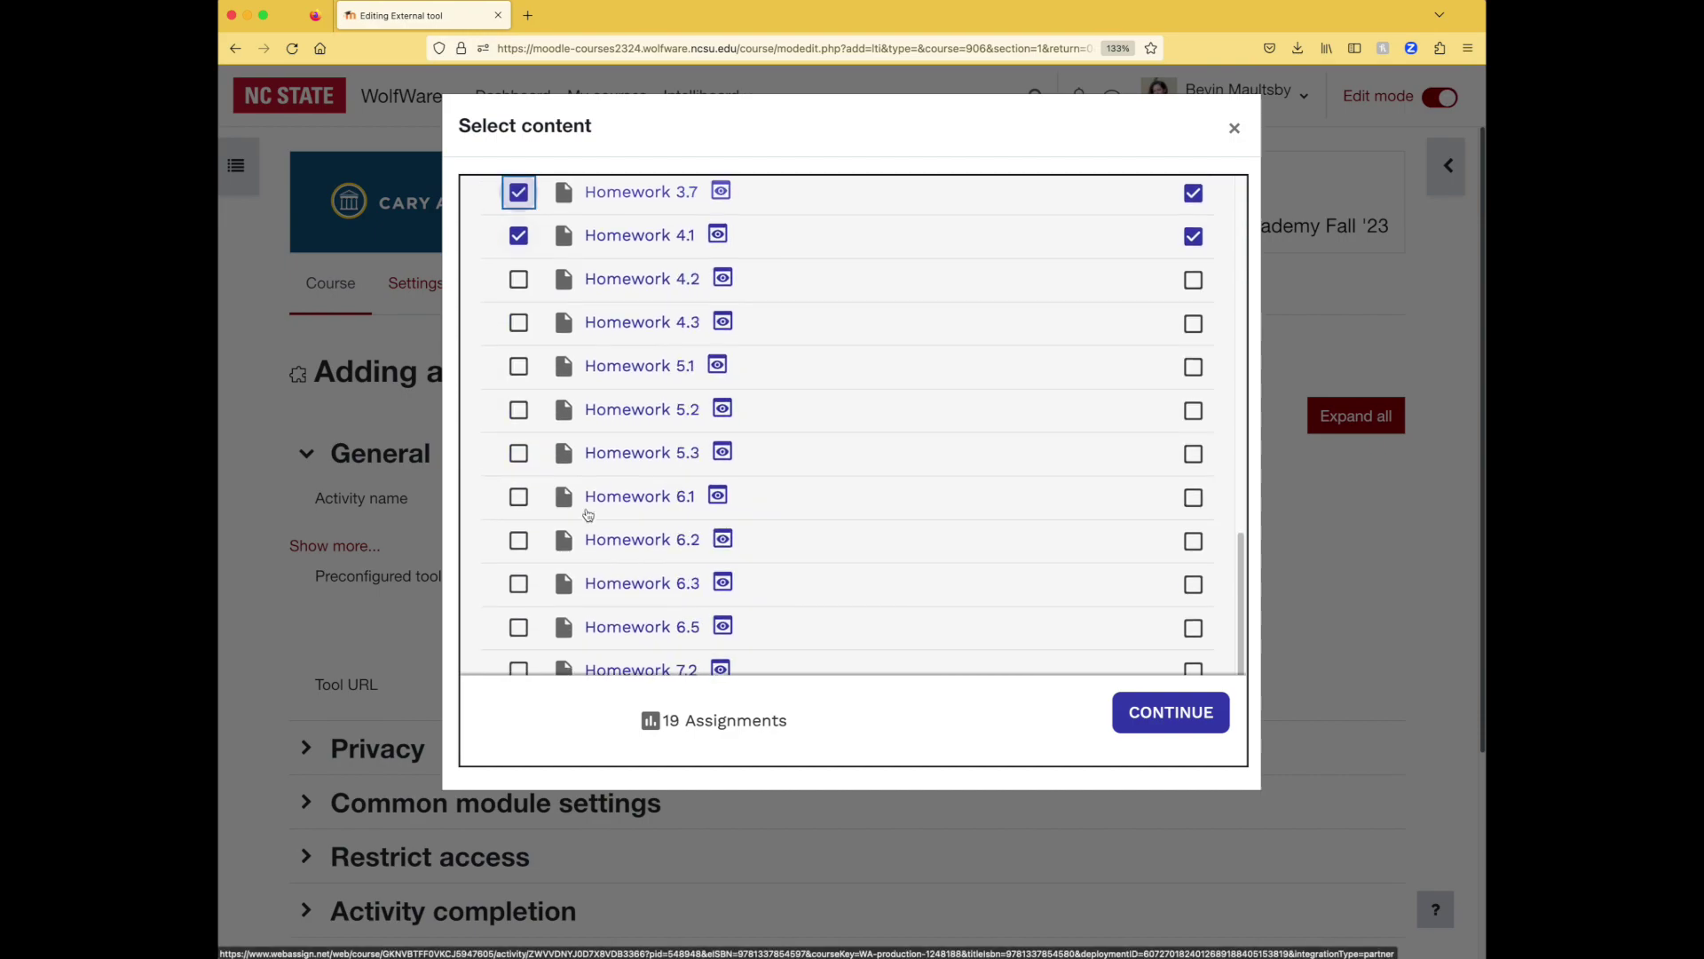
{"action": "left_click", "coordinate": [519, 279]}
{"action": "left_click", "coordinate": [519, 322]}
{"action": "left_click", "coordinate": [518, 366]}
{"action": "left_click", "coordinate": [519, 409]}
{"action": "left_click", "coordinate": [518, 453]}
{"action": "left_click", "coordinate": [518, 497]}
{"action": "left_click", "coordinate": [519, 540]}
{"action": "left_click", "coordinate": [518, 583]}
{"action": "scroll", "coordinate": [611, 530], "scroll_direction": "down", "scroll_amount": 1}
{"action": "scroll", "coordinate": [612, 530], "scroll_direction": "down", "scroll_amount": 3}
{"action": "left_click", "coordinate": [518, 429]}
{"action": "left_click", "coordinate": [518, 473]}
{"action": "left_click", "coordinate": [519, 517]}
{"action": "left_click", "coordinate": [518, 562]}
{"action": "left_click", "coordinate": [518, 604]}
Turn off Add to Gradebook for the textbook files, intro items and Homework 1.1–3.1
{"action": "scroll", "coordinate": [932, 597], "scroll_direction": "up", "scroll_amount": 15}
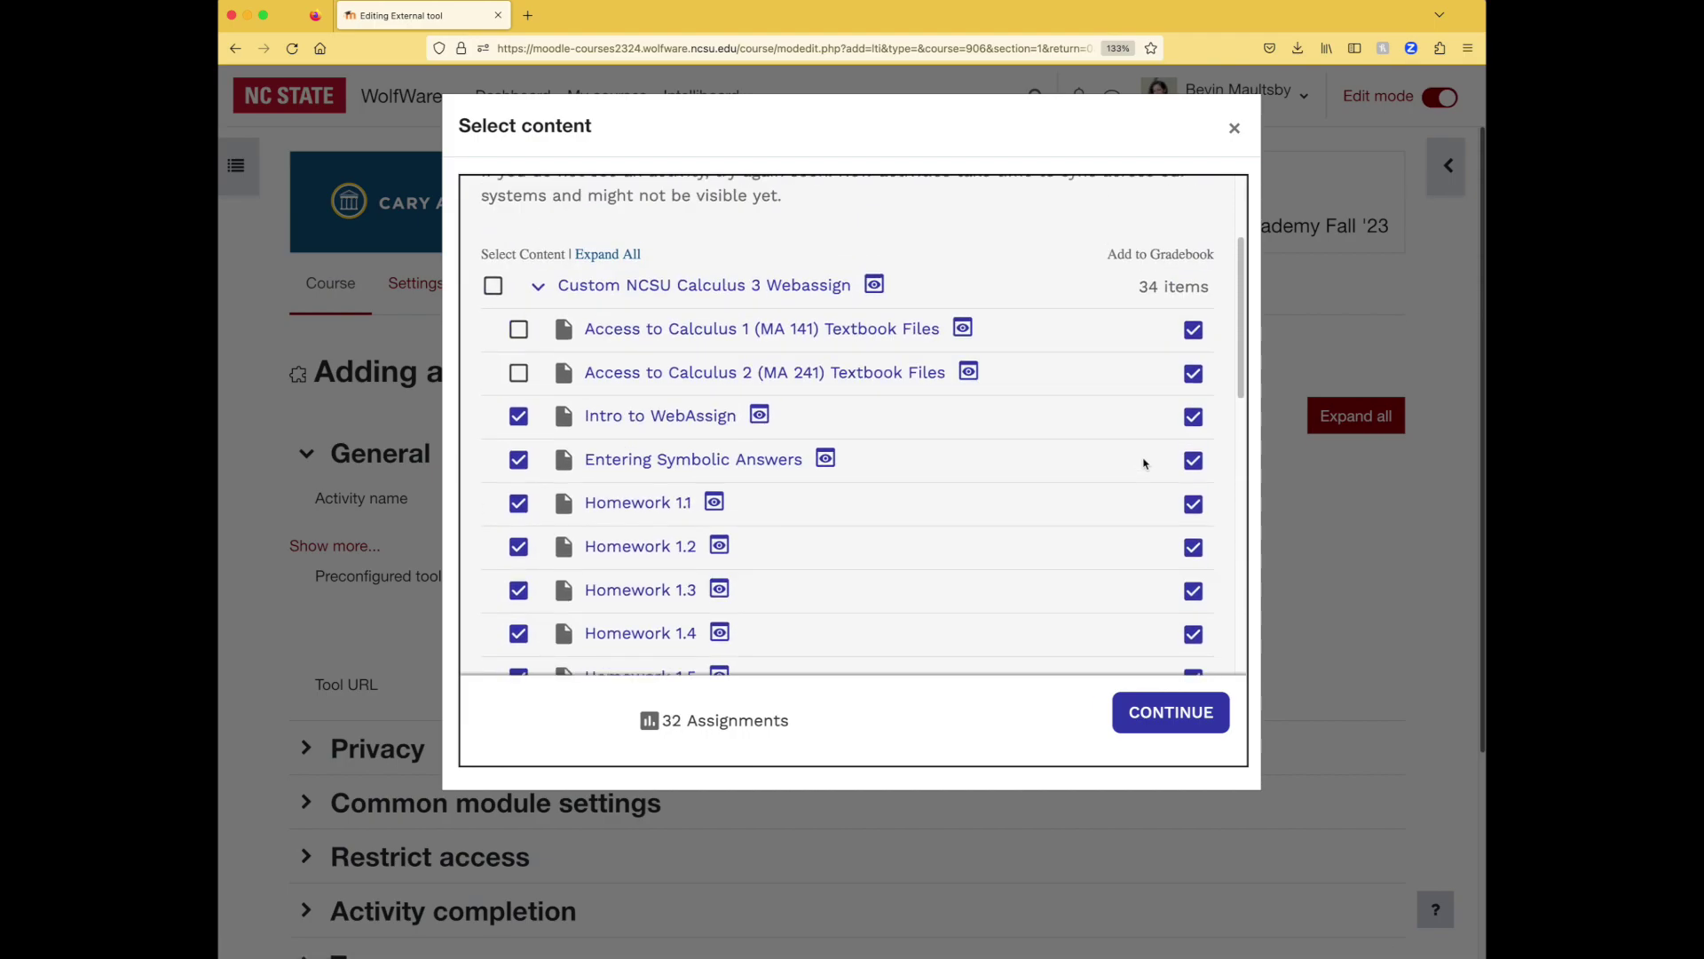
{"action": "left_click", "coordinate": [1193, 348]}
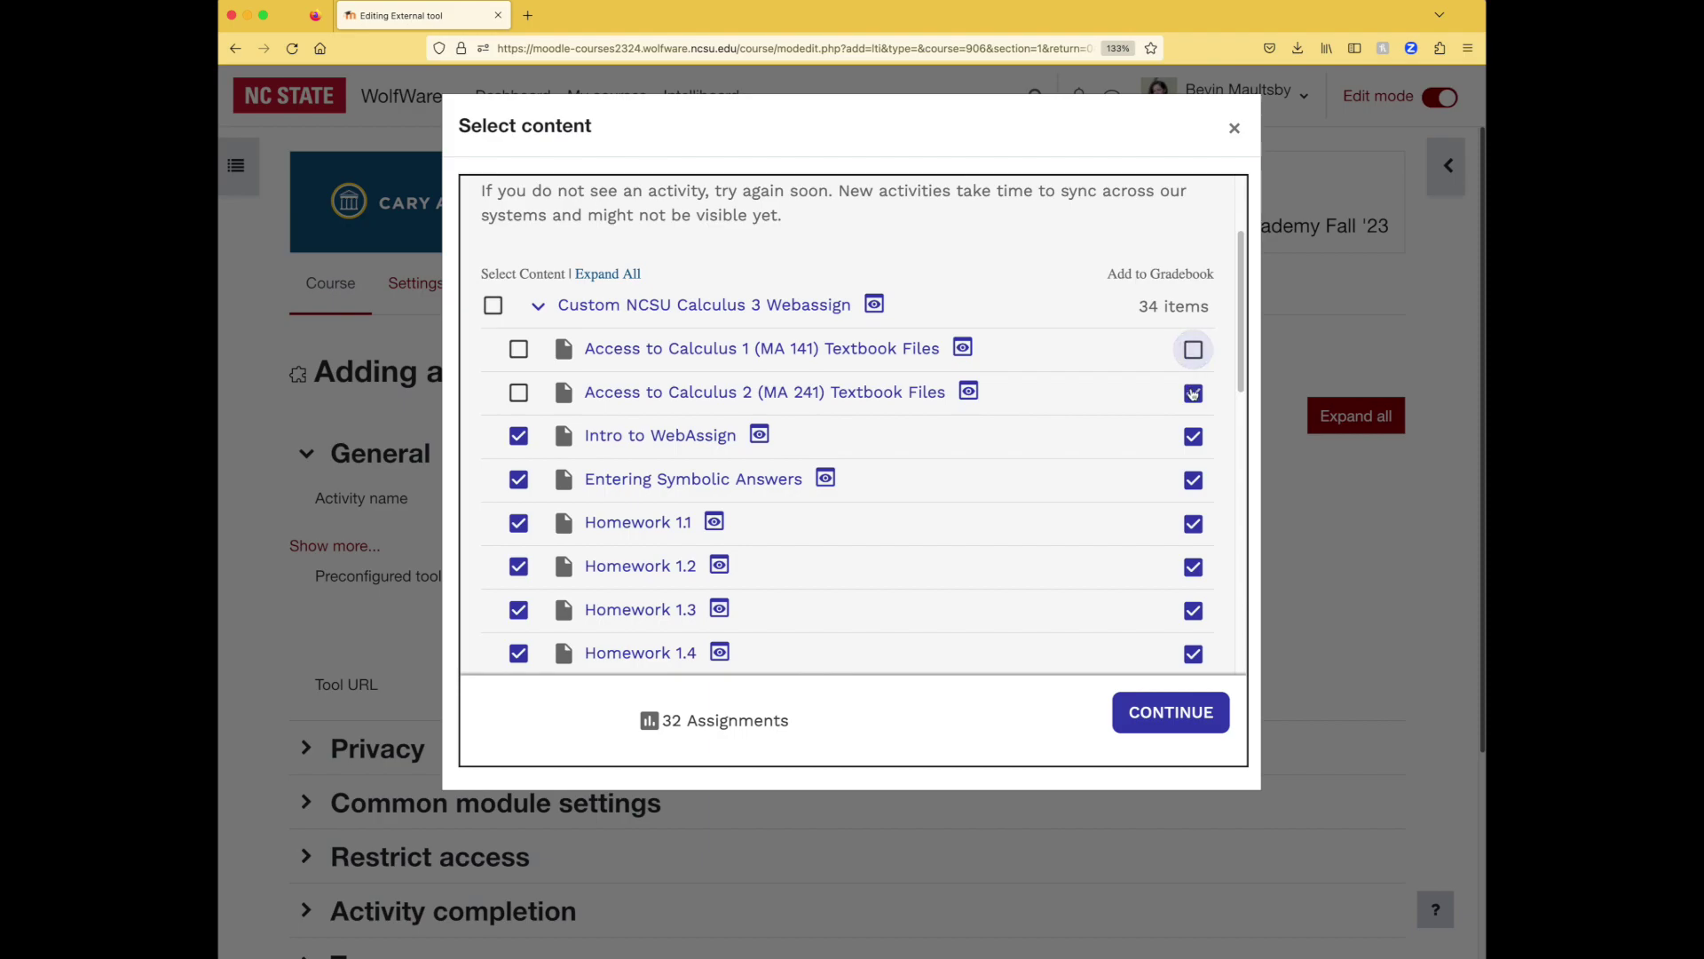
{"action": "left_click", "coordinate": [1193, 392]}
{"action": "left_click", "coordinate": [1193, 436]}
{"action": "left_click", "coordinate": [1193, 479]}
{"action": "left_click", "coordinate": [1194, 523]}
{"action": "scroll", "coordinate": [1073, 378], "scroll_direction": "down", "scroll_amount": 5}
{"action": "left_click", "coordinate": [1193, 233]}
{"action": "left_click", "coordinate": [1193, 277]}
{"action": "left_click", "coordinate": [1194, 321]}
{"action": "left_click", "coordinate": [1193, 364]}
{"action": "left_click", "coordinate": [1193, 407]}
{"action": "left_click", "coordinate": [1193, 450]}
{"action": "scroll", "coordinate": [1177, 355], "scroll_direction": "down", "scroll_amount": 3}
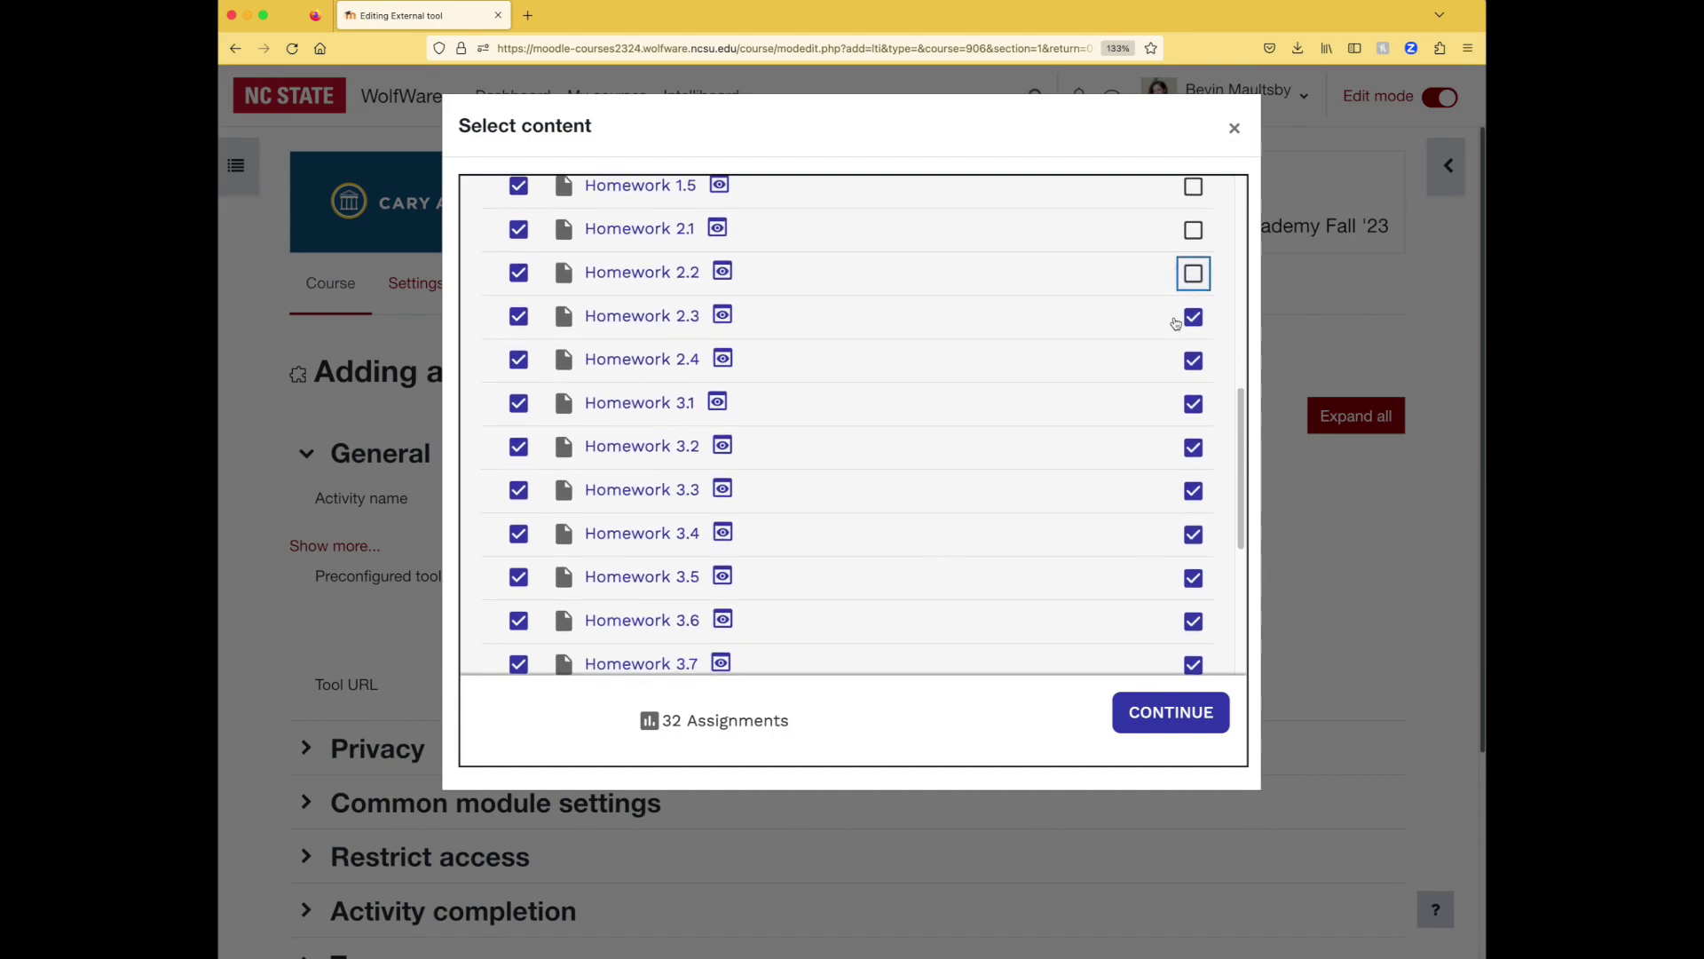
{"action": "left_click", "coordinate": [1193, 316]}
{"action": "left_click", "coordinate": [1193, 360]}
{"action": "left_click", "coordinate": [1193, 404]}
Turn off Add to Gradebook for Homework 3.2–7.5 and submit the selections
{"action": "scroll", "coordinate": [1115, 365], "scroll_direction": "down", "scroll_amount": 2}
{"action": "left_click", "coordinate": [1193, 349]}
{"action": "left_click", "coordinate": [1194, 392]}
{"action": "left_click", "coordinate": [1193, 435]}
{"action": "scroll", "coordinate": [1101, 370], "scroll_direction": "down", "scroll_amount": 3}
{"action": "left_click", "coordinate": [1193, 282]}
{"action": "left_click", "coordinate": [1193, 325]}
{"action": "left_click", "coordinate": [1193, 370]}
{"action": "scroll", "coordinate": [1125, 370], "scroll_direction": "down", "scroll_amount": 3}
{"action": "left_click", "coordinate": [1193, 196]}
{"action": "left_click", "coordinate": [1193, 239]}
{"action": "left_click", "coordinate": [1193, 283]}
{"action": "left_click", "coordinate": [1193, 327]}
{"action": "scroll", "coordinate": [1145, 405], "scroll_direction": "up", "scroll_amount": 3}
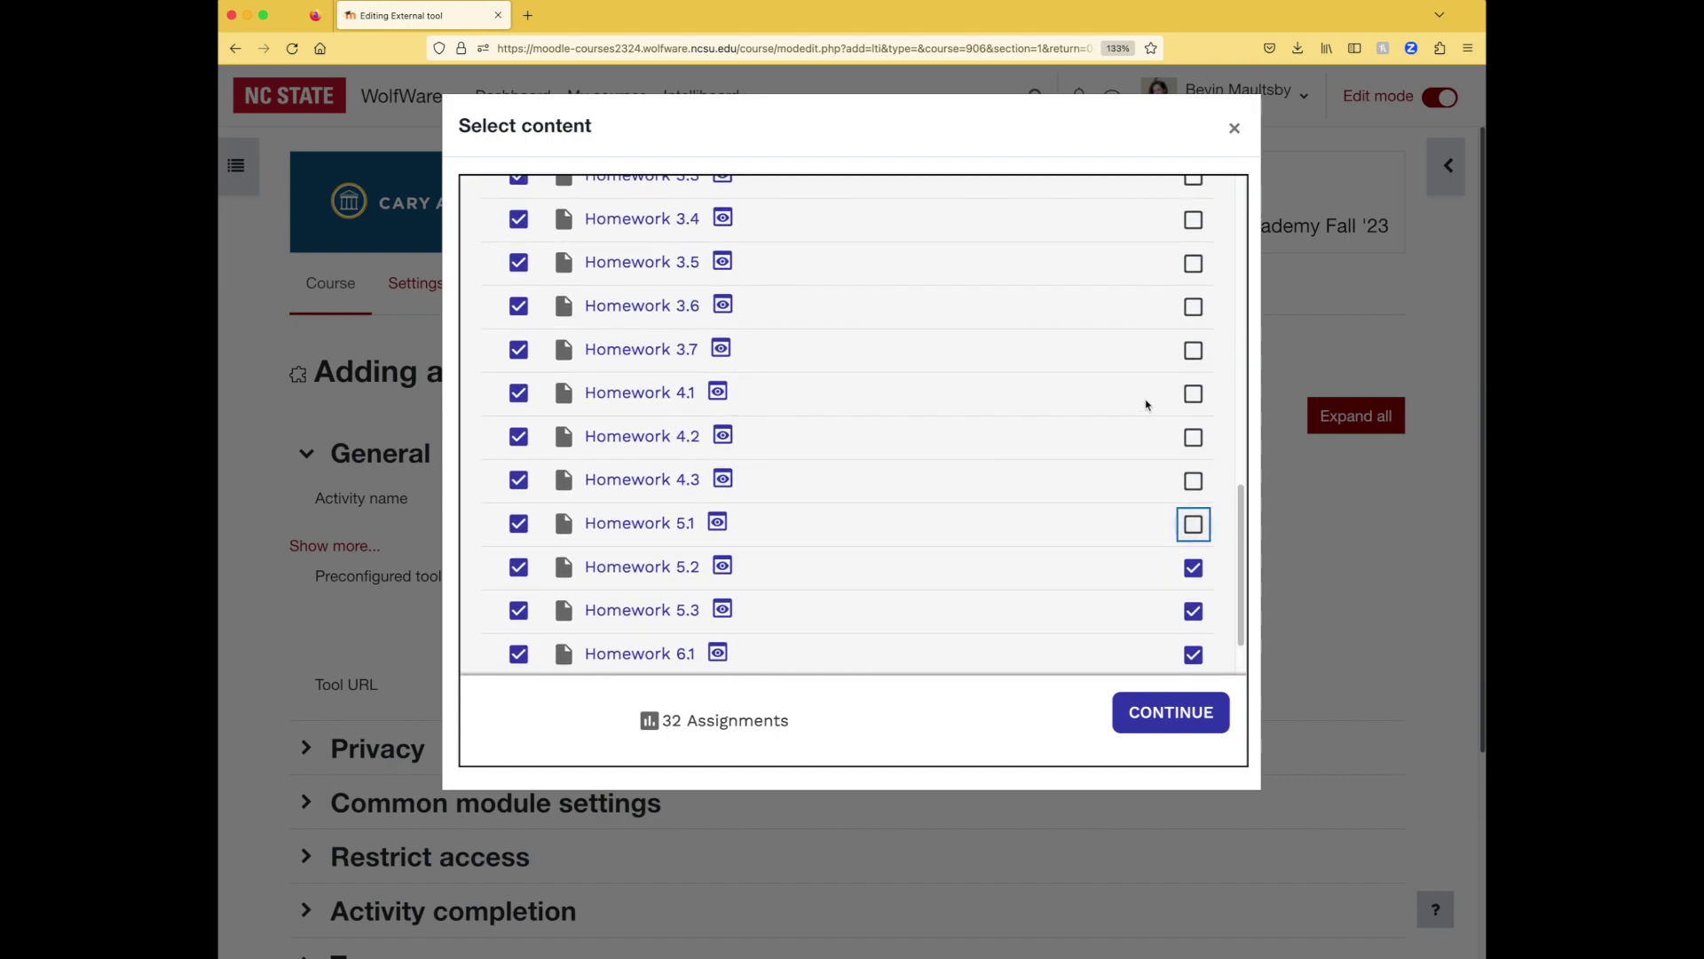
{"action": "left_click", "coordinate": [1193, 566]}
{"action": "scroll", "coordinate": [1118, 411], "scroll_direction": "down", "scroll_amount": 4}
{"action": "left_click", "coordinate": [1193, 375]}
{"action": "left_click", "coordinate": [1193, 418]}
{"action": "left_click", "coordinate": [1193, 462]}
{"action": "scroll", "coordinate": [1194, 458], "scroll_direction": "down", "scroll_amount": 3}
{"action": "left_click", "coordinate": [1193, 350]}
{"action": "left_click", "coordinate": [1193, 394]}
{"action": "left_click", "coordinate": [1193, 437]}
{"action": "left_click", "coordinate": [1193, 481]}
{"action": "left_click", "coordinate": [1193, 526]}
{"action": "left_click", "coordinate": [1193, 569]}
{"action": "left_click", "coordinate": [1187, 713]}
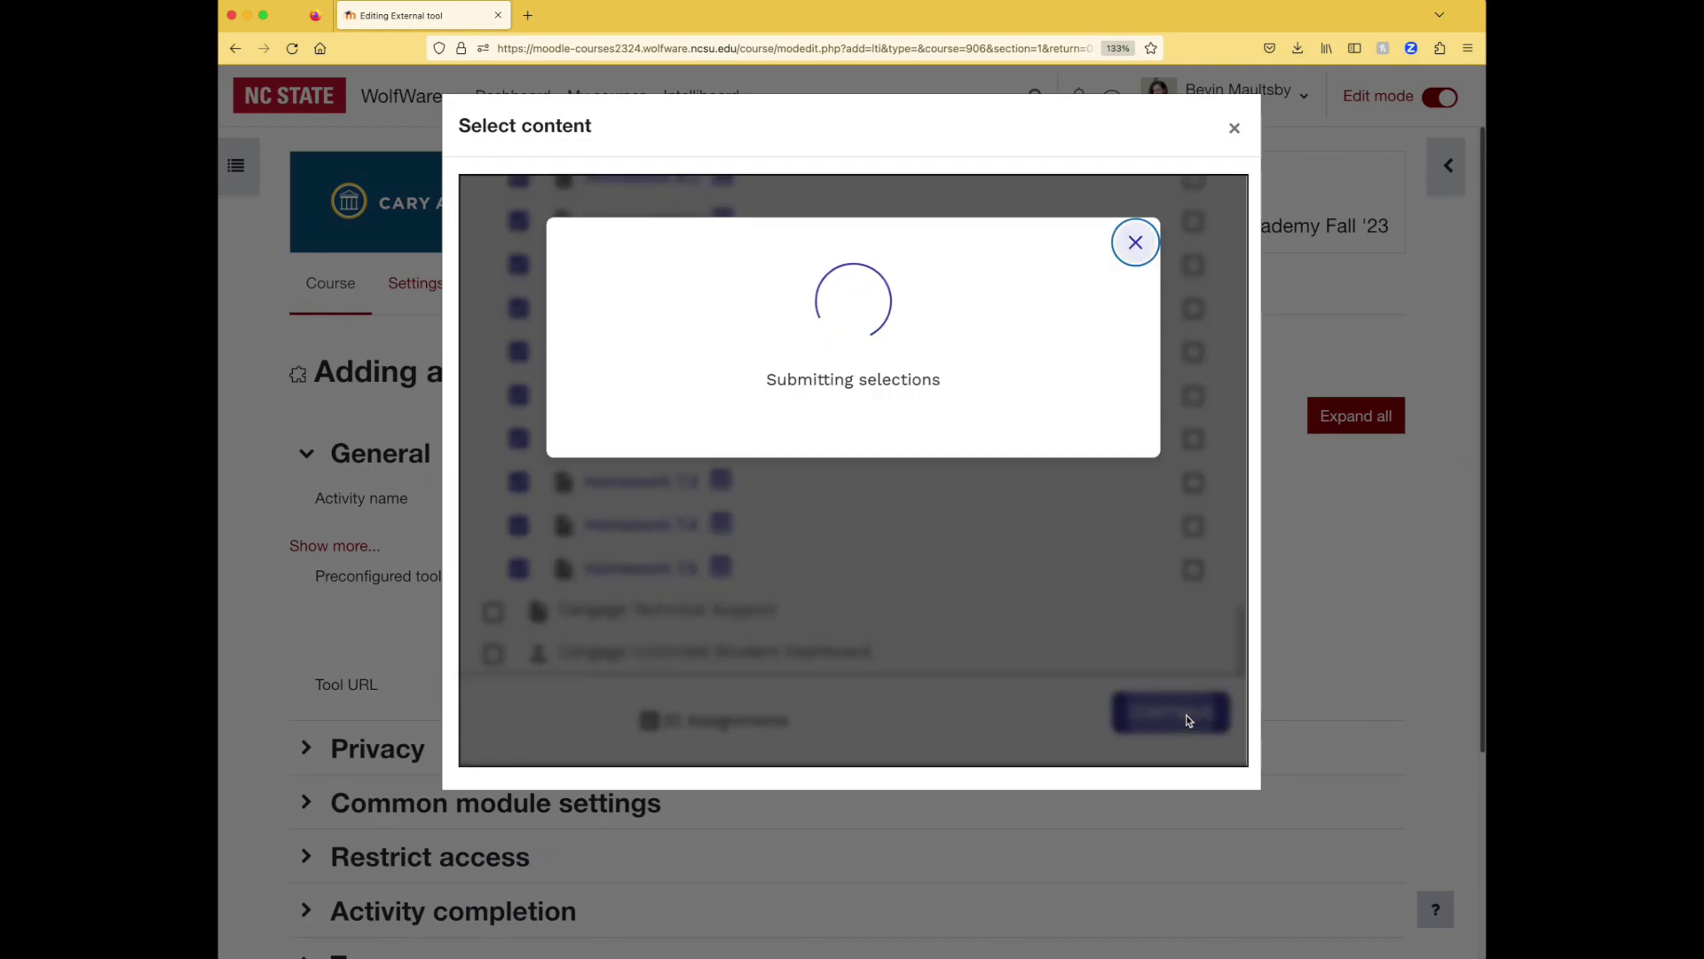
Save the new activities and review the WebAssign section's external tool list
{"action": "scroll", "coordinate": [1017, 583], "scroll_direction": "down", "scroll_amount": 5}
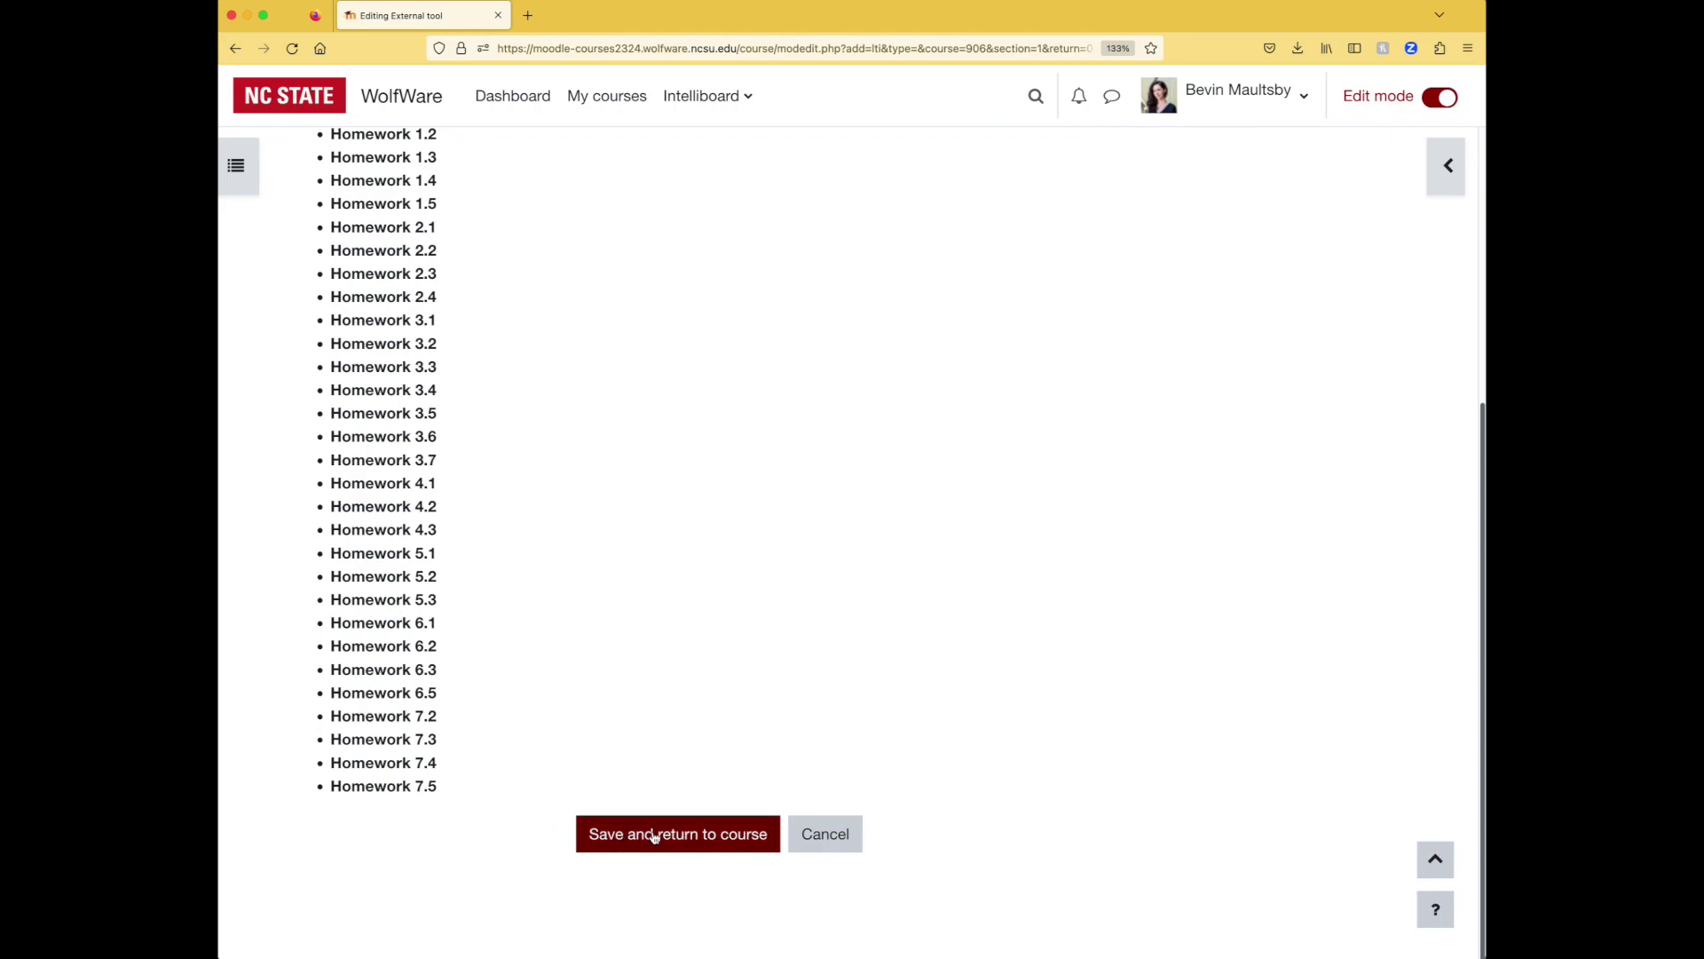
{"action": "left_click", "coordinate": [658, 832]}
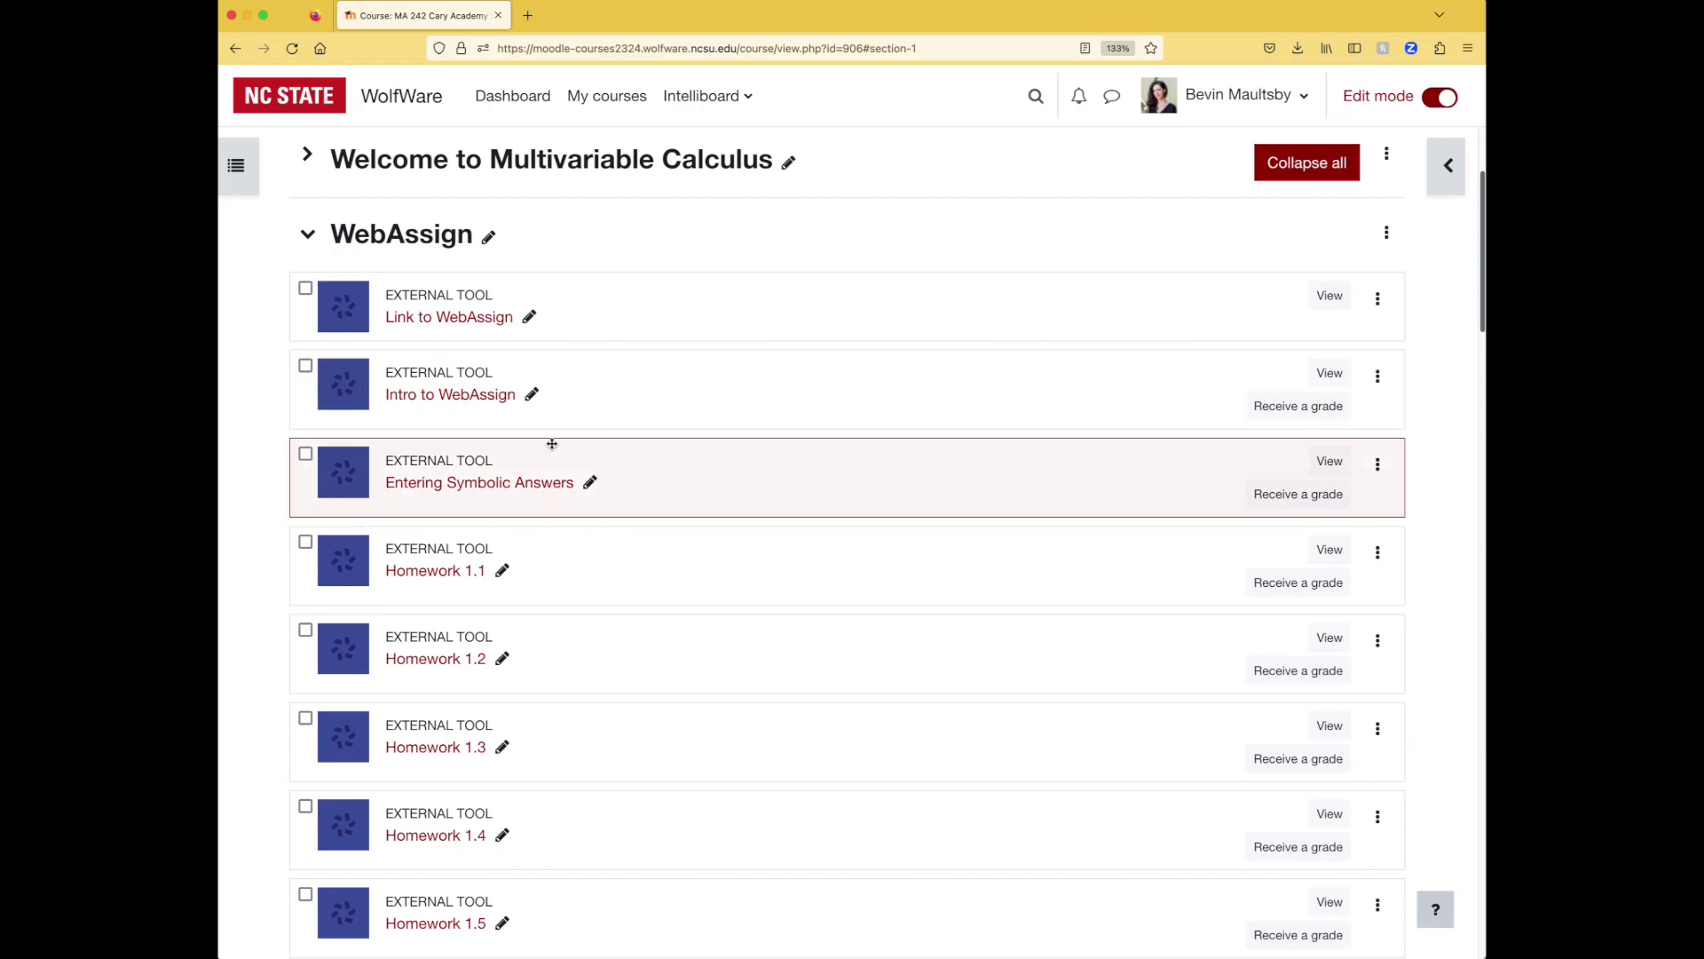
{"action": "scroll", "coordinate": [551, 443], "scroll_direction": "down", "scroll_amount": 7}
{"action": "scroll", "coordinate": [553, 448], "scroll_direction": "down", "scroll_amount": 15}
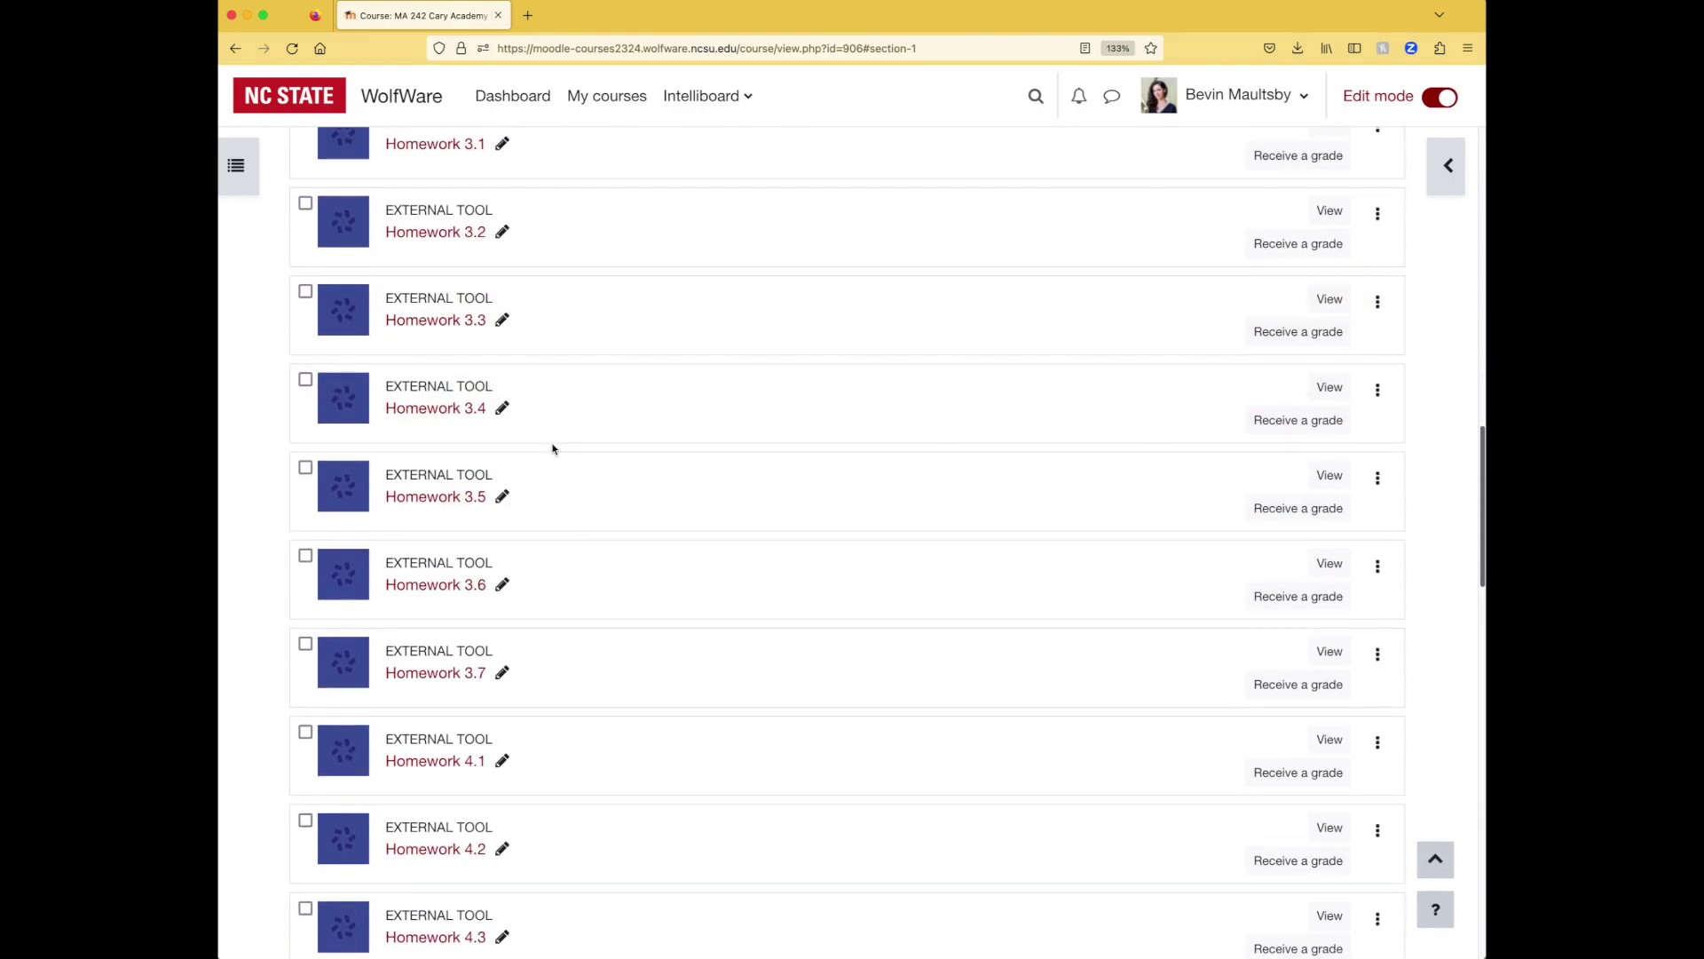
{"action": "scroll", "coordinate": [551, 444], "scroll_direction": "down", "scroll_amount": 3}
{"action": "scroll", "coordinate": [552, 444], "scroll_direction": "up", "scroll_amount": 20}
{"action": "left_click", "coordinate": [327, 450]}
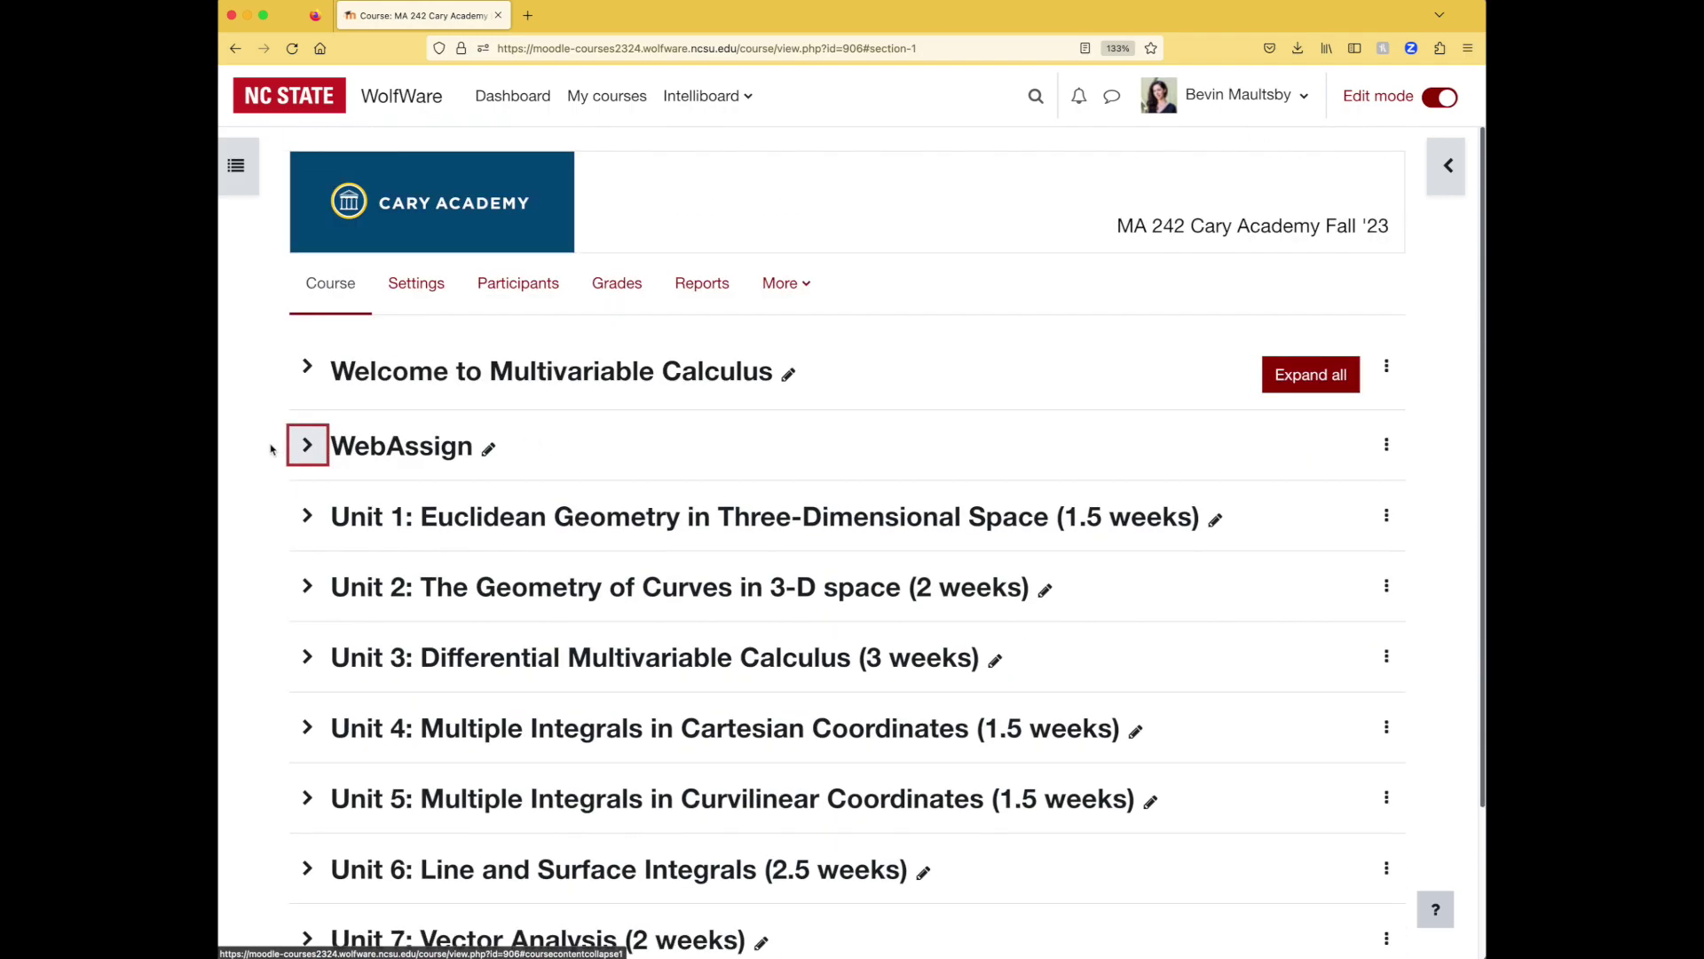
{"action": "left_click", "coordinate": [324, 449]}
{"action": "scroll", "coordinate": [489, 461], "scroll_direction": "down", "scroll_amount": 5}
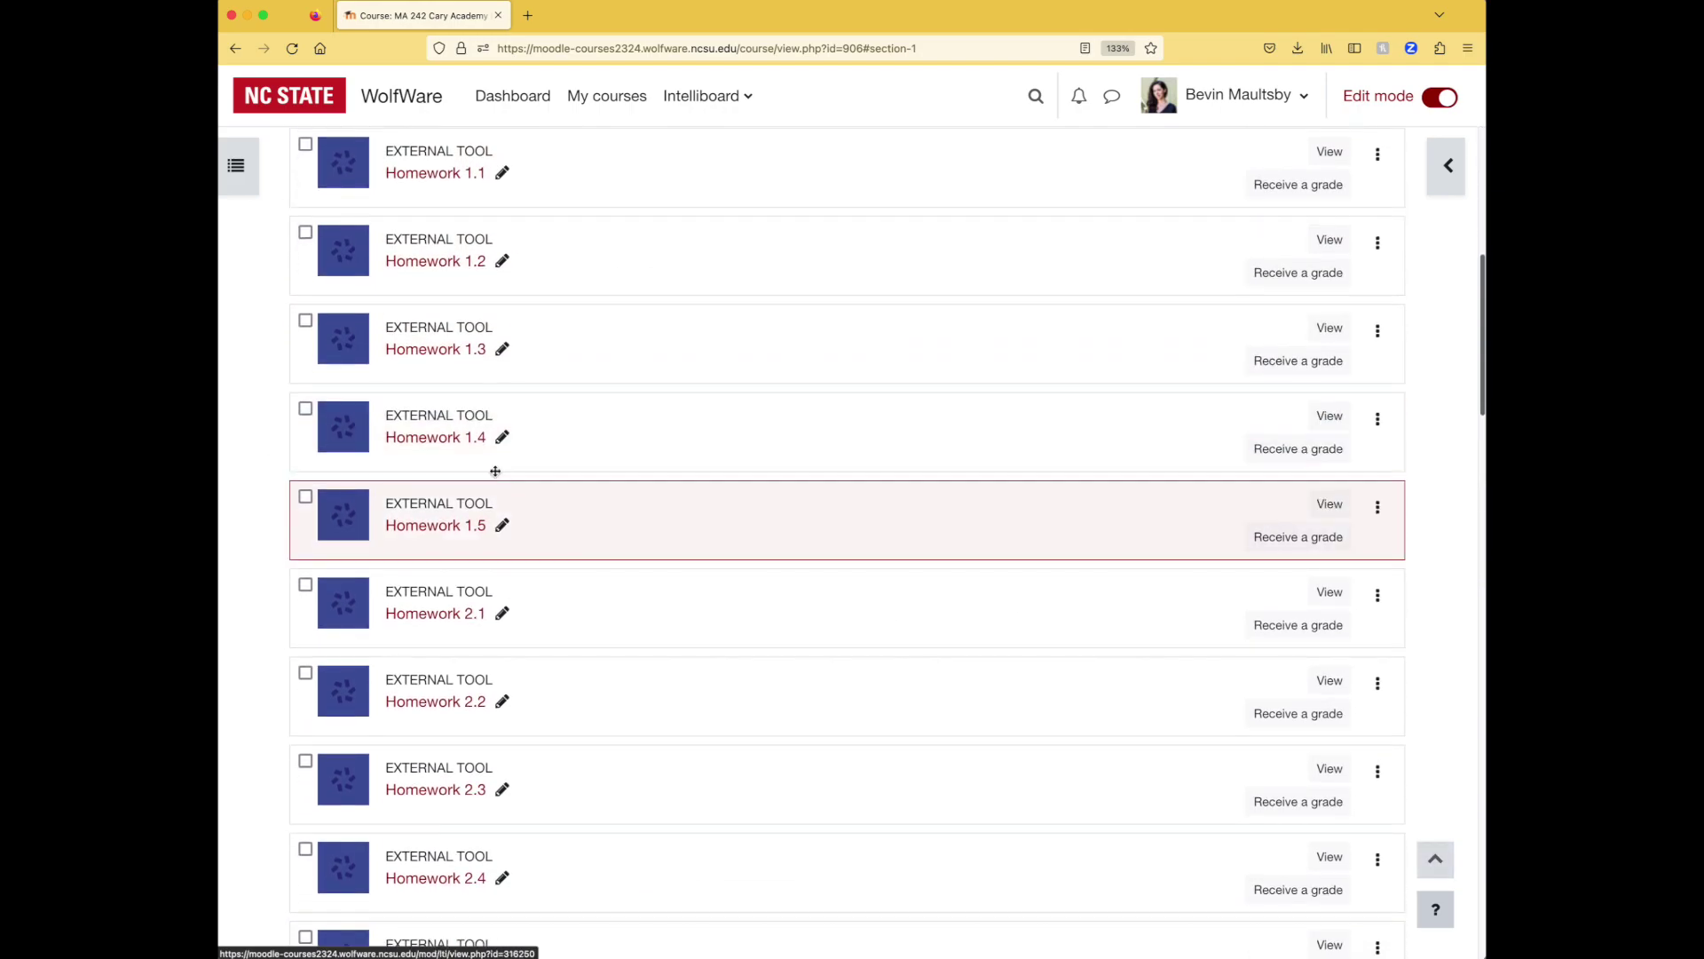
Look through the course index, then open the course's Grader report
{"action": "left_click", "coordinate": [237, 167]}
{"action": "scroll", "coordinate": [322, 431], "scroll_direction": "down", "scroll_amount": 15}
{"action": "scroll", "coordinate": [323, 430], "scroll_direction": "up", "scroll_amount": 10}
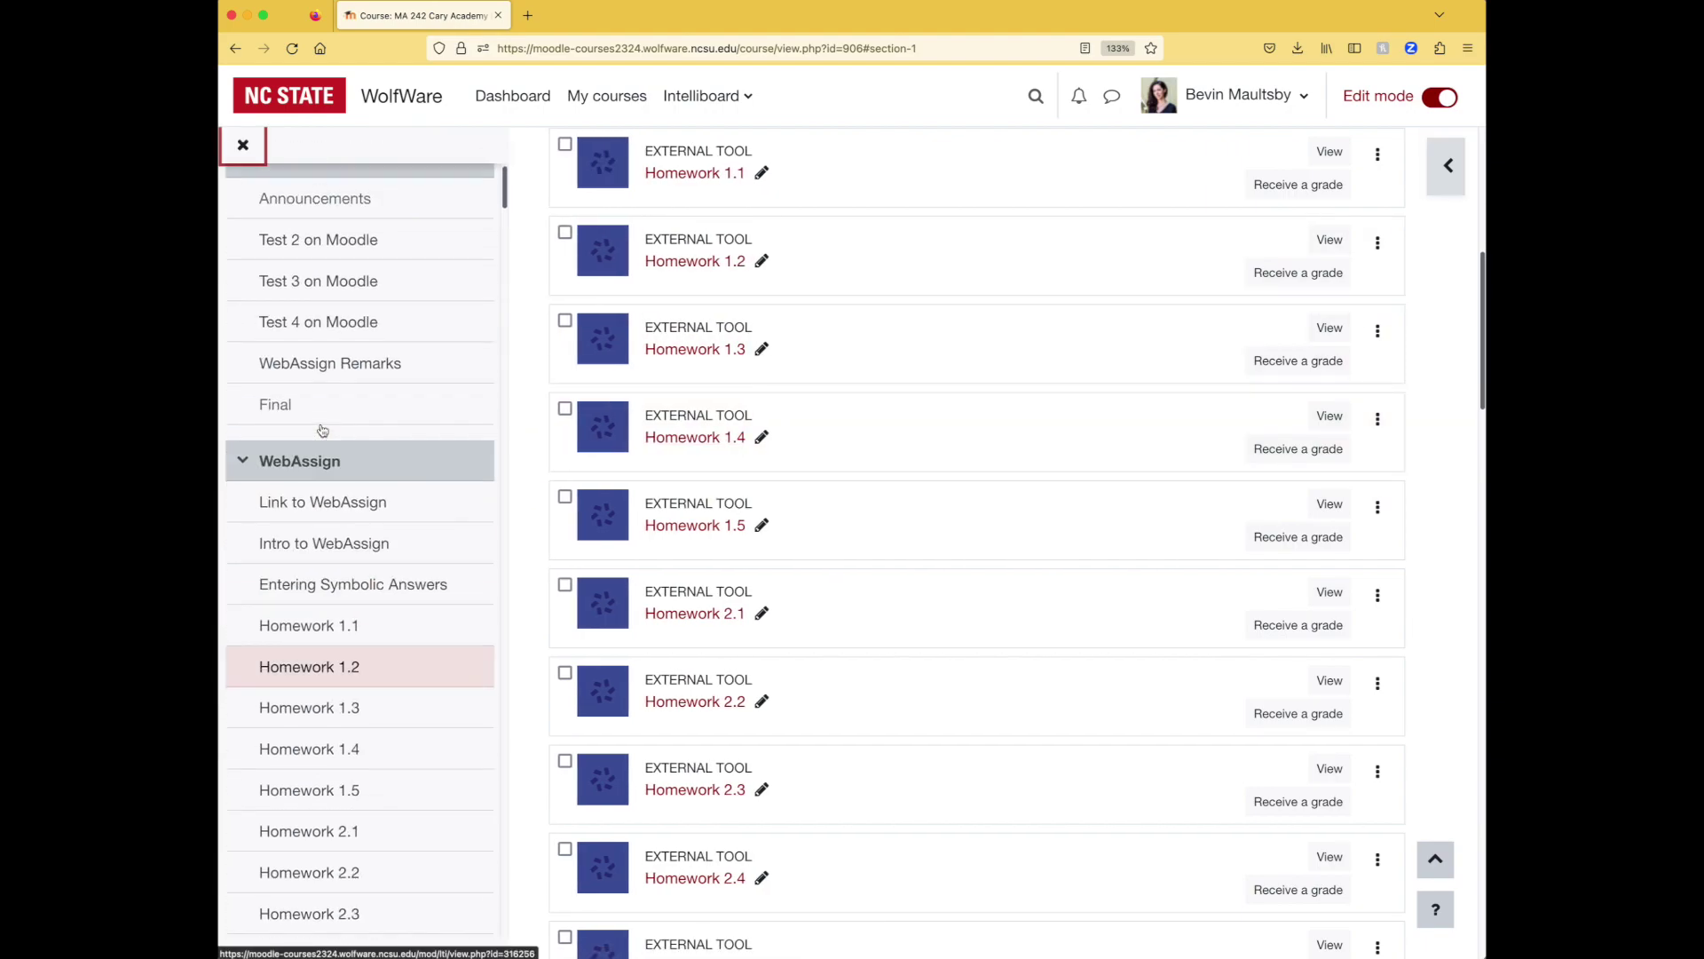
{"action": "scroll", "coordinate": [322, 430], "scroll_direction": "up", "scroll_amount": 1}
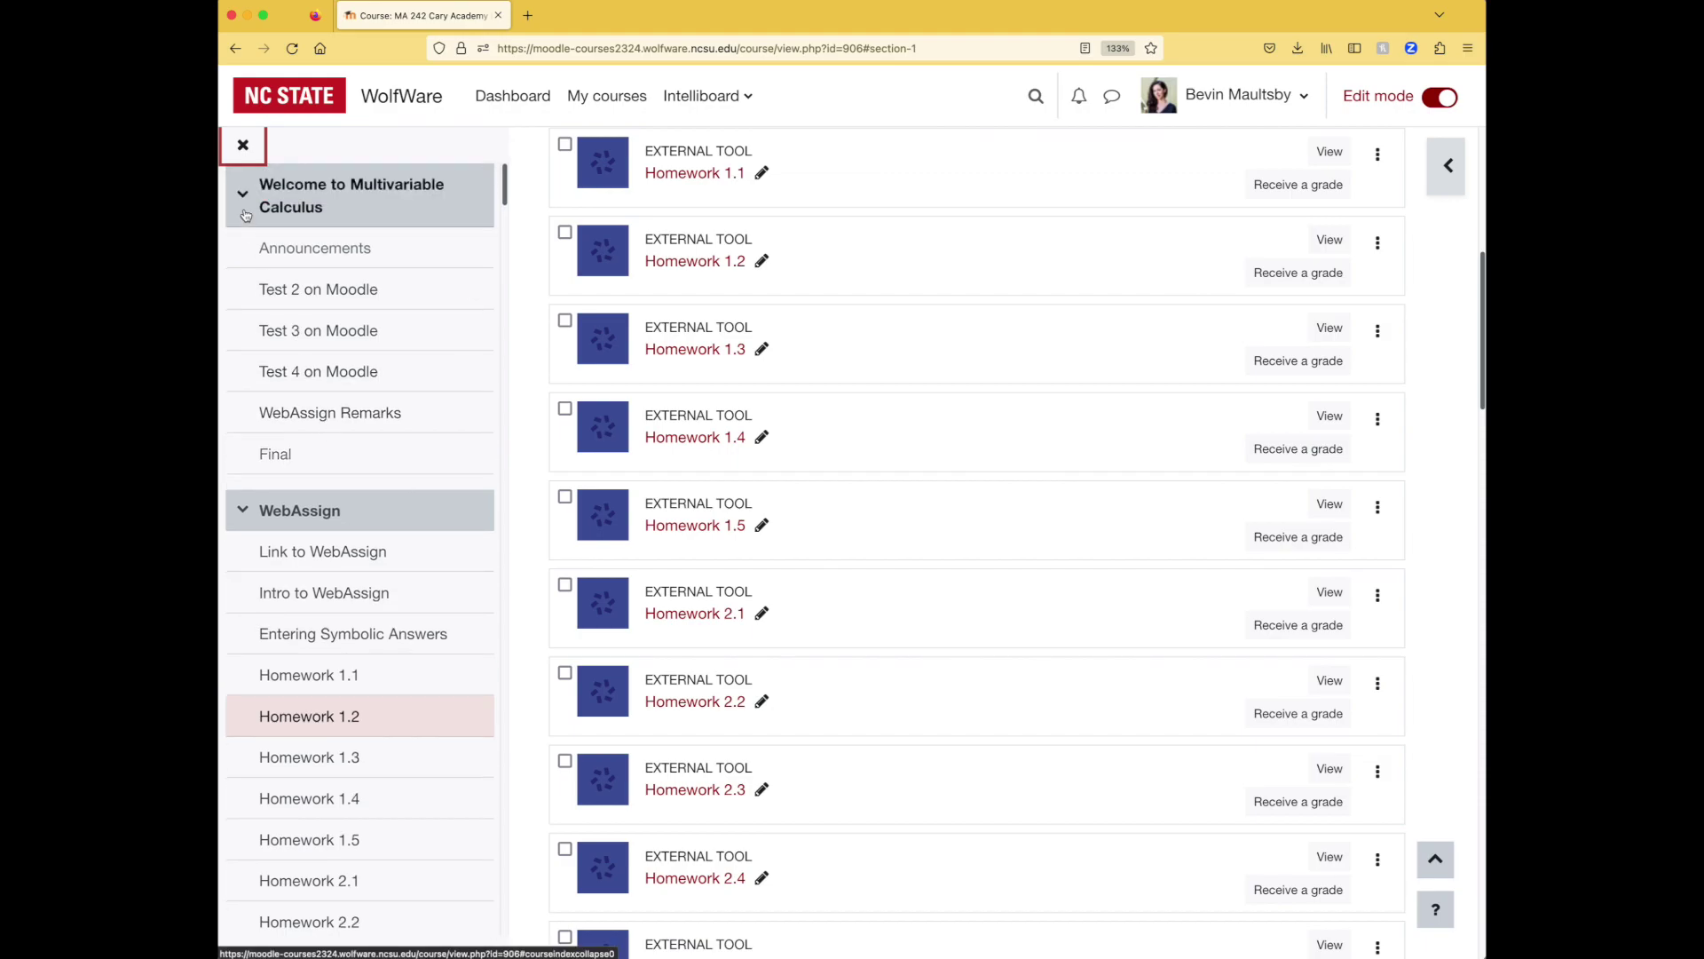
{"action": "left_click", "coordinate": [241, 158]}
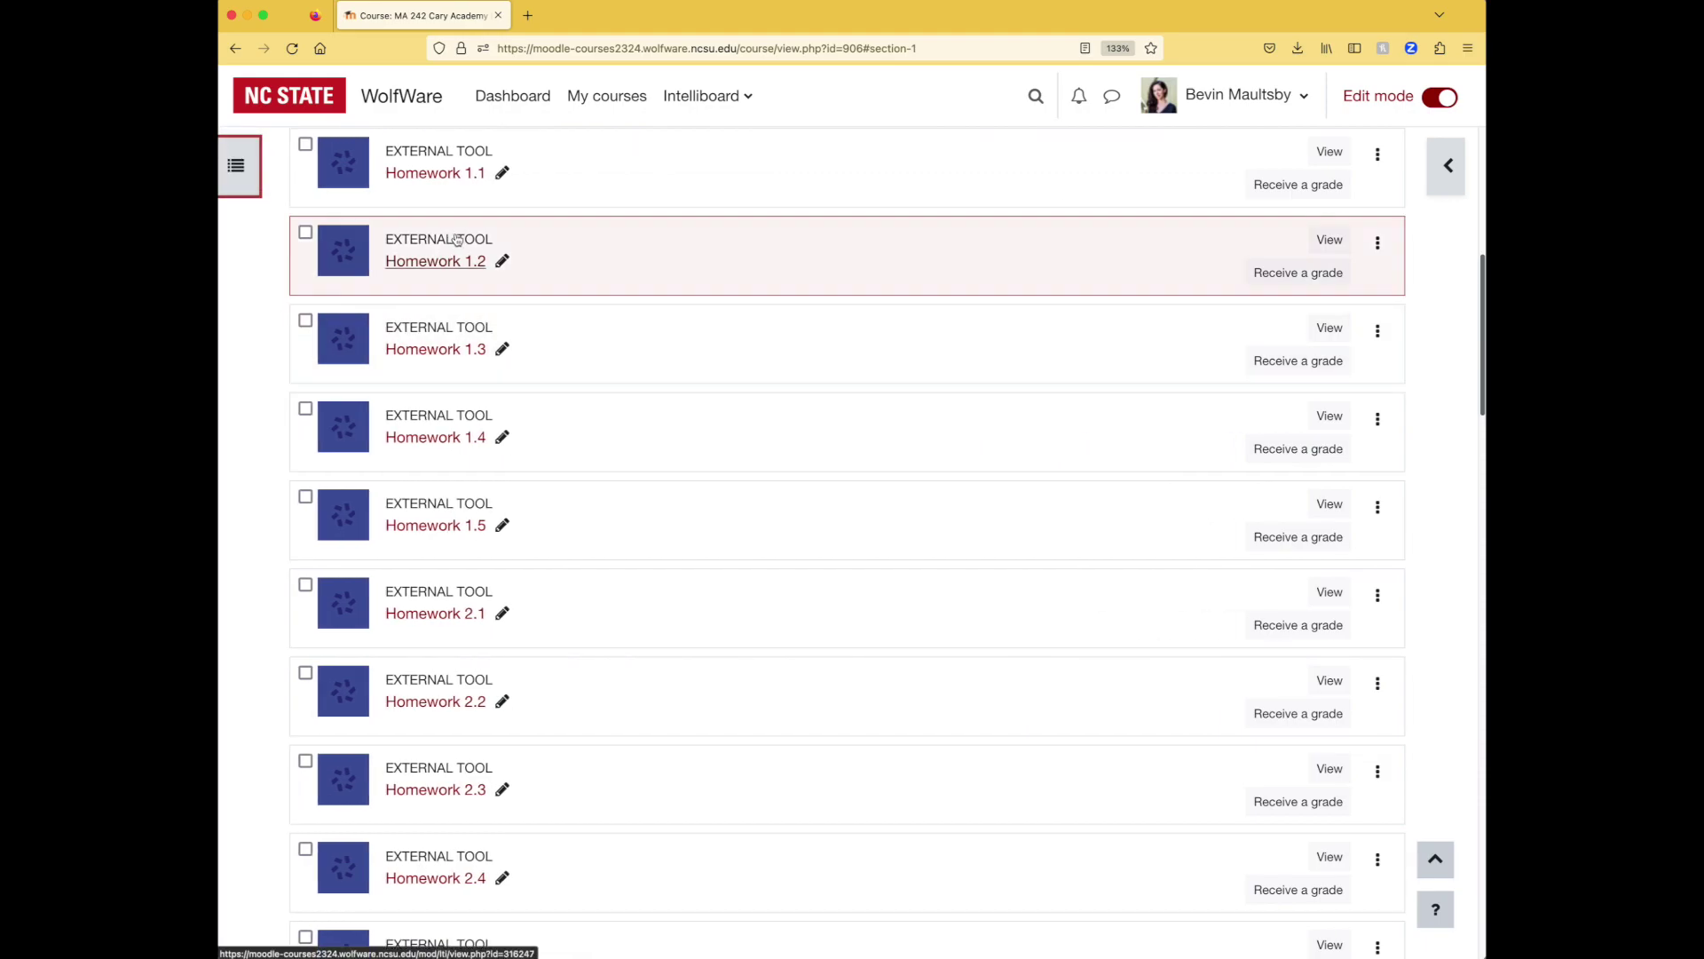
{"action": "scroll", "coordinate": [363, 396], "scroll_direction": "up", "scroll_amount": 7}
{"action": "left_click", "coordinate": [610, 284]}
In Gradebook setup, verify the WebAssign category holds all homework items with weight 20.0
{"action": "left_click", "coordinate": [438, 374]}
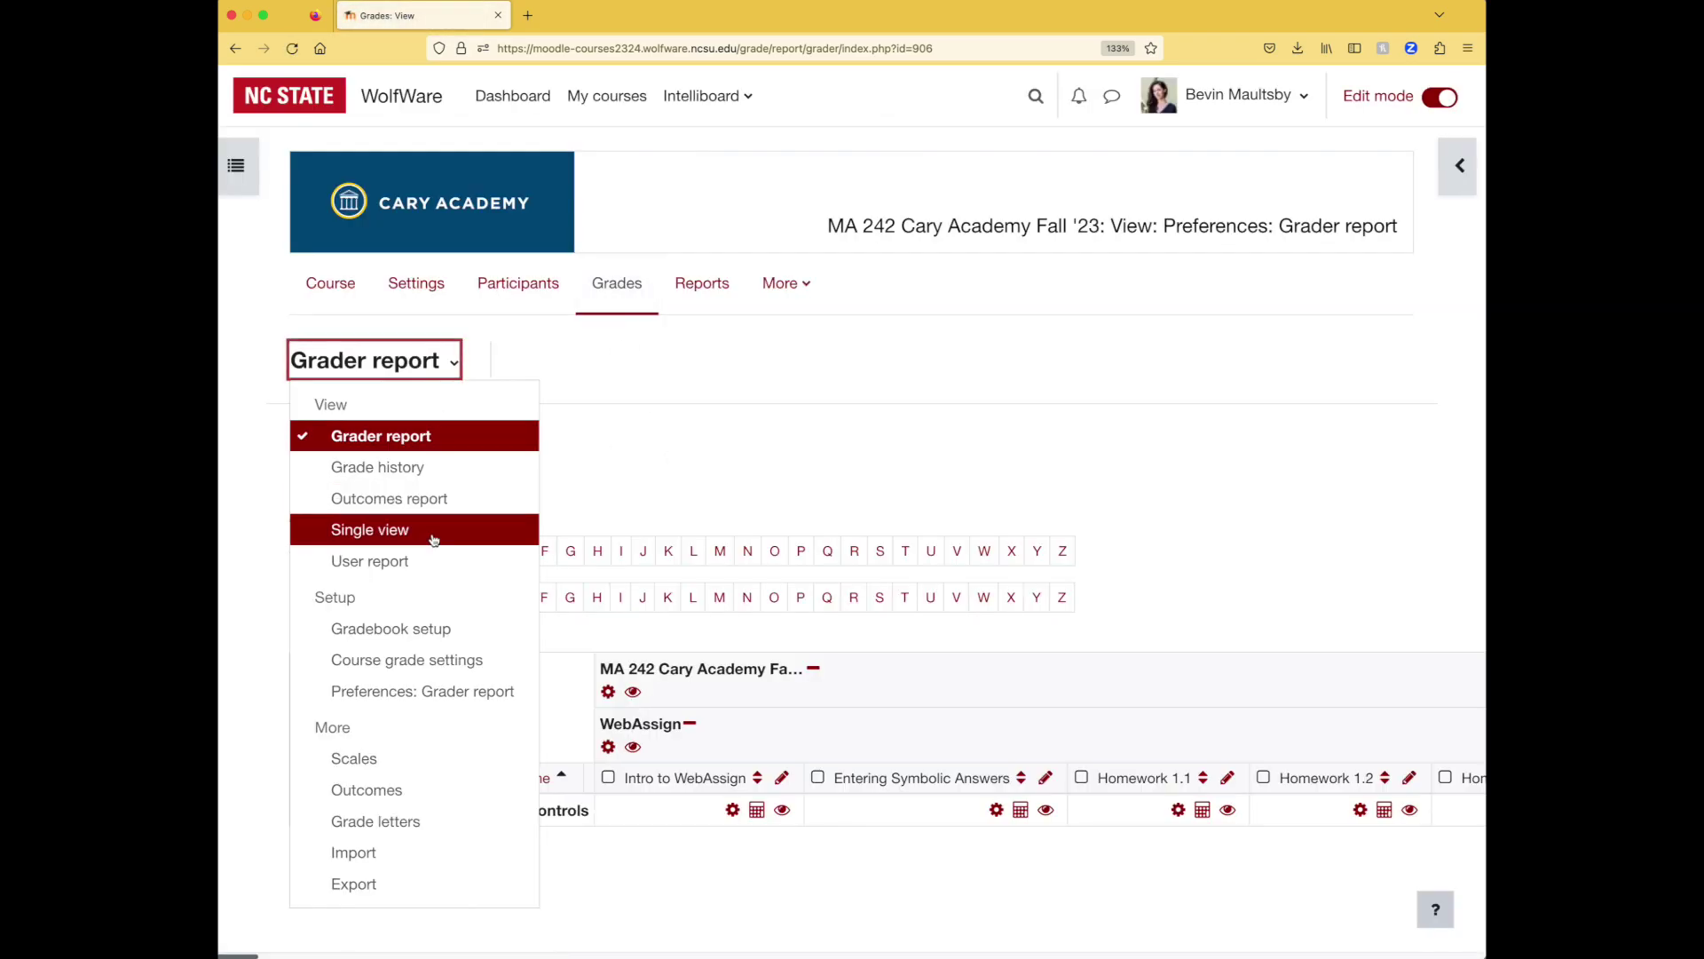
{"action": "left_click", "coordinate": [449, 626]}
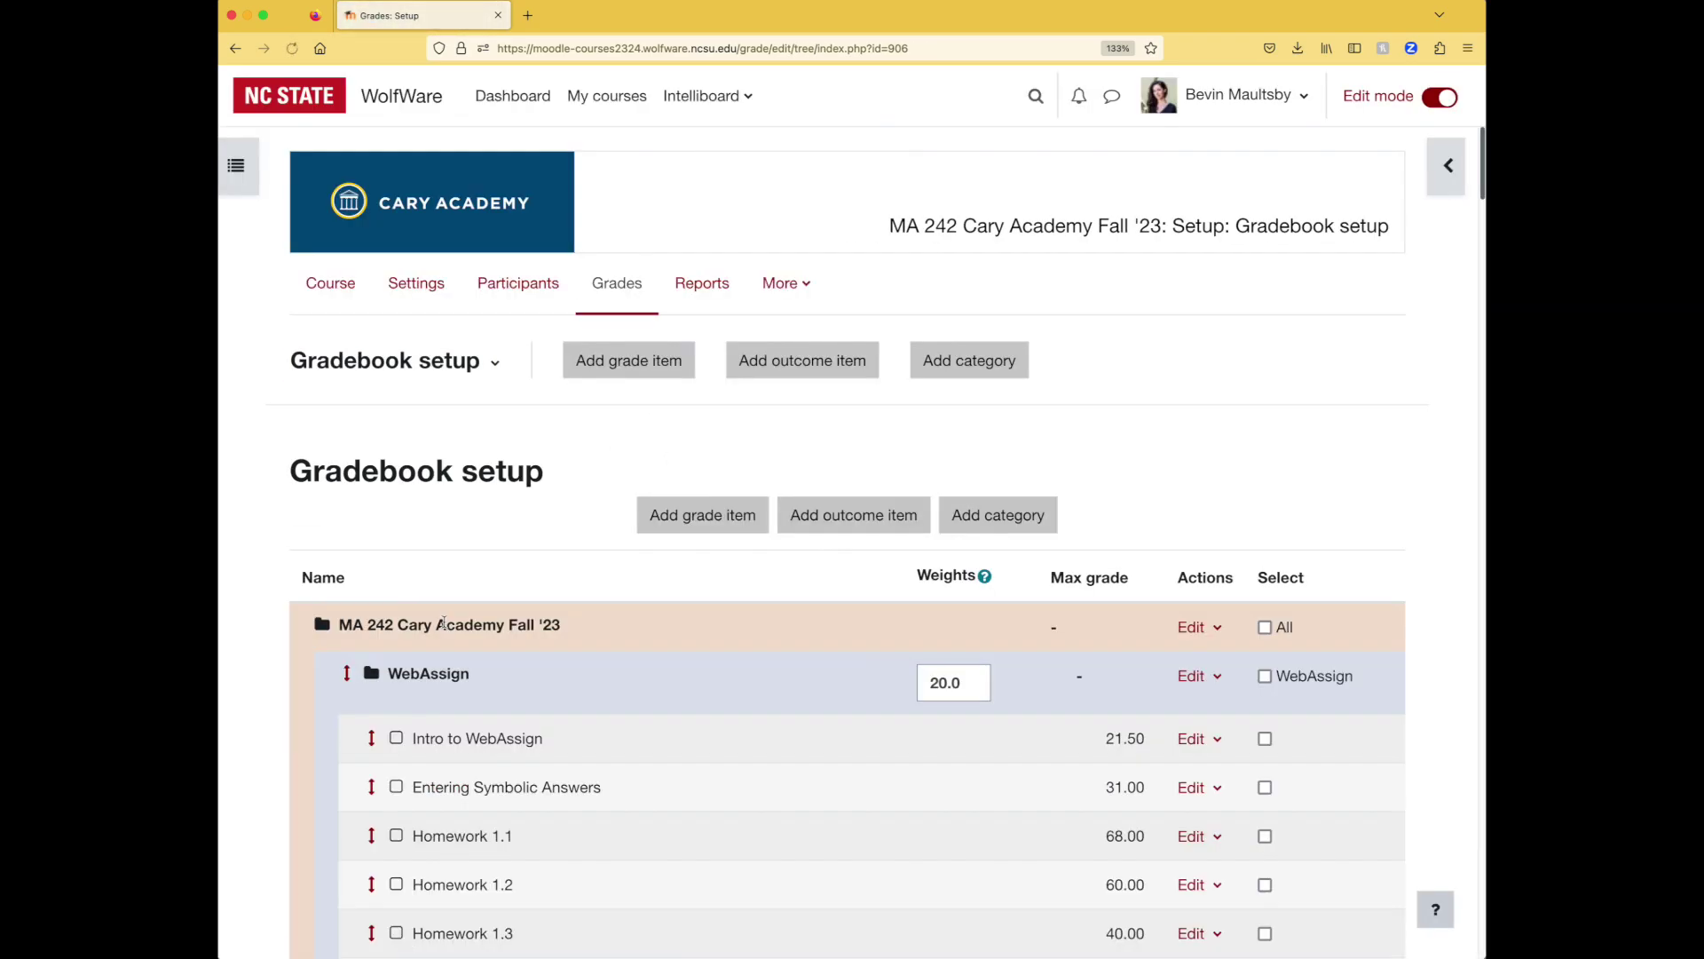
{"action": "scroll", "coordinate": [446, 625], "scroll_direction": "down", "scroll_amount": 3}
{"action": "scroll", "coordinate": [954, 621], "scroll_direction": "down", "scroll_amount": 6}
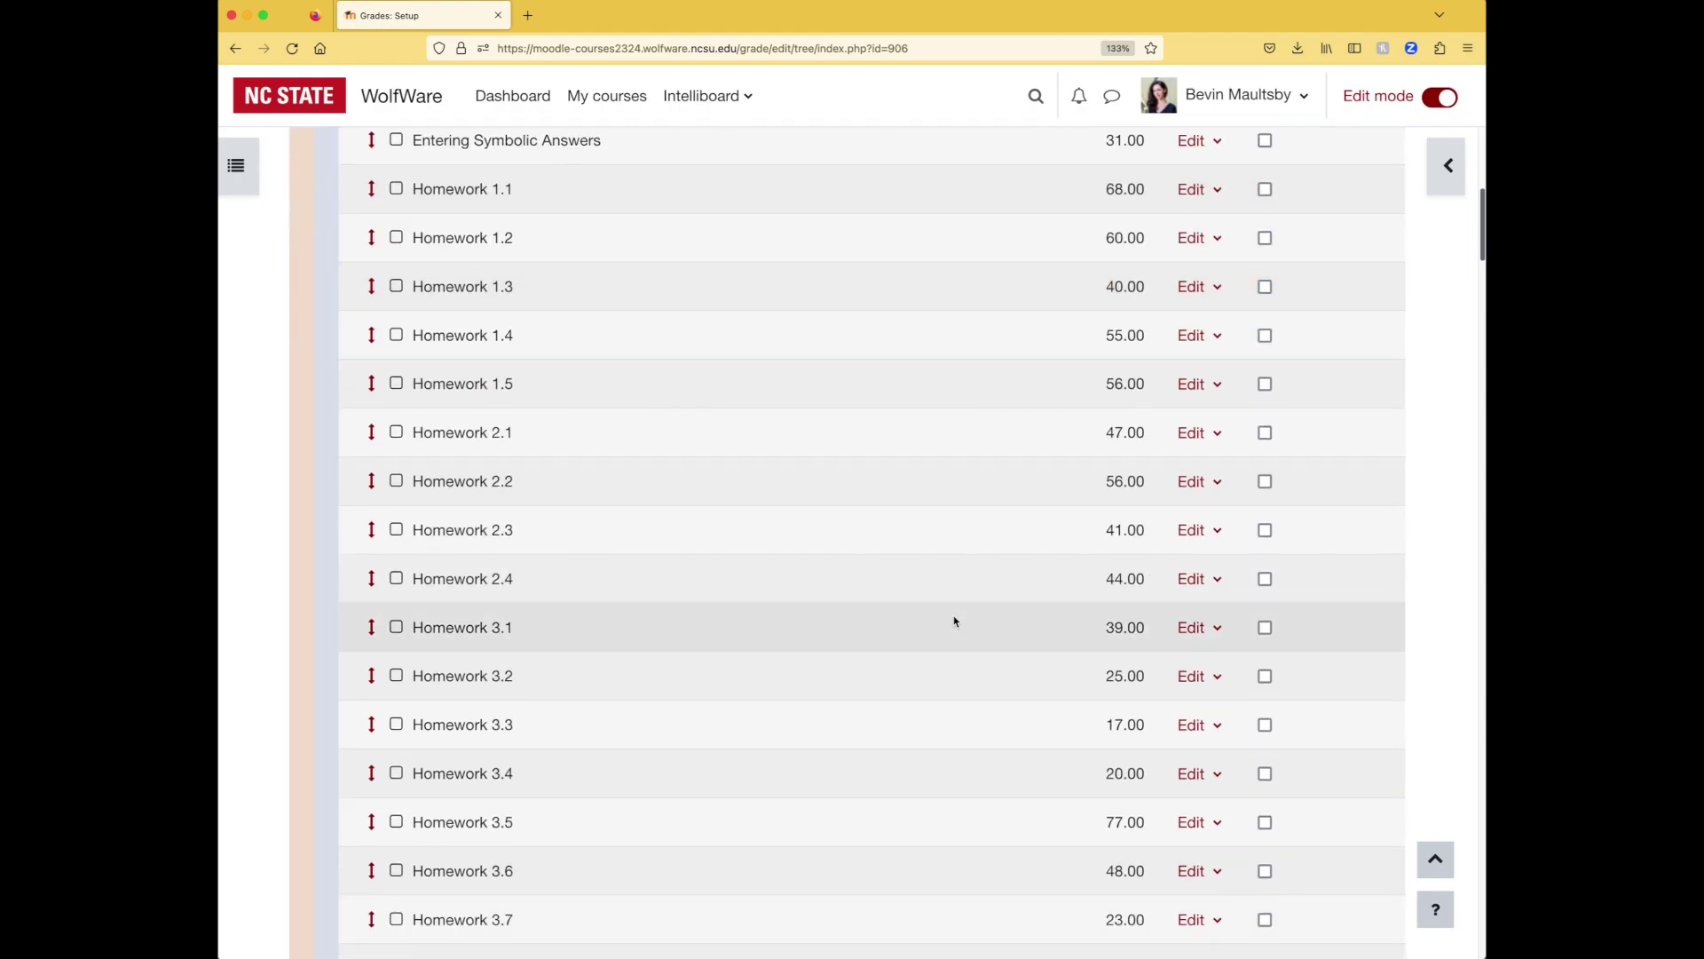
{"action": "scroll", "coordinate": [954, 621], "scroll_direction": "down", "scroll_amount": 4}
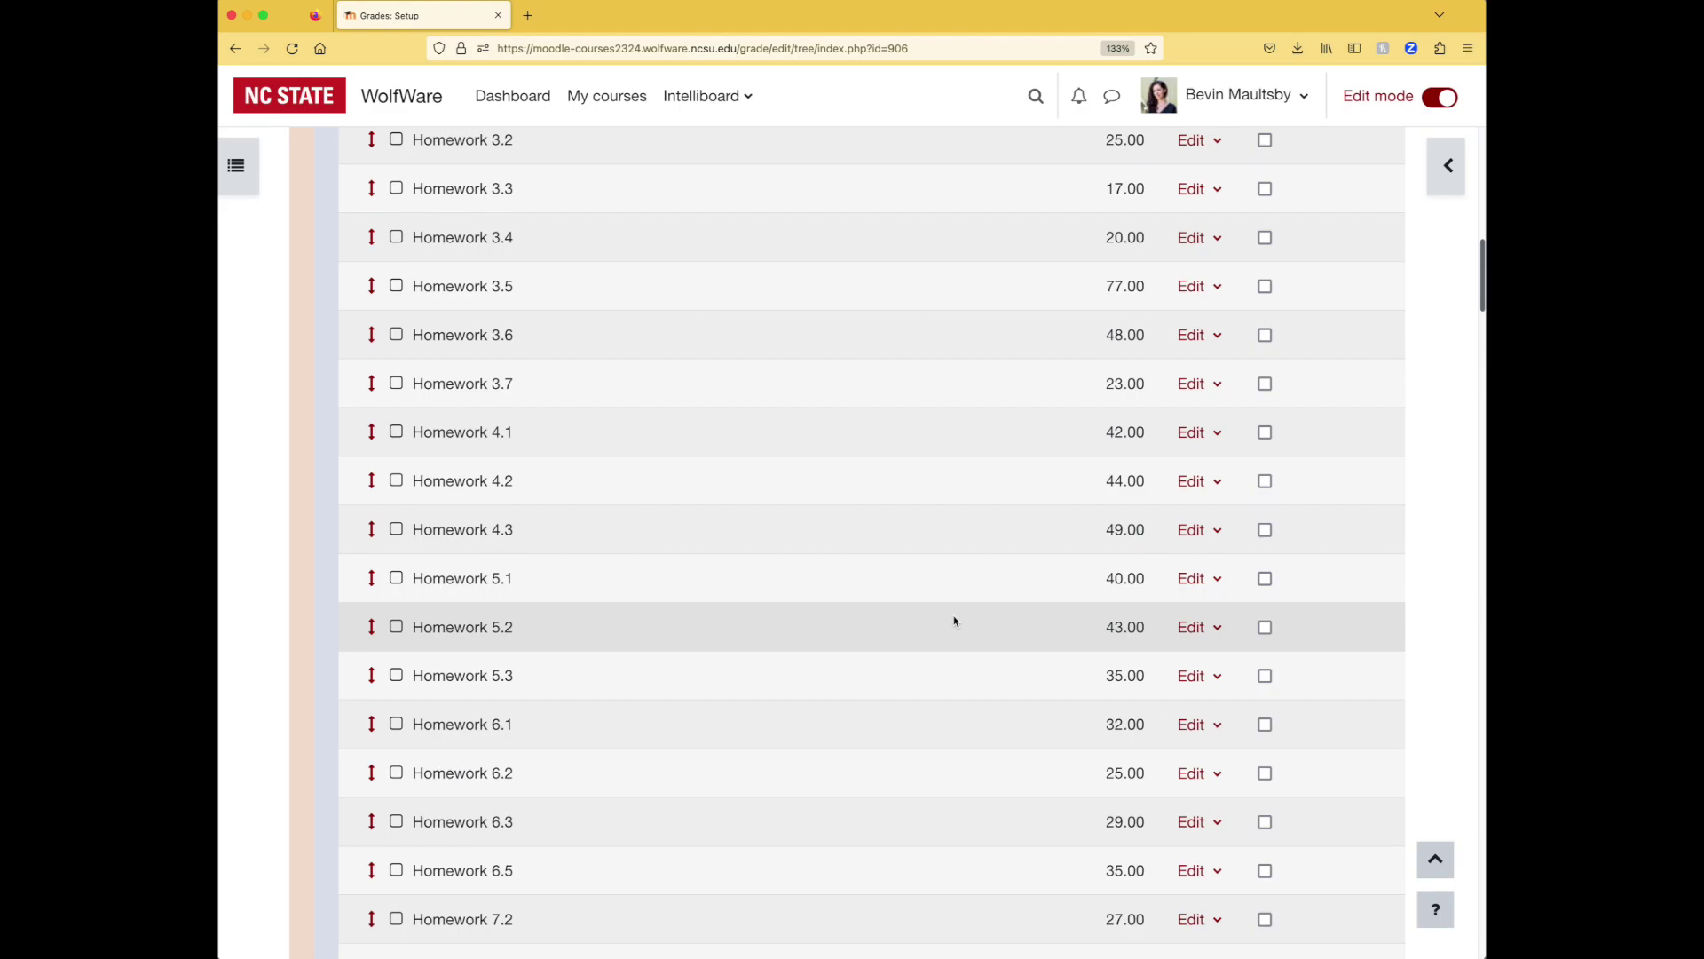
{"action": "scroll", "coordinate": [954, 622], "scroll_direction": "up", "scroll_amount": 15}
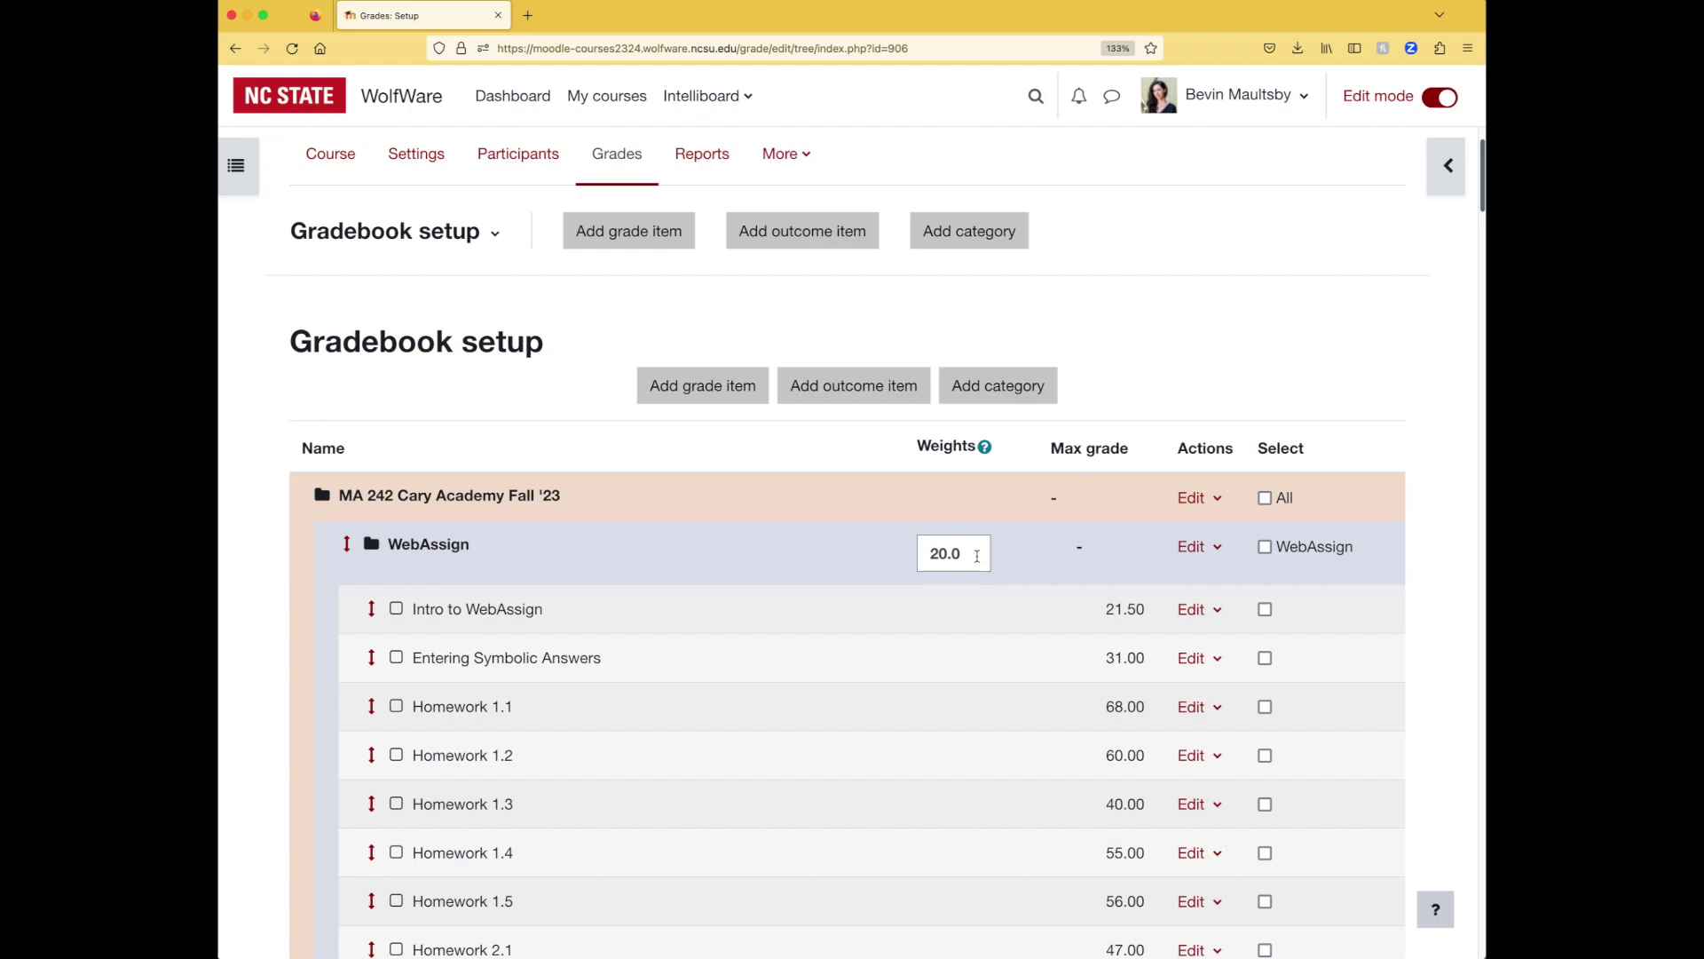
{"action": "left_click_drag", "start_coordinate": [977, 555], "coordinate": [876, 556]}
{"action": "left_click", "coordinate": [877, 557]}
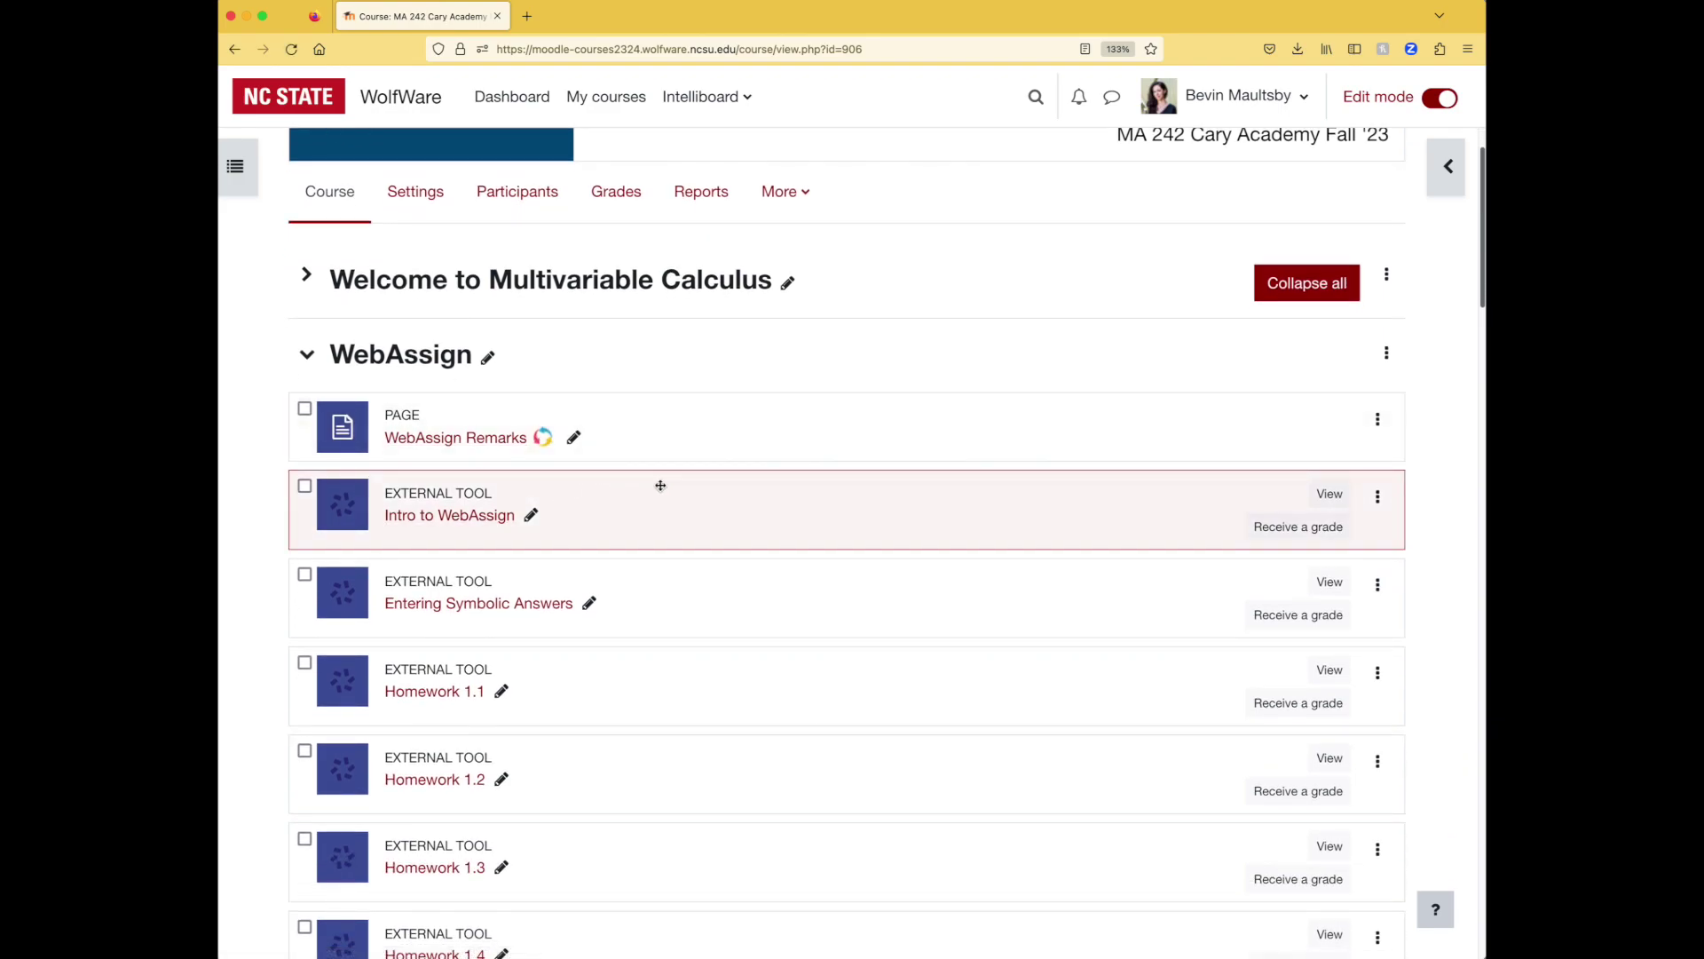
{"action": "scroll", "coordinate": [772, 489], "scroll_direction": "down", "scroll_amount": 1}
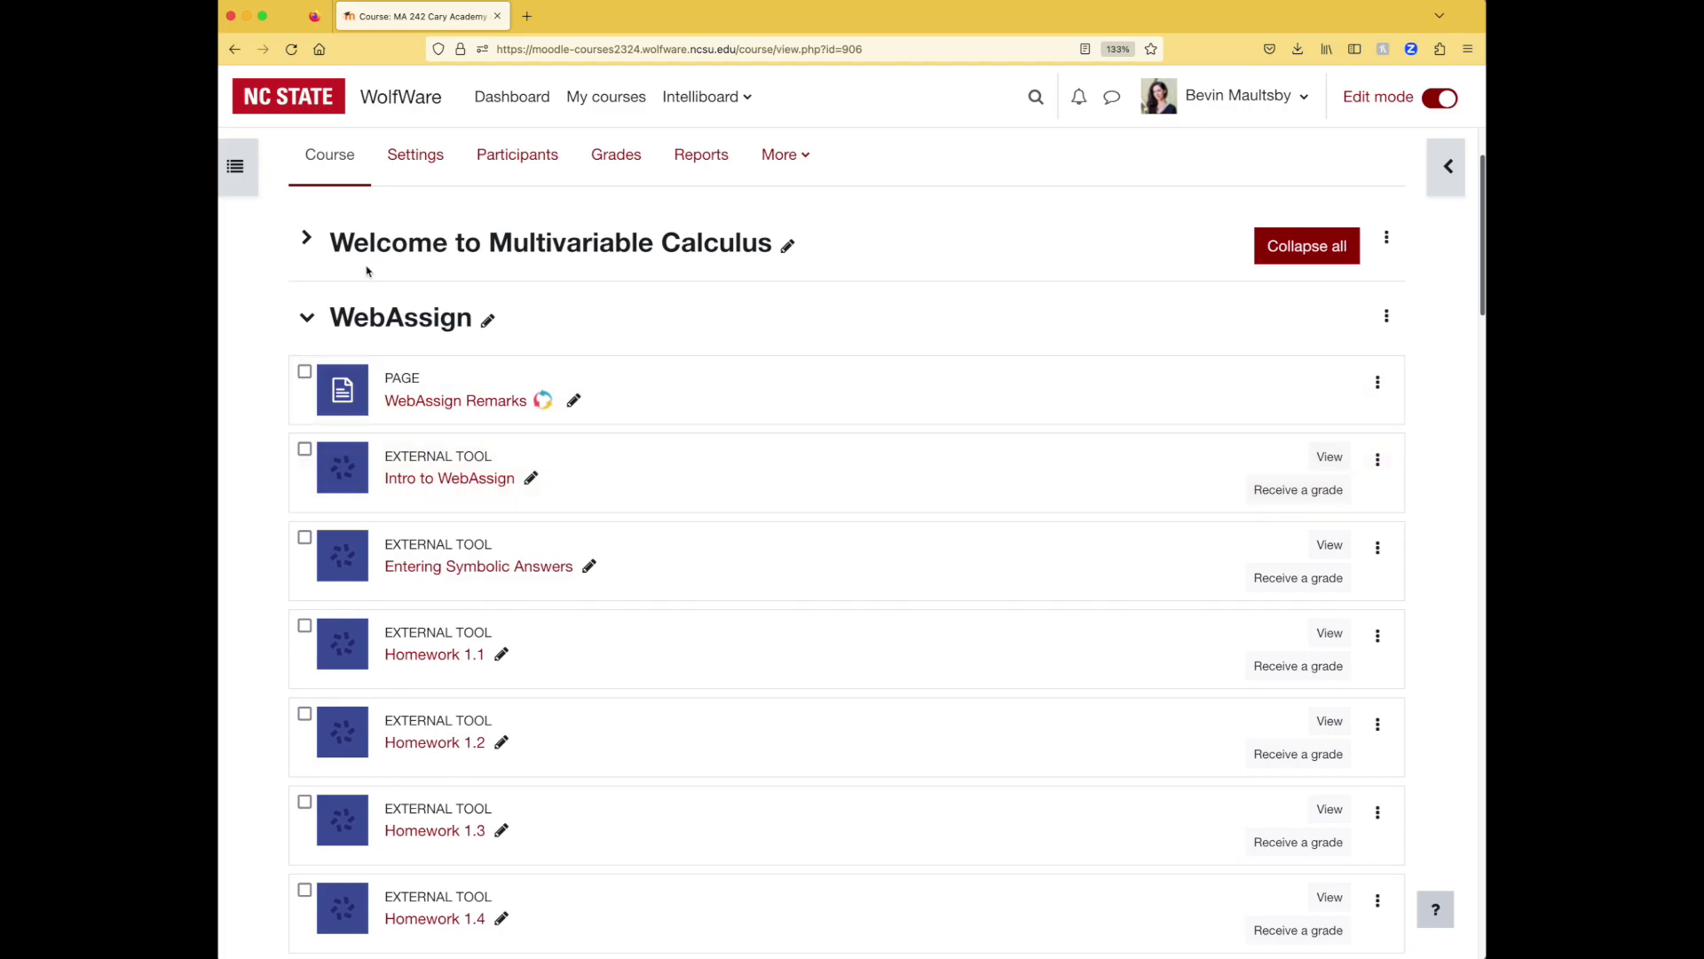
Review the course page and course index listing the WebAssign graded external tools
{"action": "left_click", "coordinate": [236, 166]}
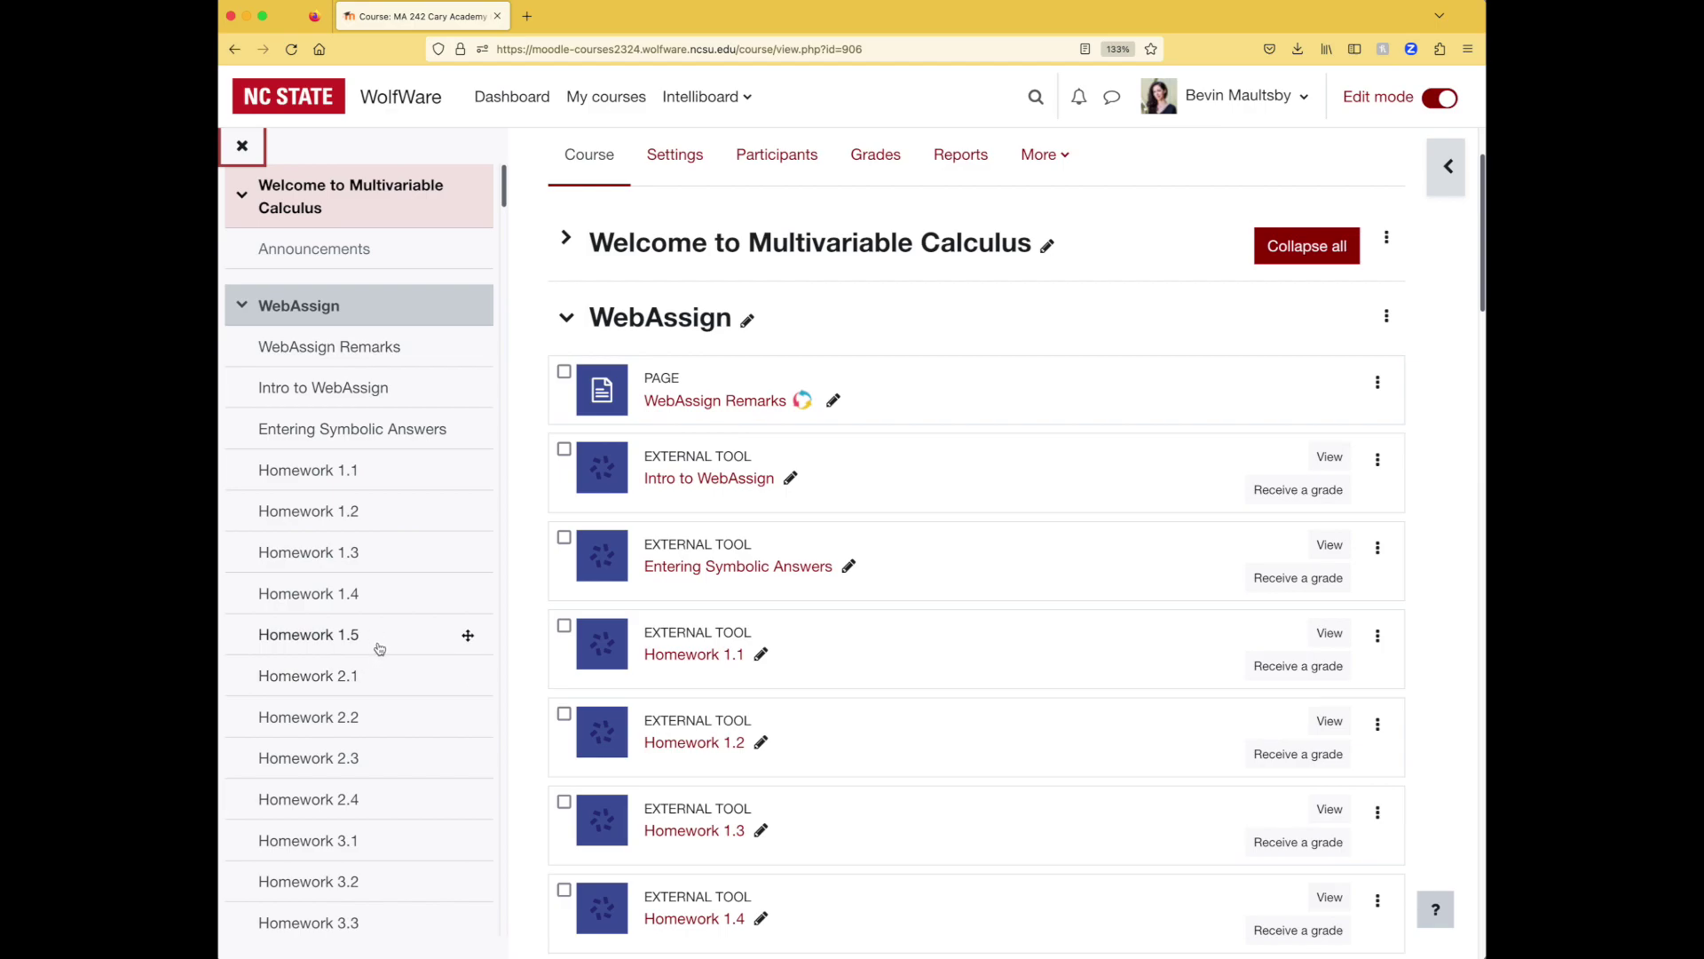
{"action": "left_click", "coordinate": [241, 145]}
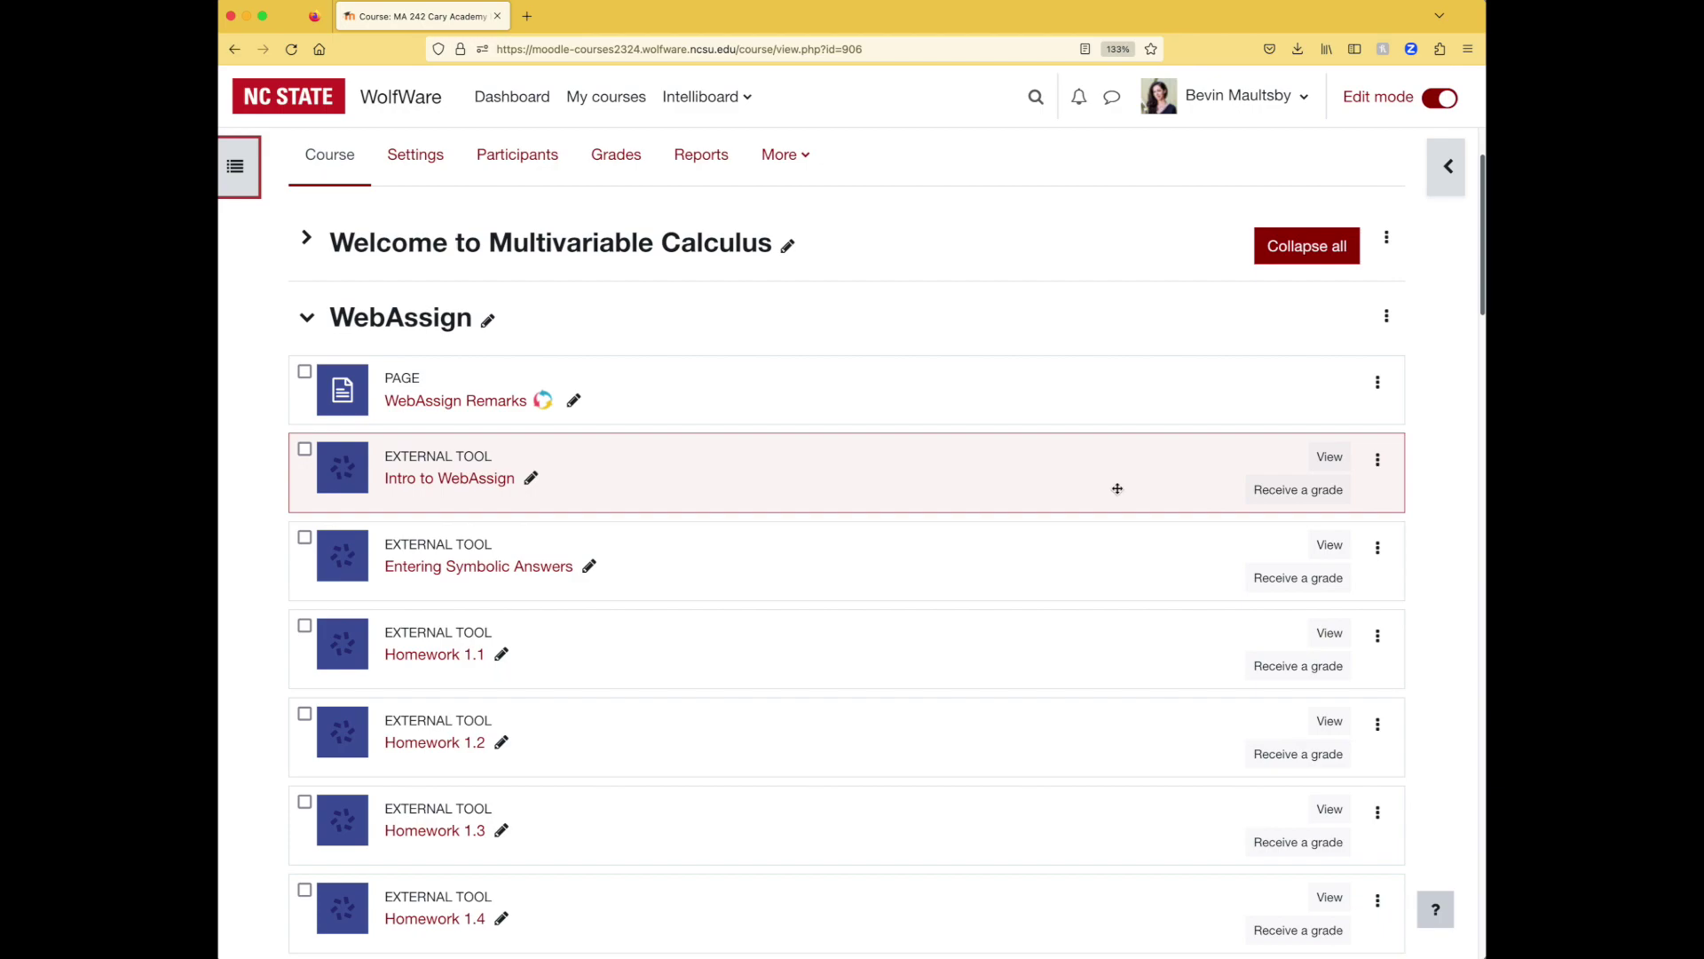
{"action": "scroll", "coordinate": [1115, 487], "scroll_direction": "up", "scroll_amount": 2}
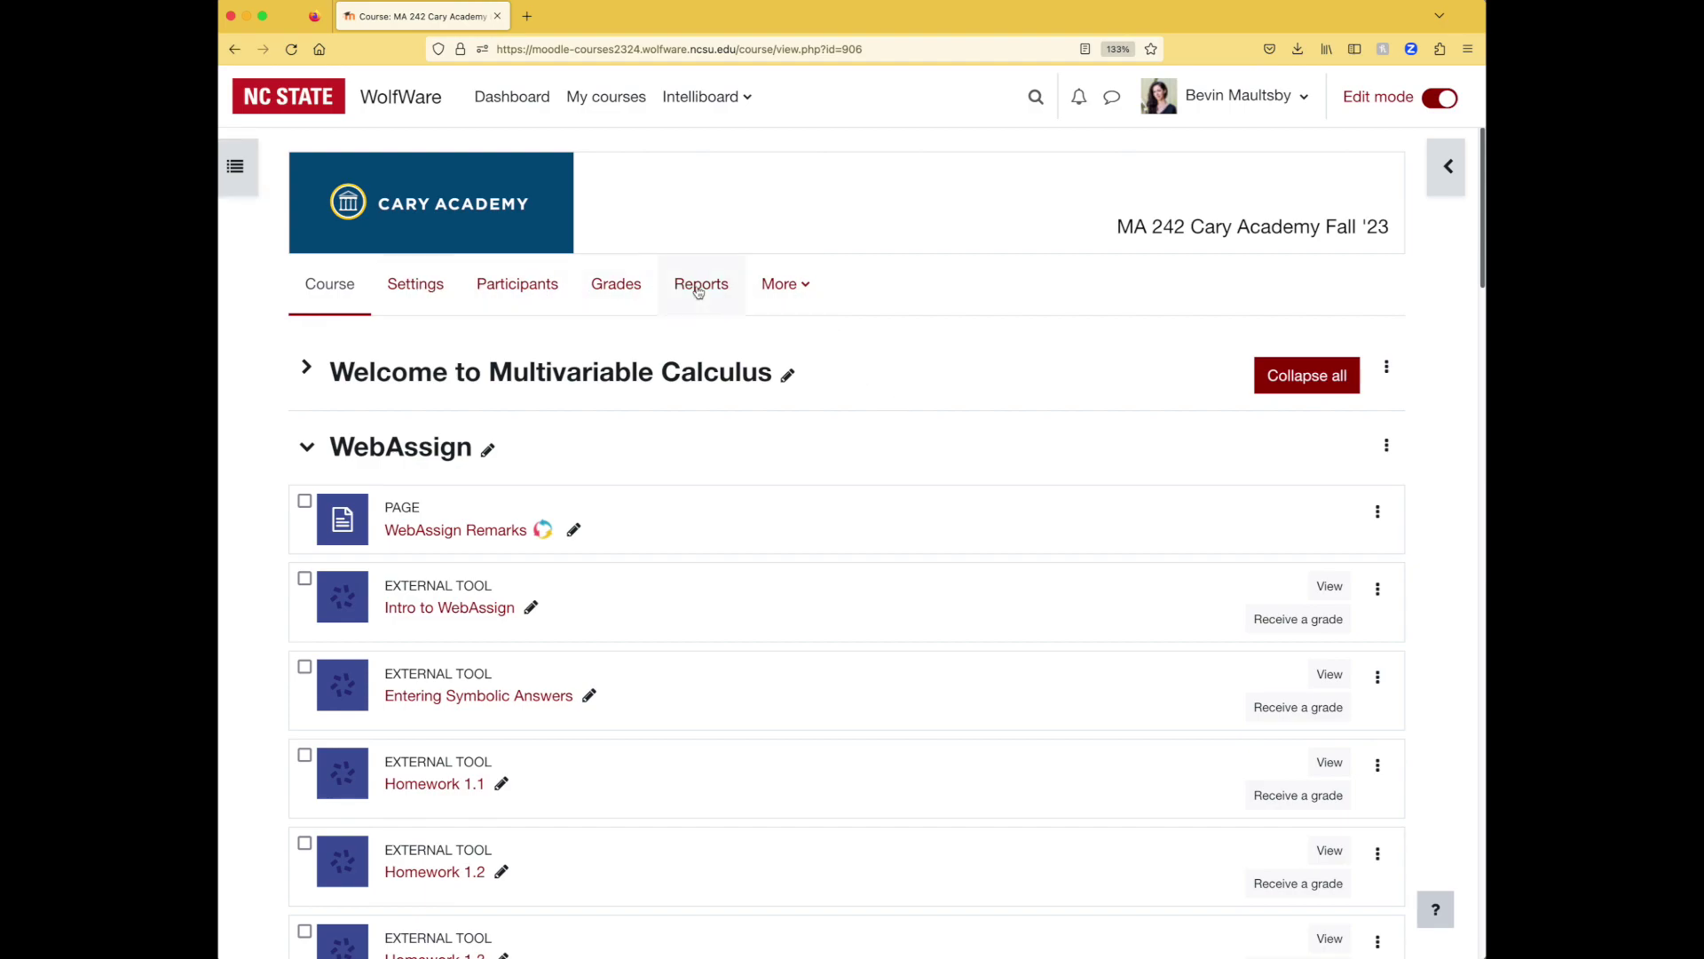
Go to Bulk edit activity completion via the Course completion pages
{"action": "left_click", "coordinate": [789, 297]}
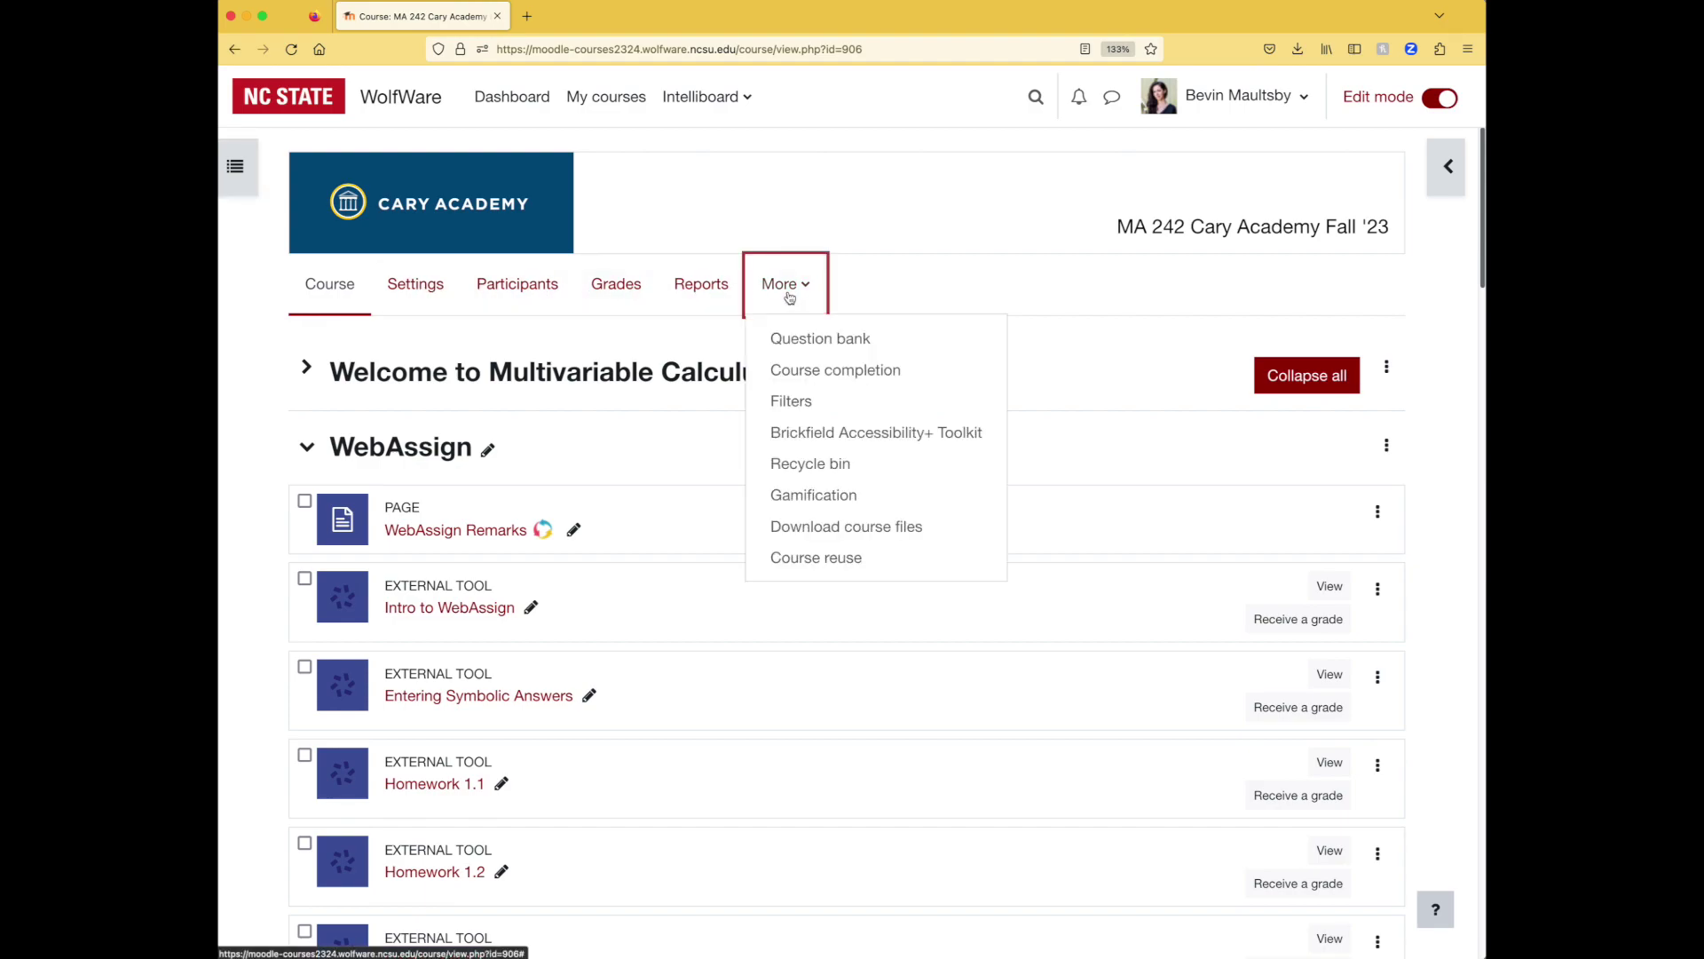
{"action": "left_click", "coordinate": [857, 383]}
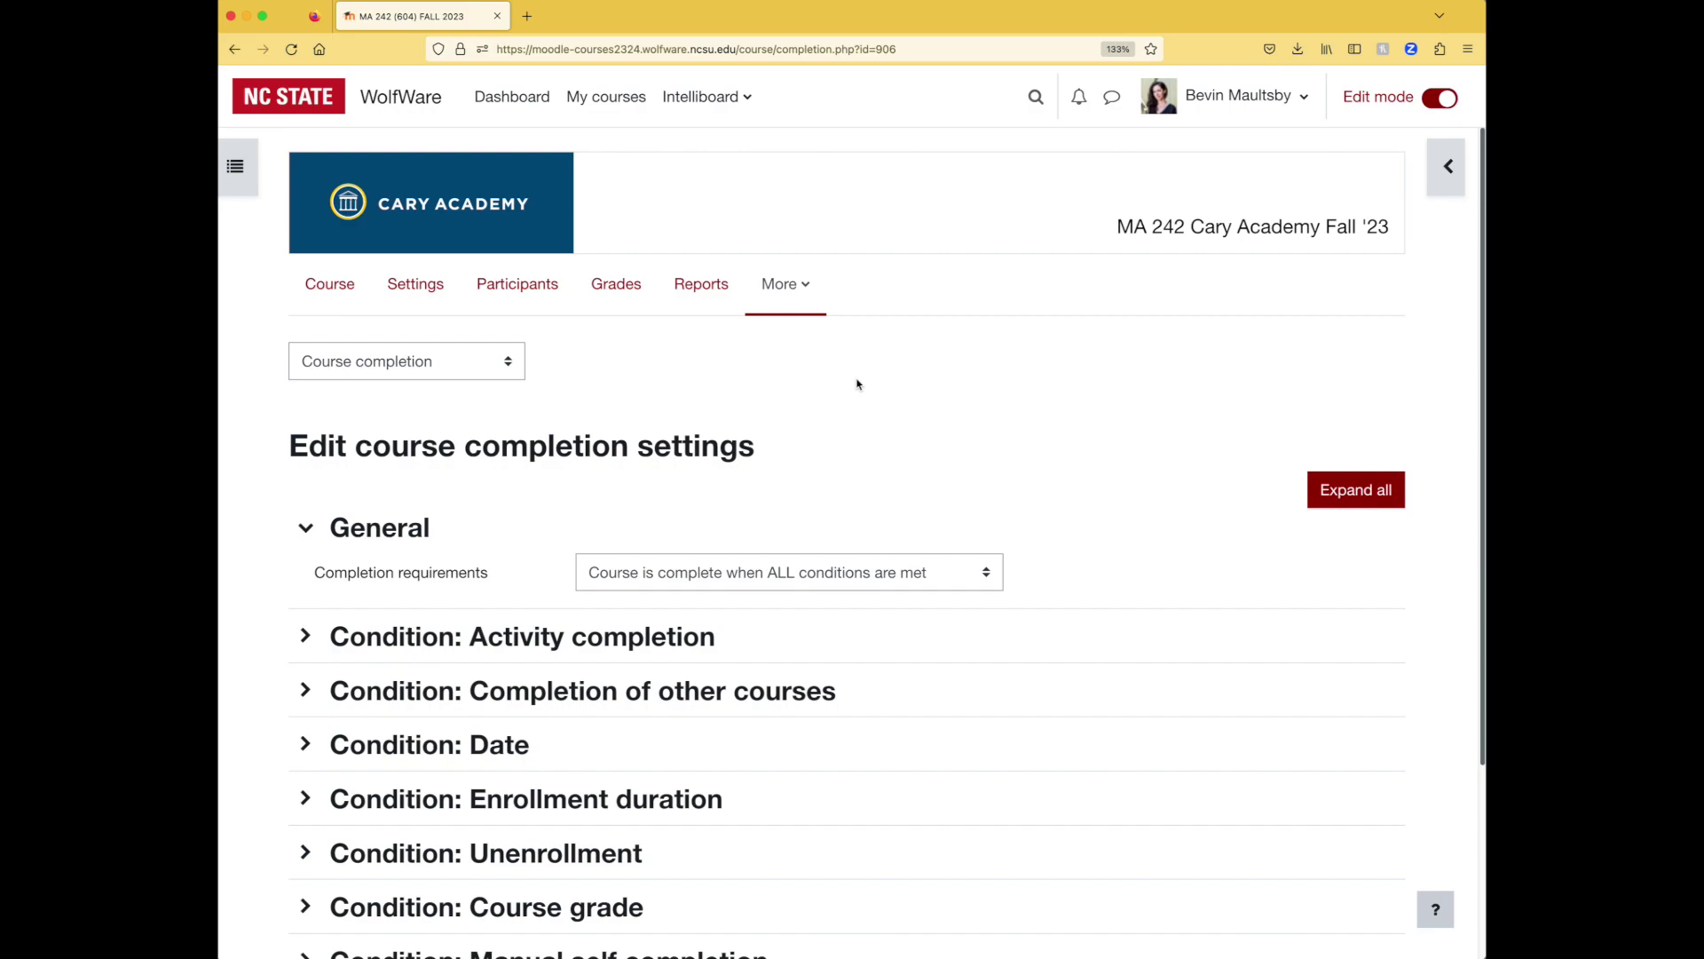
{"action": "left_click", "coordinate": [505, 373]}
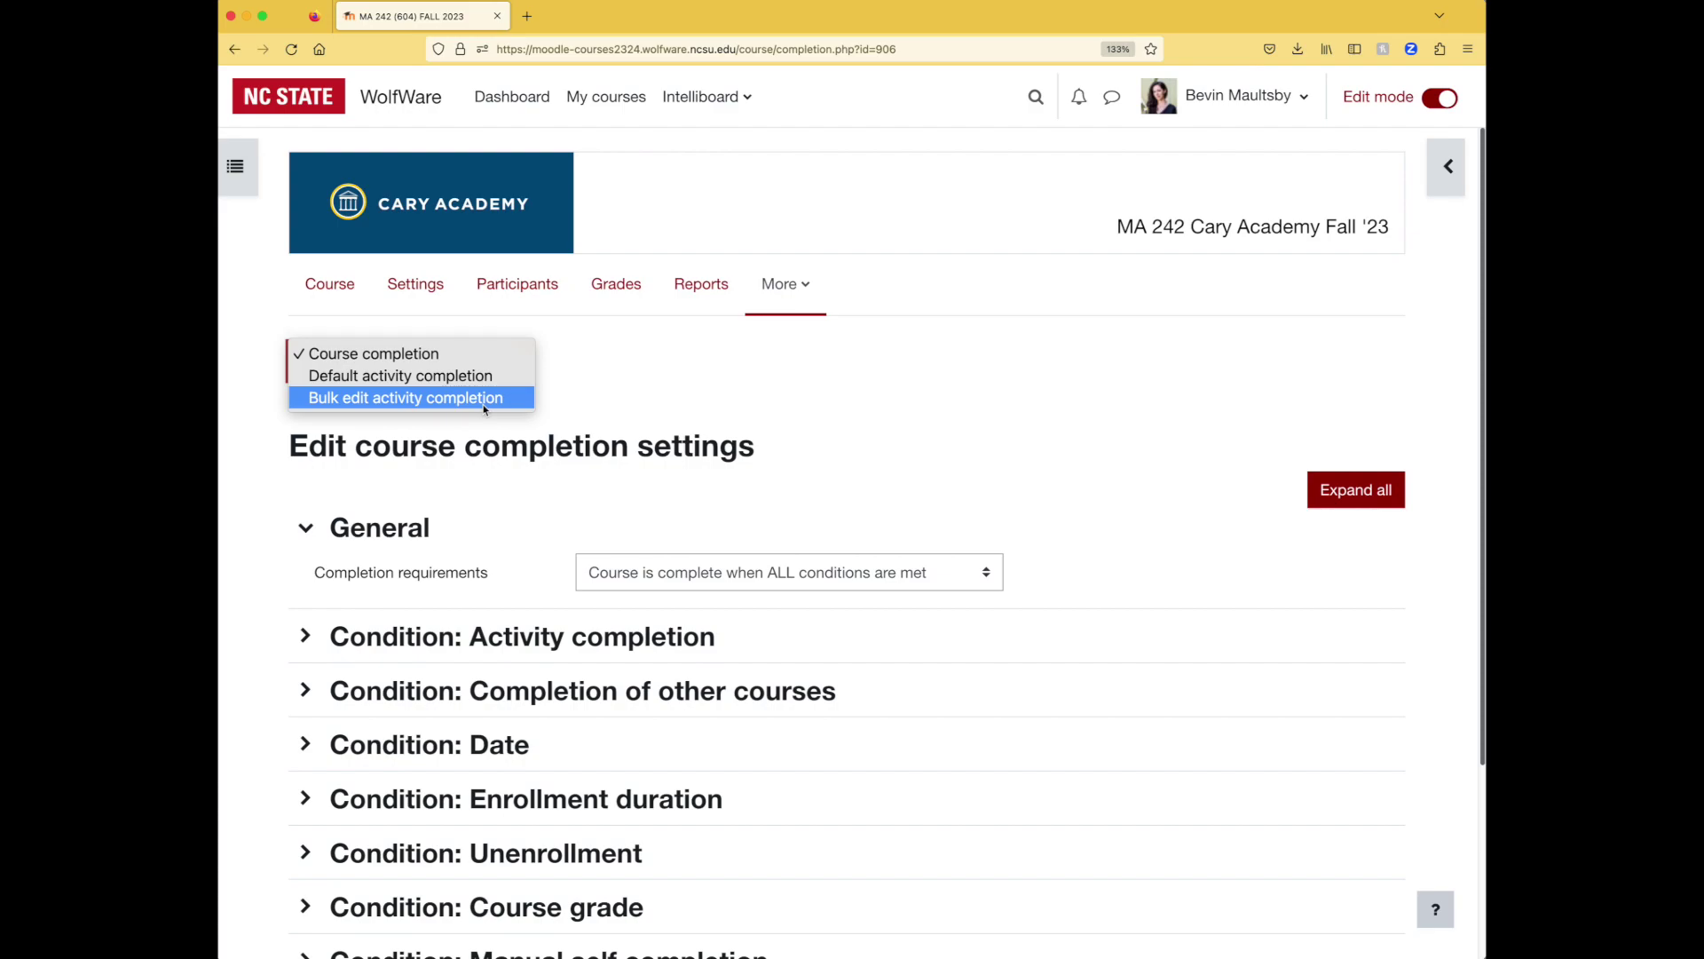
{"action": "left_click", "coordinate": [485, 398]}
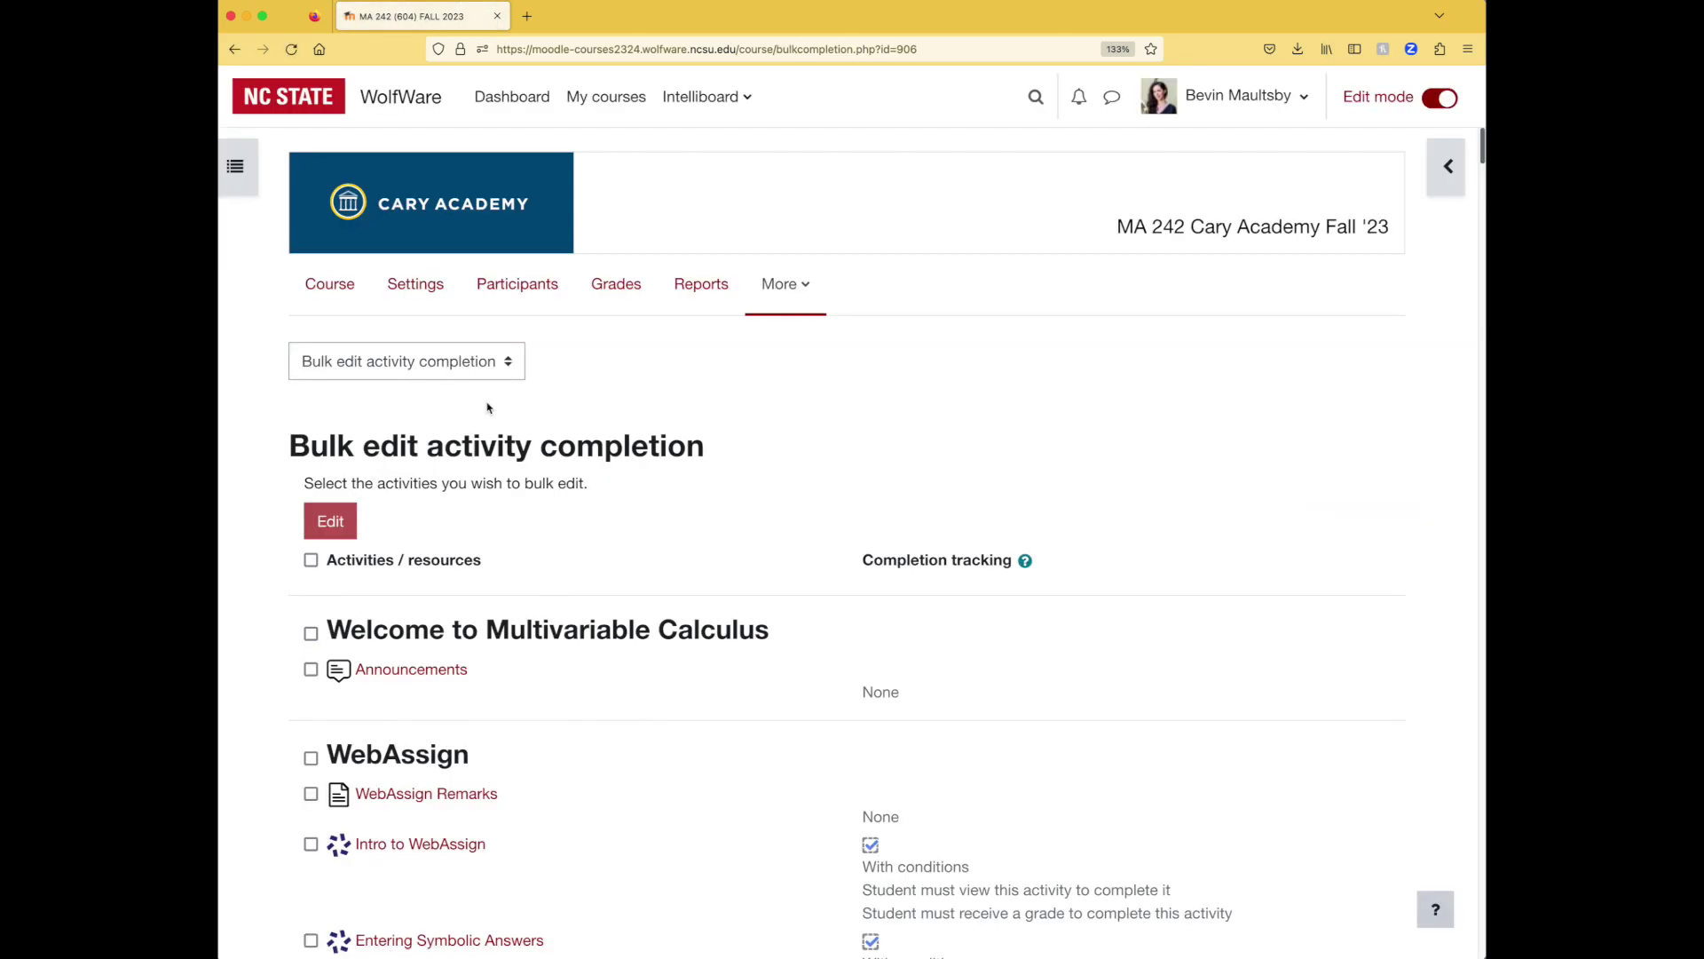
Tick the whole WebAssign section, then untick WebAssign Remarks
{"action": "scroll", "coordinate": [486, 407], "scroll_direction": "down", "scroll_amount": 4}
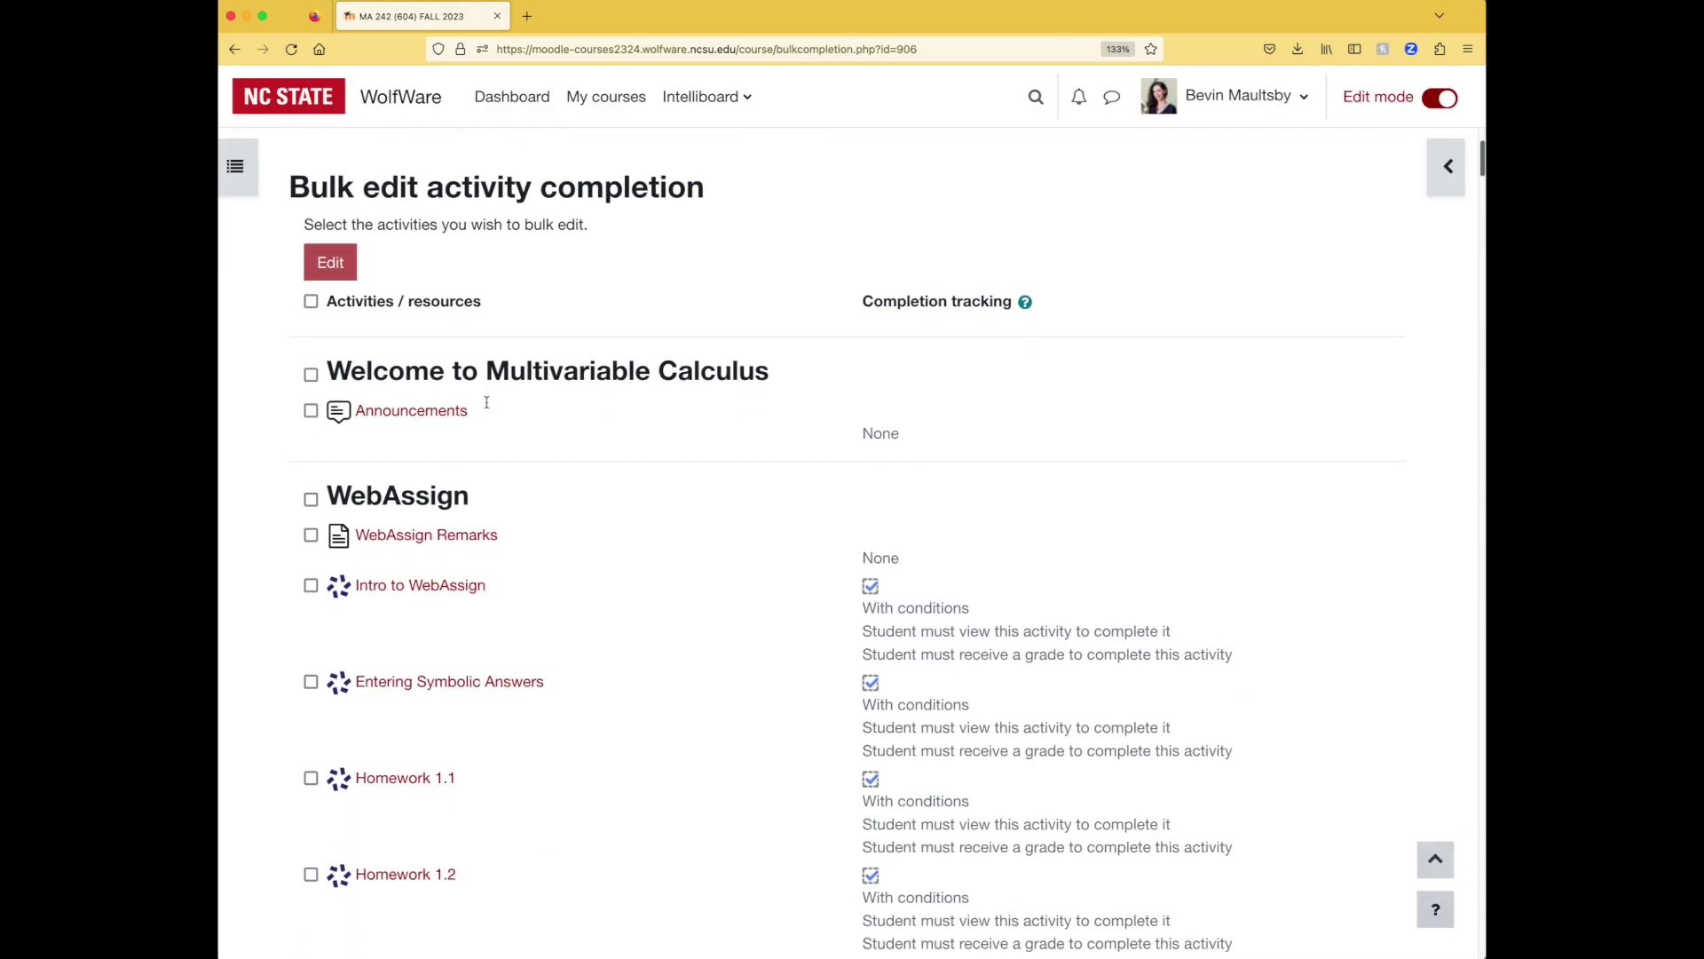
{"action": "left_click", "coordinate": [310, 406]}
{"action": "scroll", "coordinate": [285, 414], "scroll_direction": "down", "scroll_amount": 1}
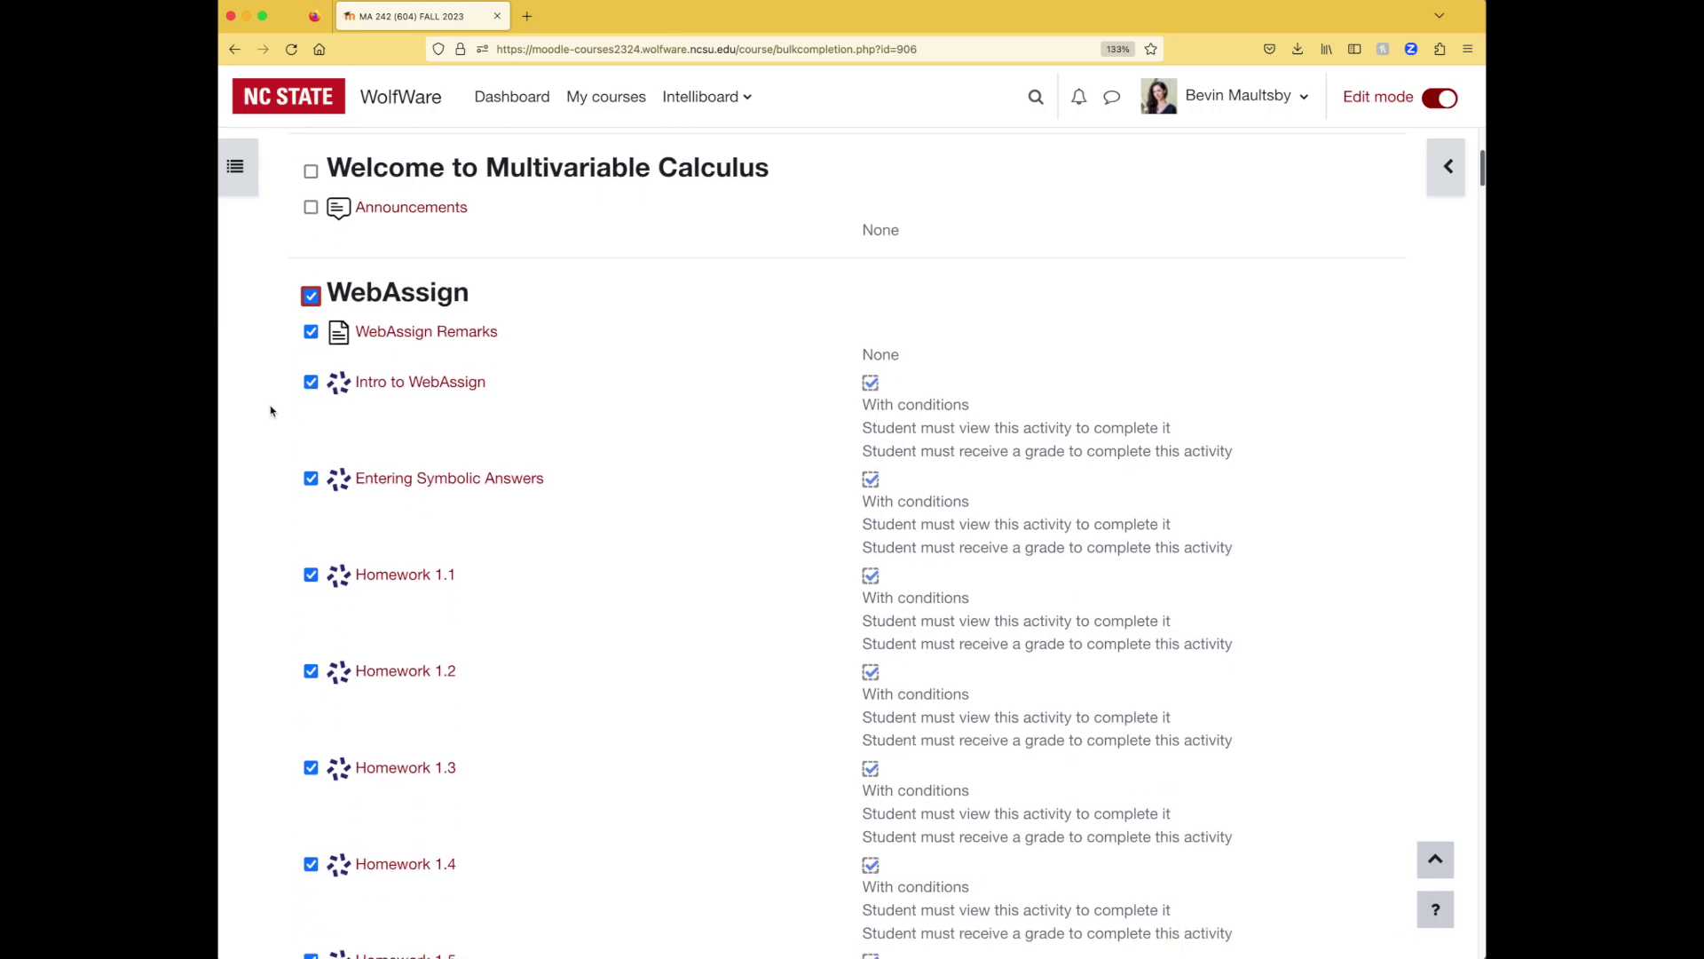
{"action": "left_click", "coordinate": [311, 332]}
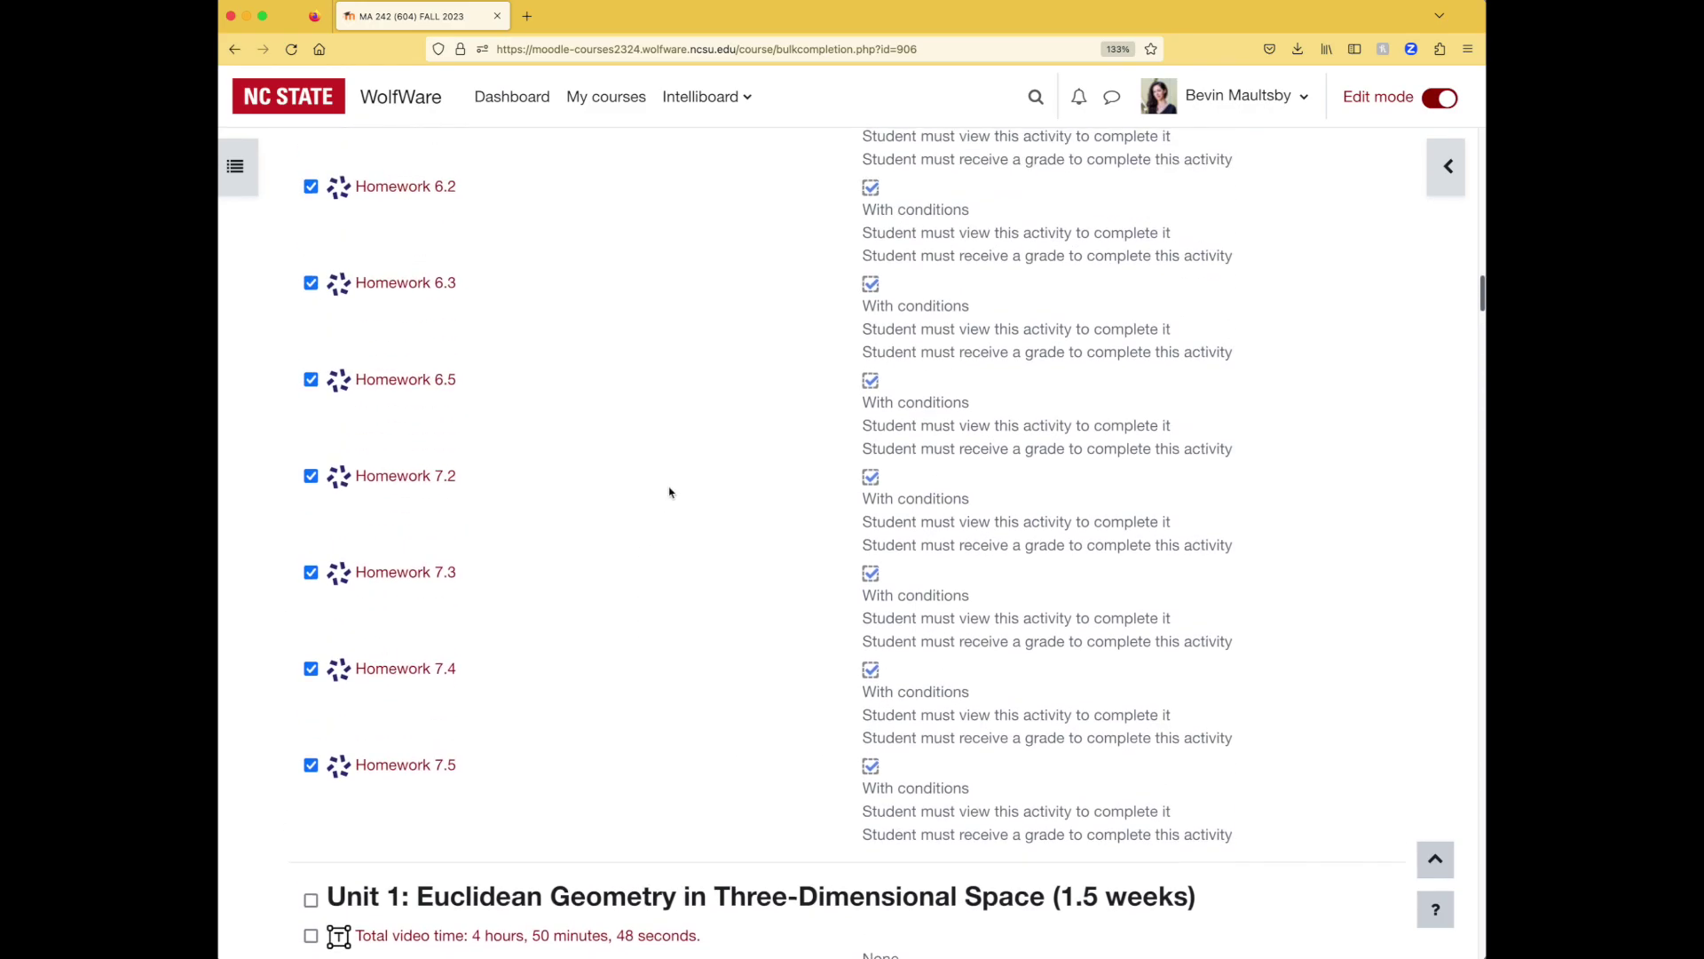
{"action": "scroll", "coordinate": [670, 491], "scroll_direction": "up", "scroll_amount": 20}
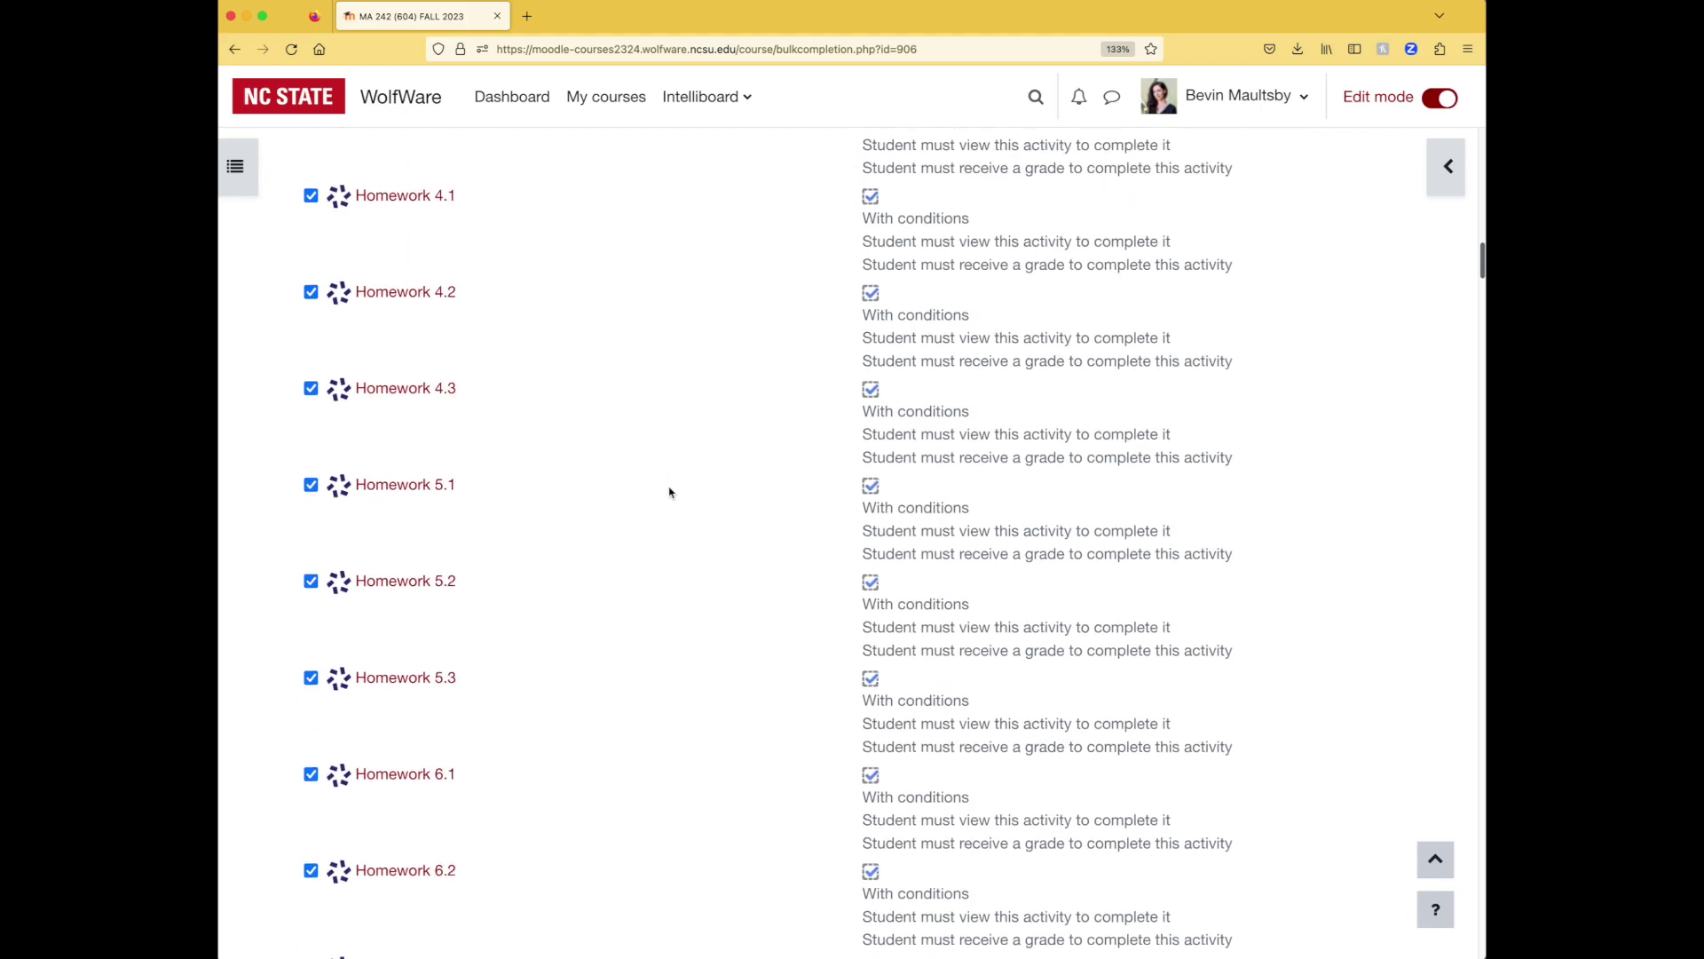
{"action": "scroll", "coordinate": [669, 492], "scroll_direction": "up", "scroll_amount": 2}
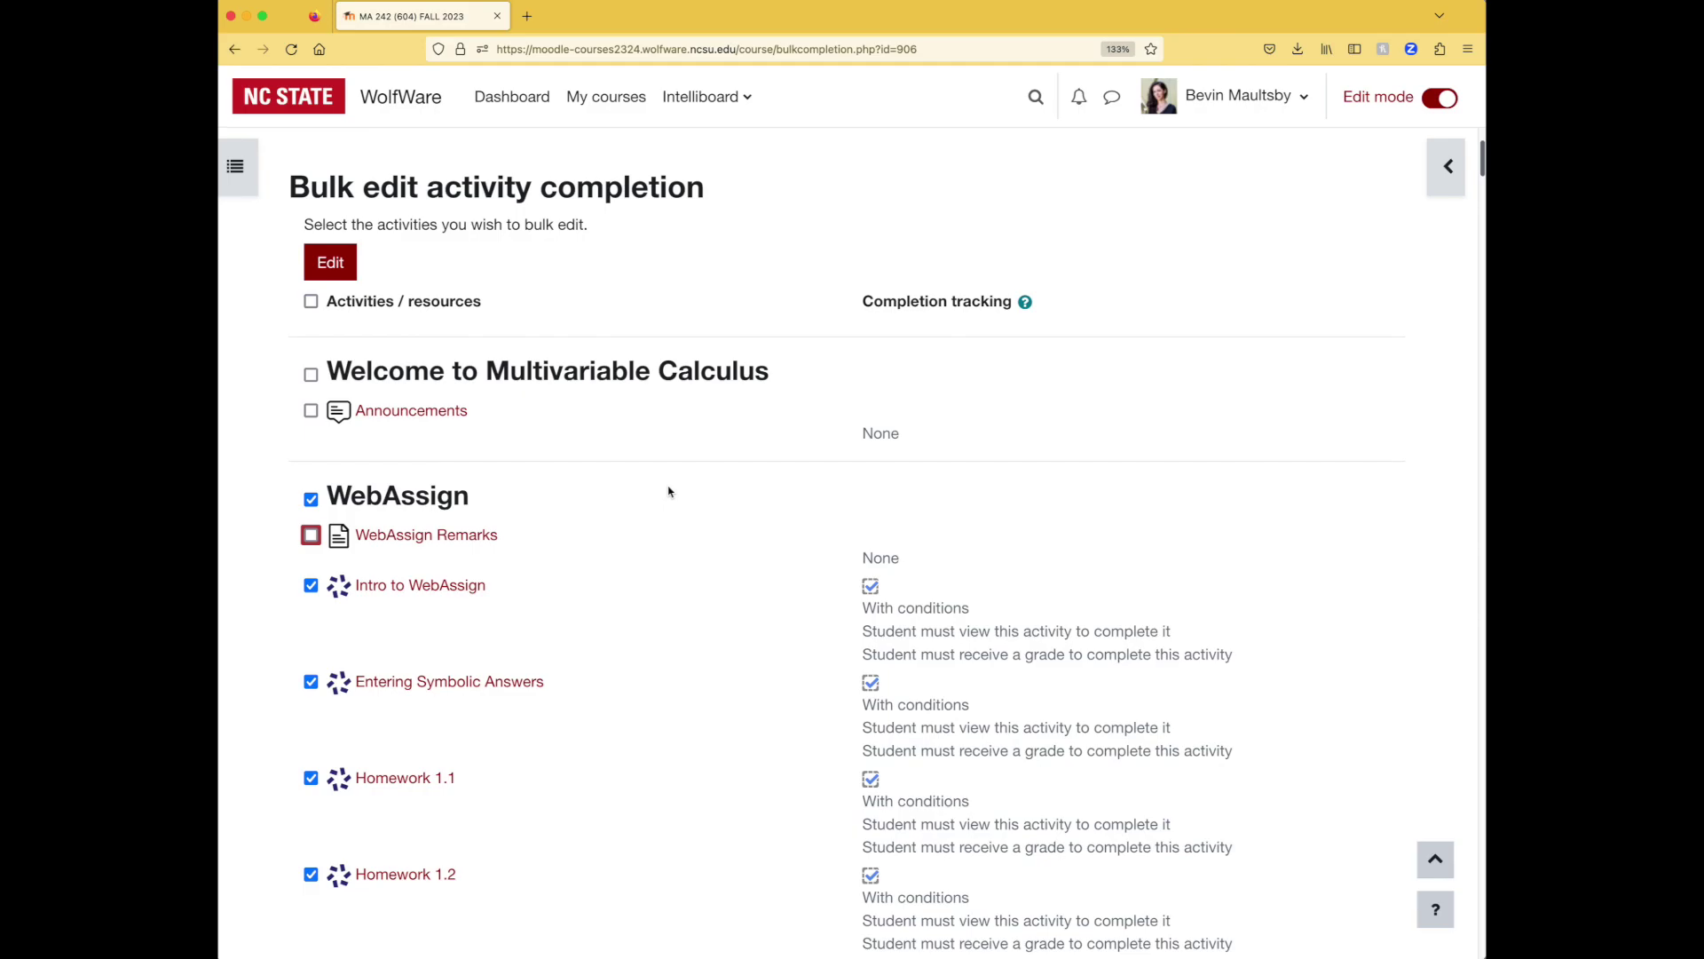
Set completion tracking to 'Students can manually mark the activity as completed' and save
{"action": "left_click", "coordinate": [330, 262]}
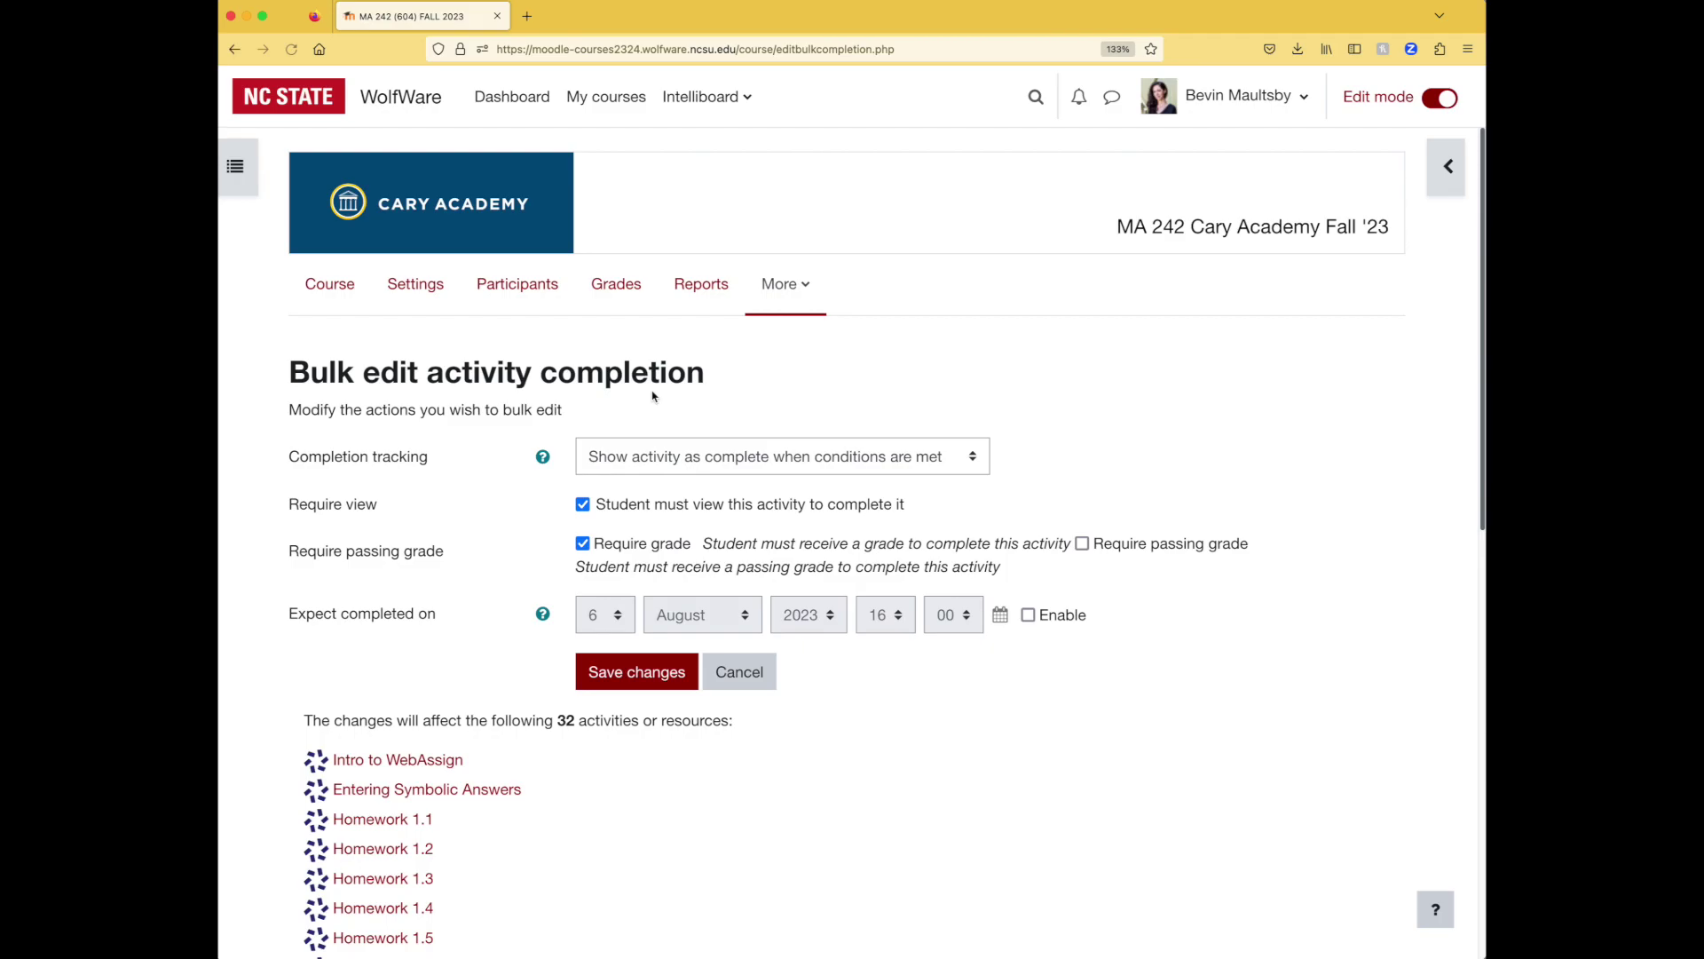
{"action": "left_click", "coordinate": [735, 468]}
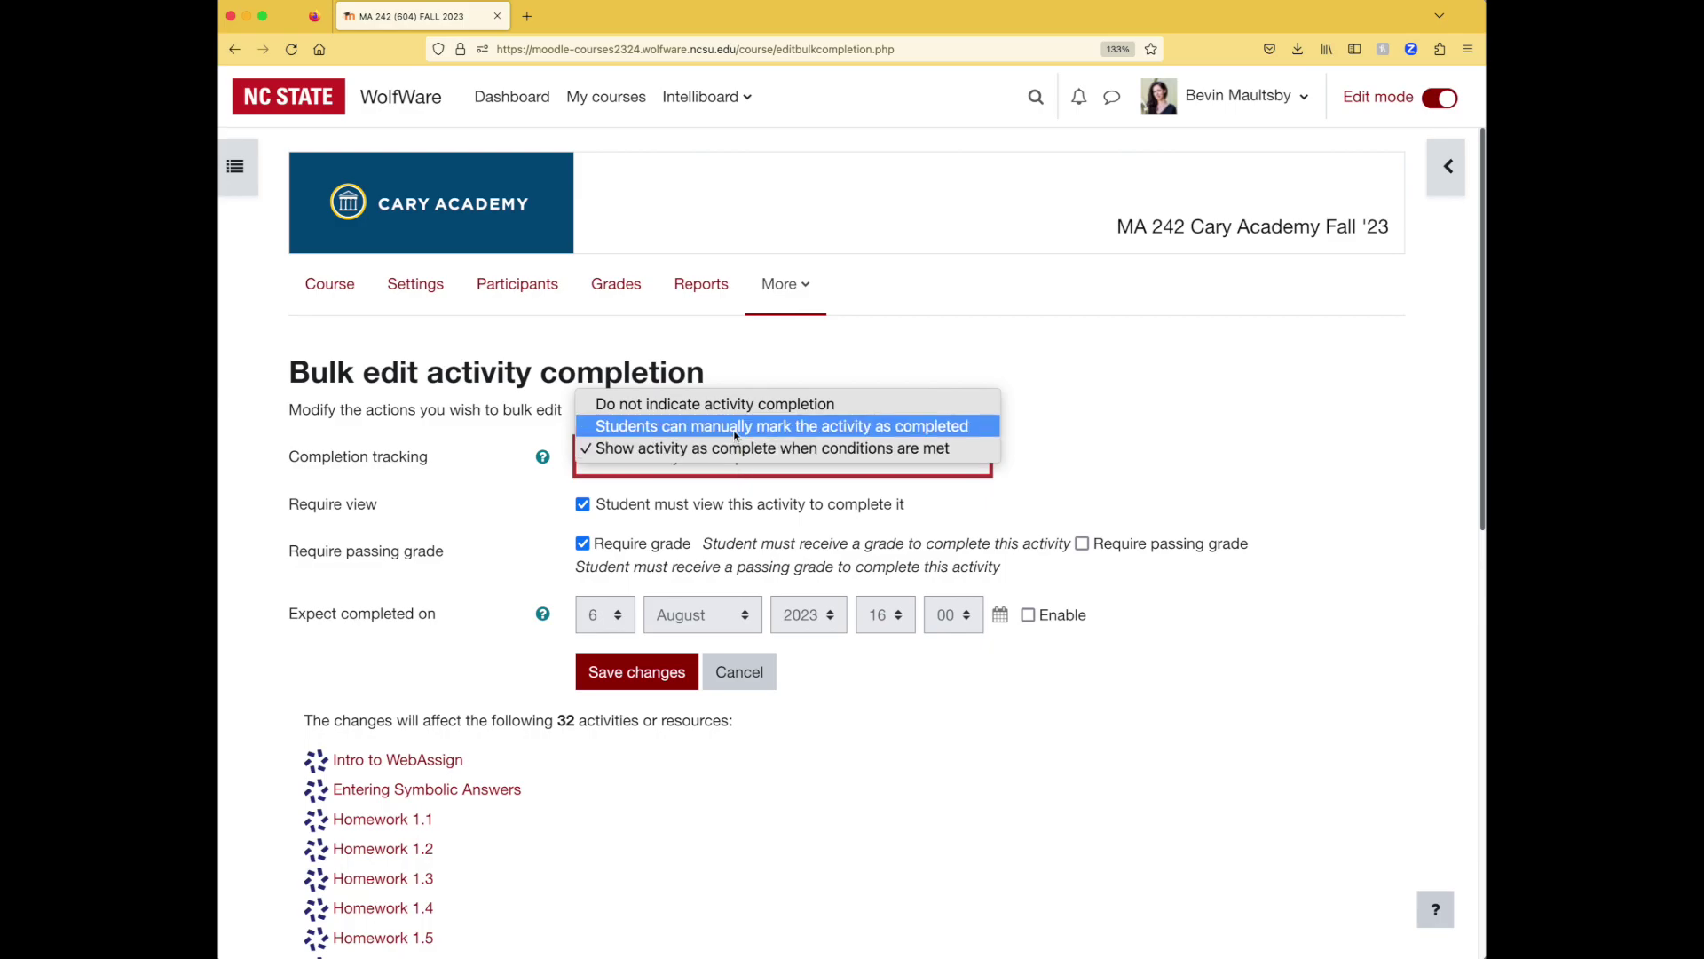
{"action": "left_click", "coordinate": [735, 427]}
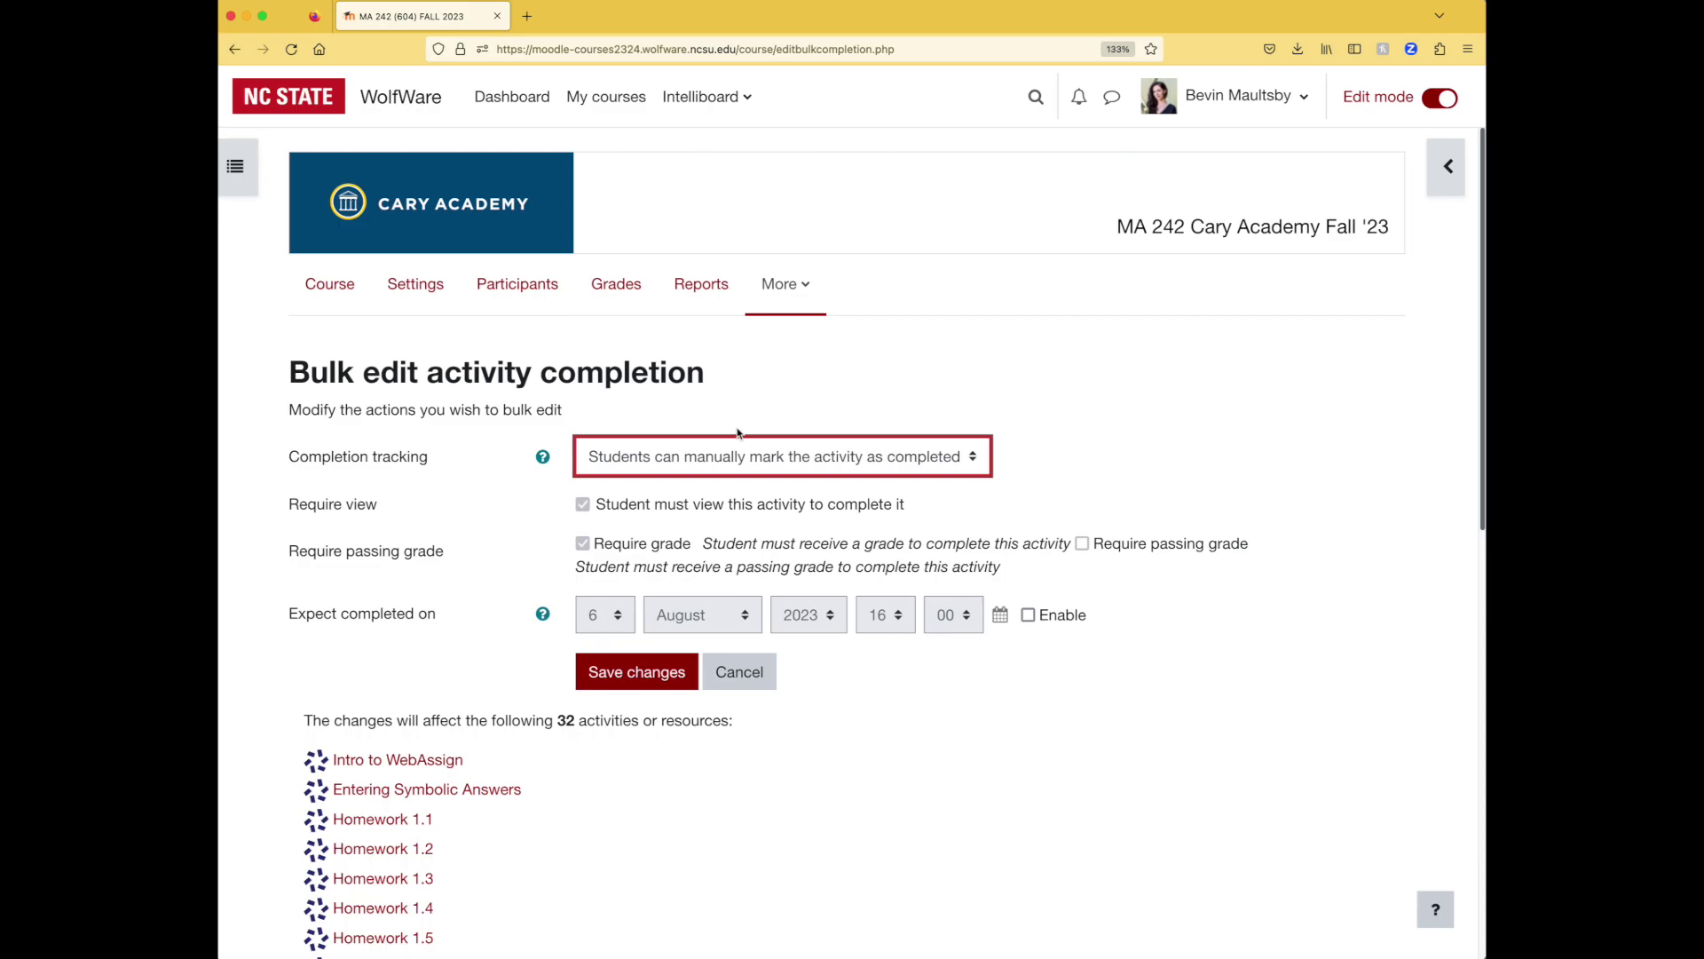
{"action": "left_click", "coordinate": [683, 684]}
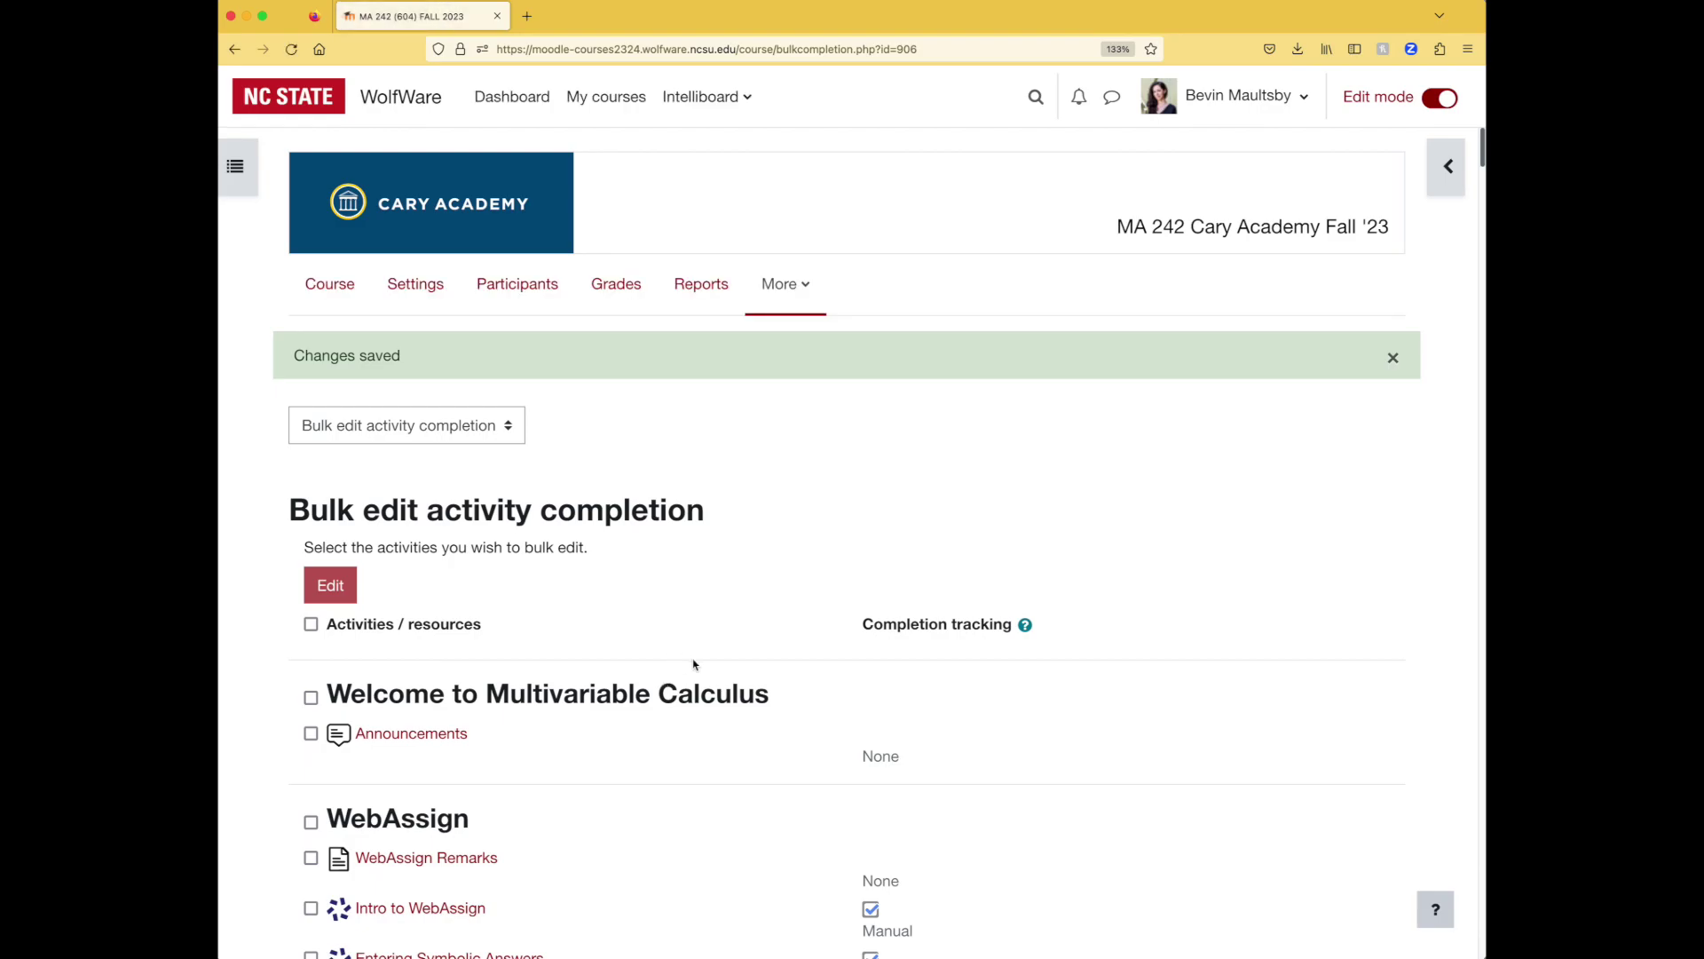
From the main course page, switch your role to Student to view the course as a learner
{"action": "left_click", "coordinate": [342, 303]}
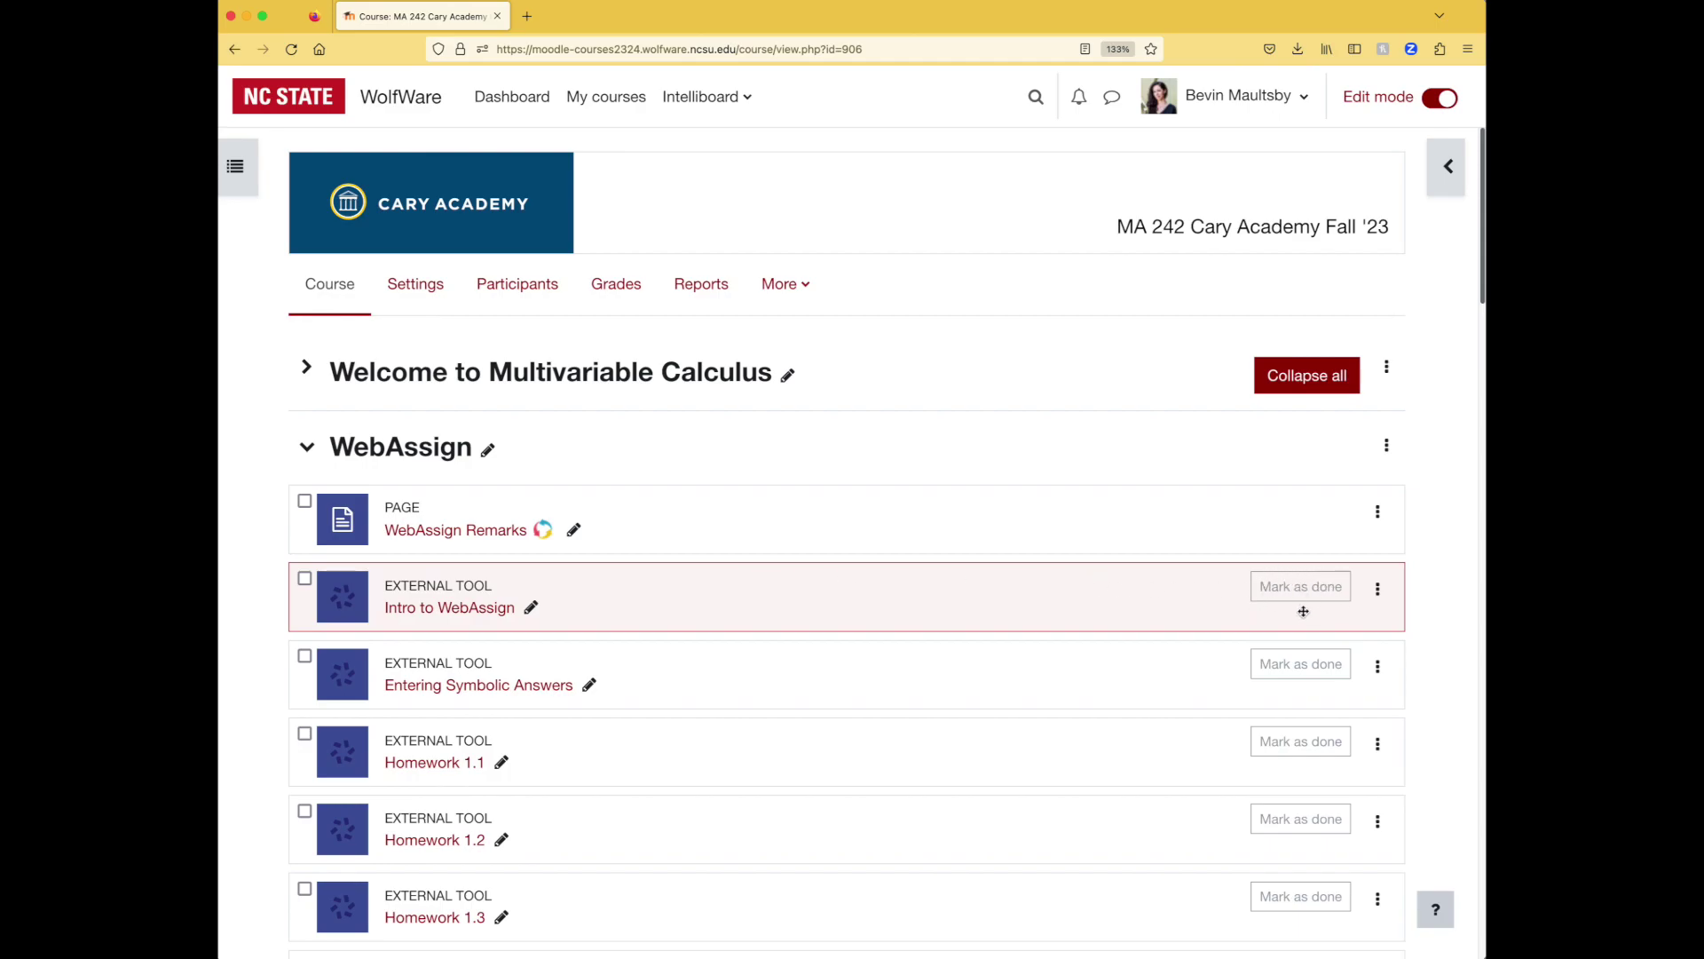
{"action": "left_click", "coordinate": [236, 166]}
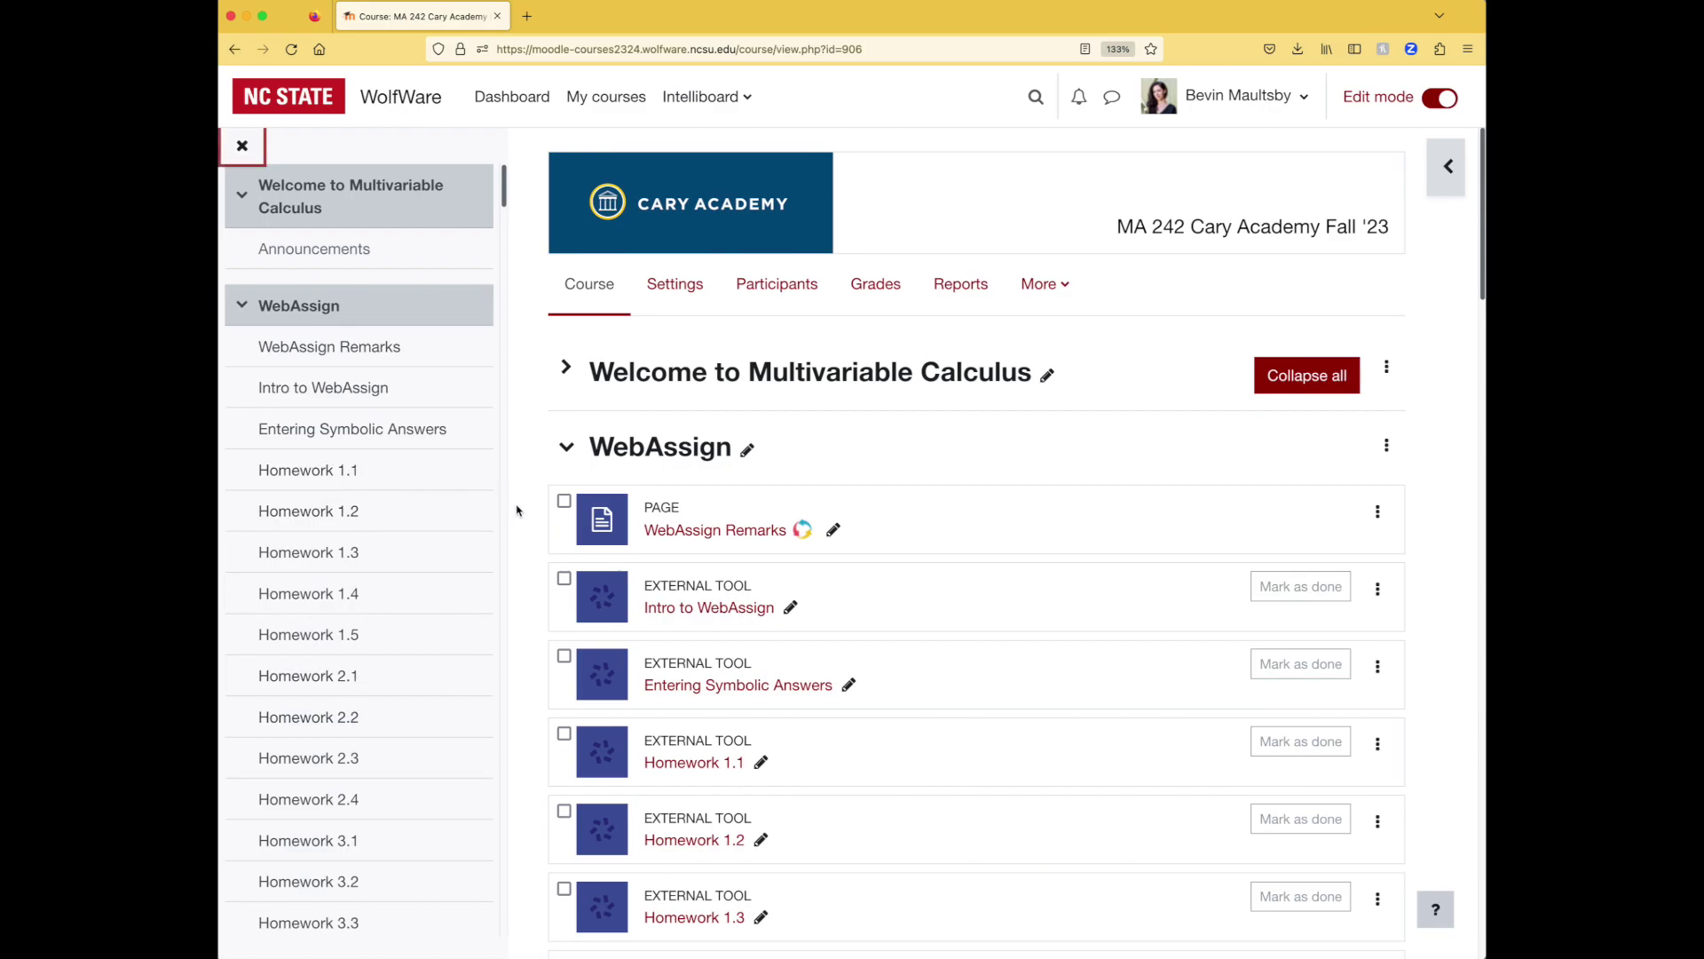
{"action": "left_click", "coordinate": [241, 146]}
{"action": "left_click", "coordinate": [1225, 100]}
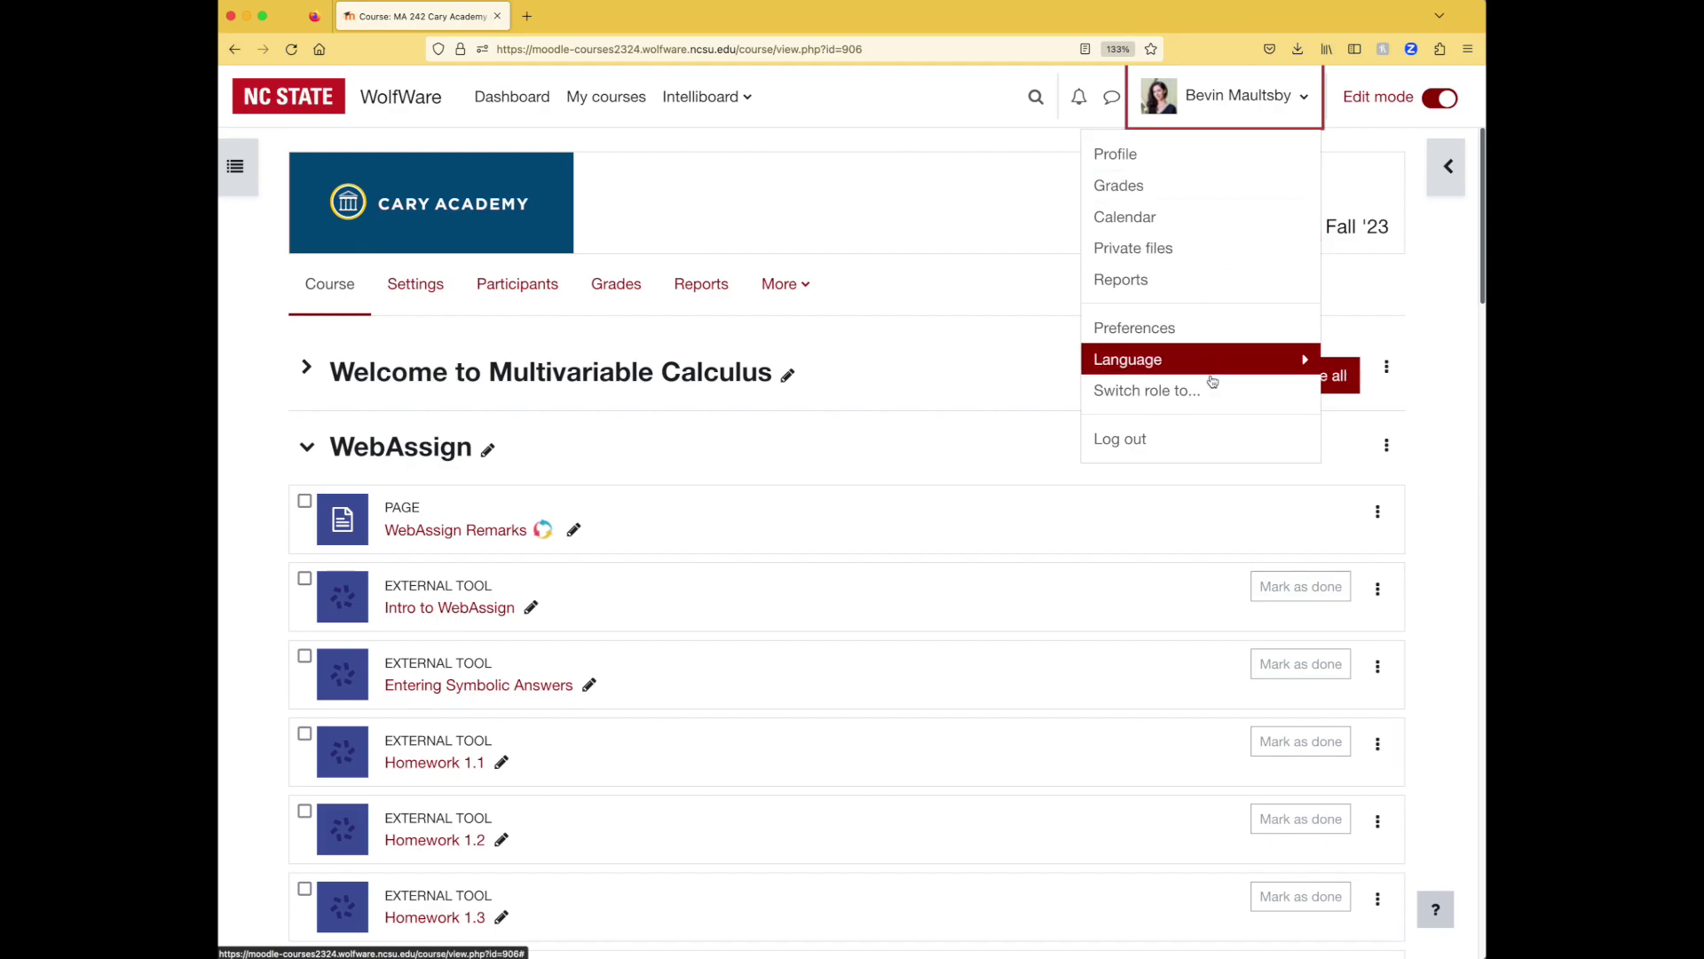
{"action": "left_click", "coordinate": [1212, 390]}
{"action": "left_click", "coordinate": [382, 527]}
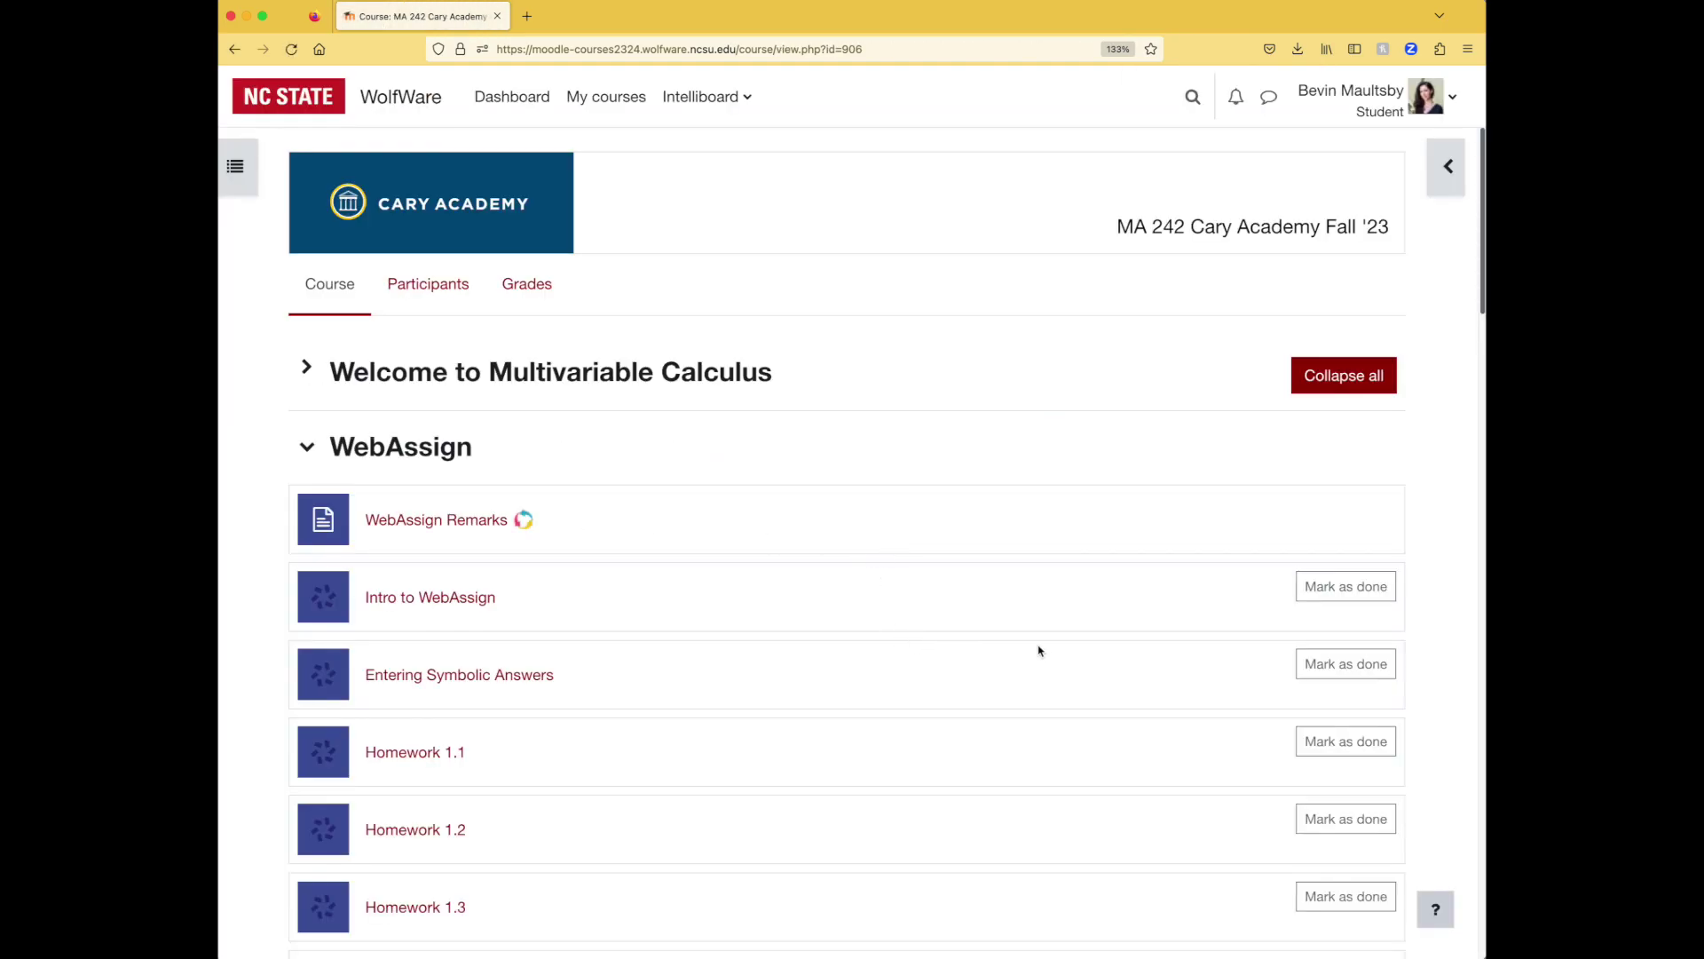
Mark Intro to WebAssign, Entering Symbolic Answers and Homework 1.1 as done, then check the course index
{"action": "left_click", "coordinate": [1333, 592]}
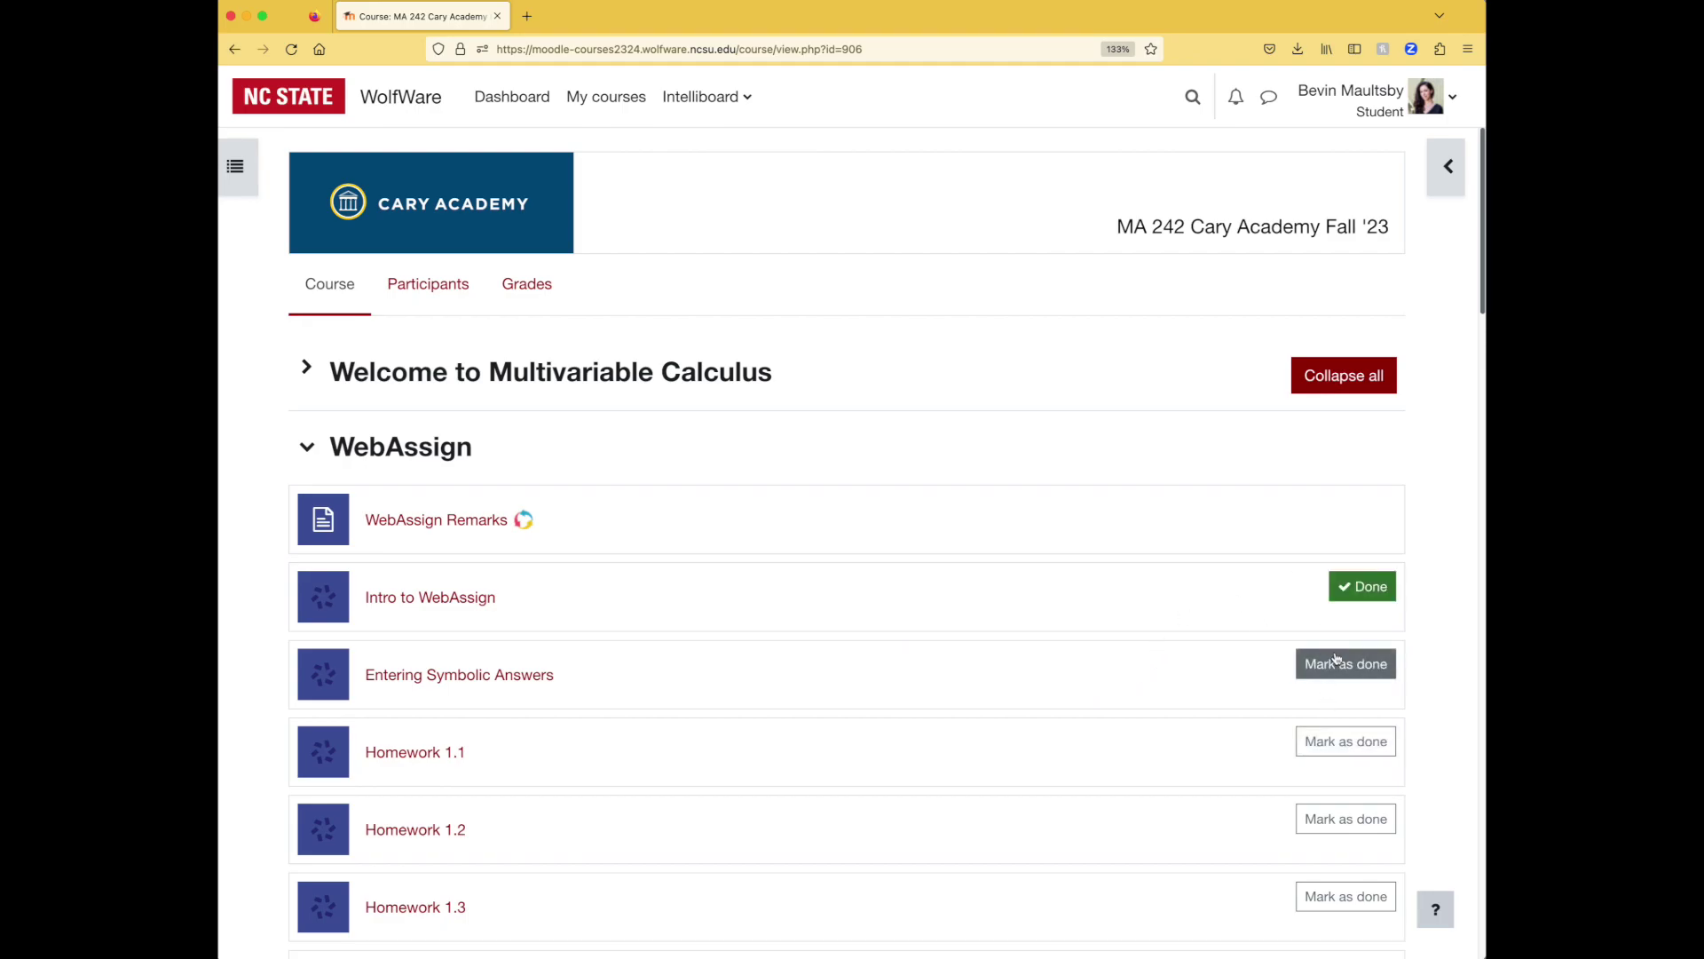
{"action": "left_click", "coordinate": [1338, 664]}
{"action": "left_click", "coordinate": [1335, 744]}
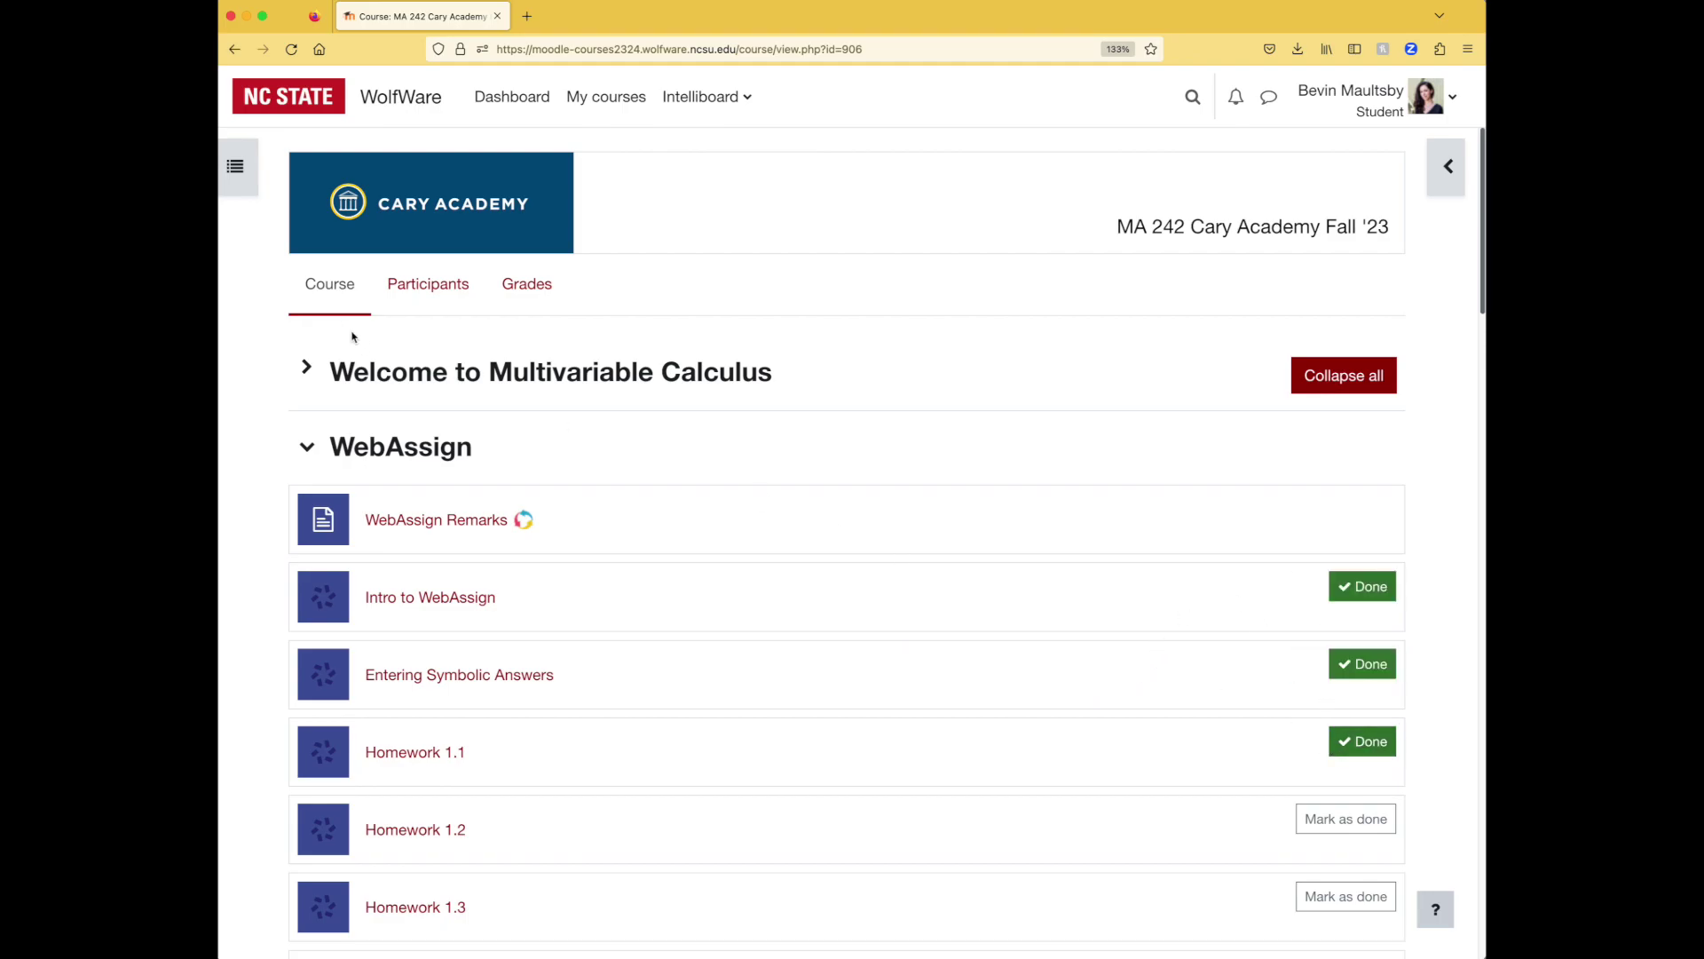
{"action": "left_click", "coordinate": [236, 167]}
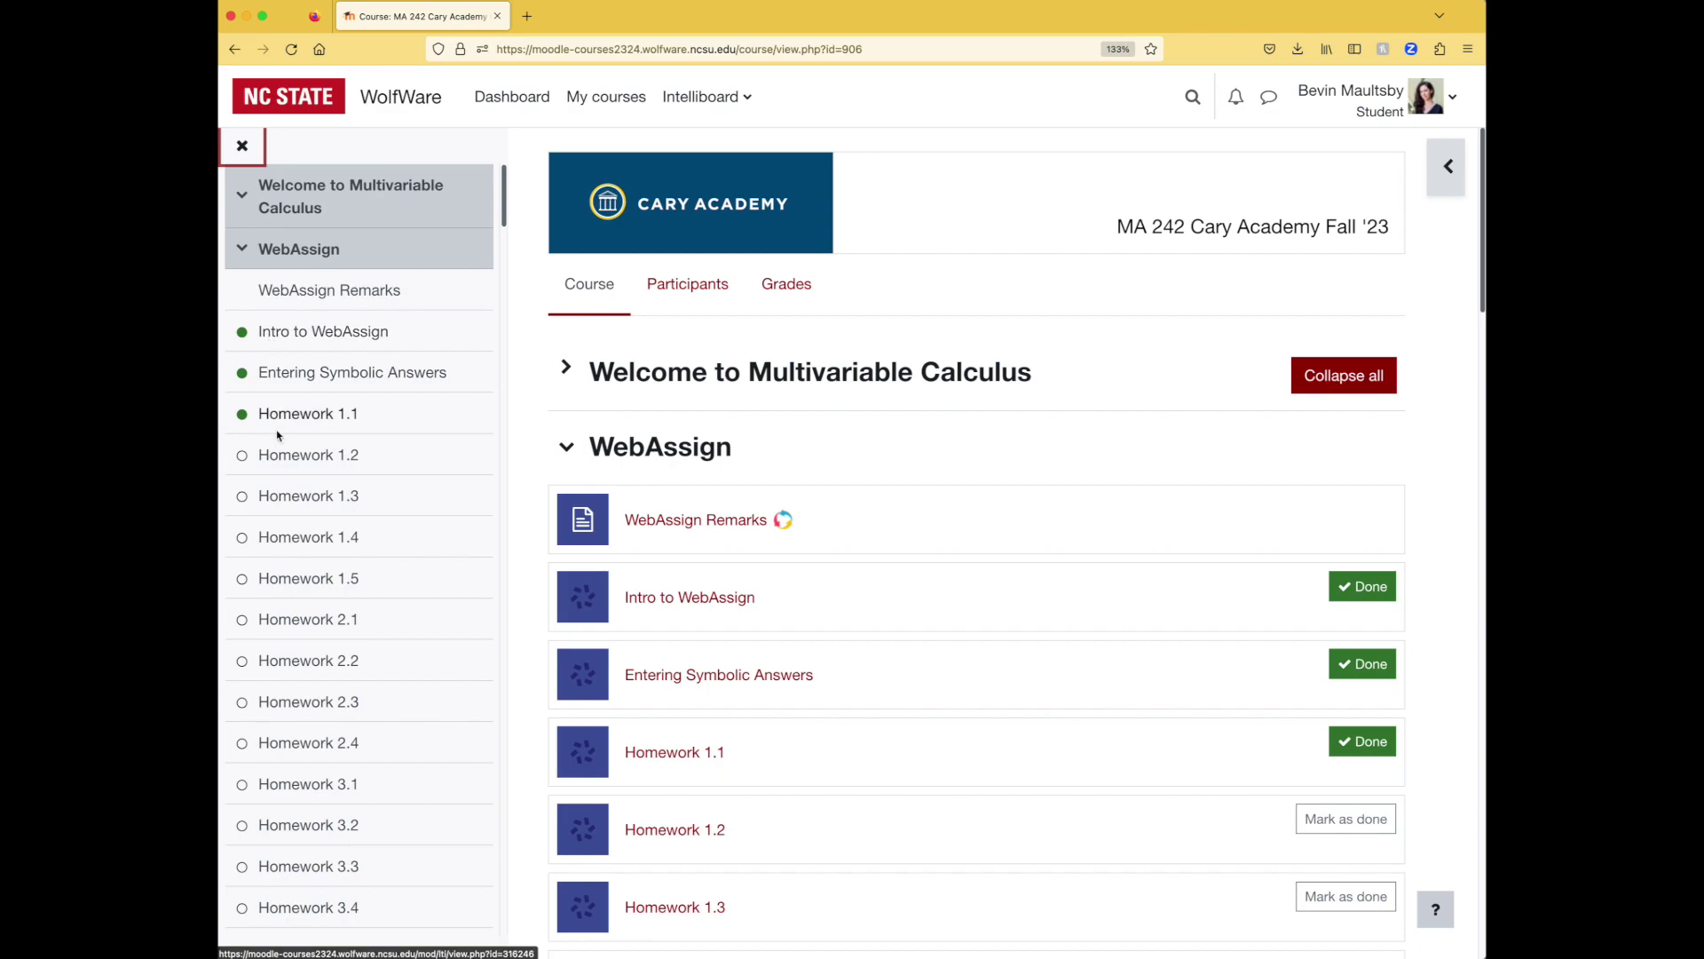